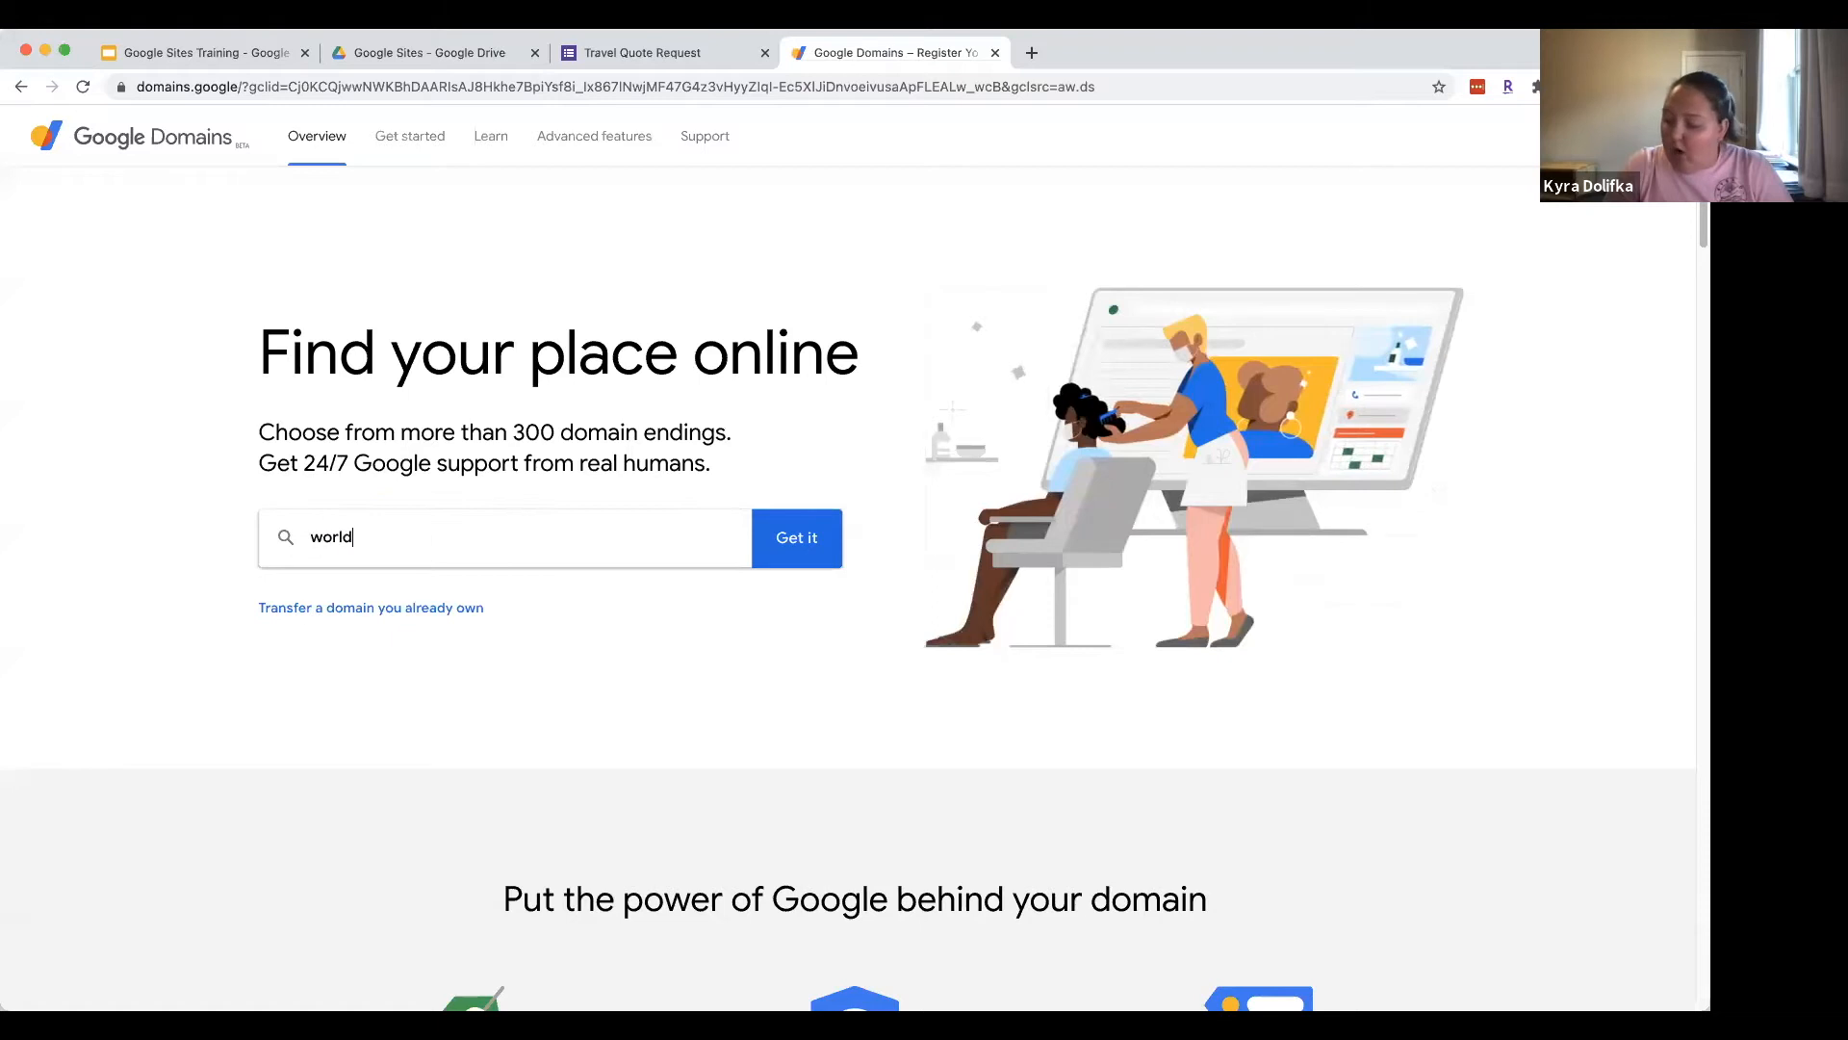
# Step: Search for the domain worldadventurestravel.com and review its availability, alternative endings and suggested names
pyautogui.write('ure')
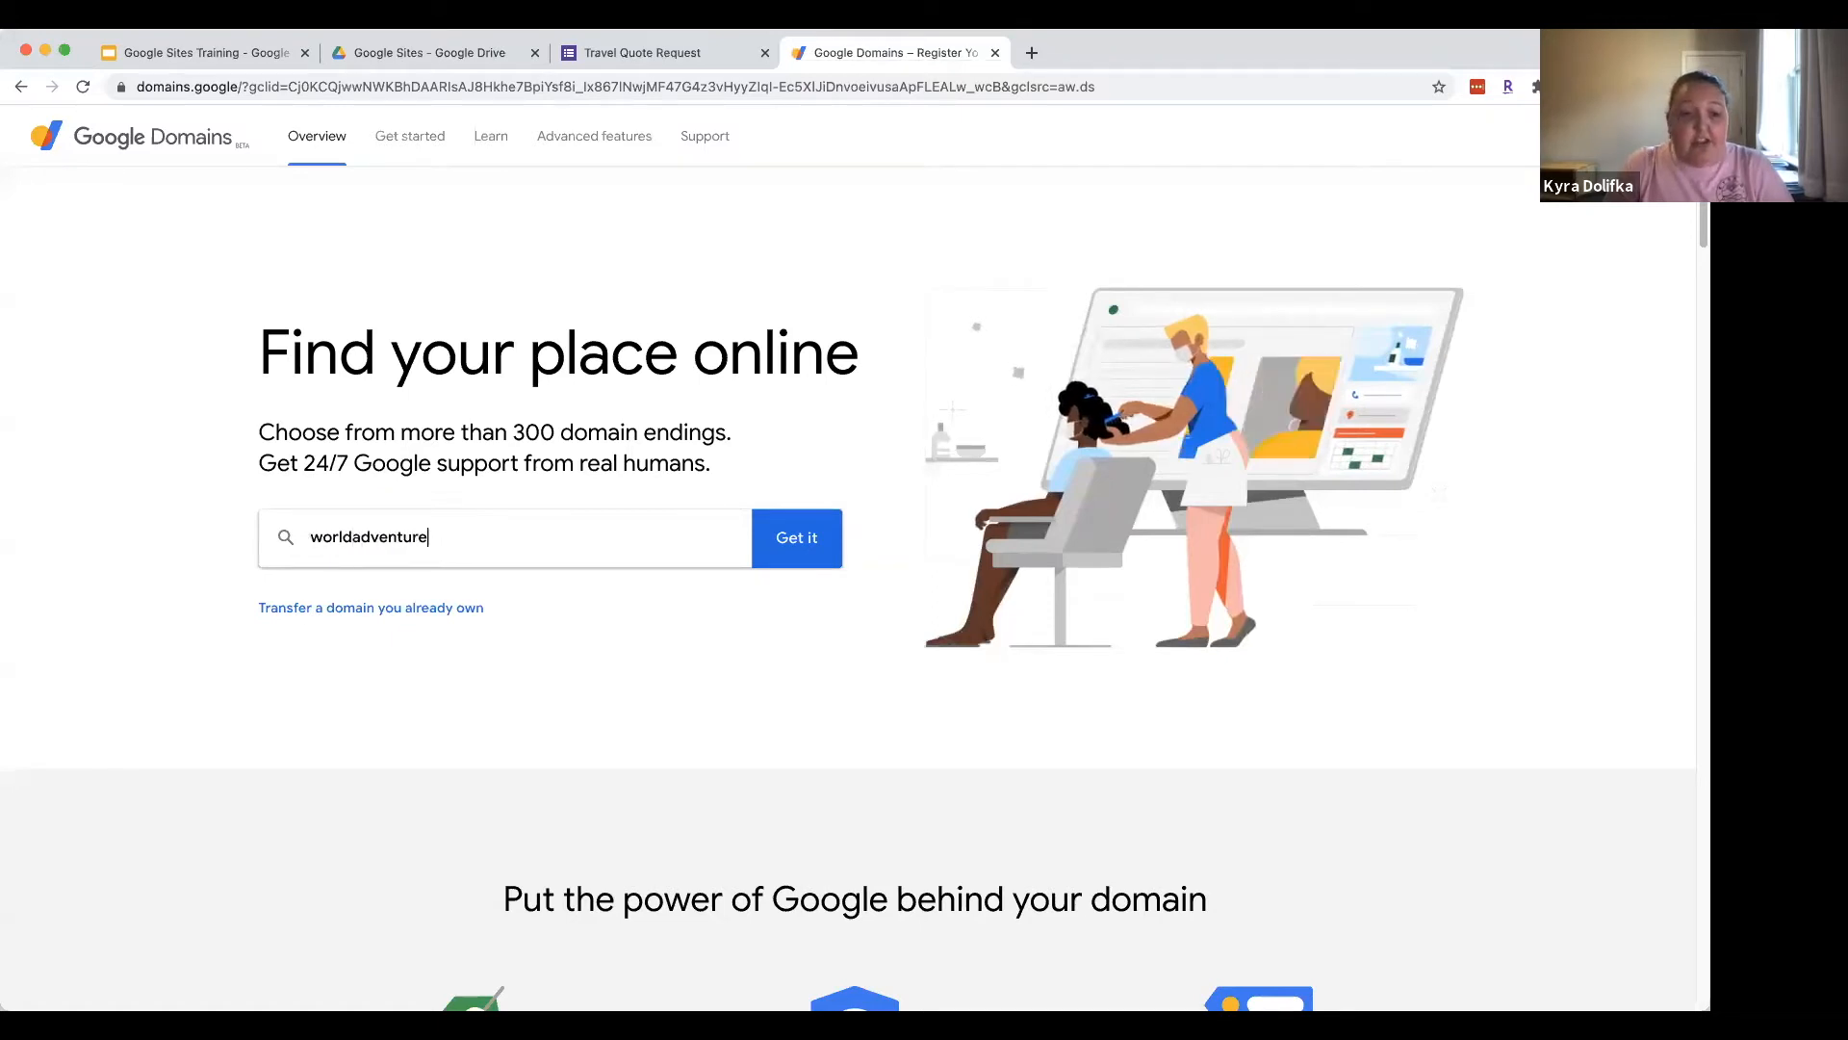
pyautogui.write('stravel.com')
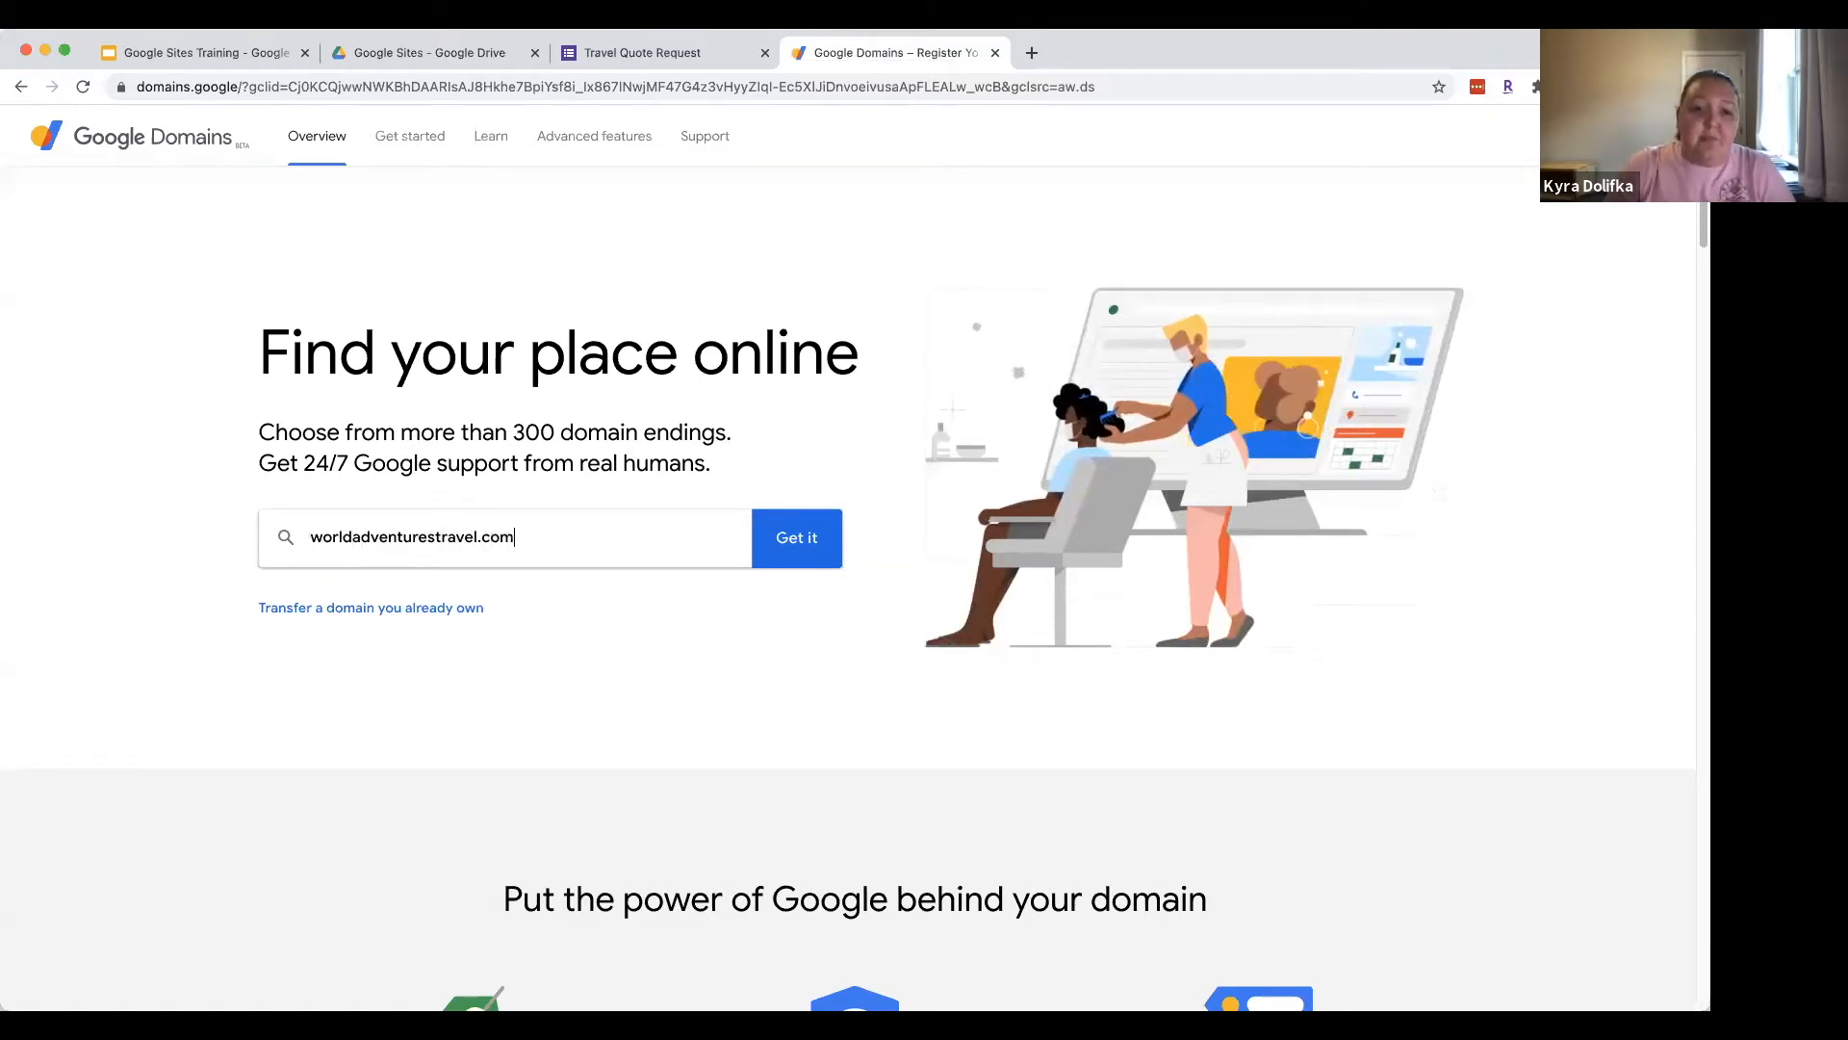
pyautogui.press('Return')
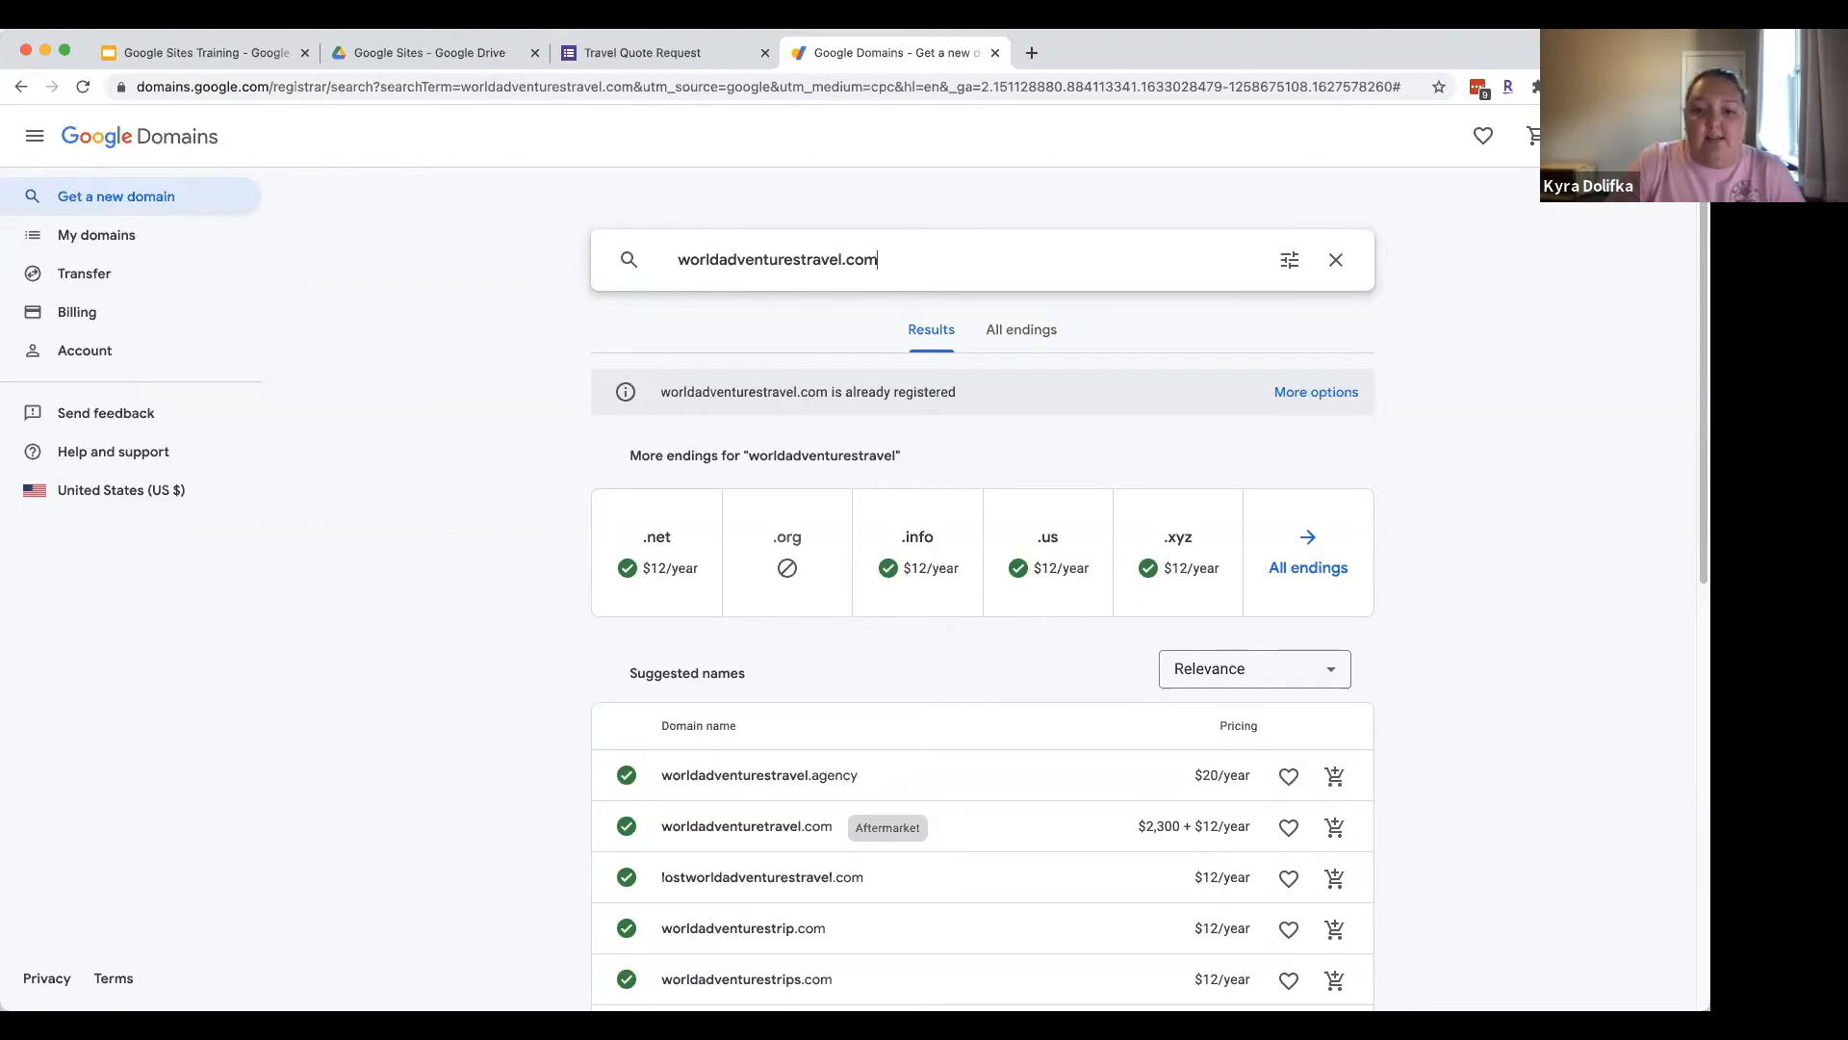
pyautogui.scroll(-3, 982, 597)
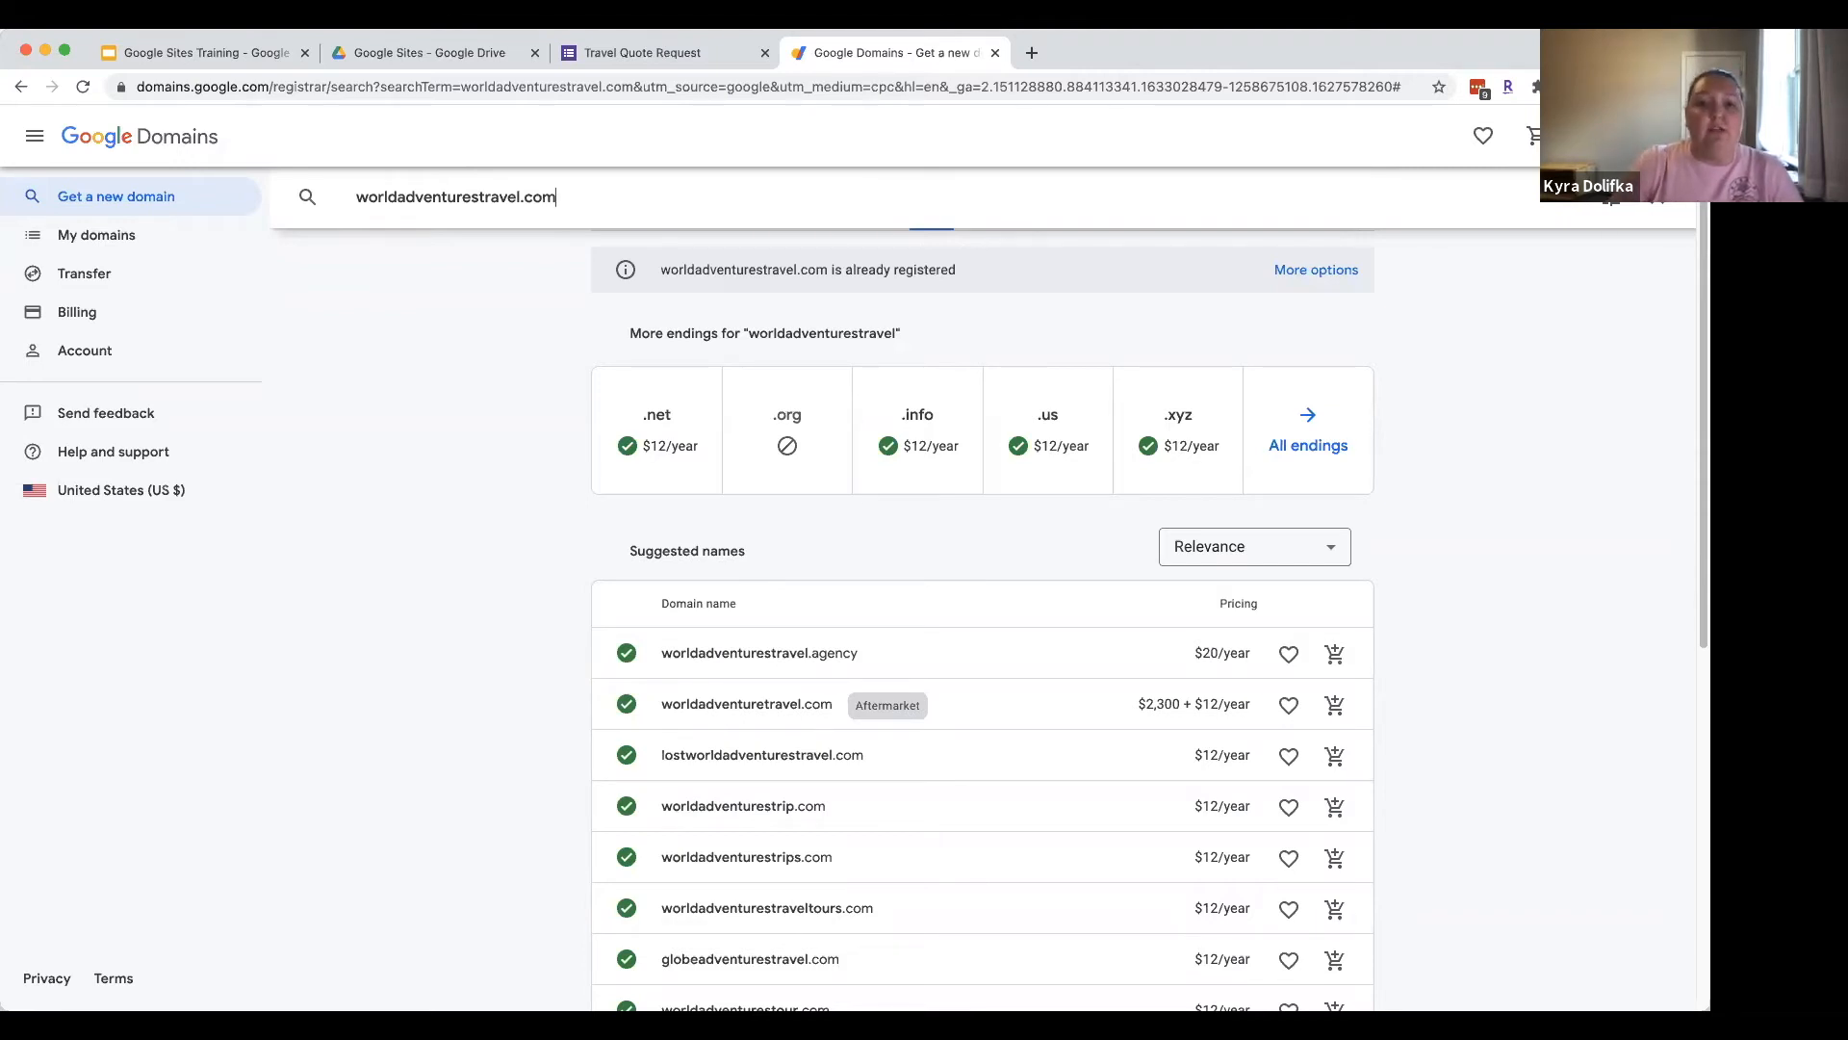
# Step: Replace the domain search with a .com name combining the presenter's surname and "travel", and check its availability
pyautogui.scroll(2, 982, 616)
pyautogui.press('super+a')
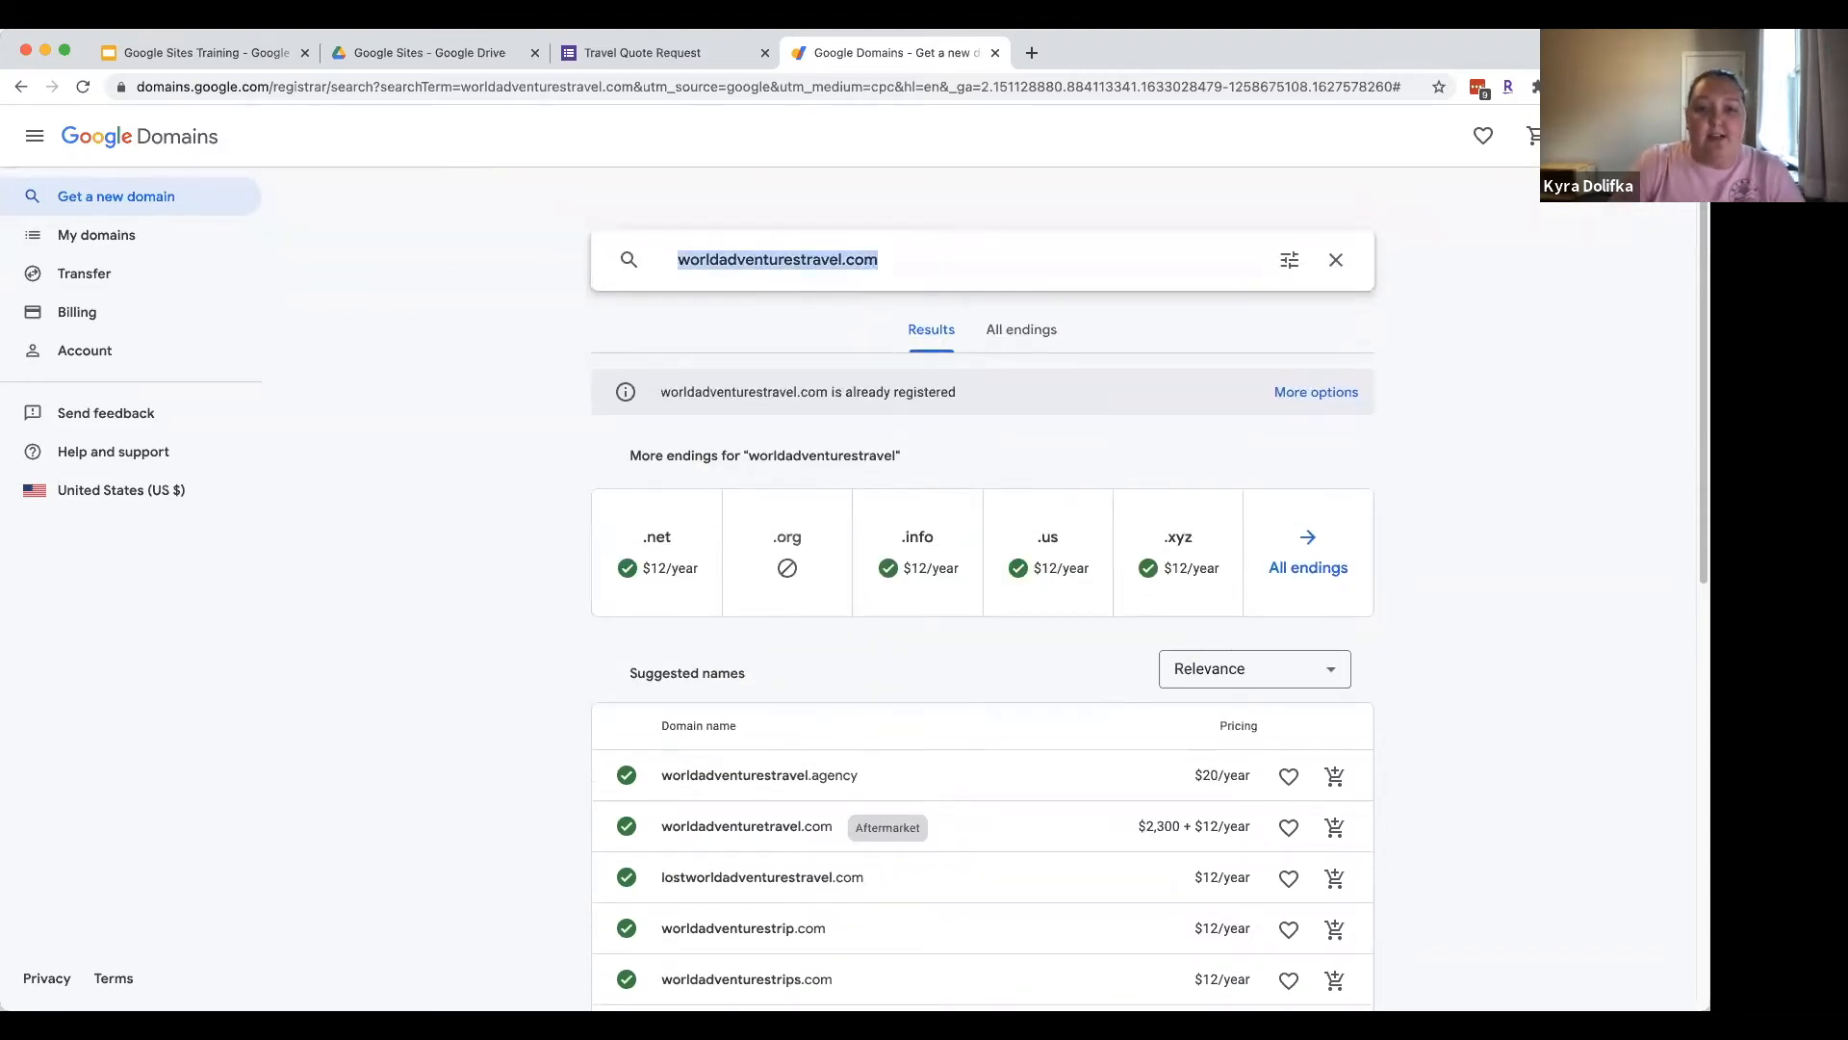
pyautogui.write('do')
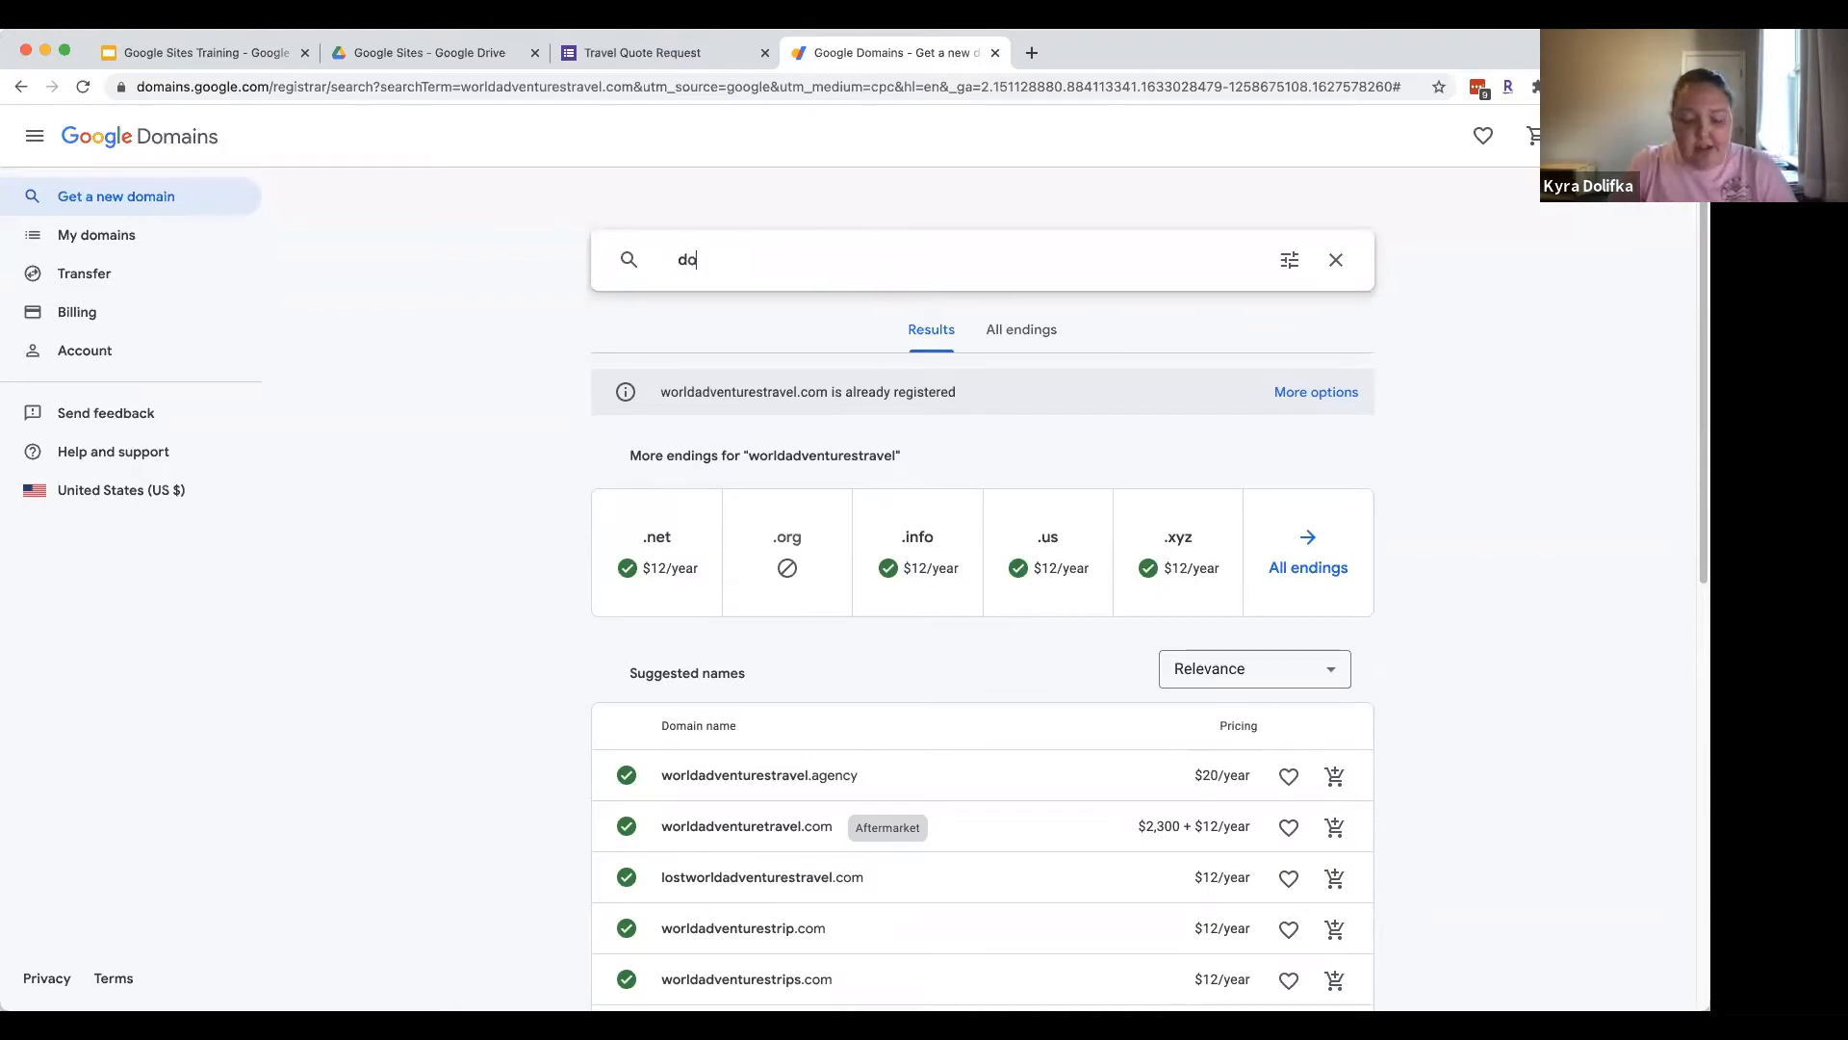
pyautogui.write('lifkatravel')
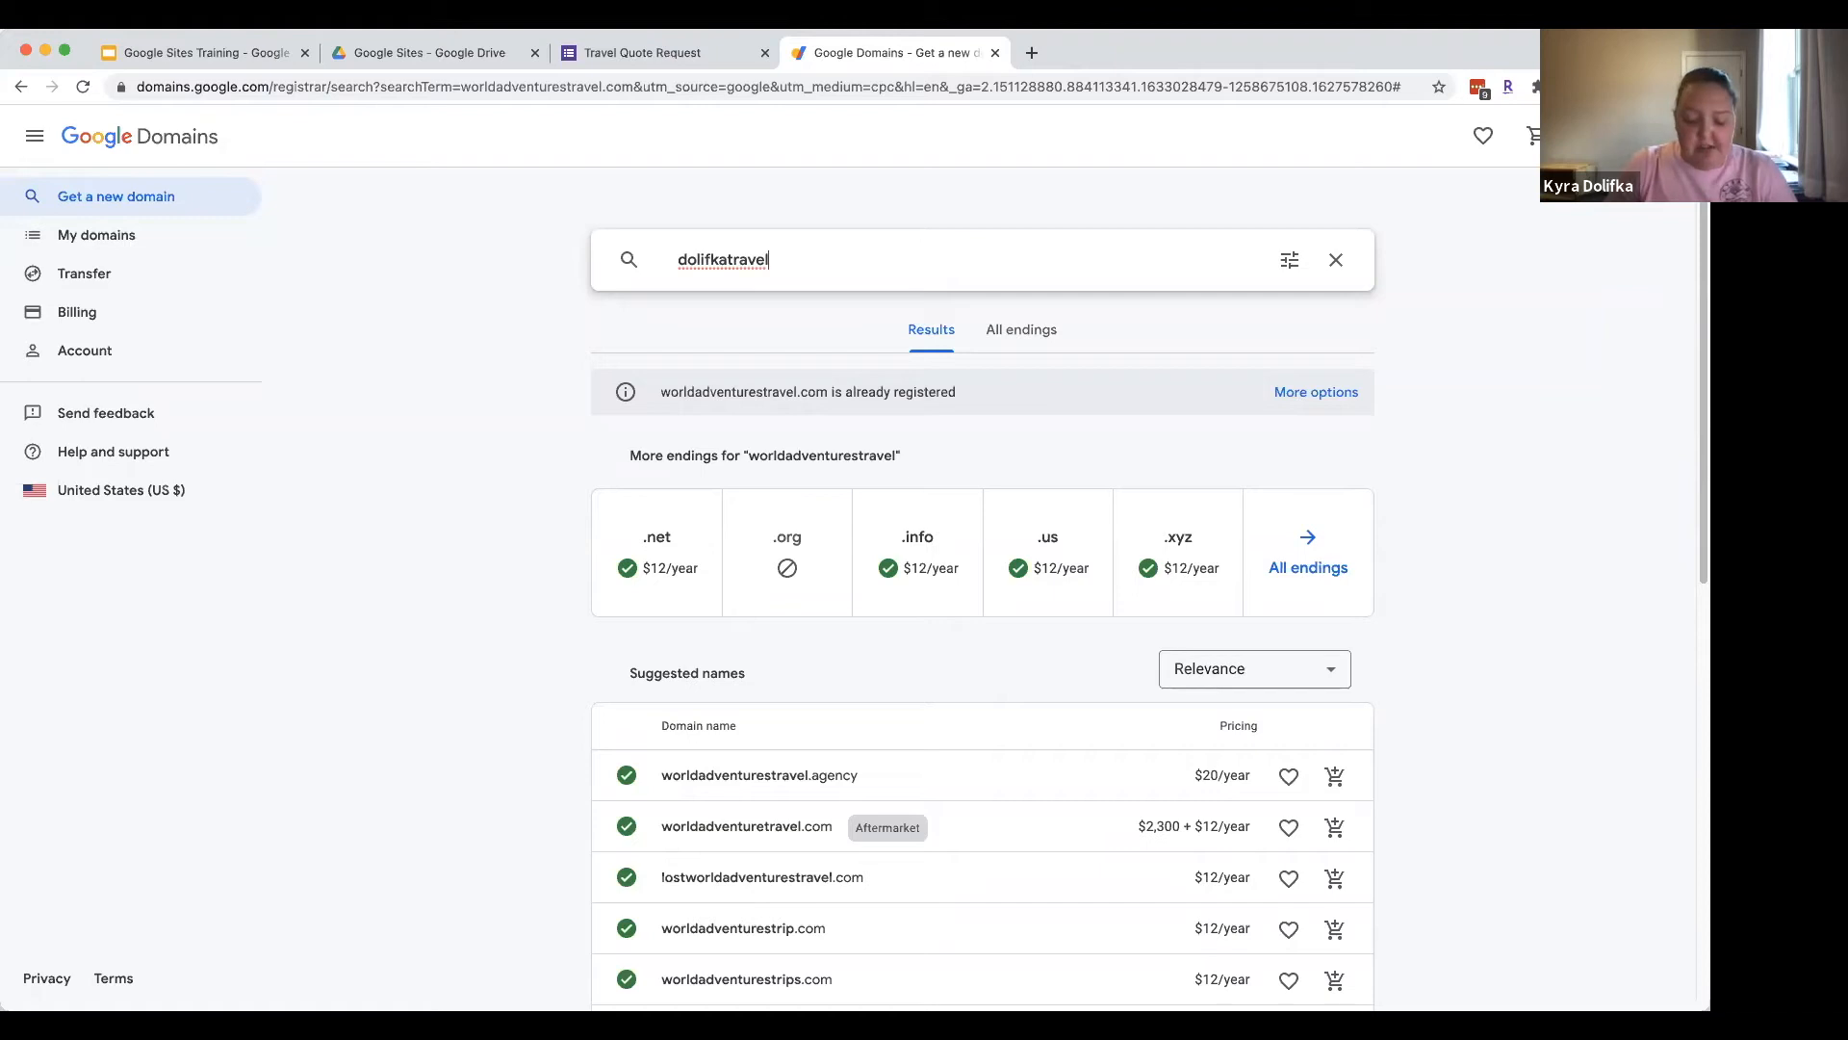
pyautogui.write('.com')
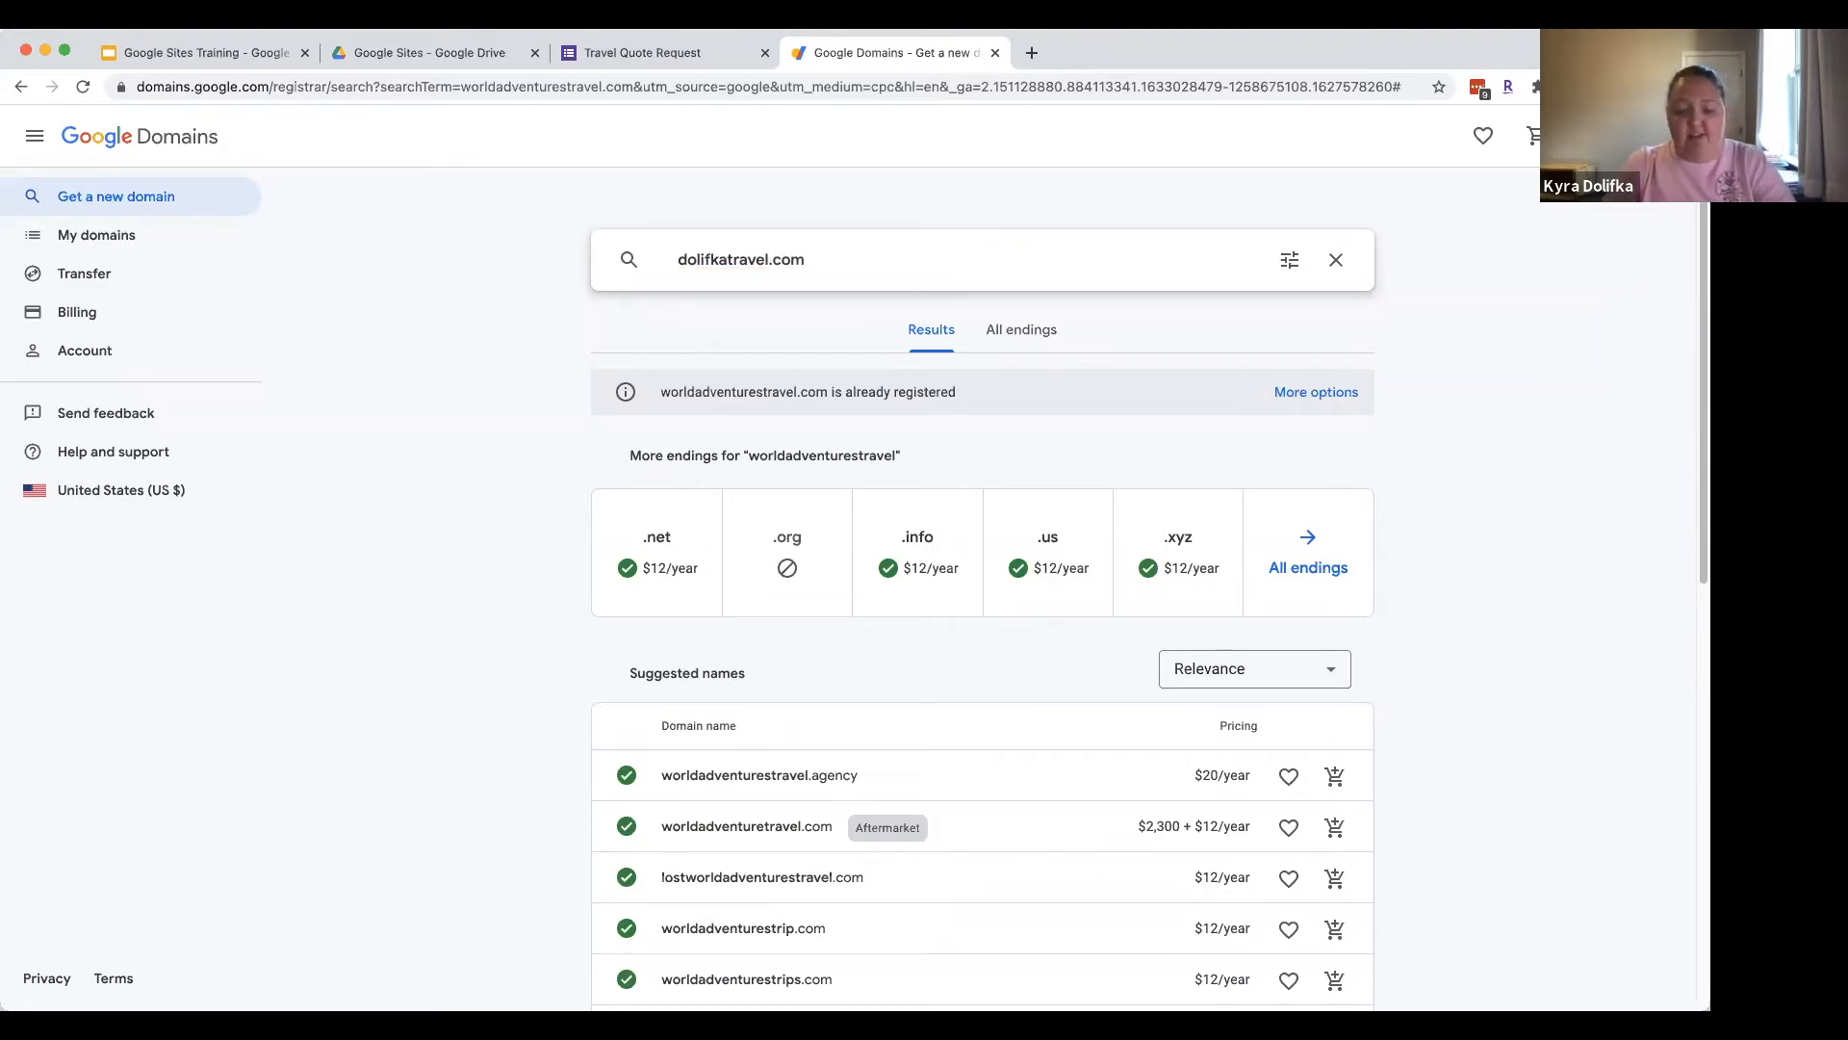
pyautogui.press('Return')
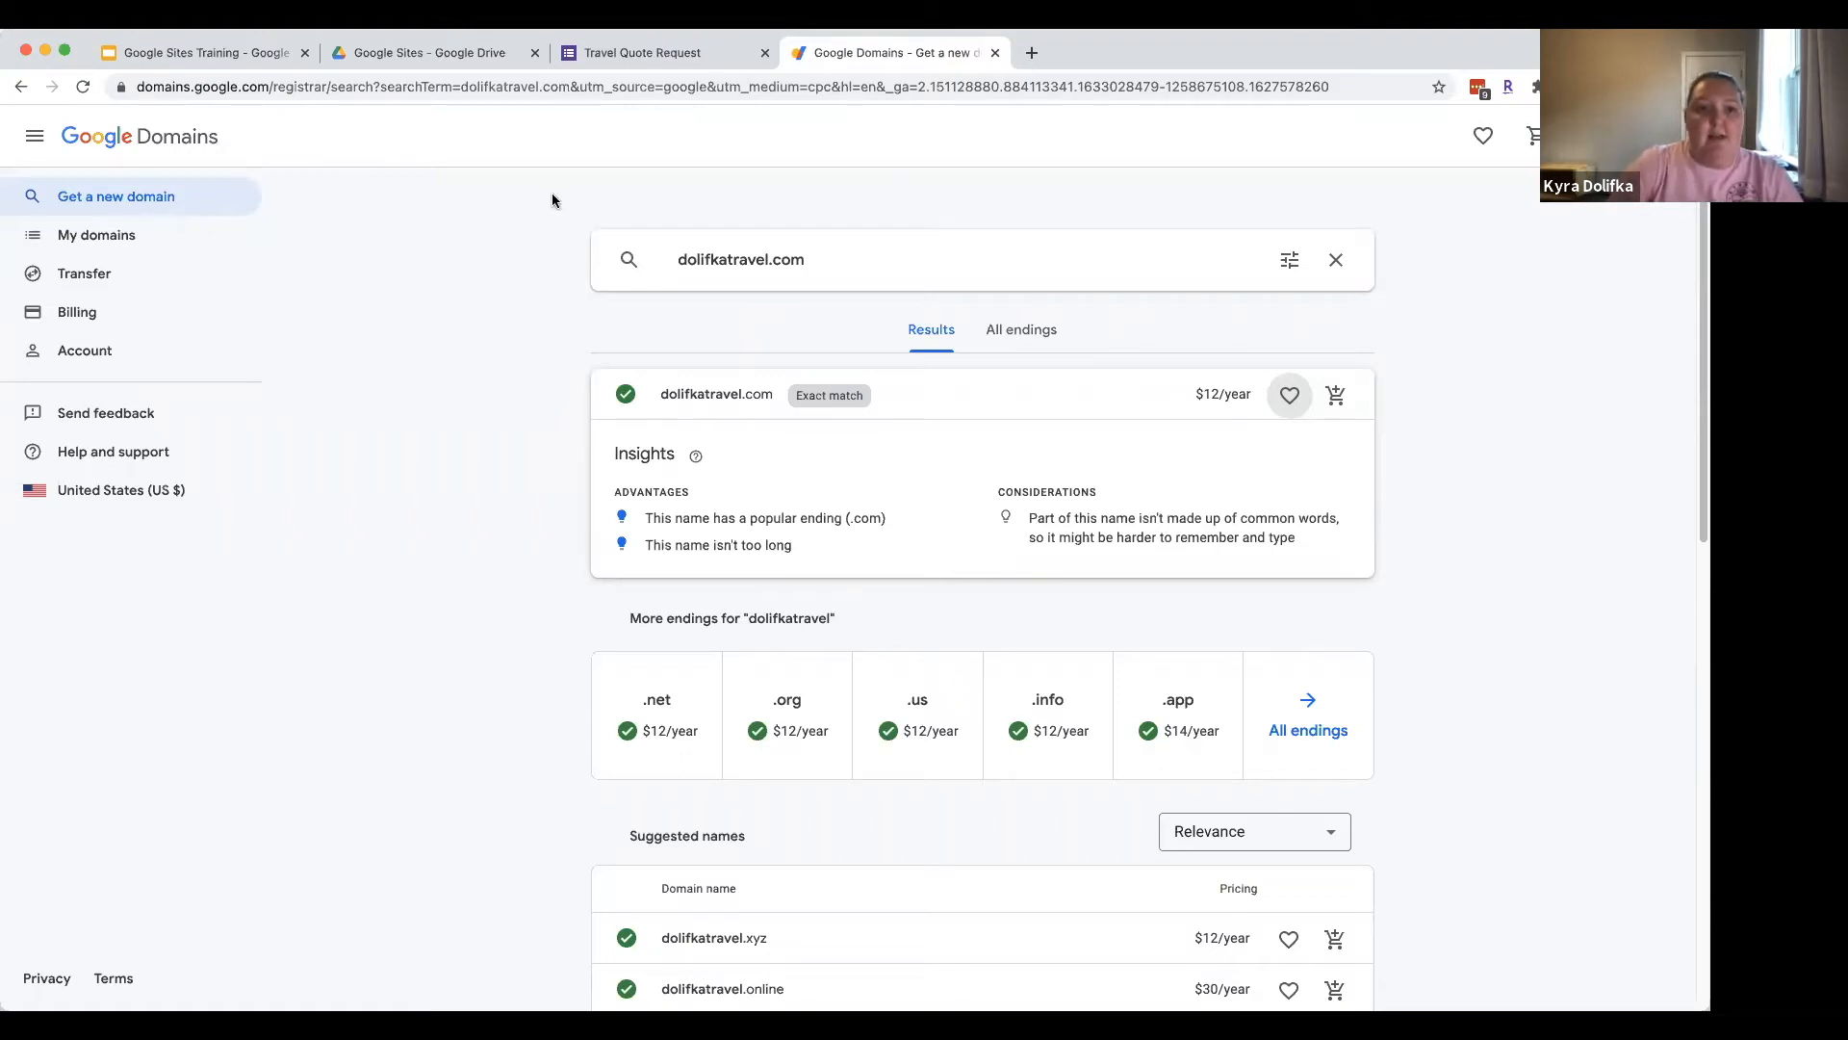
# Step: Switch to the Google Sites Training presentation and advance from the Google Domains Demo slide to the Google Sites Demo slide
pyautogui.click(190, 54)
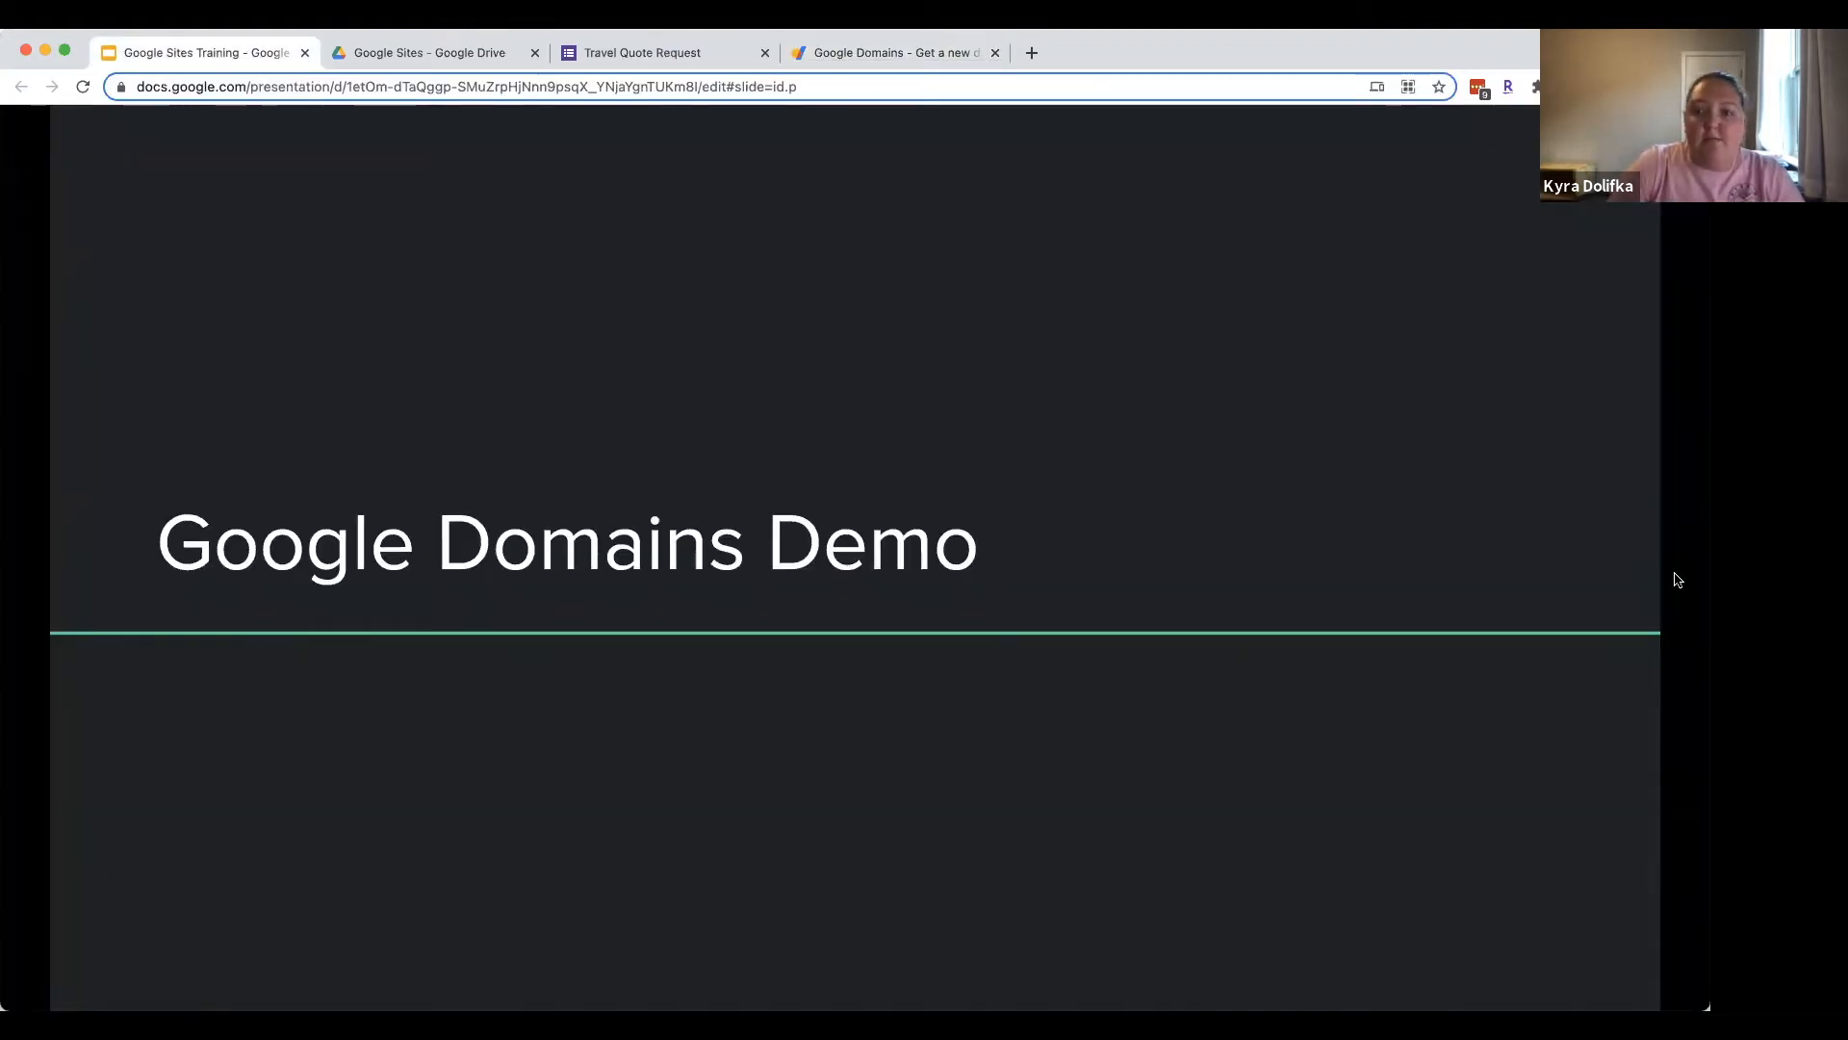
pyautogui.click(1675, 578)
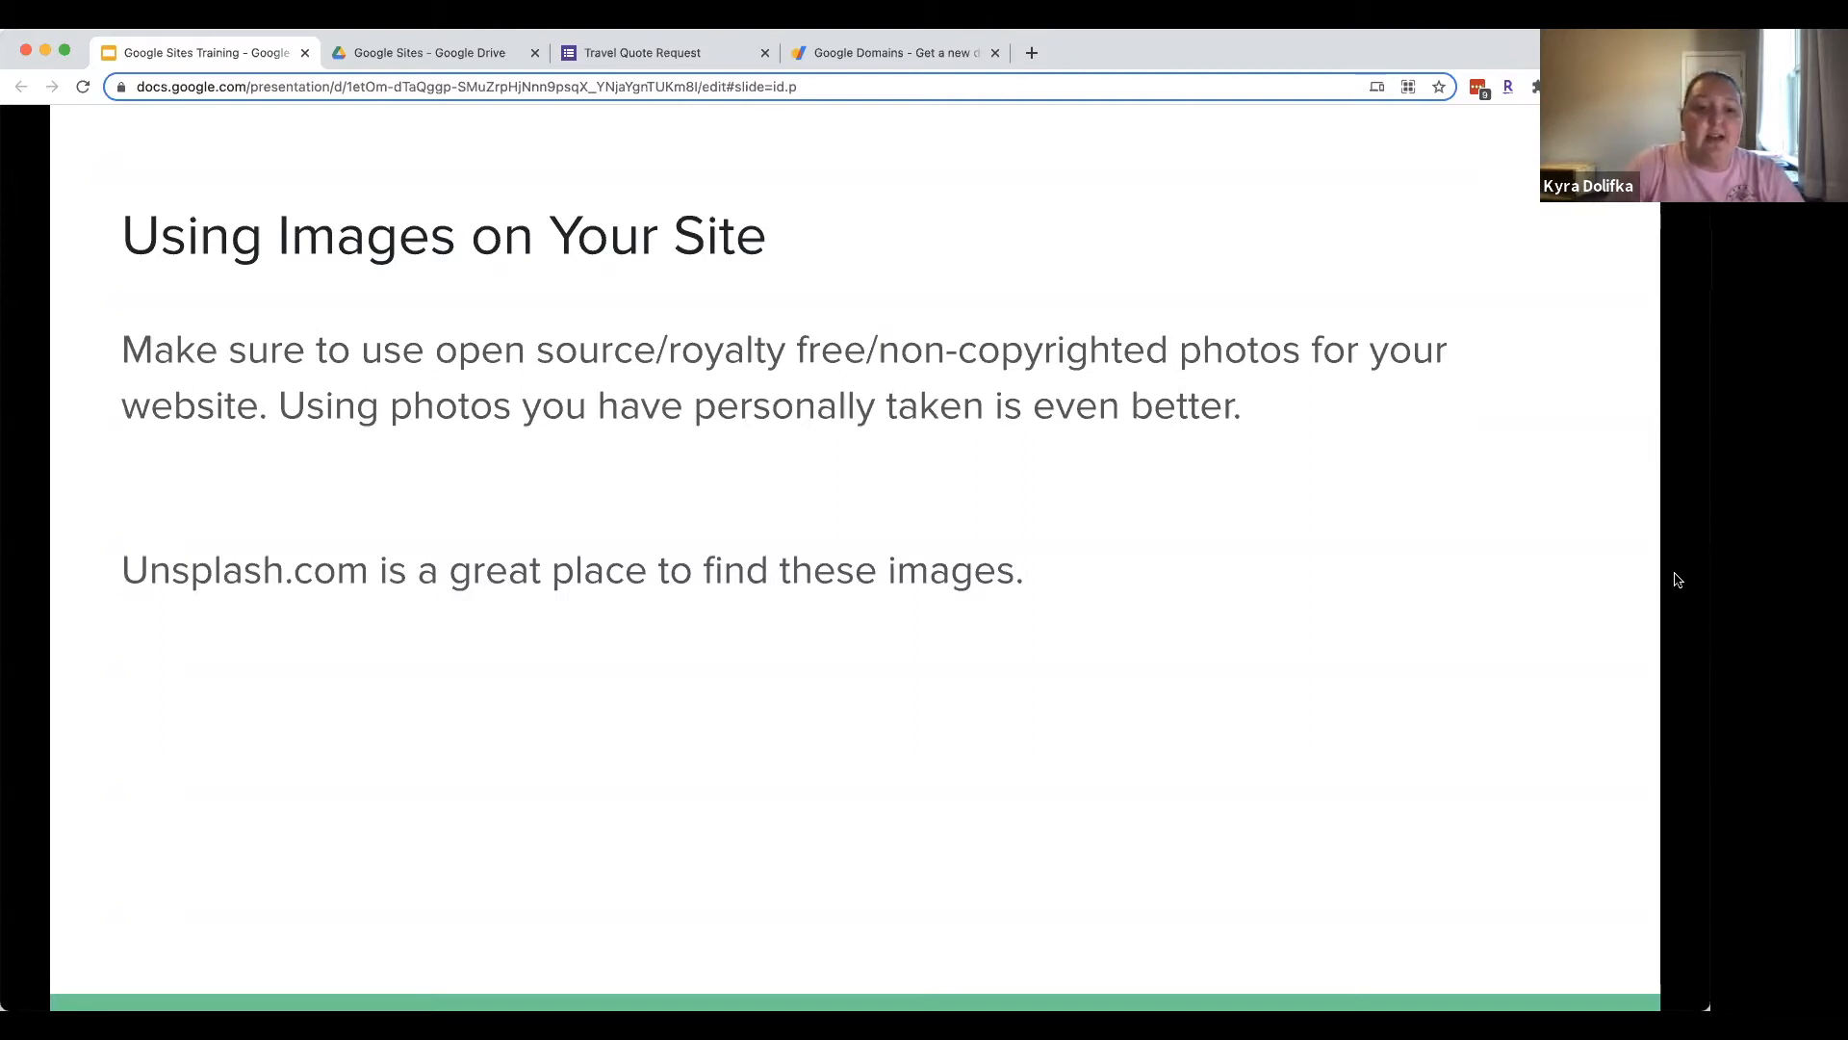
pyautogui.press('Right')
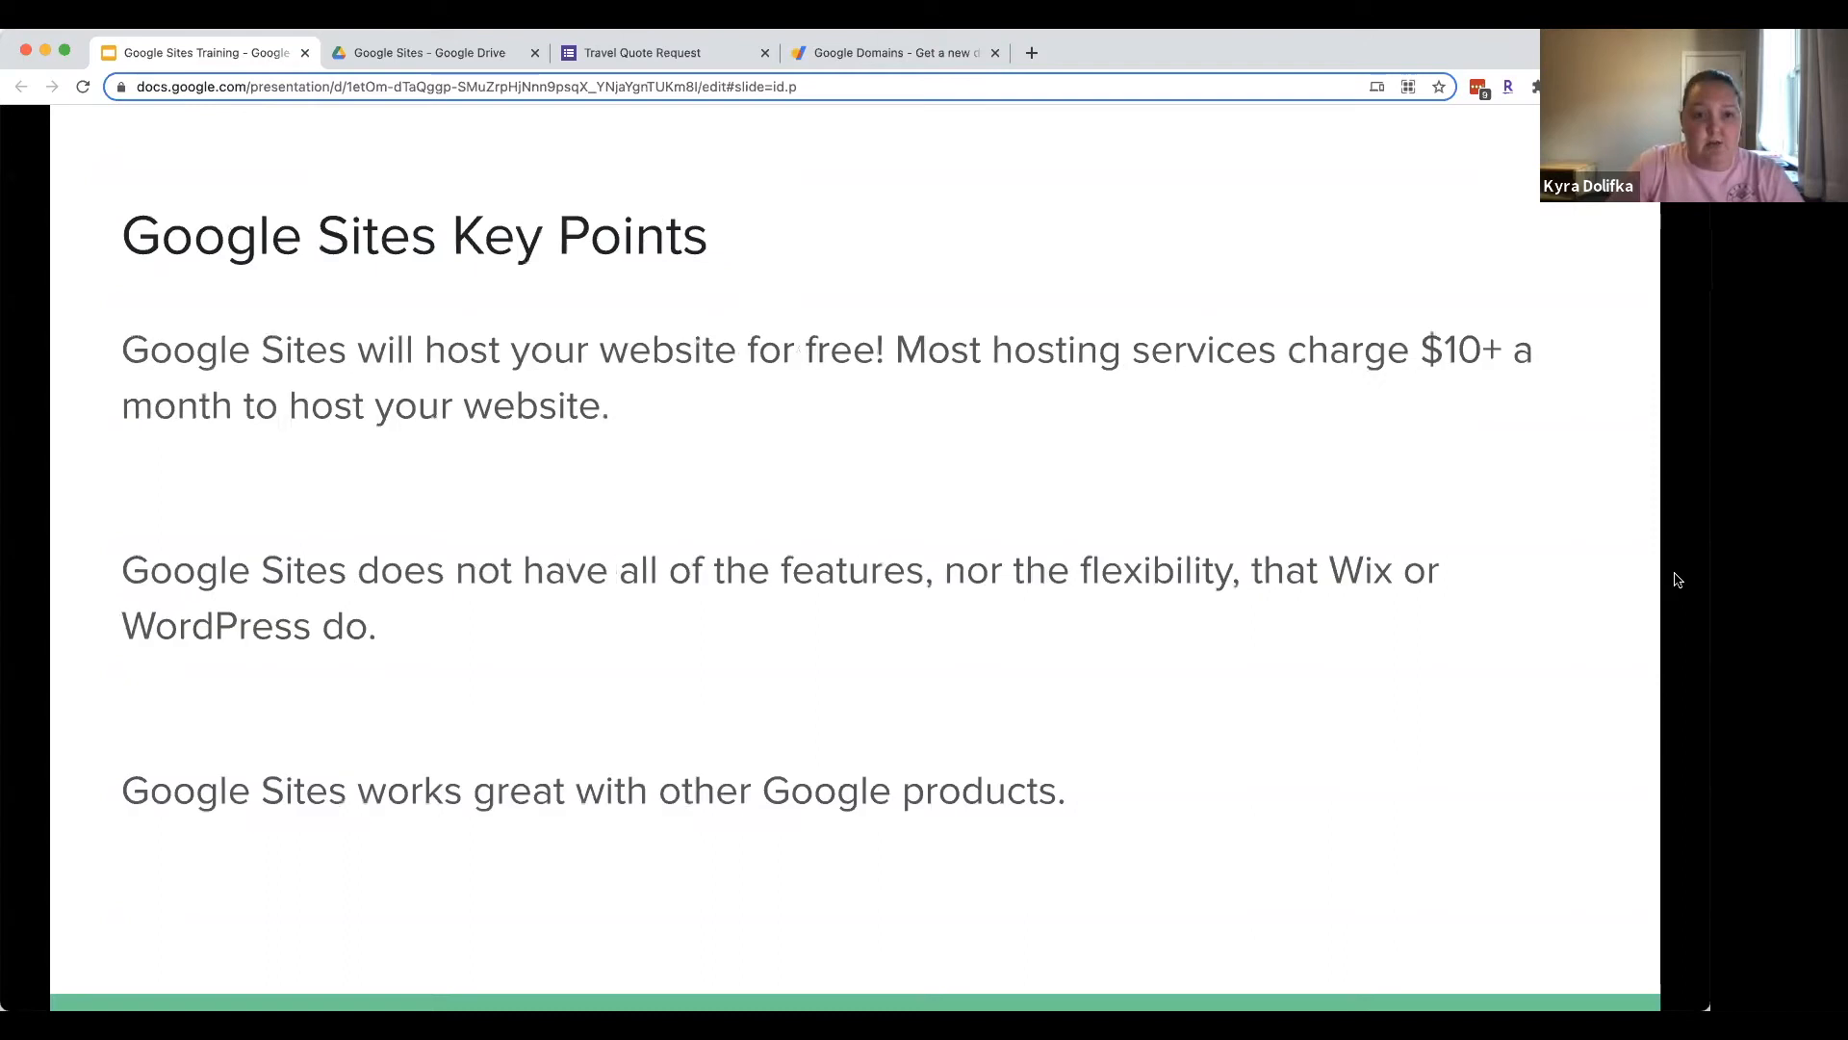
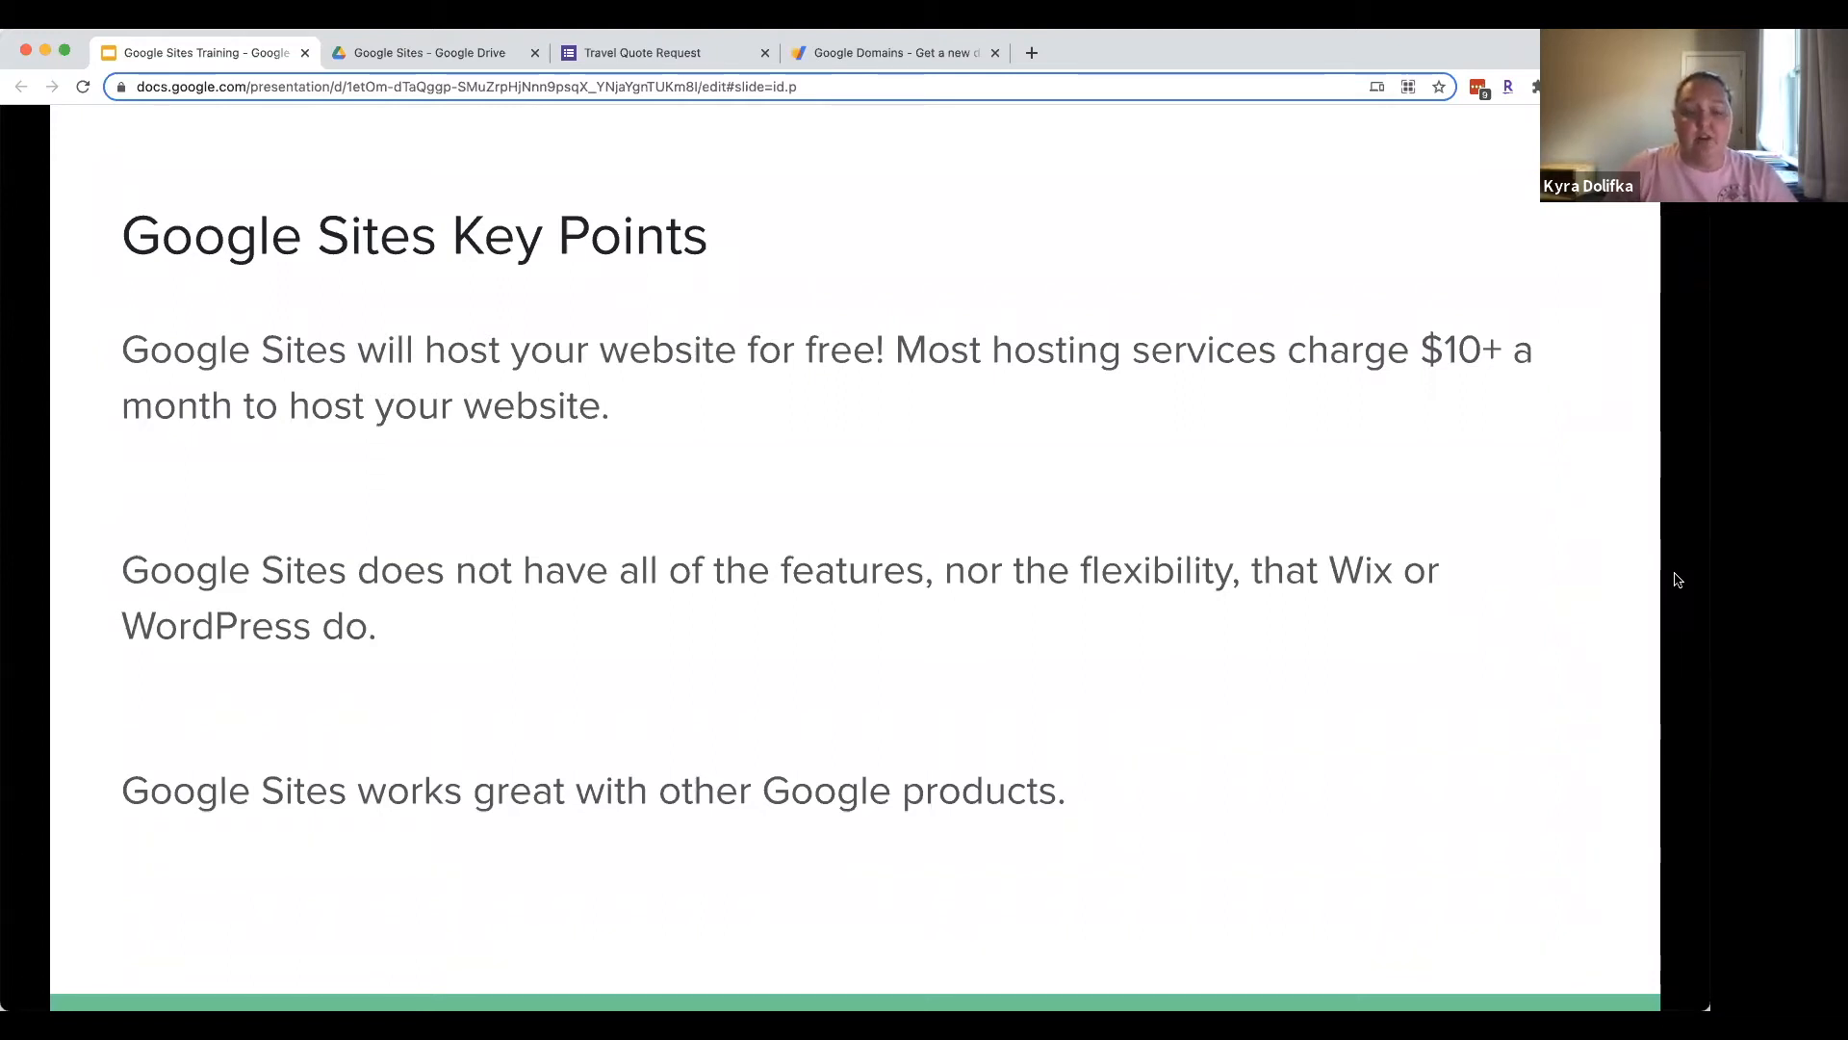
pyautogui.press('Right')
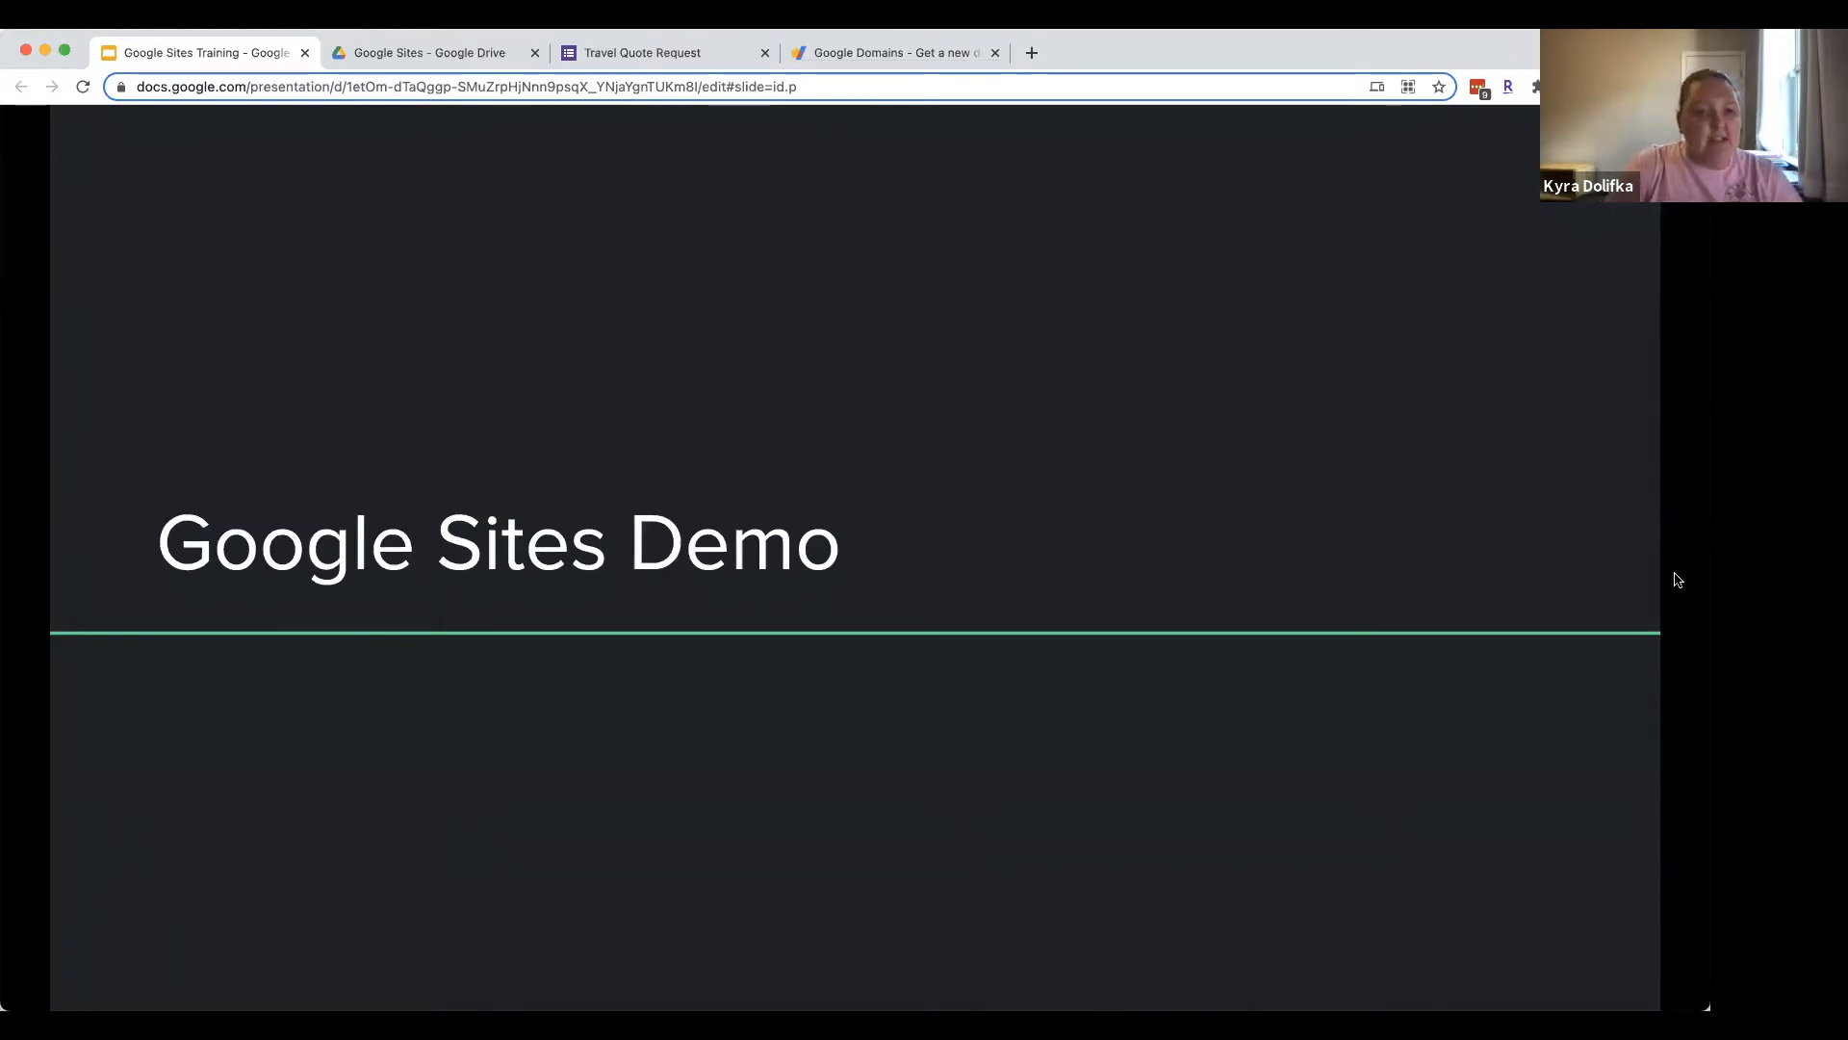
# Step: Switch to the Google Sites folder in Google Drive and create a new Google Sites website there
pyautogui.click(432, 56)
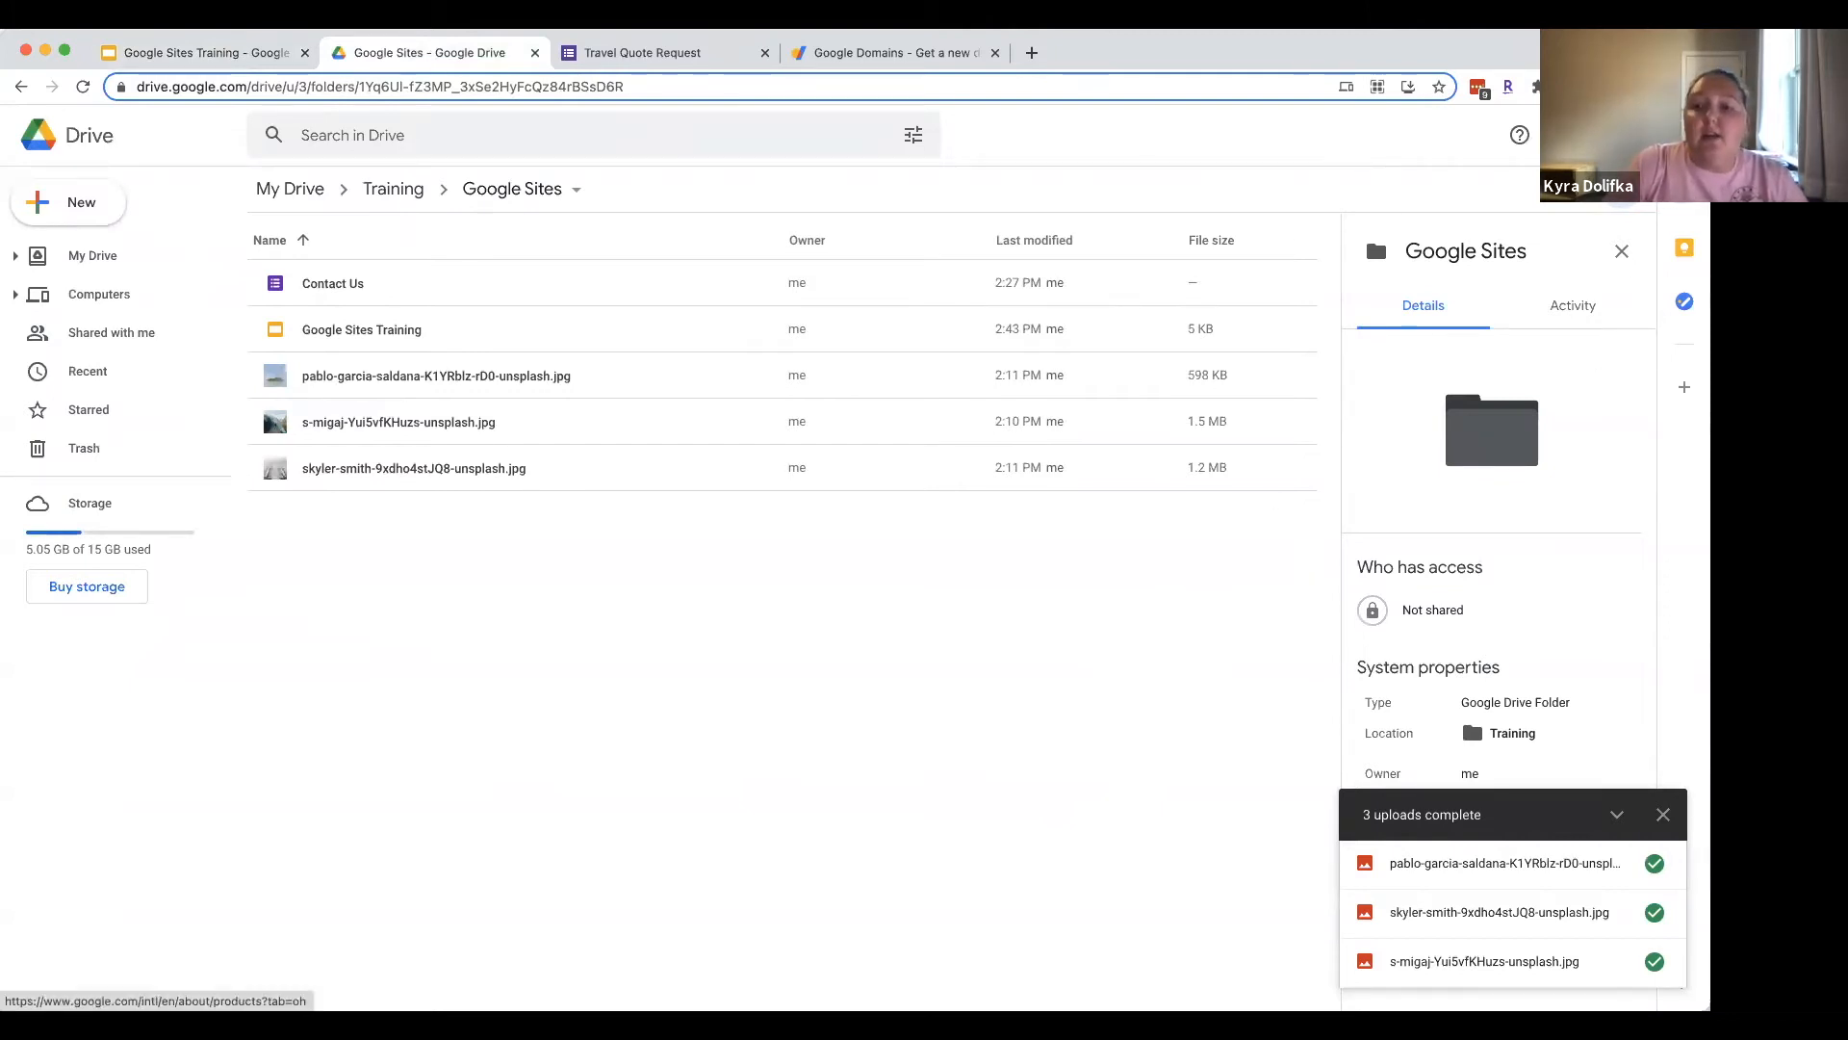
pyautogui.click(1627, 134)
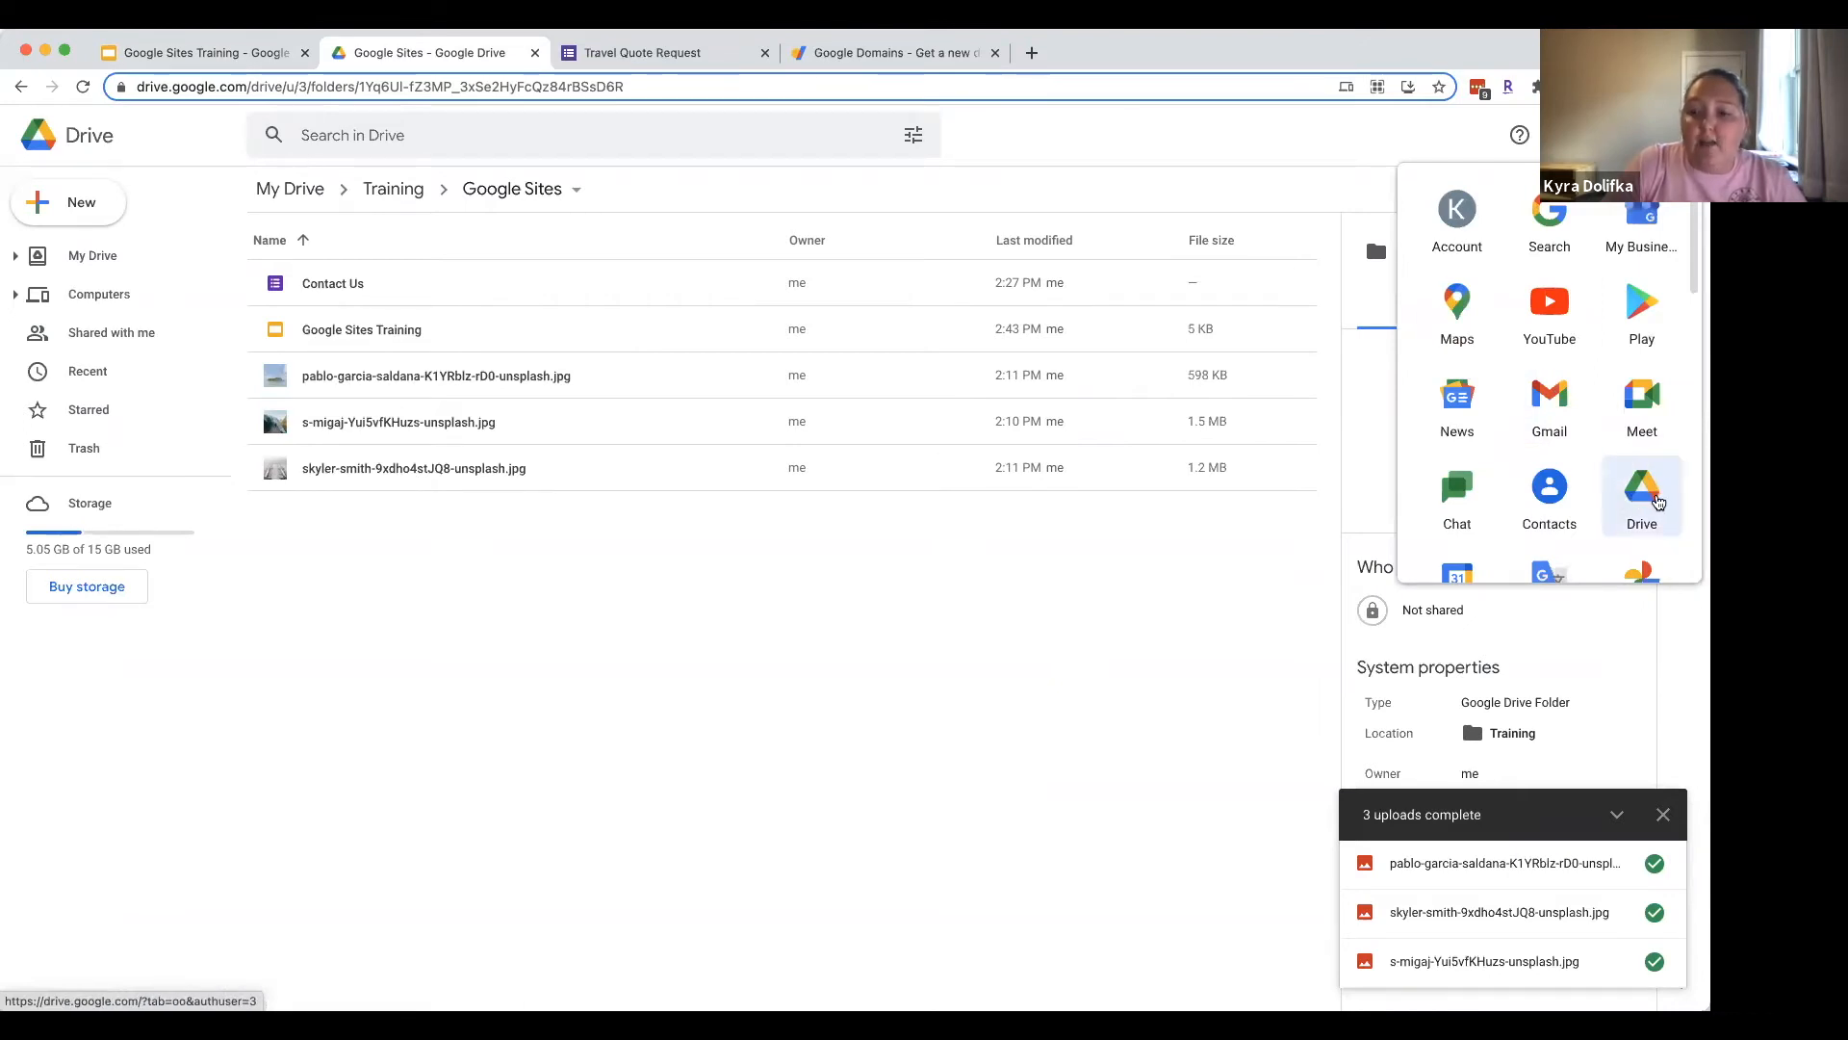
pyautogui.click(616, 589)
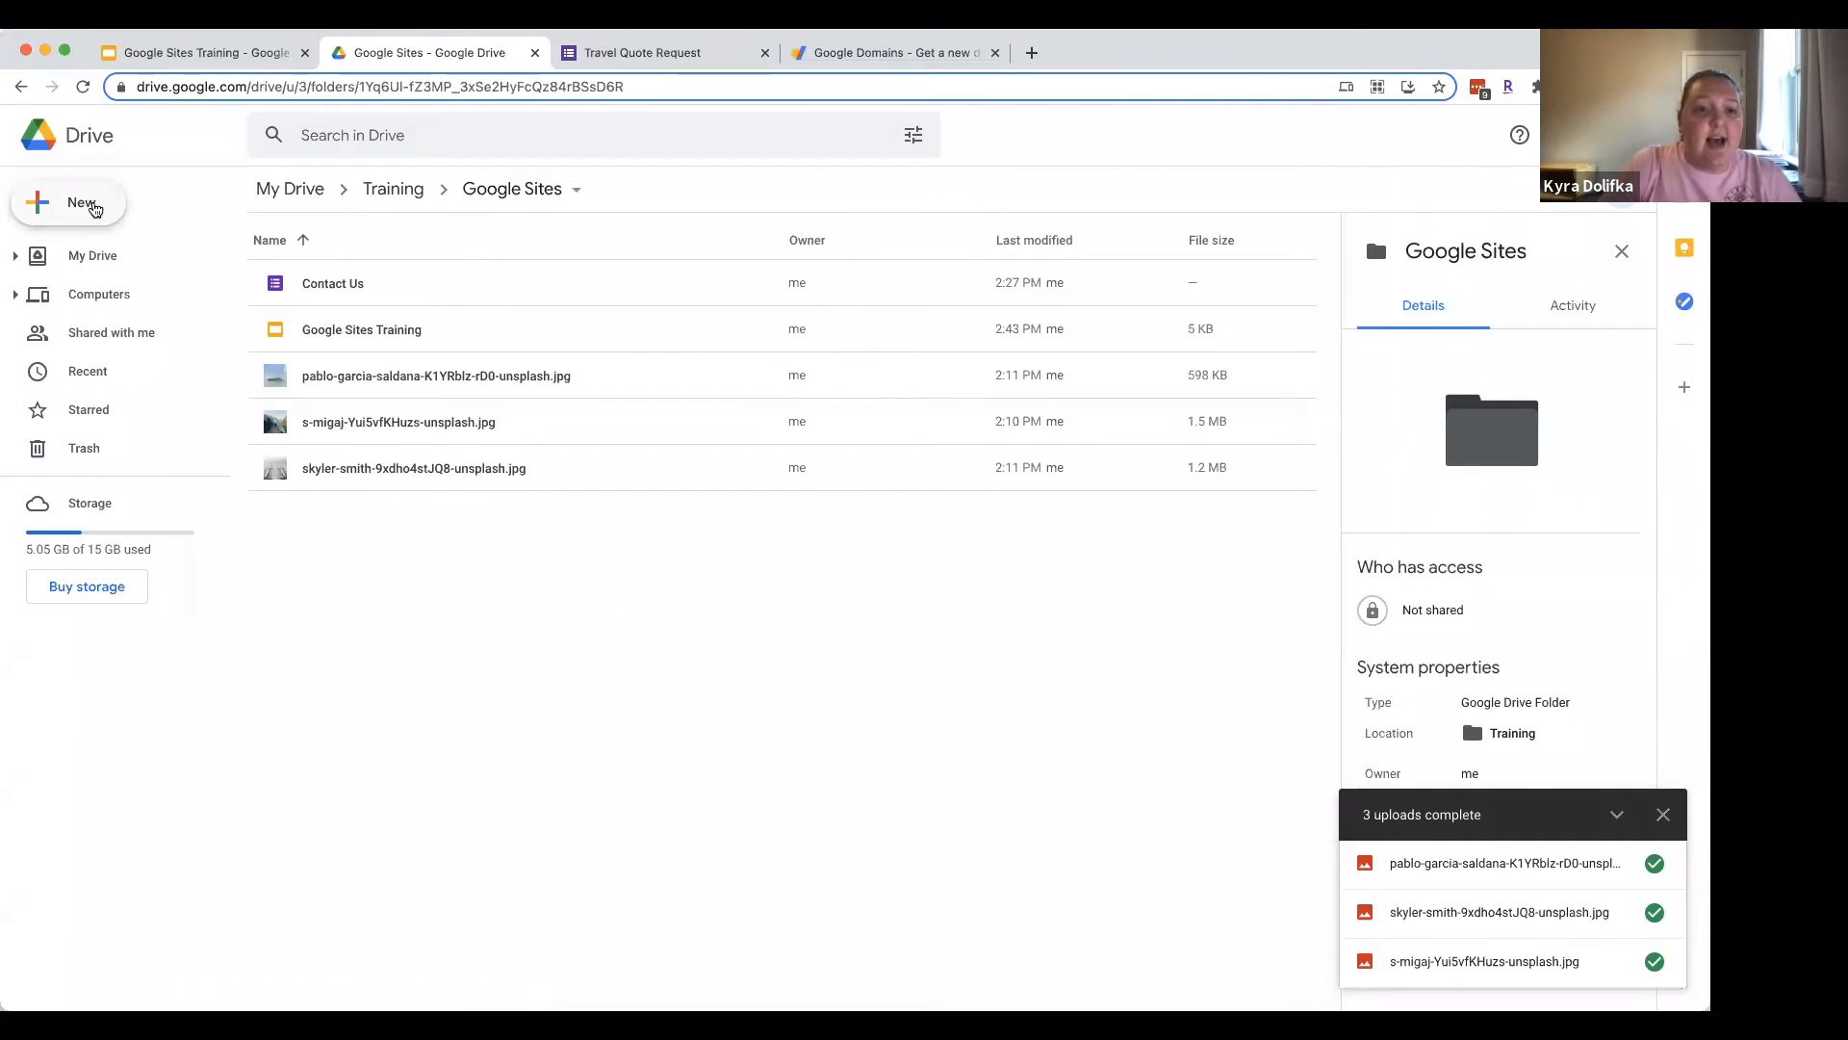
pyautogui.click(94, 209)
pyautogui.moveTo(125, 461)
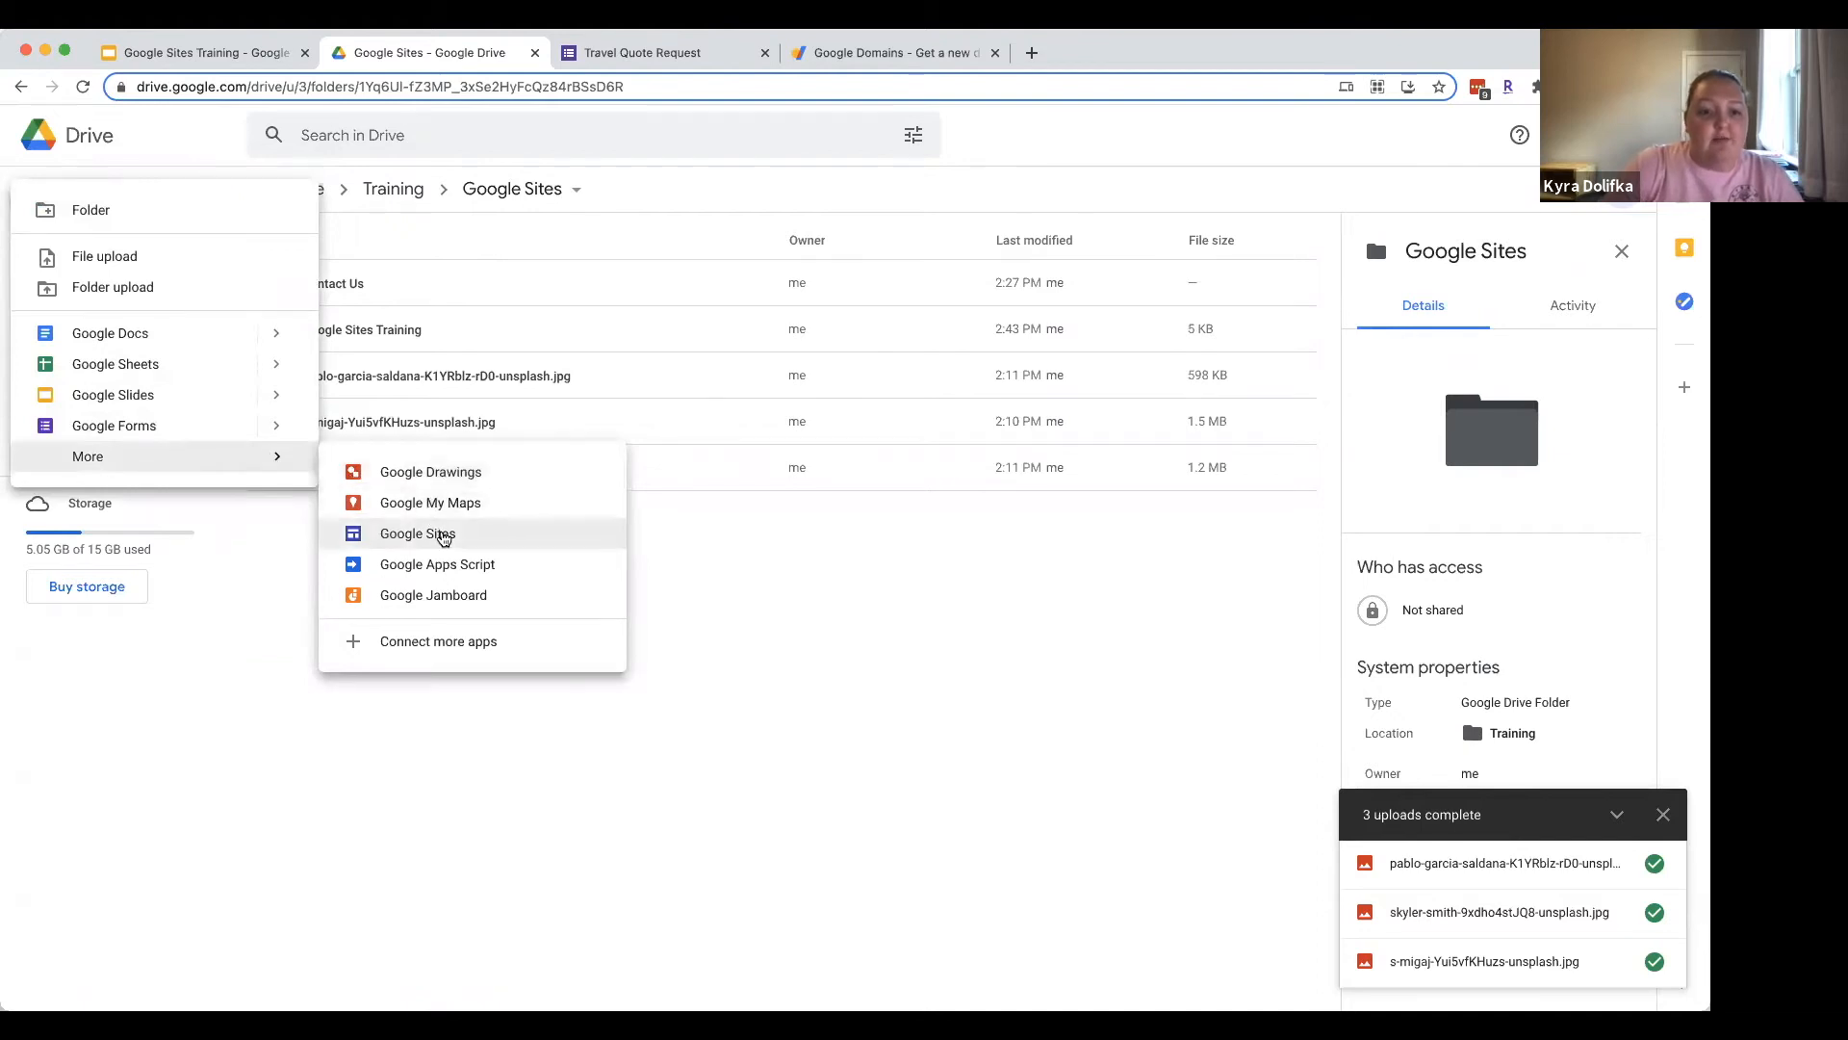
pyautogui.click(444, 535)
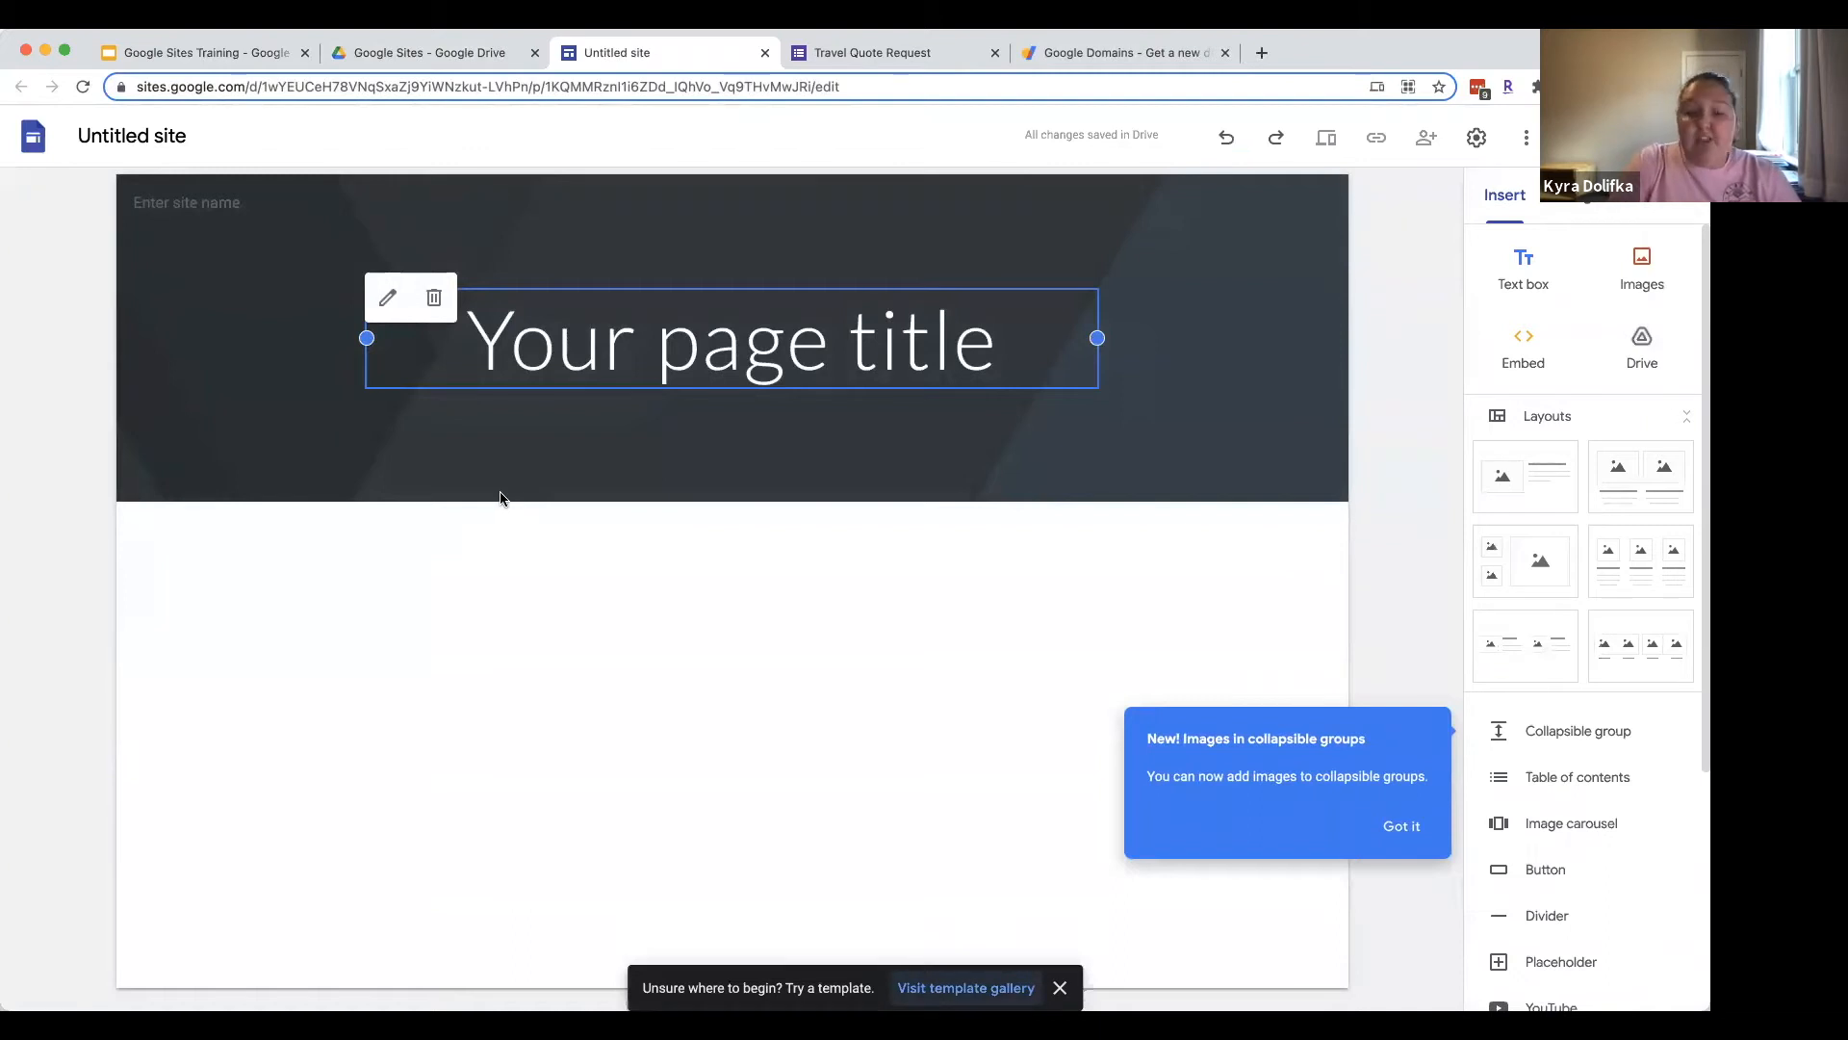
# Step: Change the header background to the pale beach shoreline photo from the image gallery
pyautogui.click(218, 425)
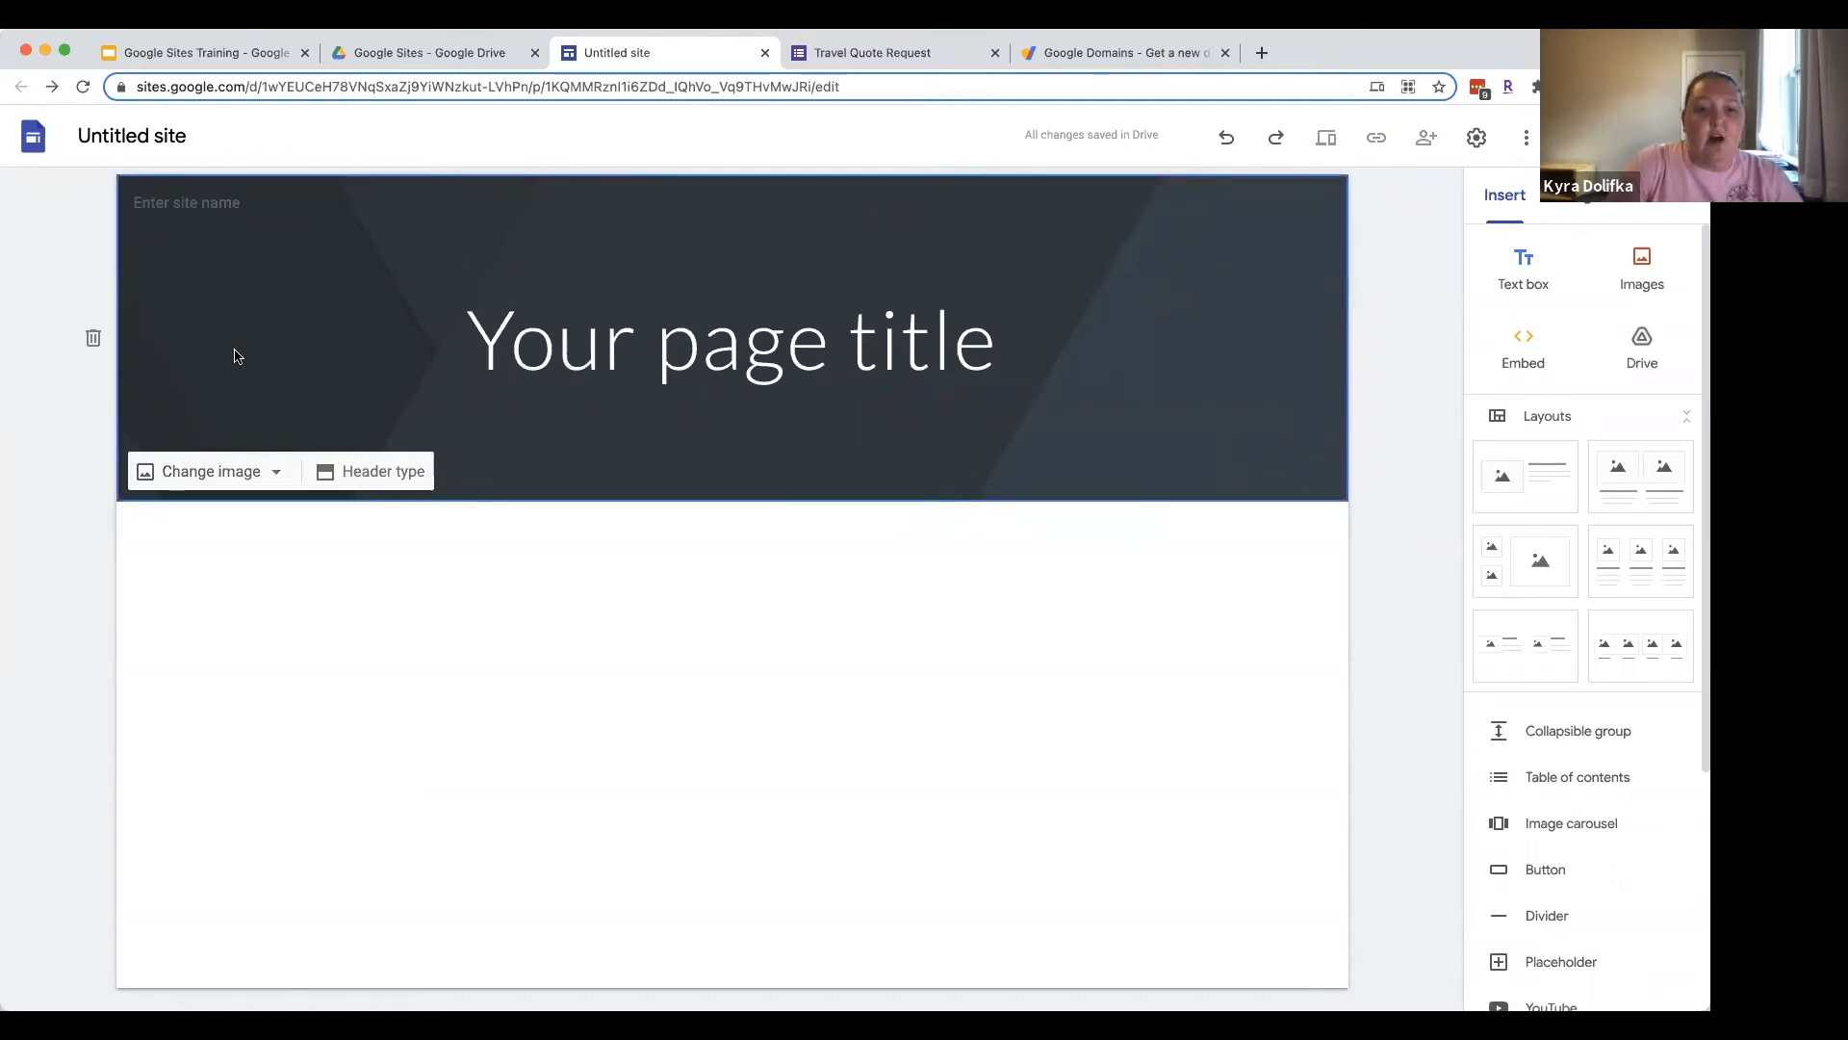
pyautogui.click(241, 475)
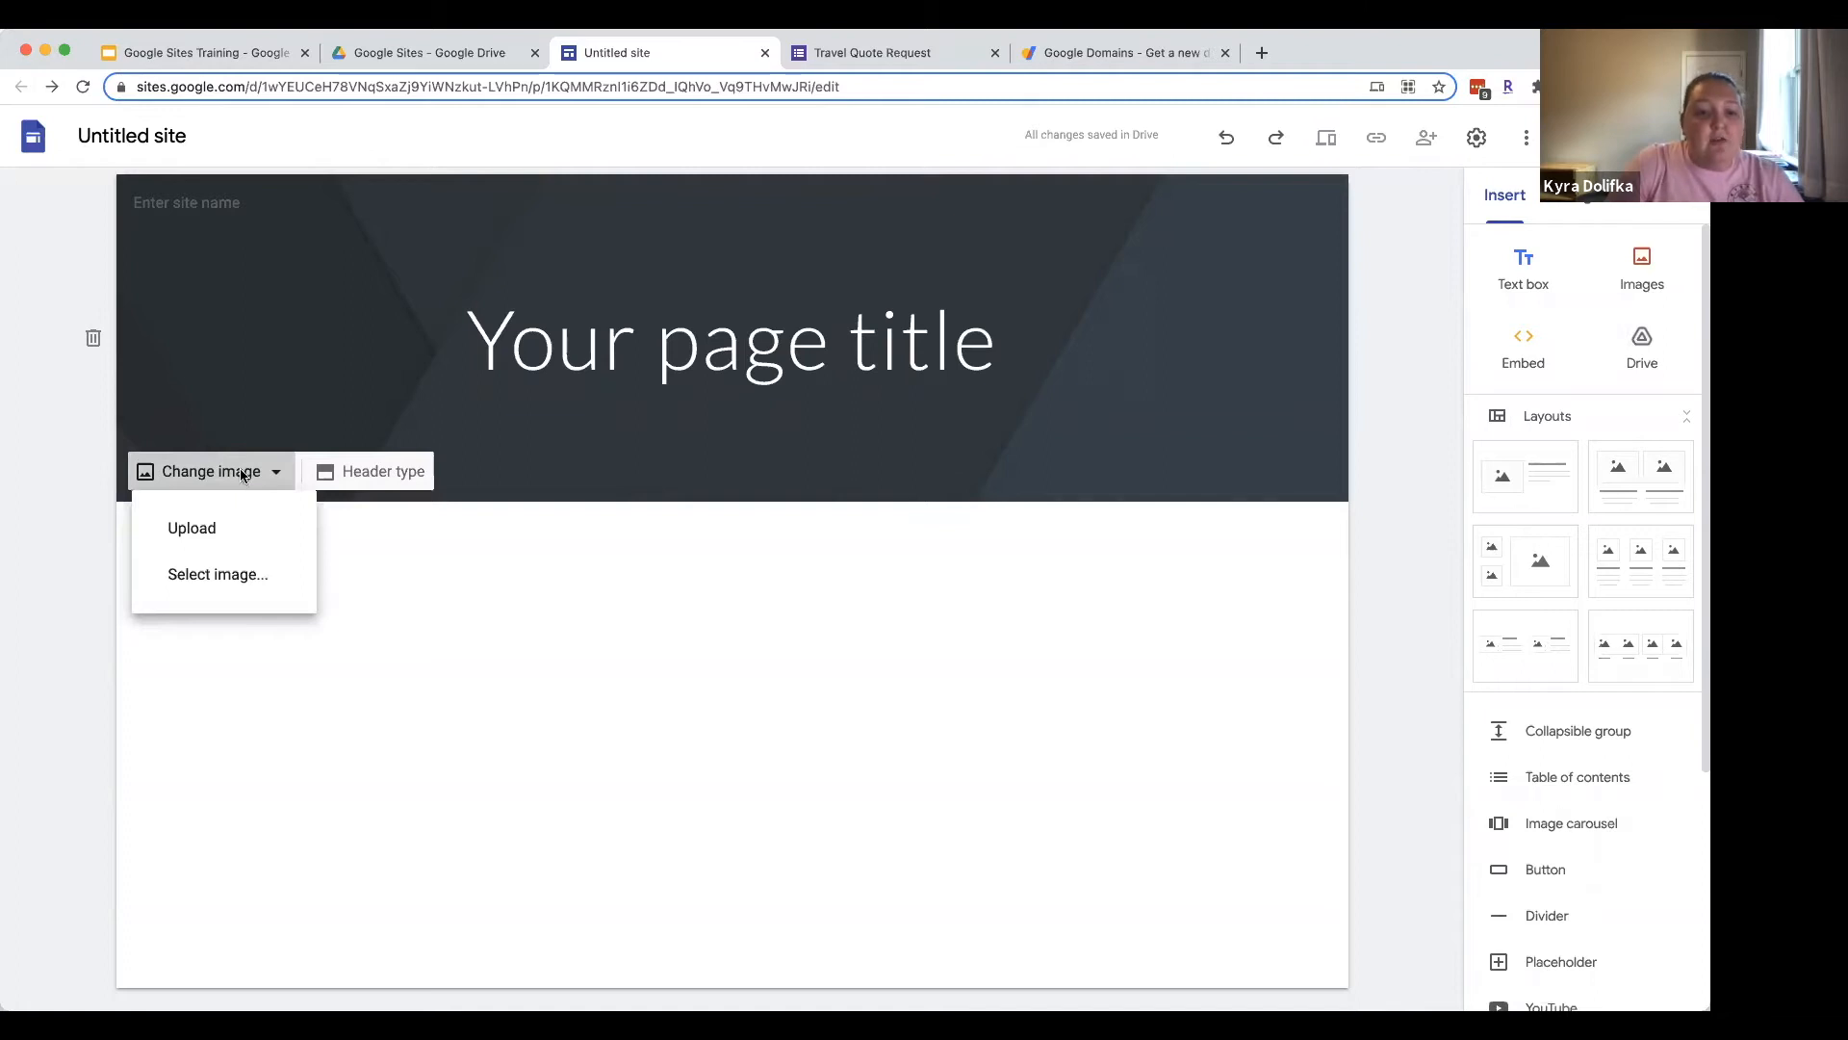
pyautogui.click(211, 575)
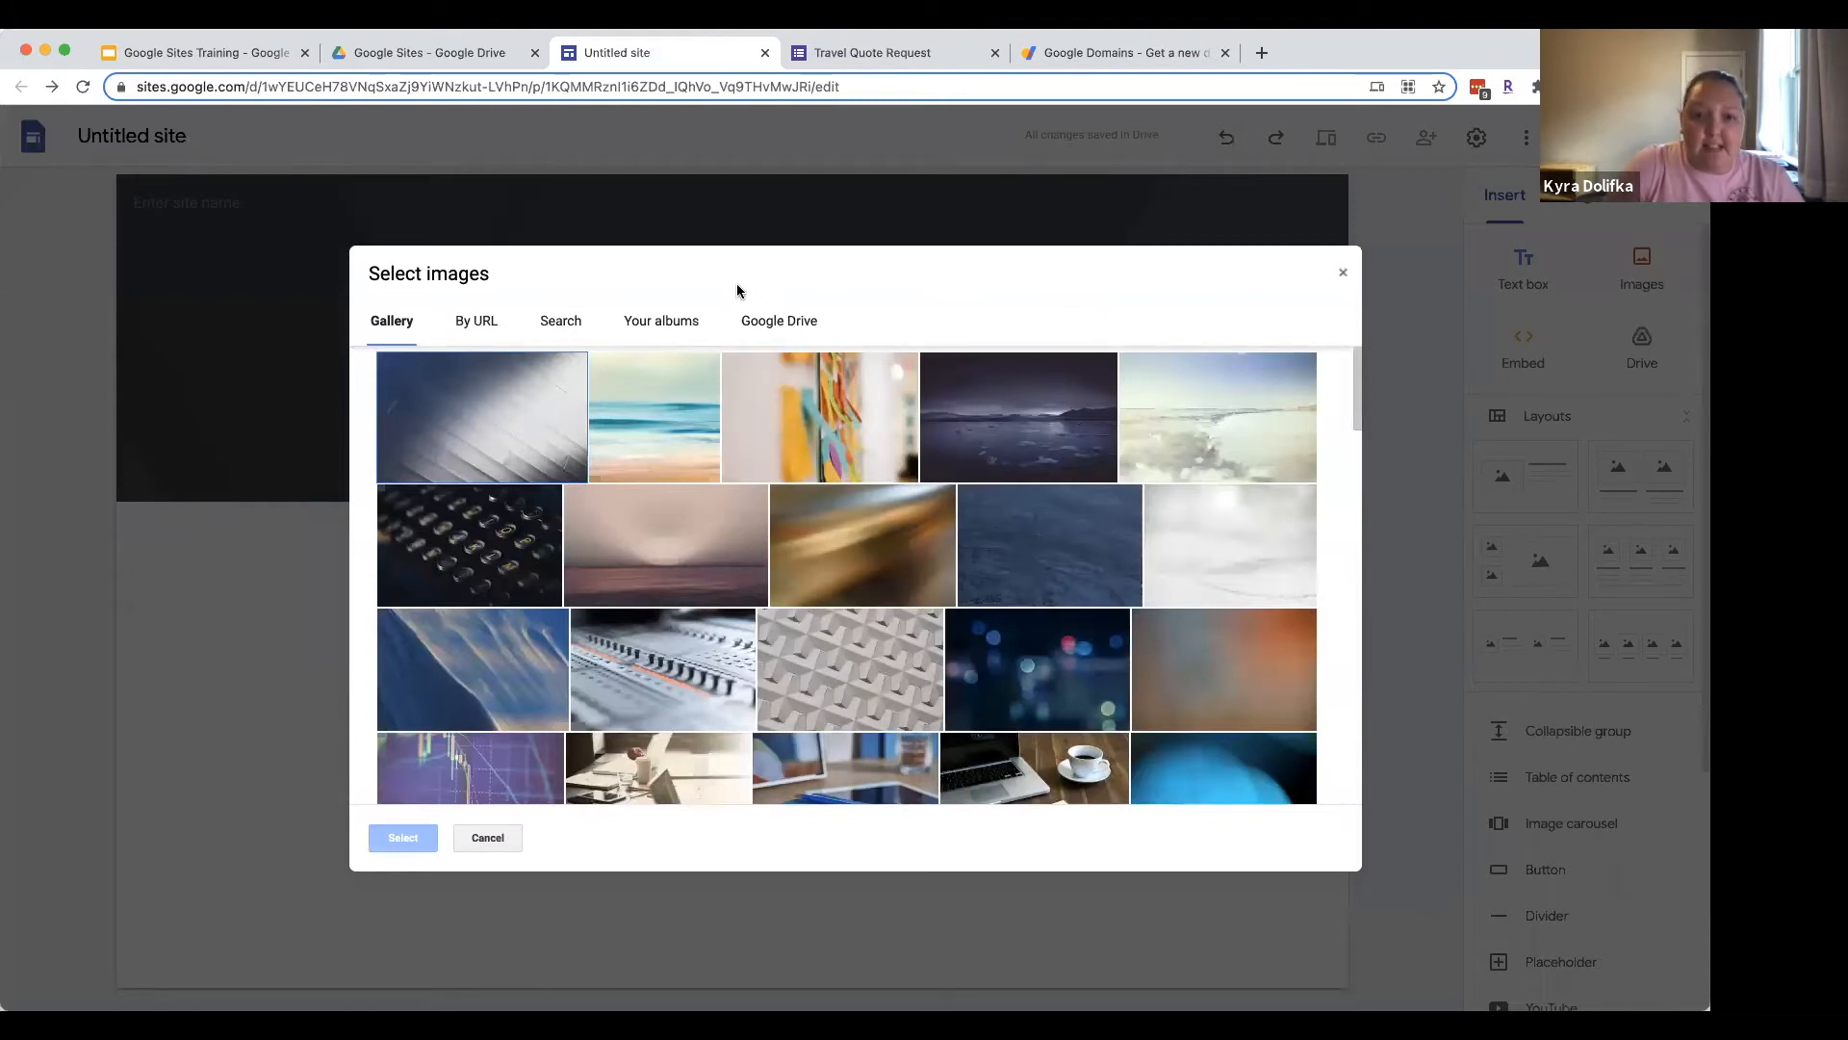
pyautogui.scroll(-1, 1072, 581)
pyautogui.scroll(-2, 1073, 582)
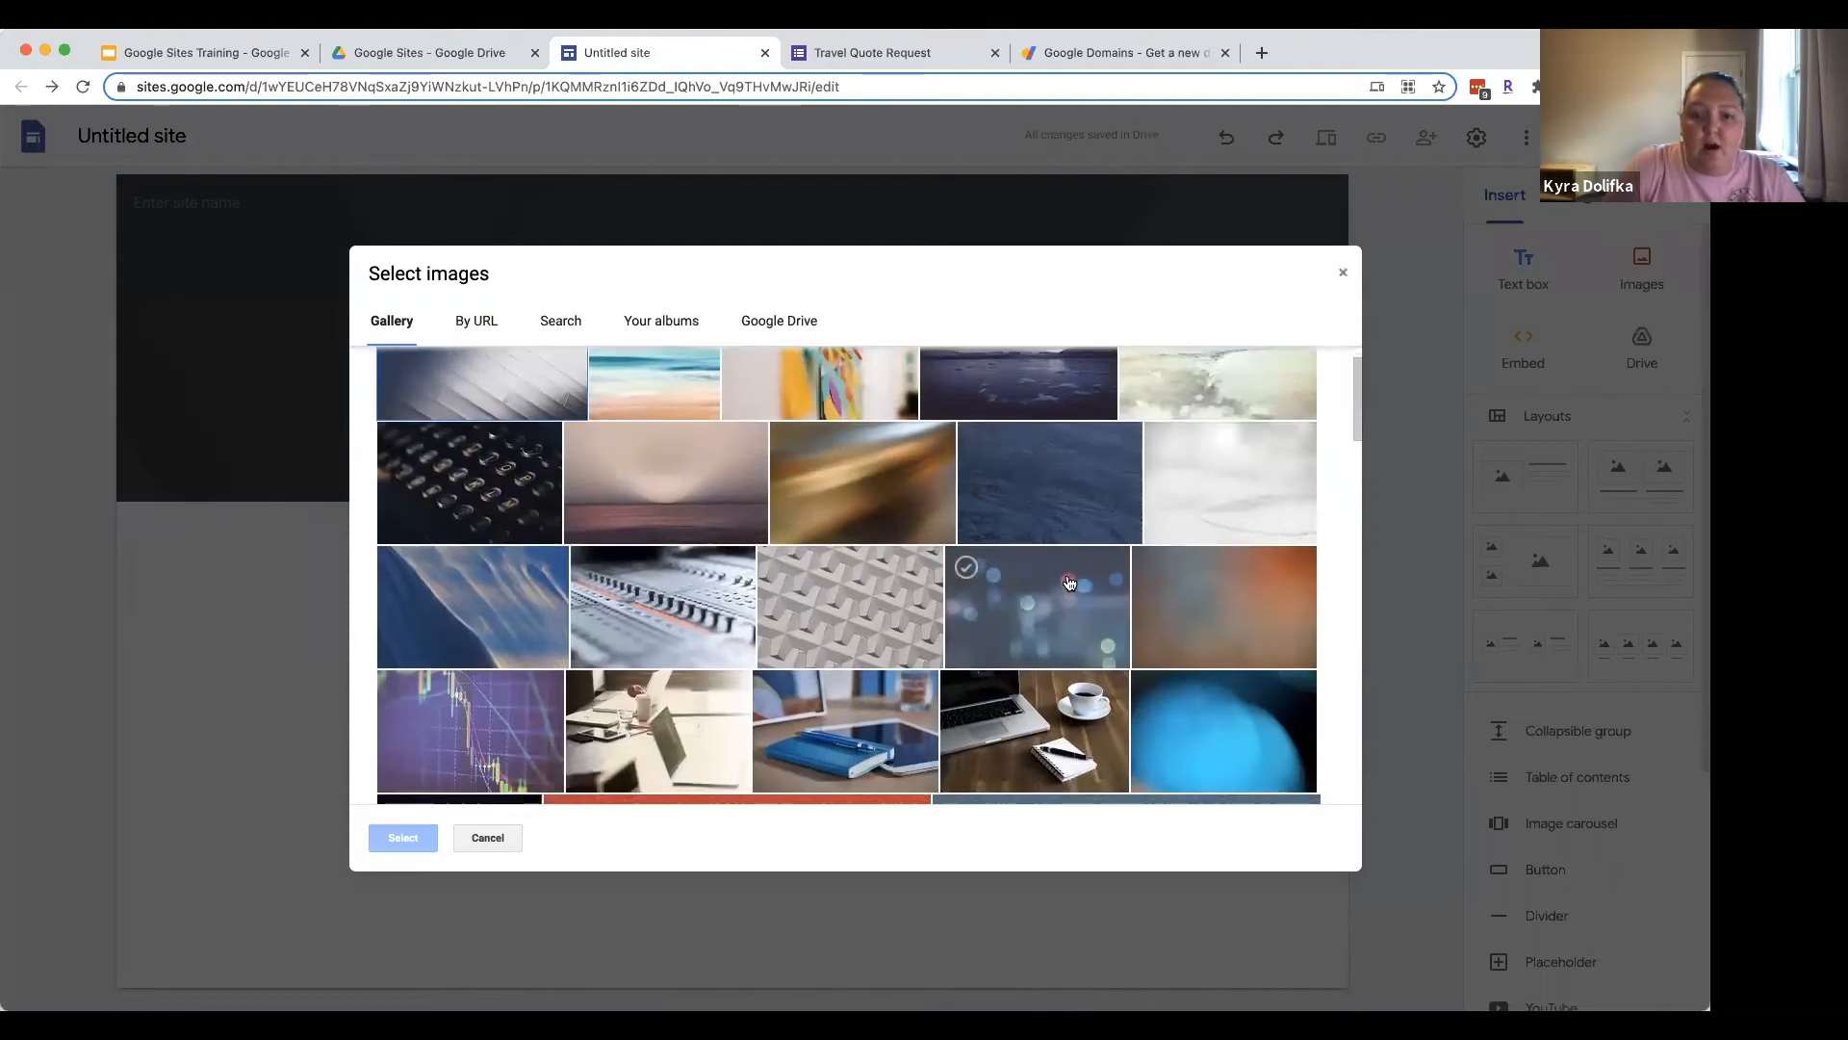
pyautogui.scroll(3, 1067, 582)
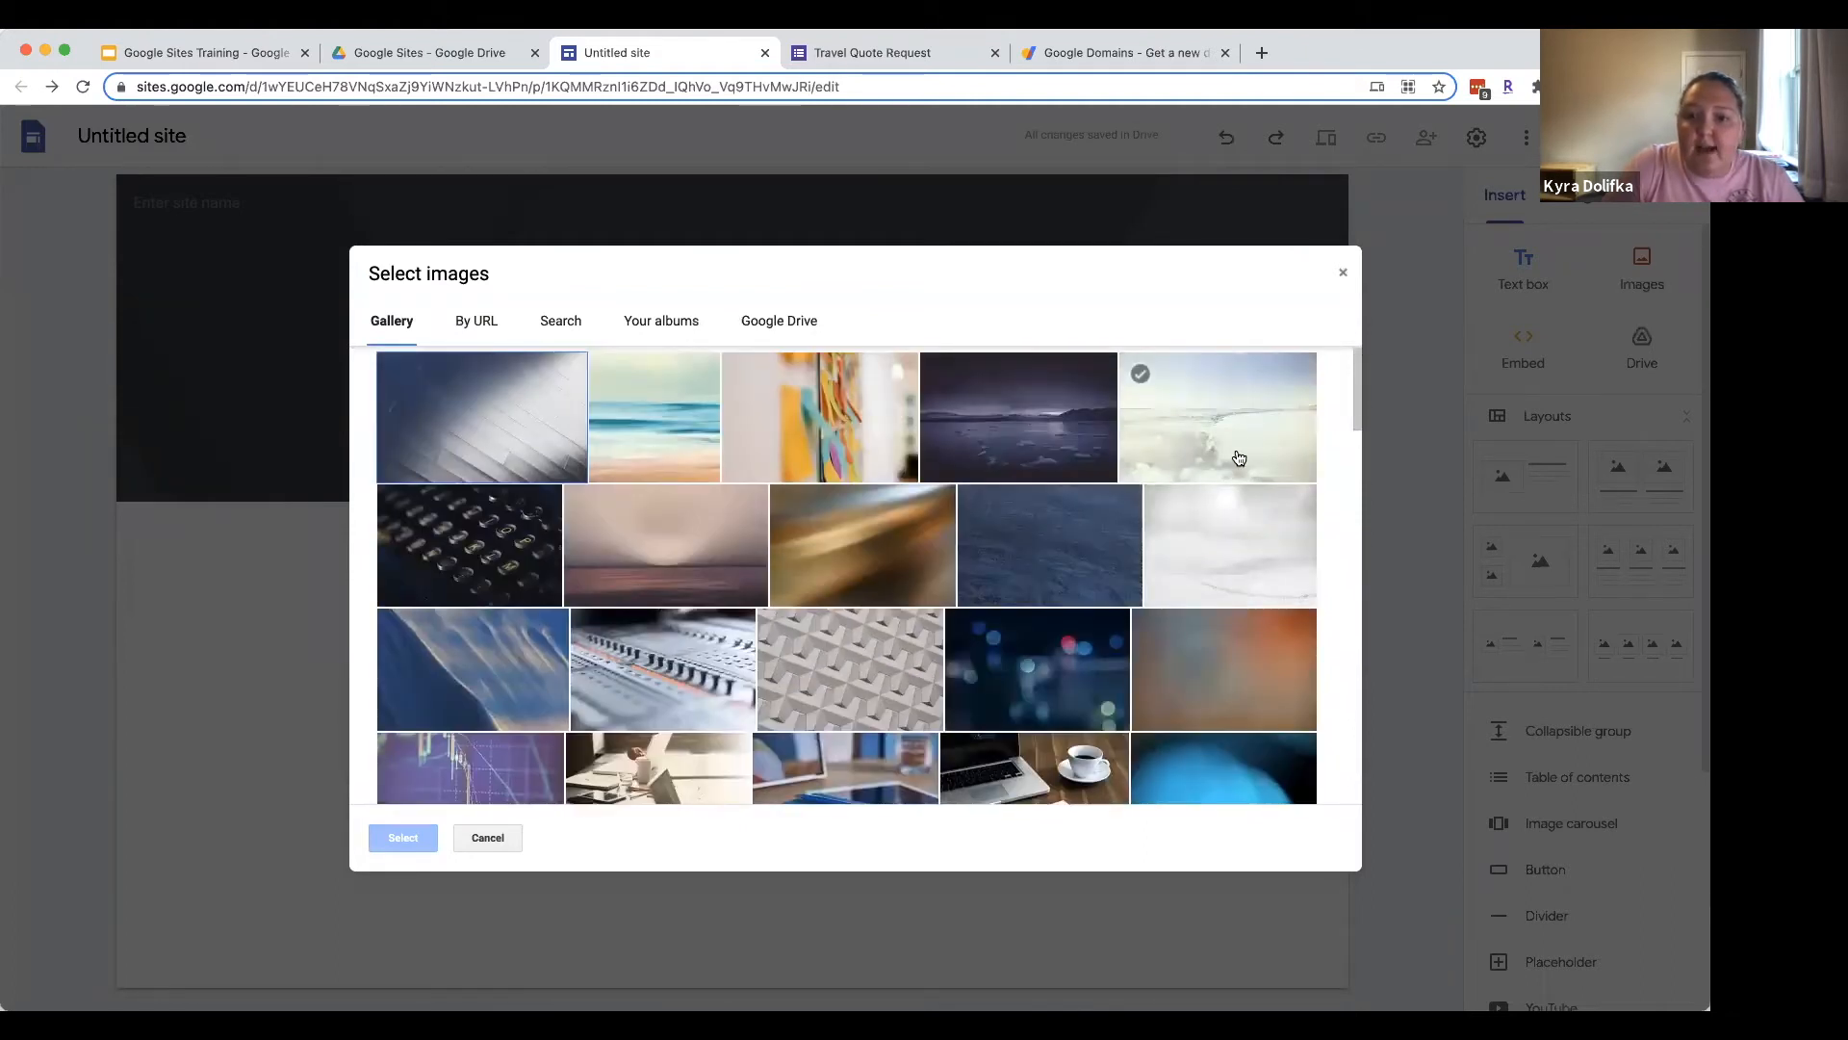
pyautogui.click(1256, 442)
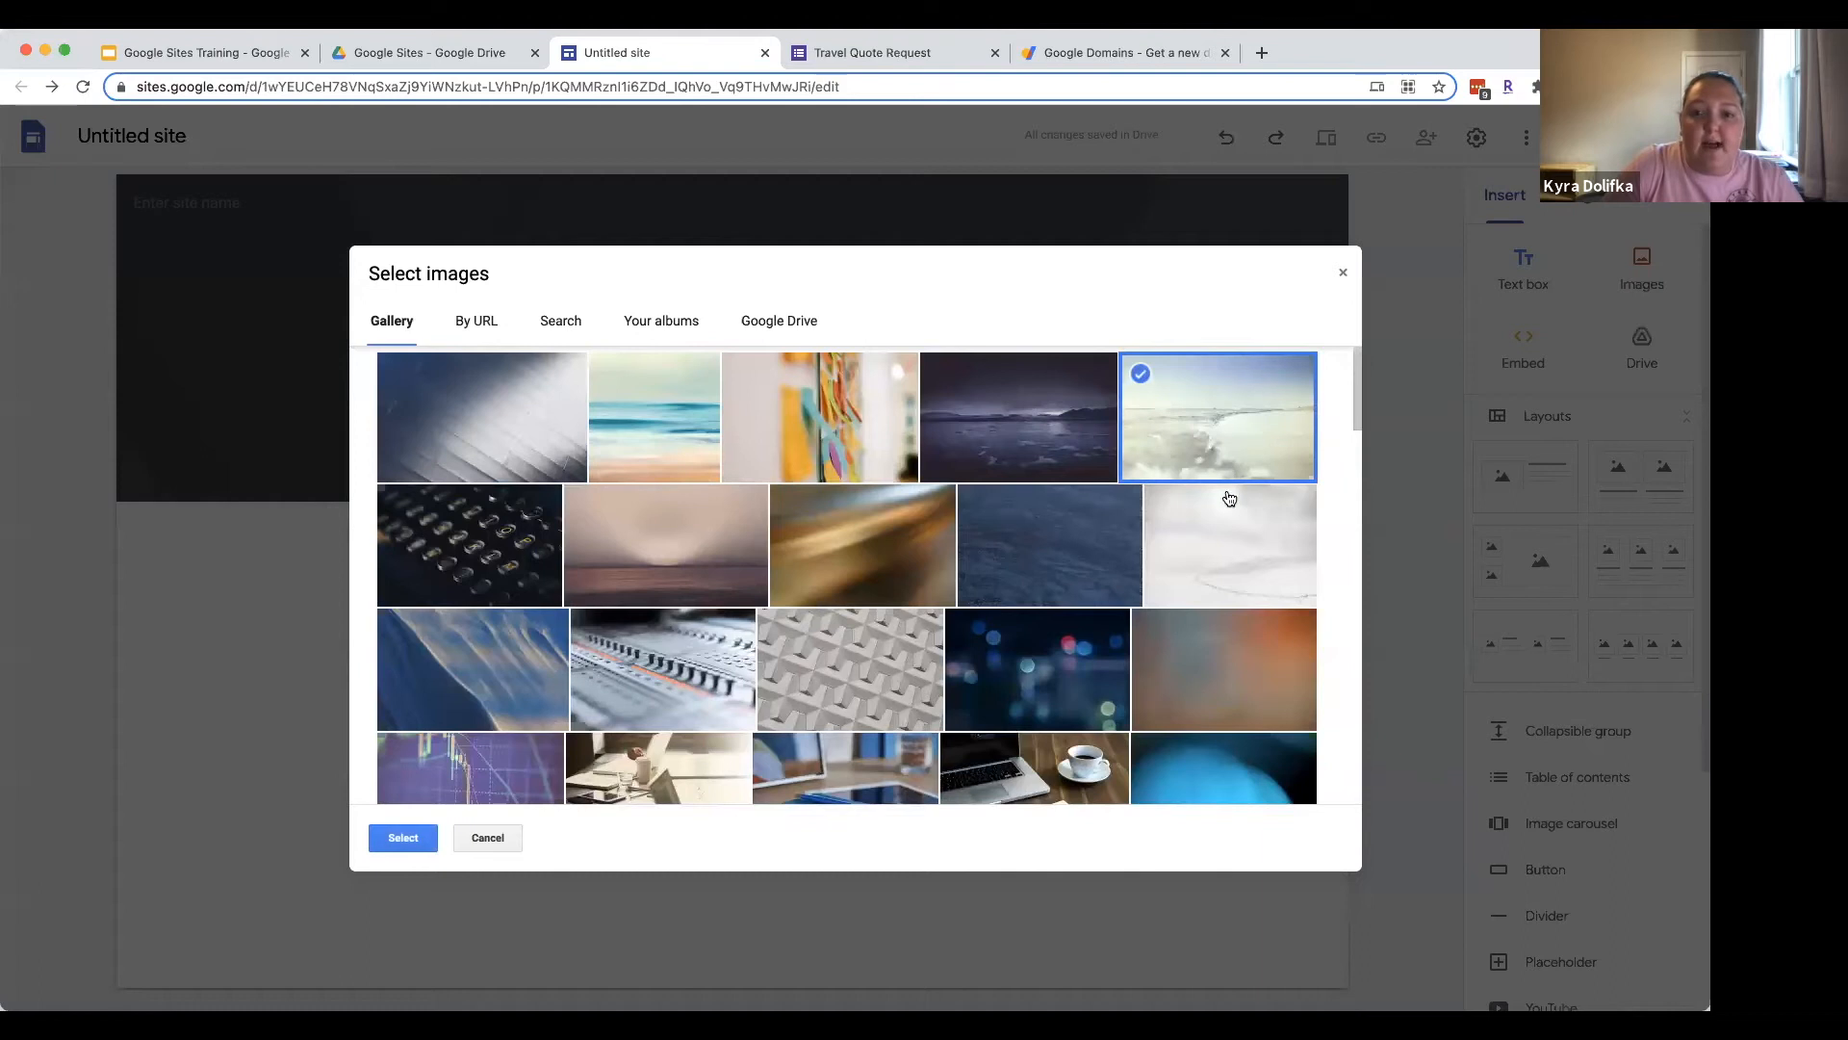
pyautogui.click(409, 836)
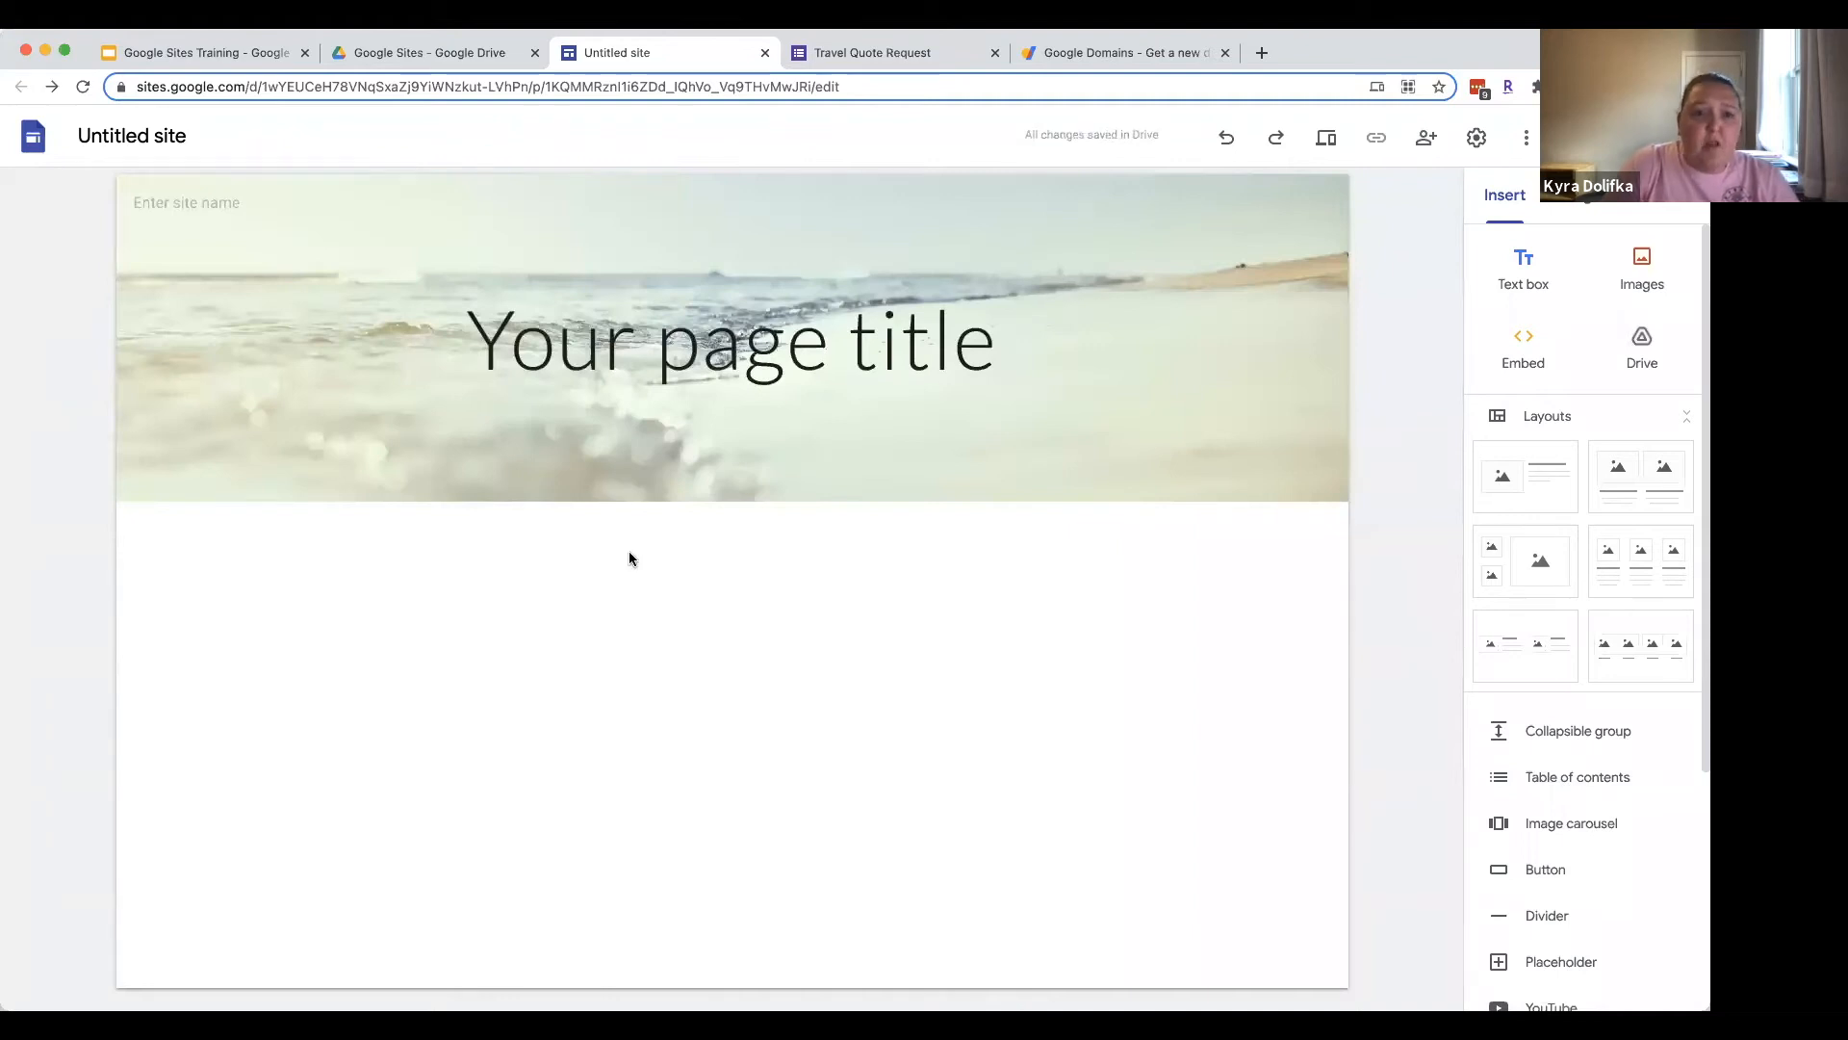
# Step: Name the site "My Travel Agency" and view the brand image settings for adding a logo
pyautogui.click(235, 193)
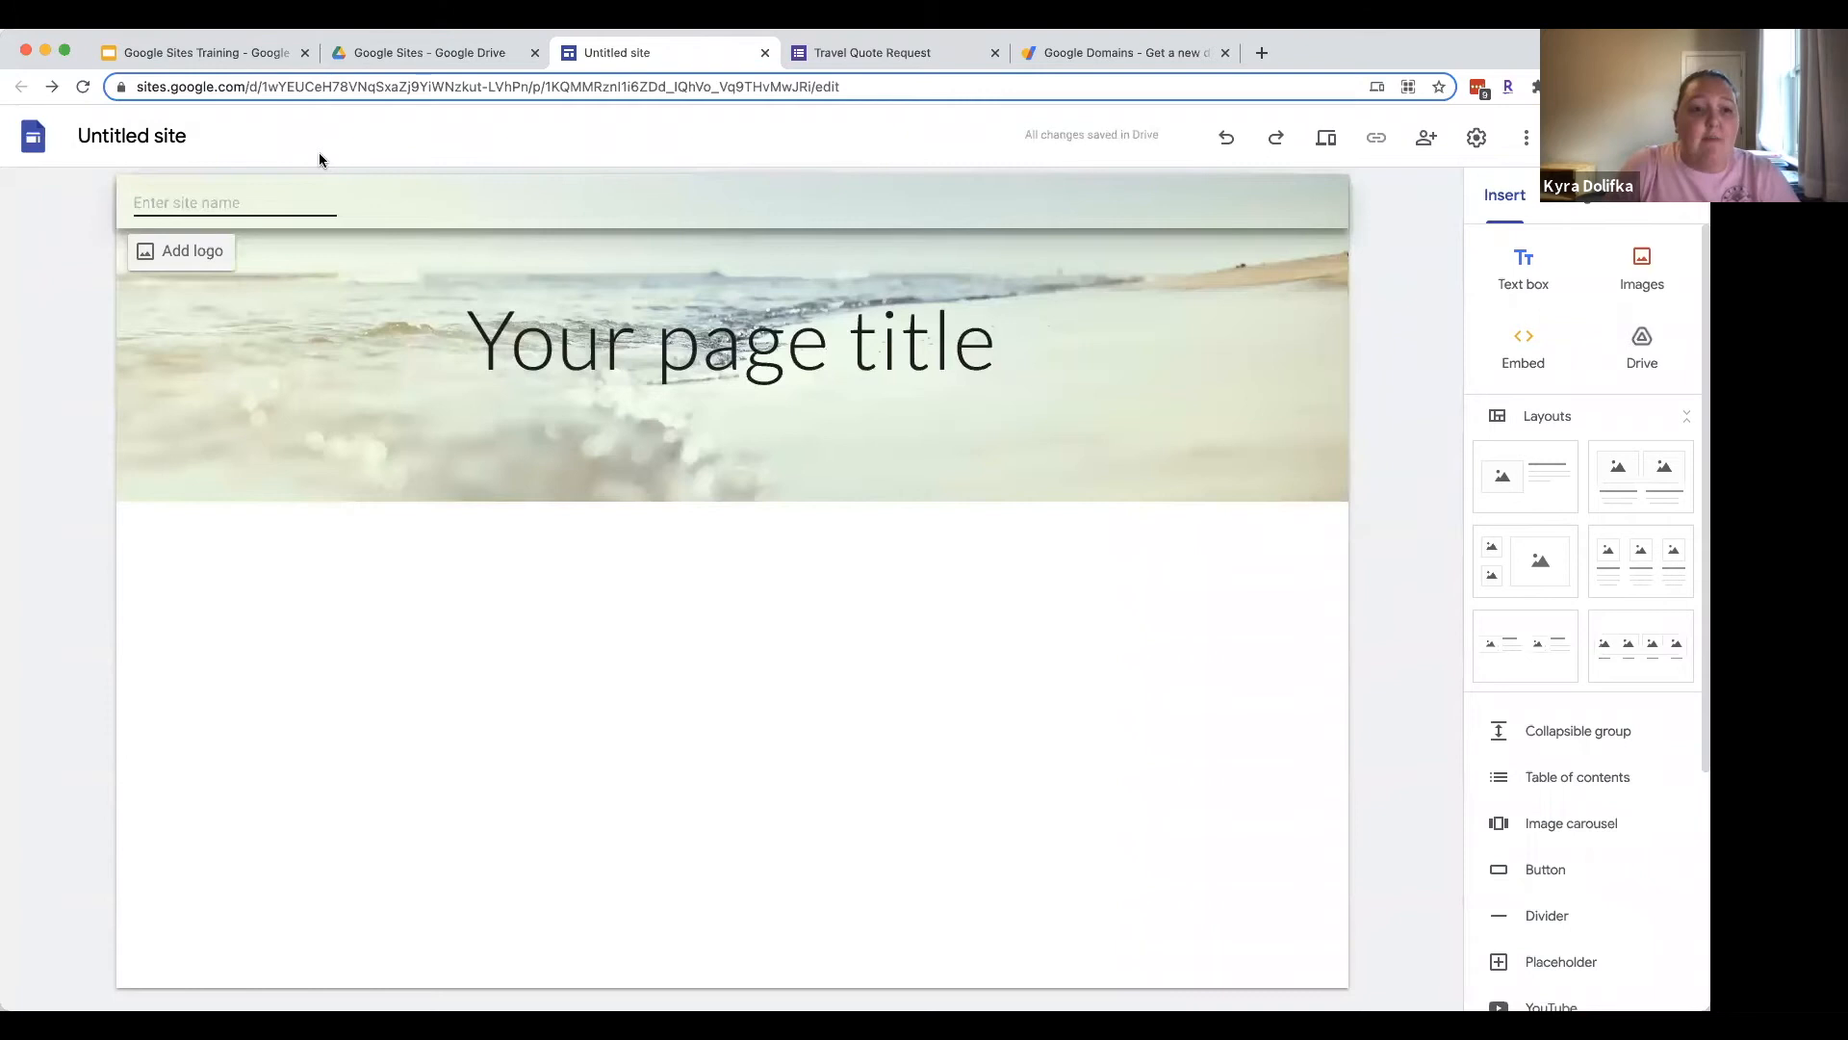
pyautogui.write('My ')
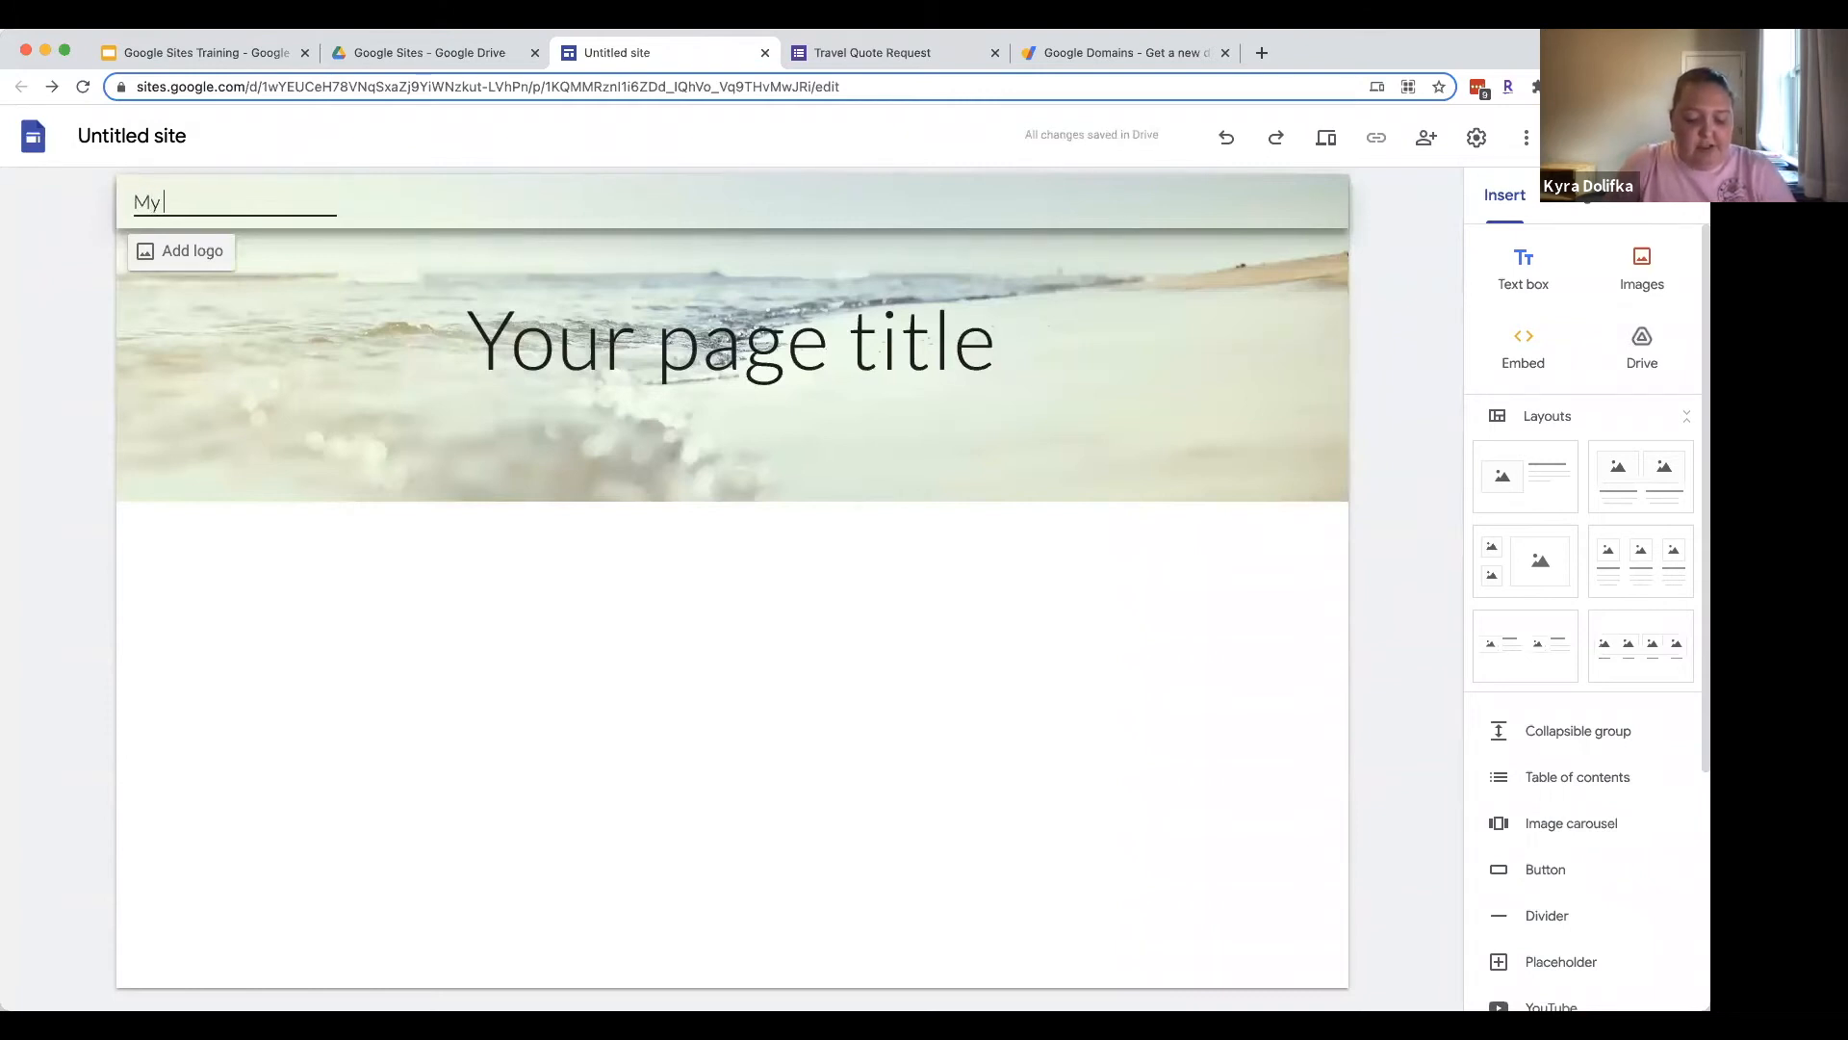
pyautogui.write('Travel Agency')
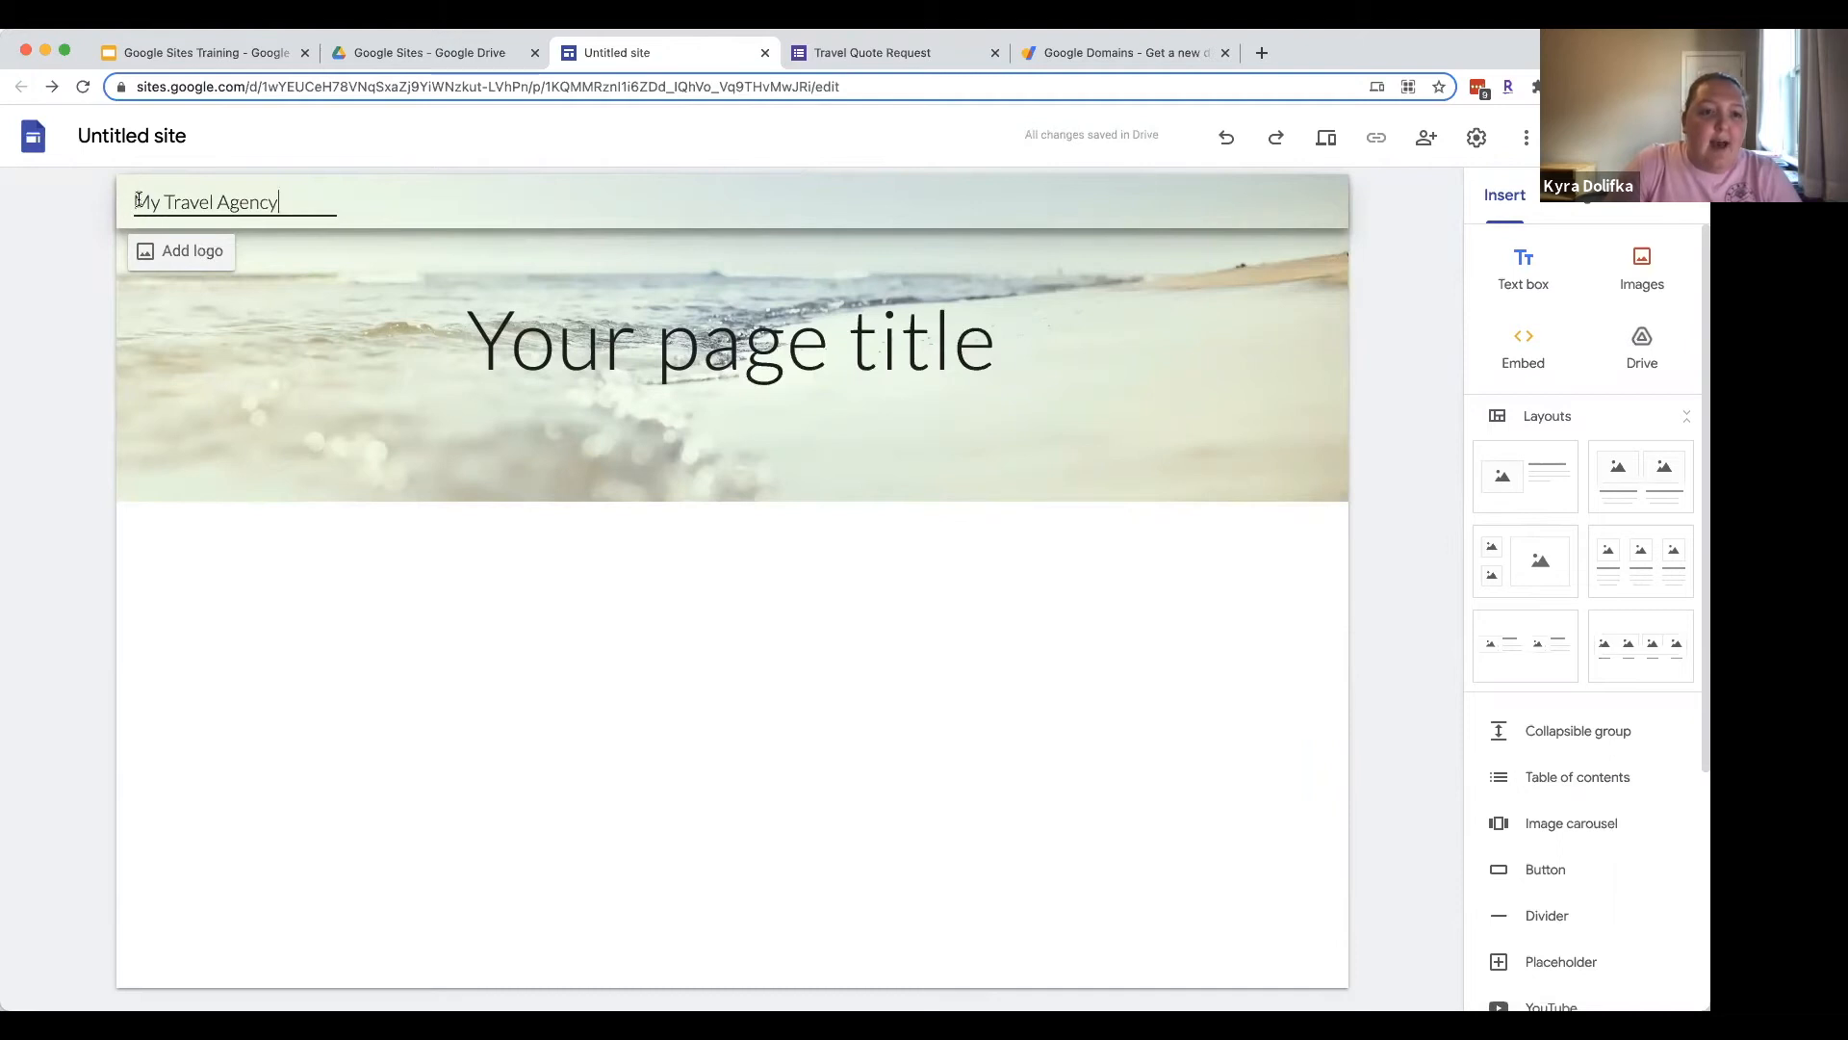
pyautogui.click(189, 252)
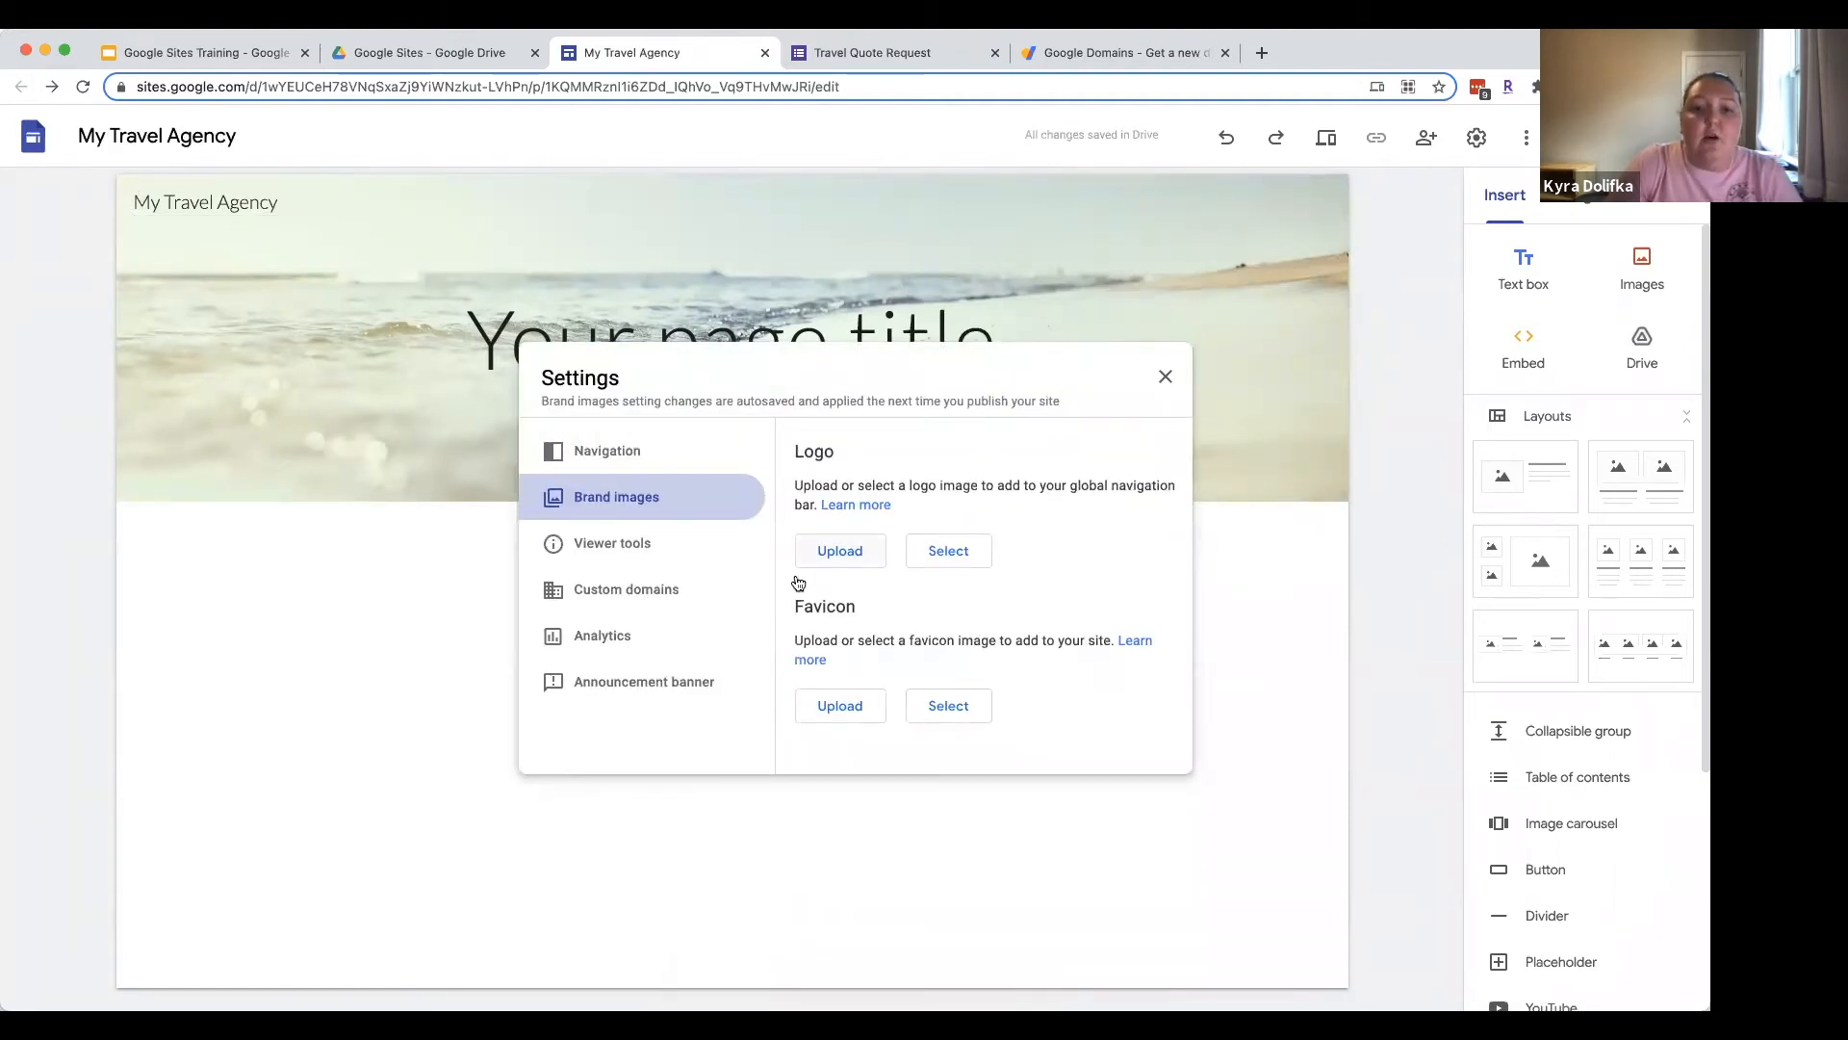
pyautogui.click(1164, 376)
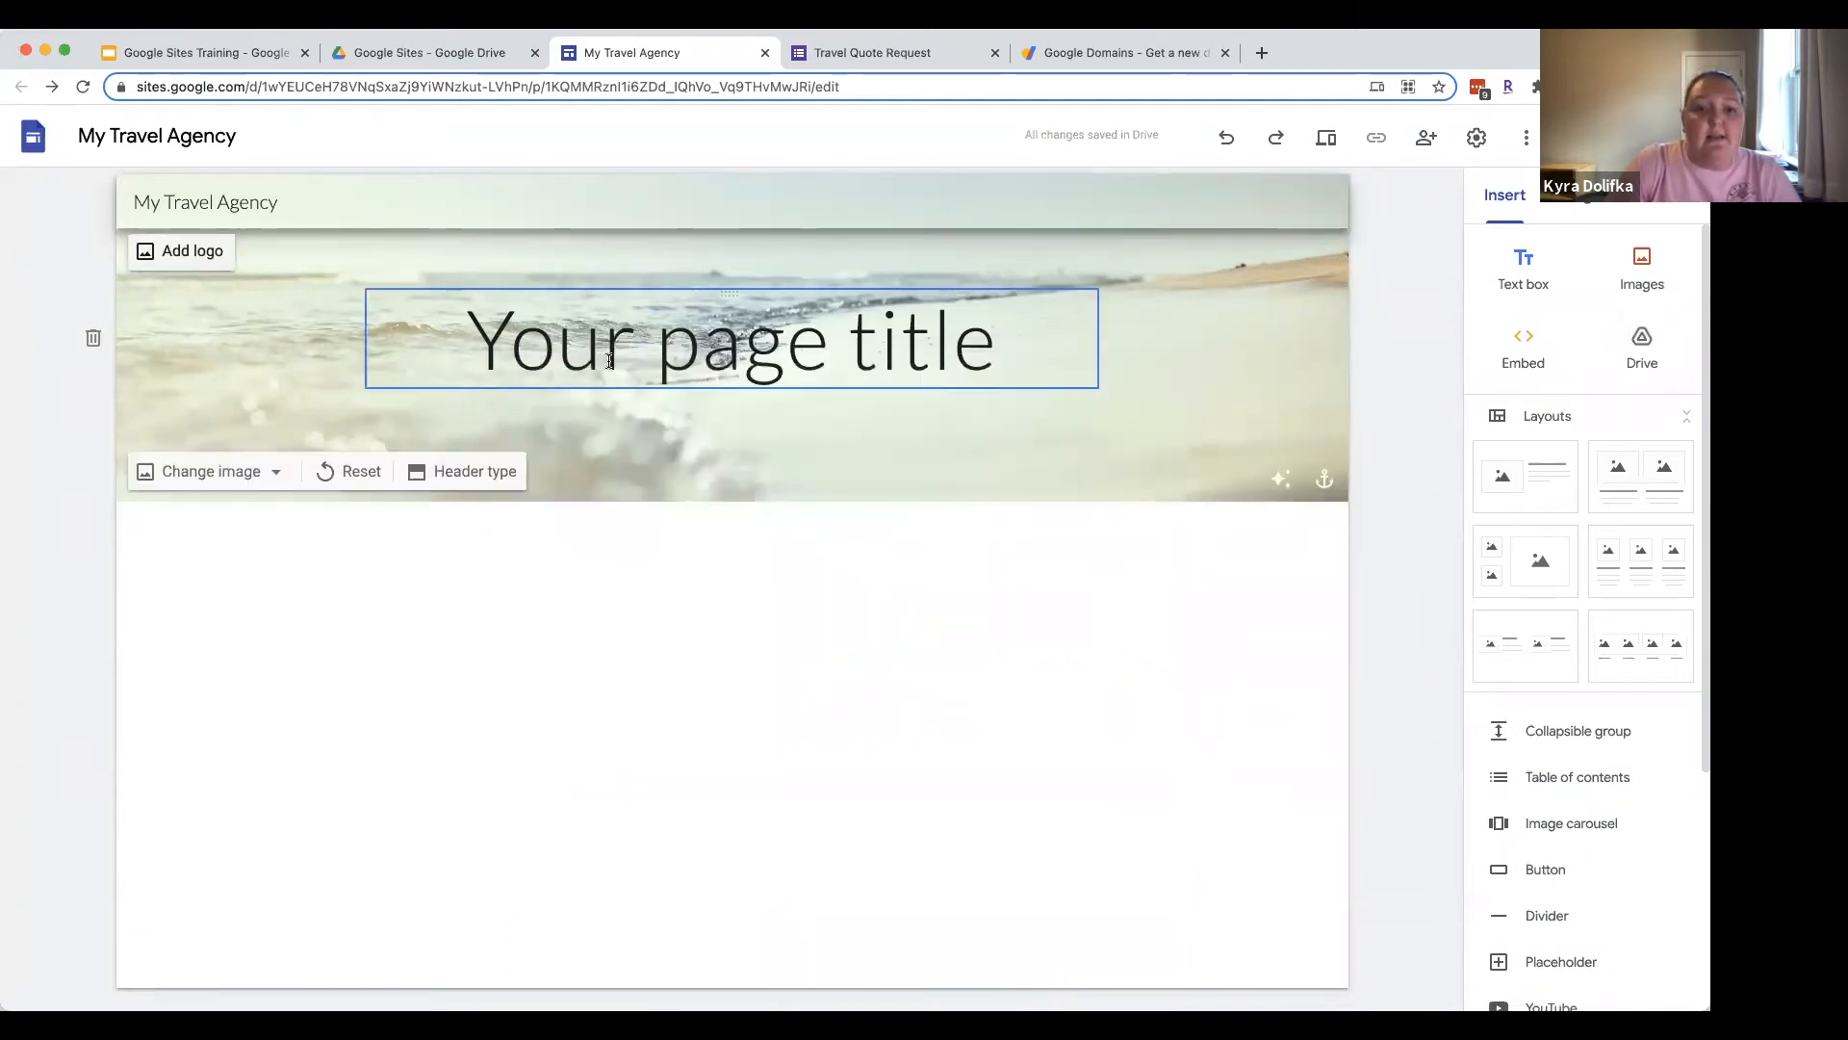
# Step: Replace the placeholder page title in the header with "Travel Freely"
pyautogui.click(645, 357)
pyautogui.moveTo(999, 358); pyautogui.dragTo(483, 324)
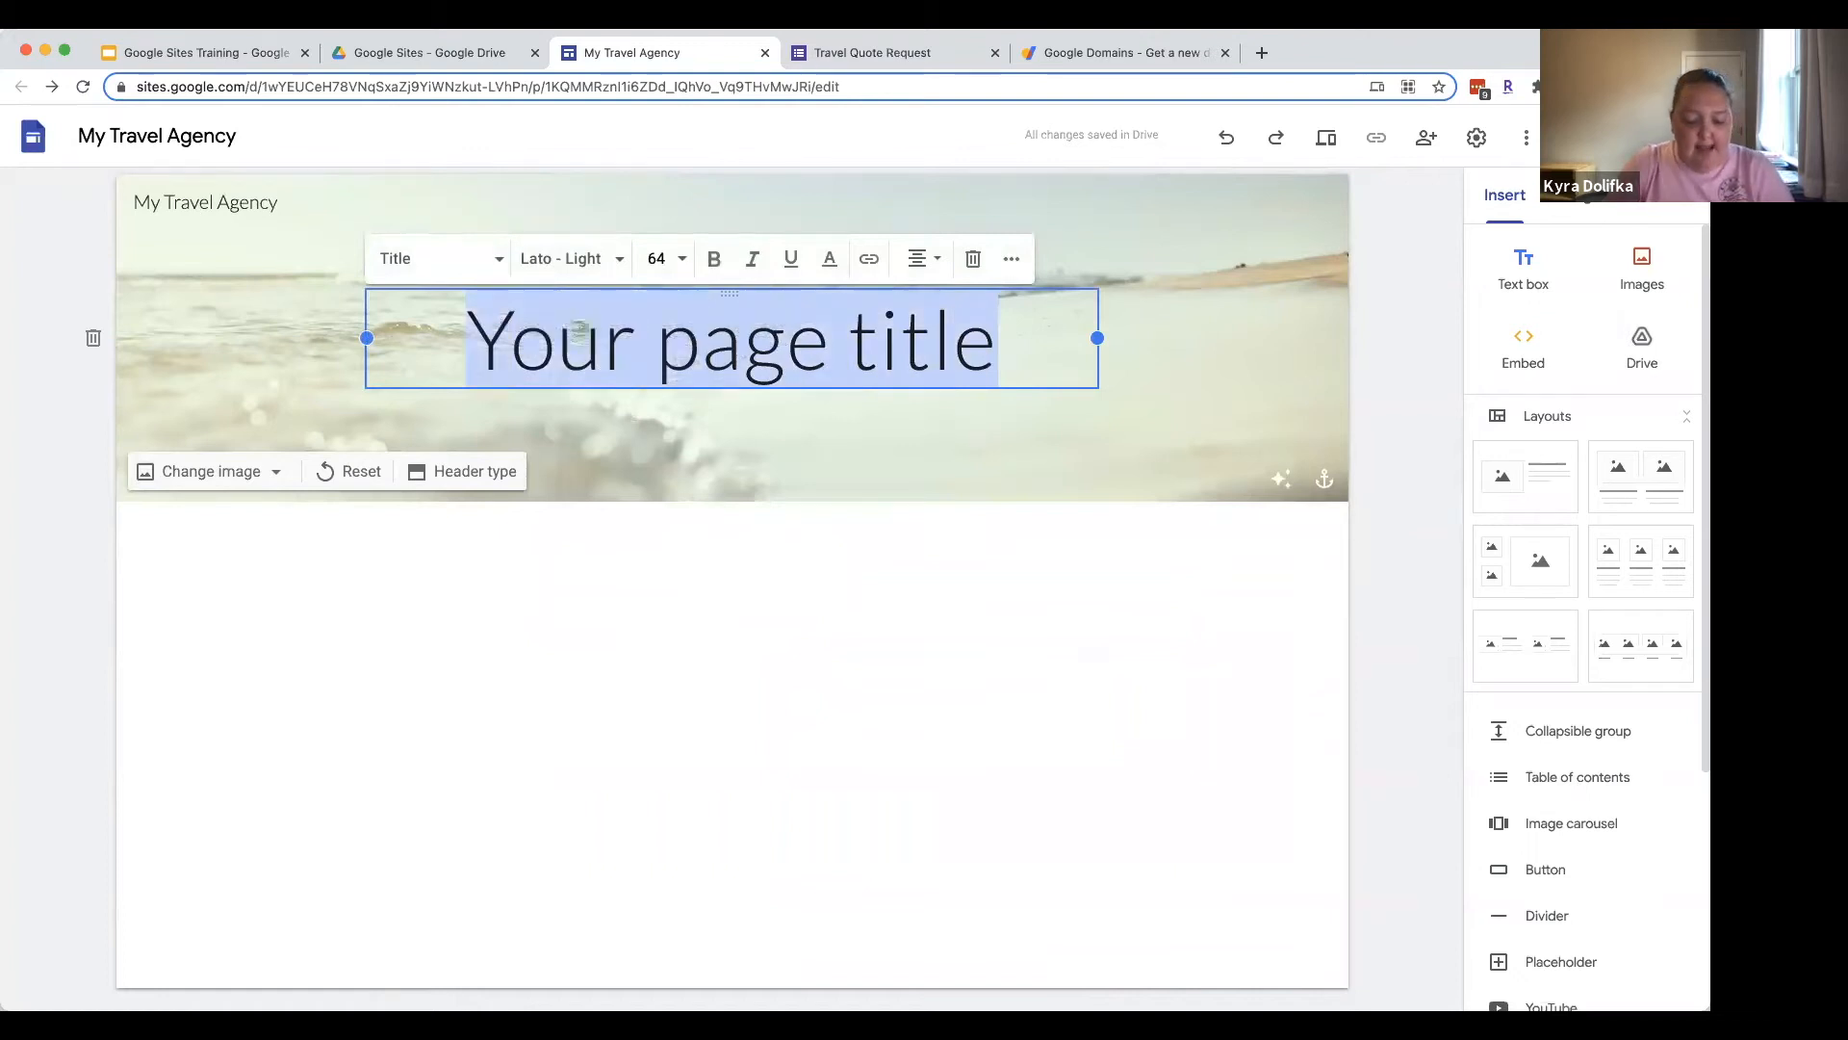
pyautogui.write('Travel Freely')
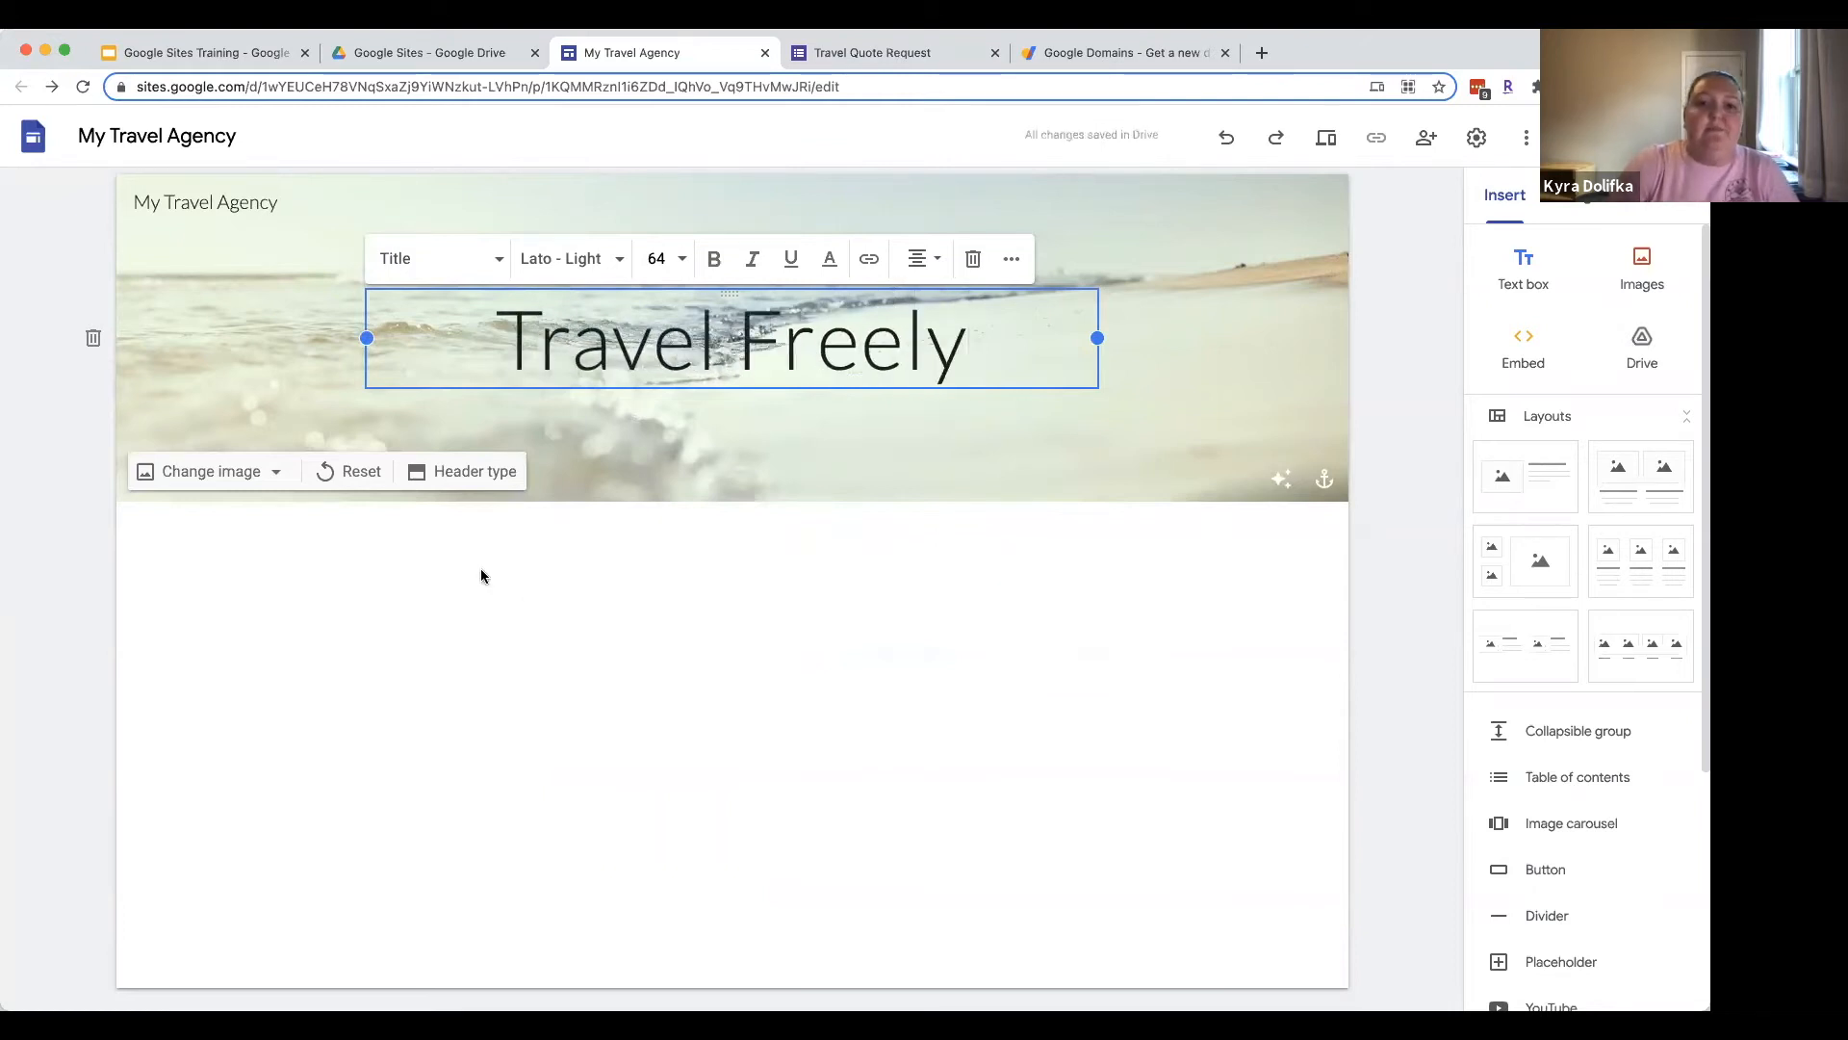
pyautogui.click(1089, 616)
# Step: Apply the Diplomat theme to the site, try its navy blue colour and return to its black colour
pyautogui.moveTo(1279, 306)
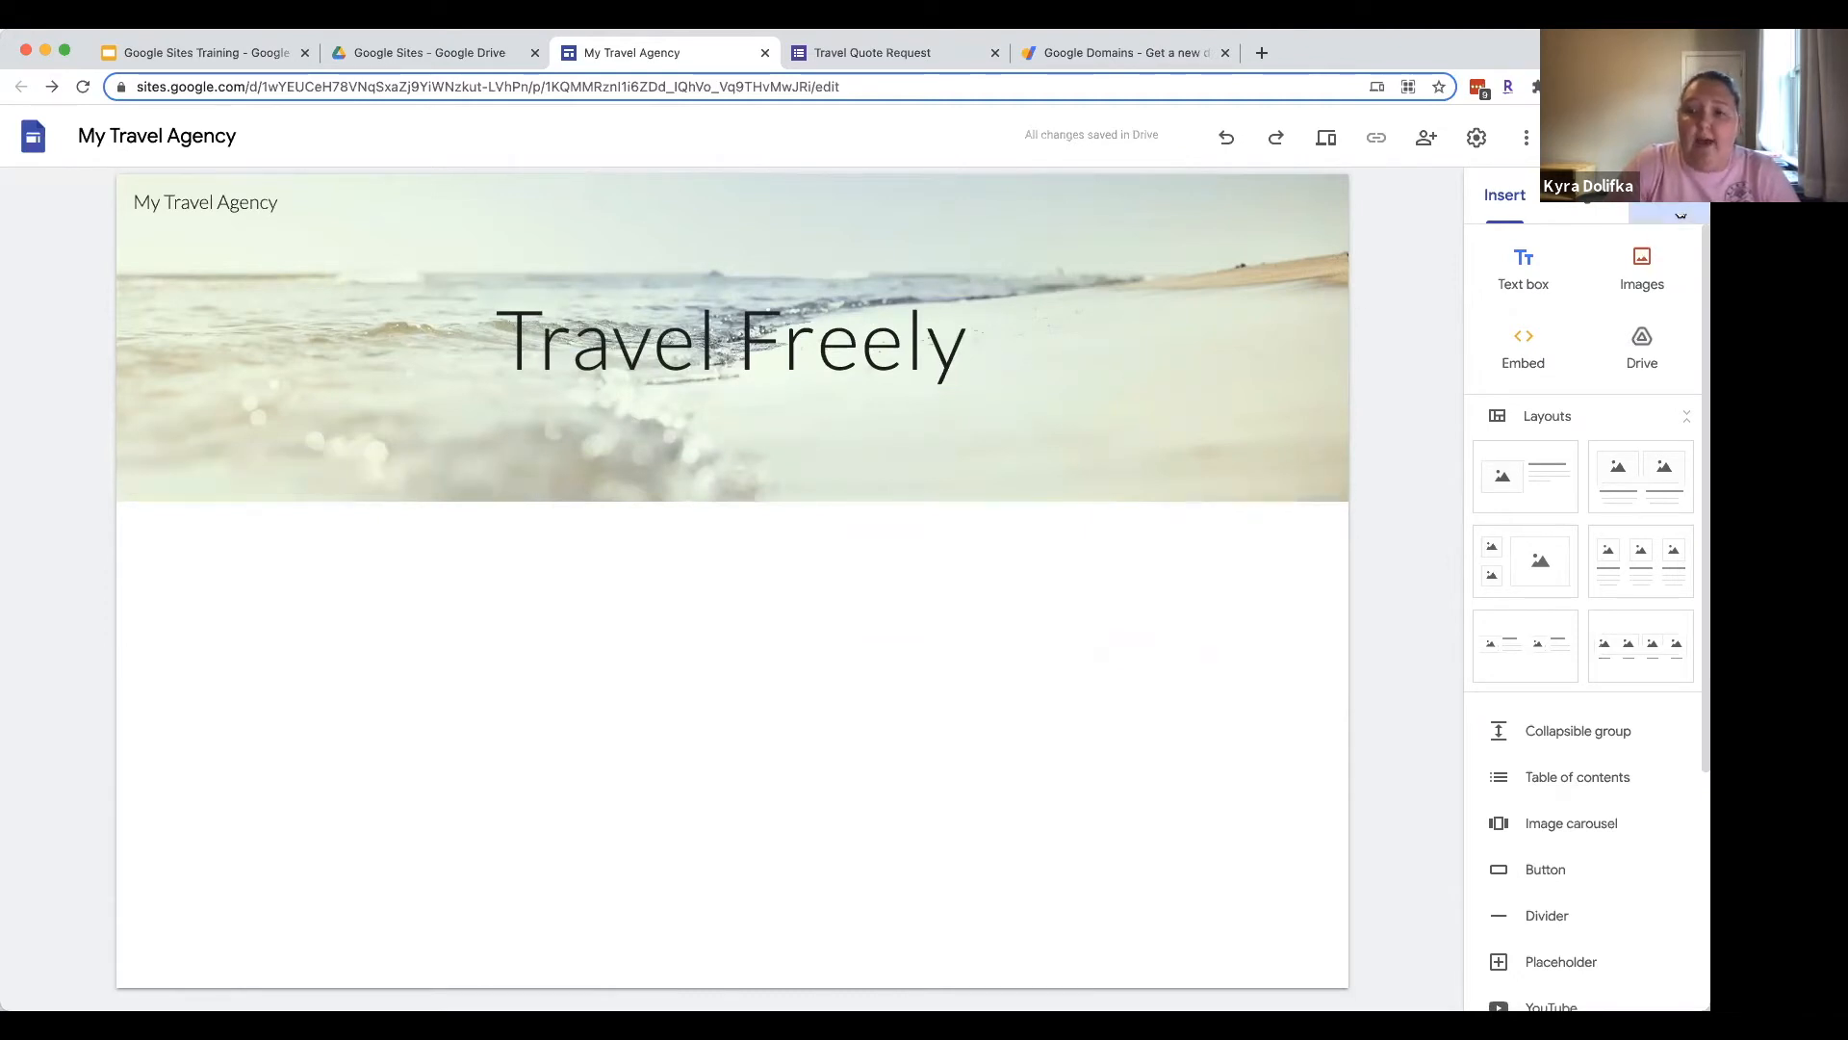
pyautogui.click(1675, 216)
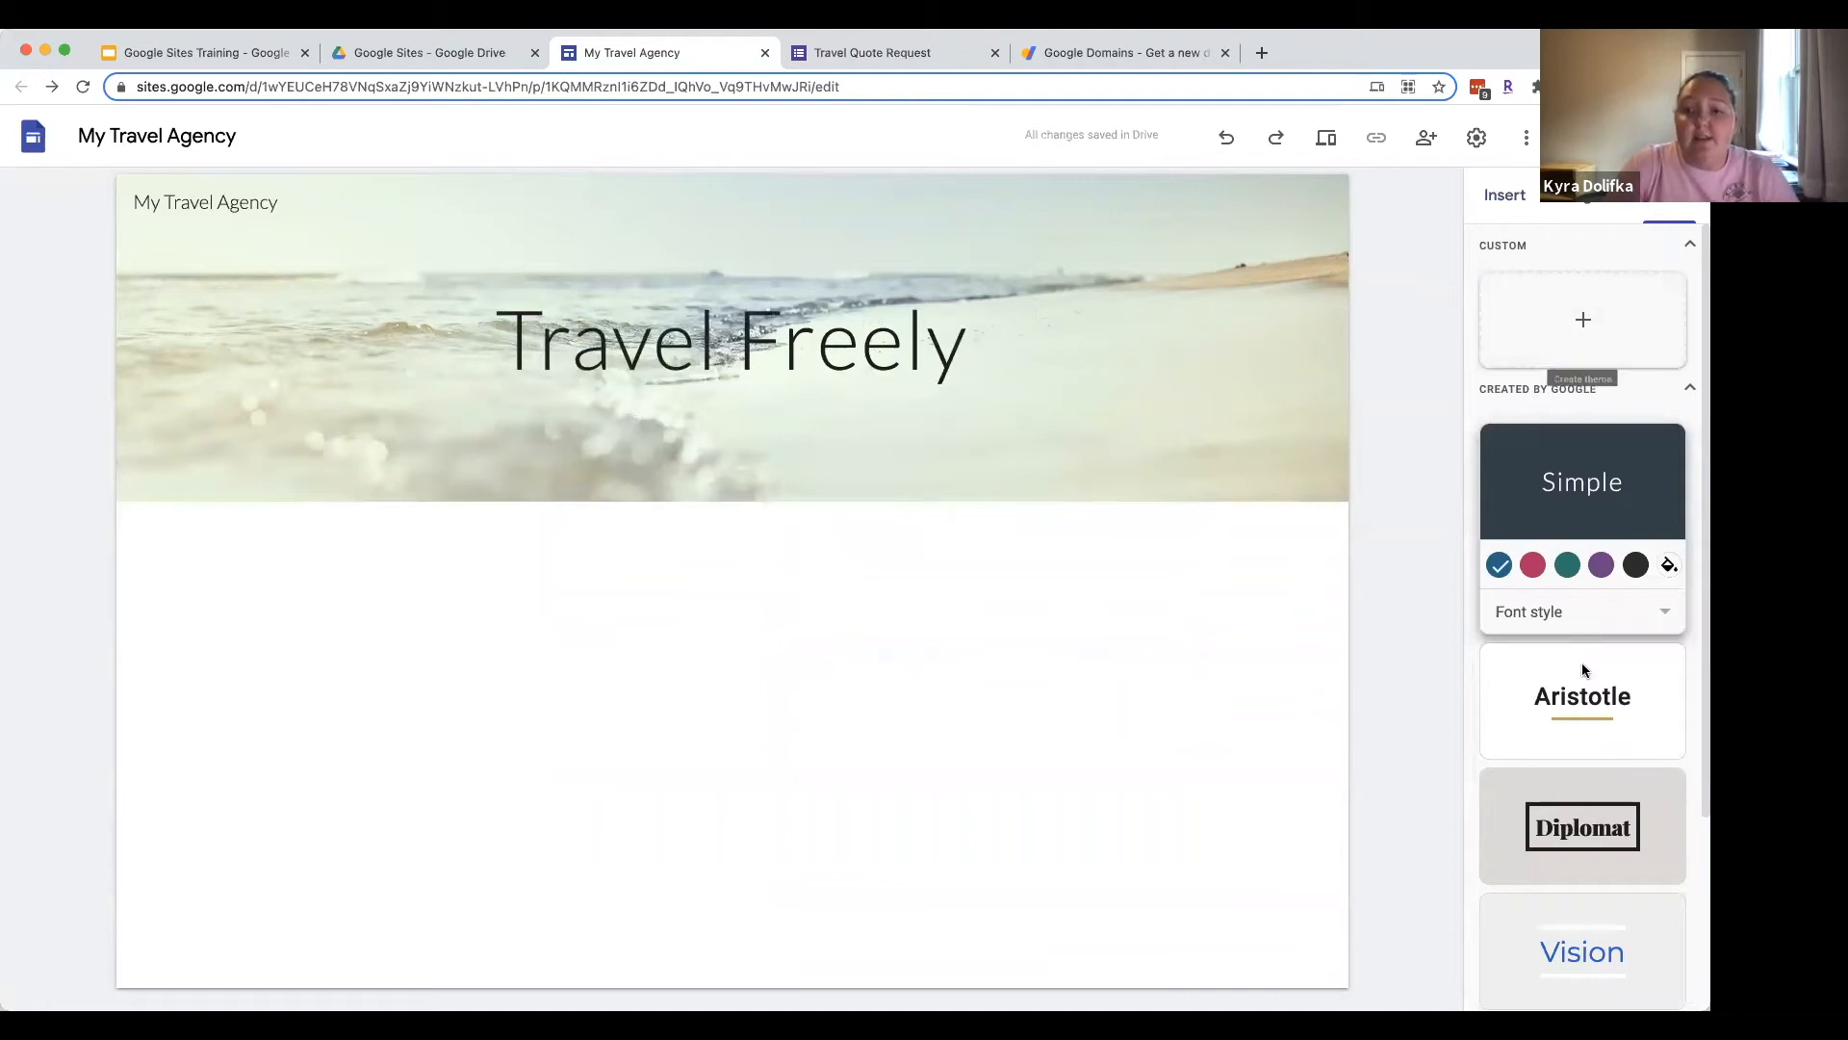
pyautogui.scroll(-3, 1582, 670)
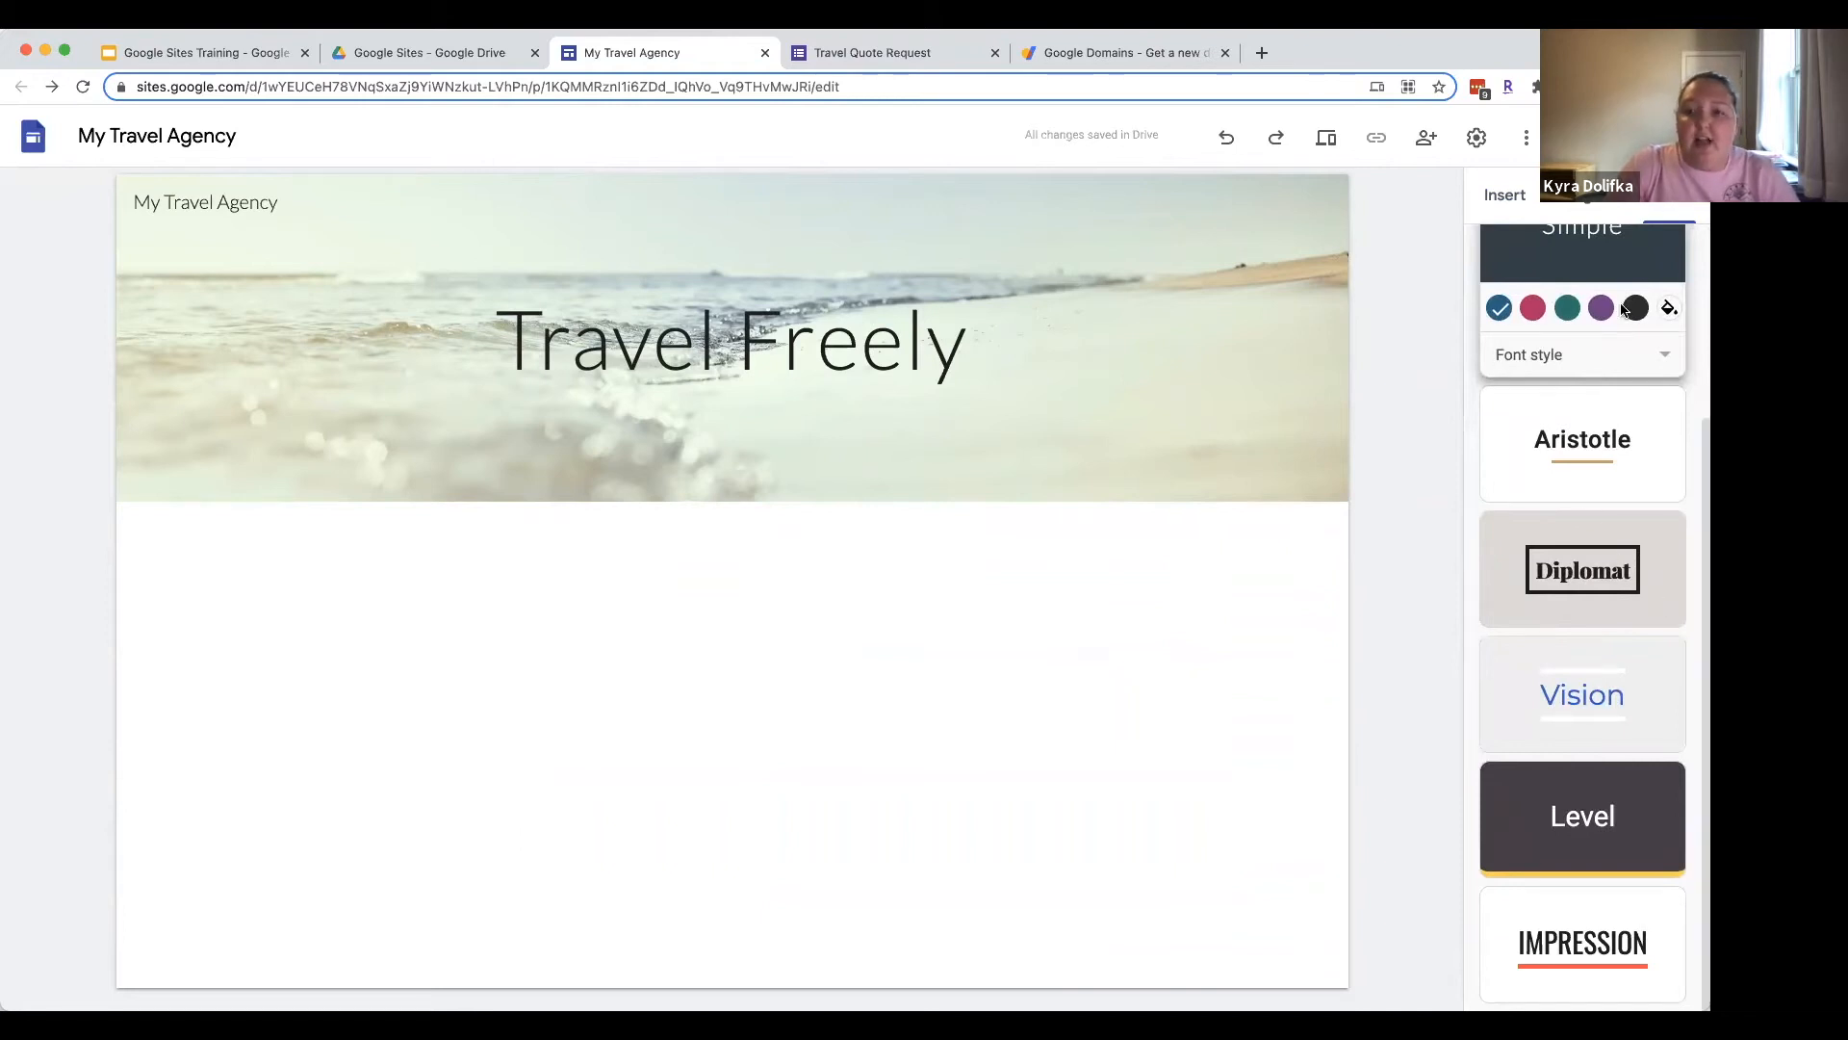
pyautogui.scroll(1, 1570, 405)
pyautogui.scroll(2, 1570, 404)
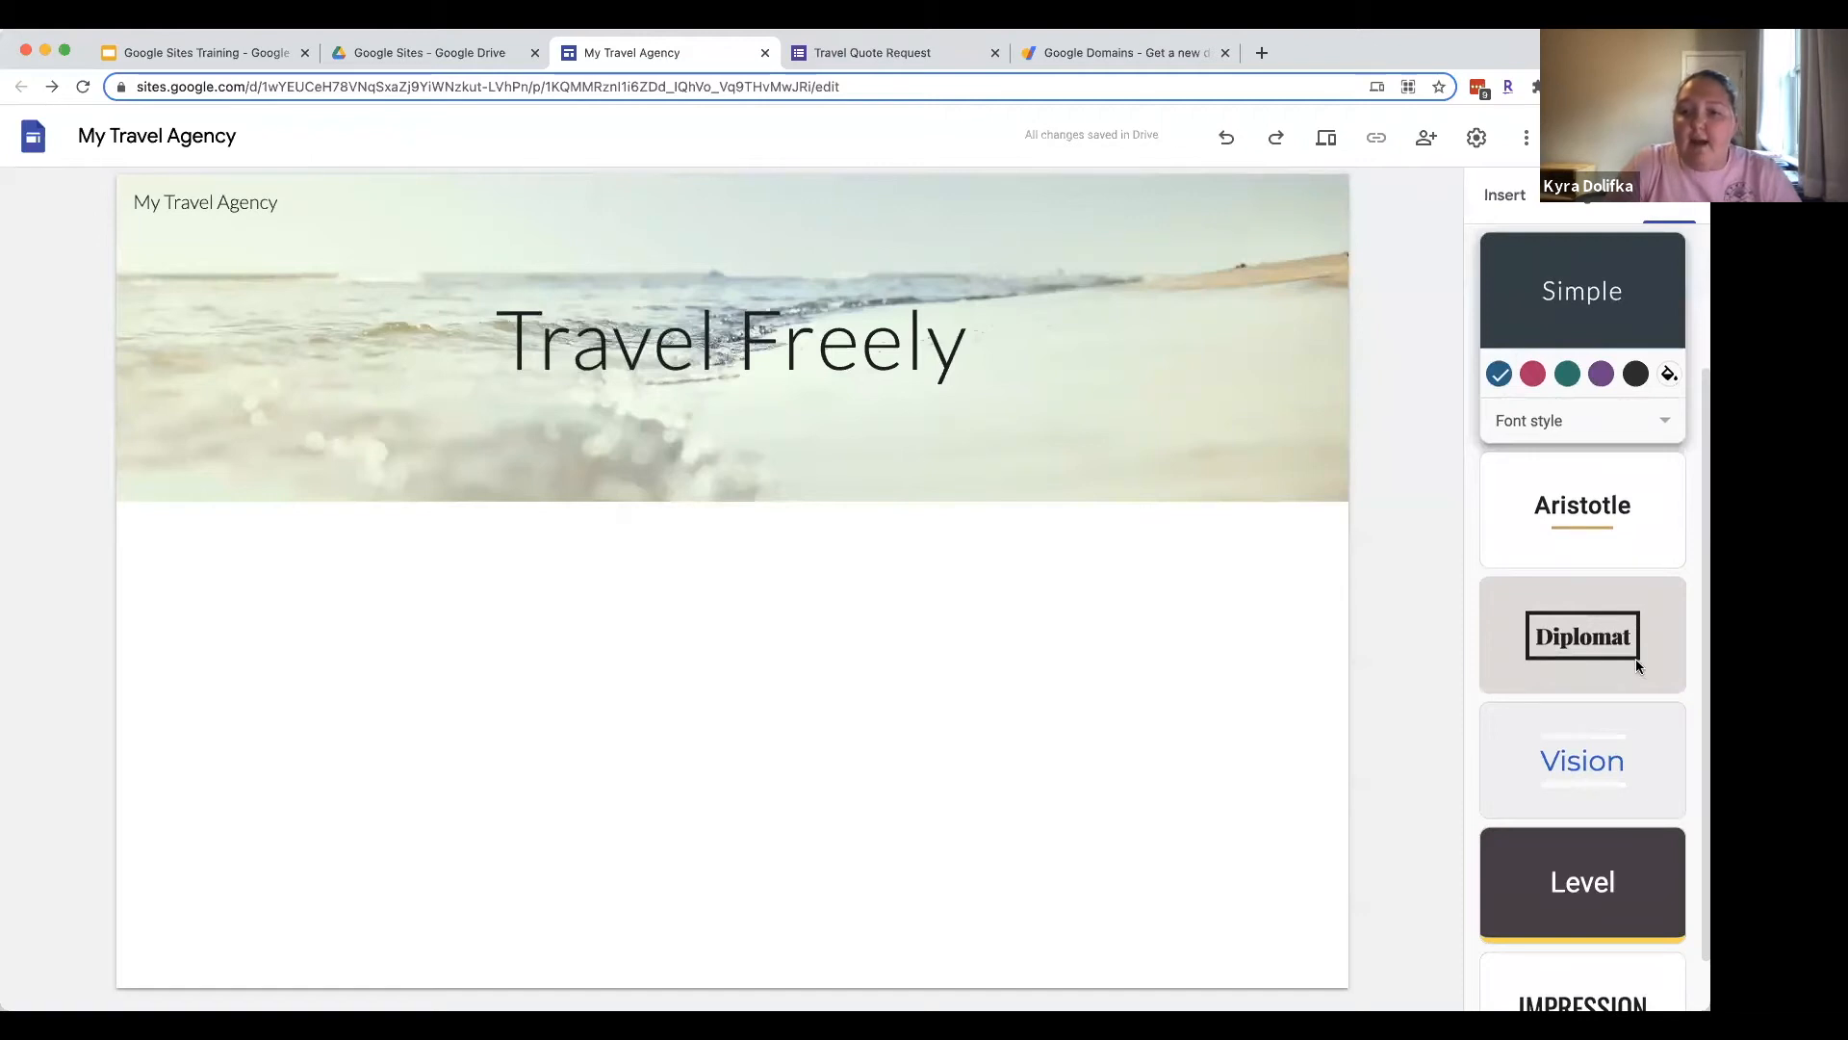
pyautogui.click(1661, 648)
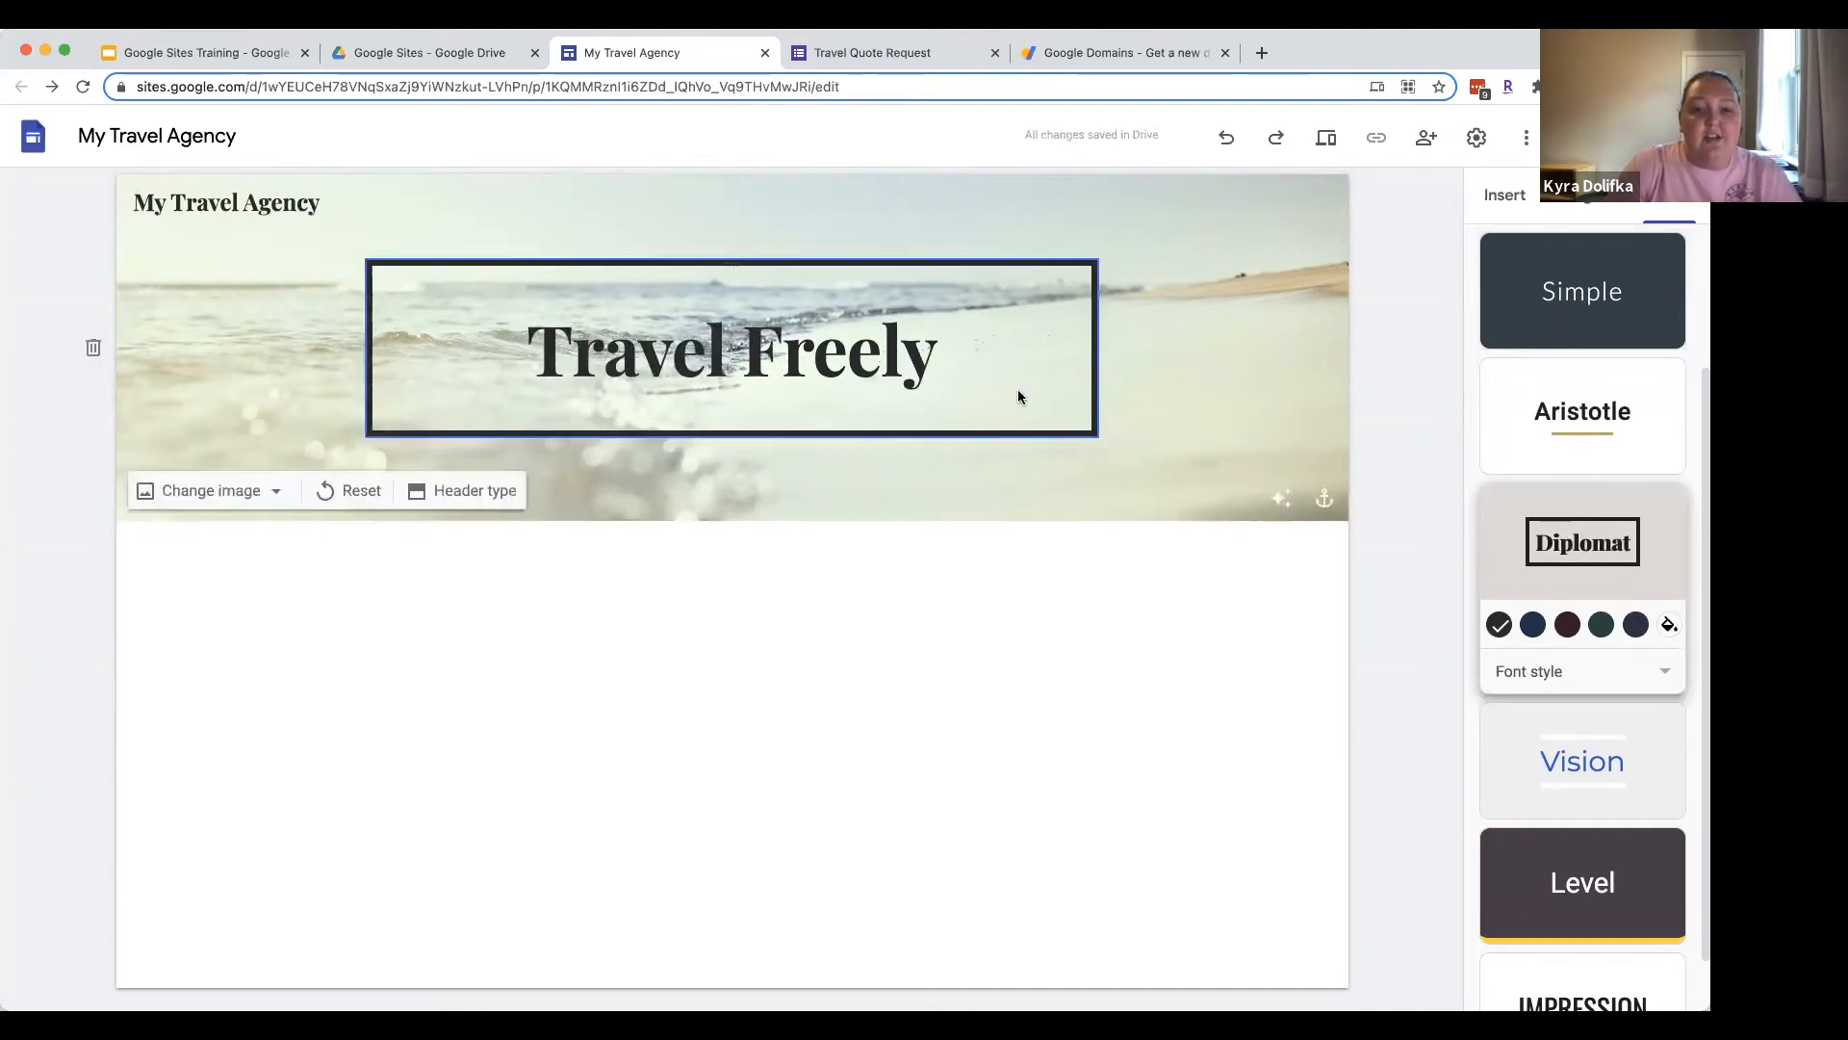
pyautogui.click(1533, 625)
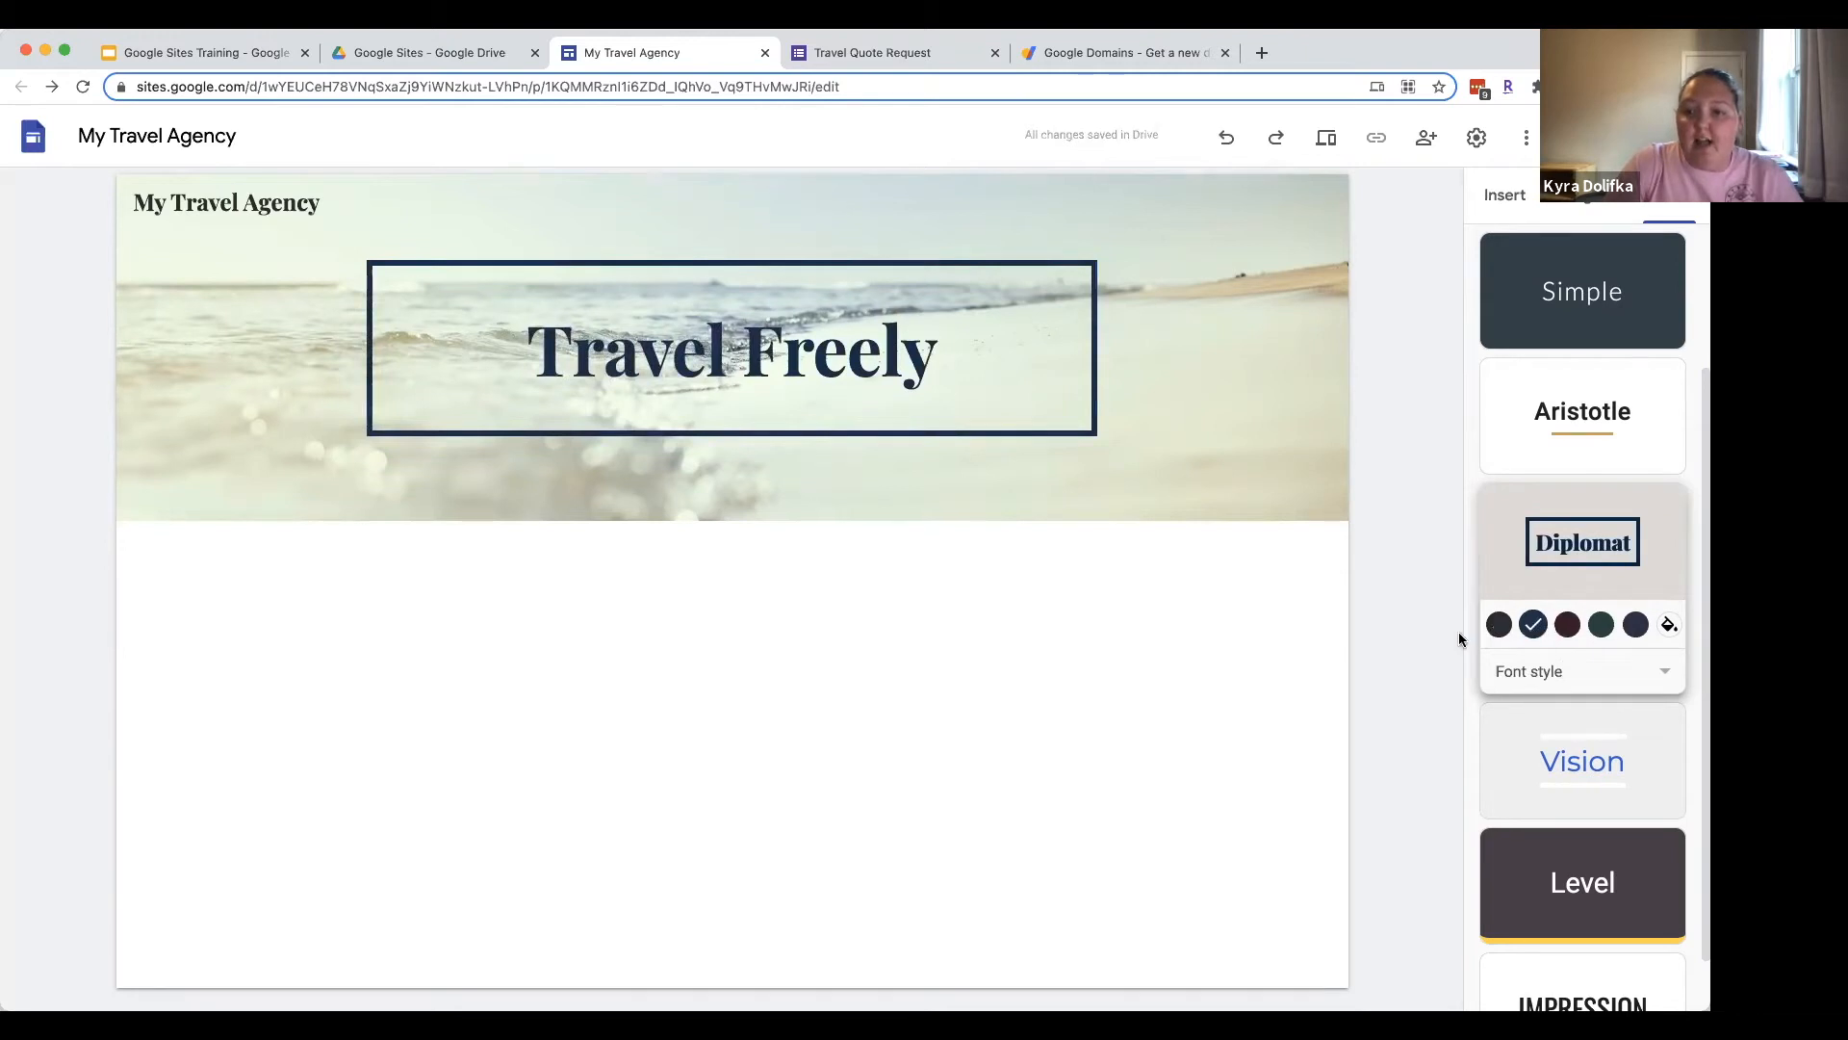
pyautogui.click(1499, 625)
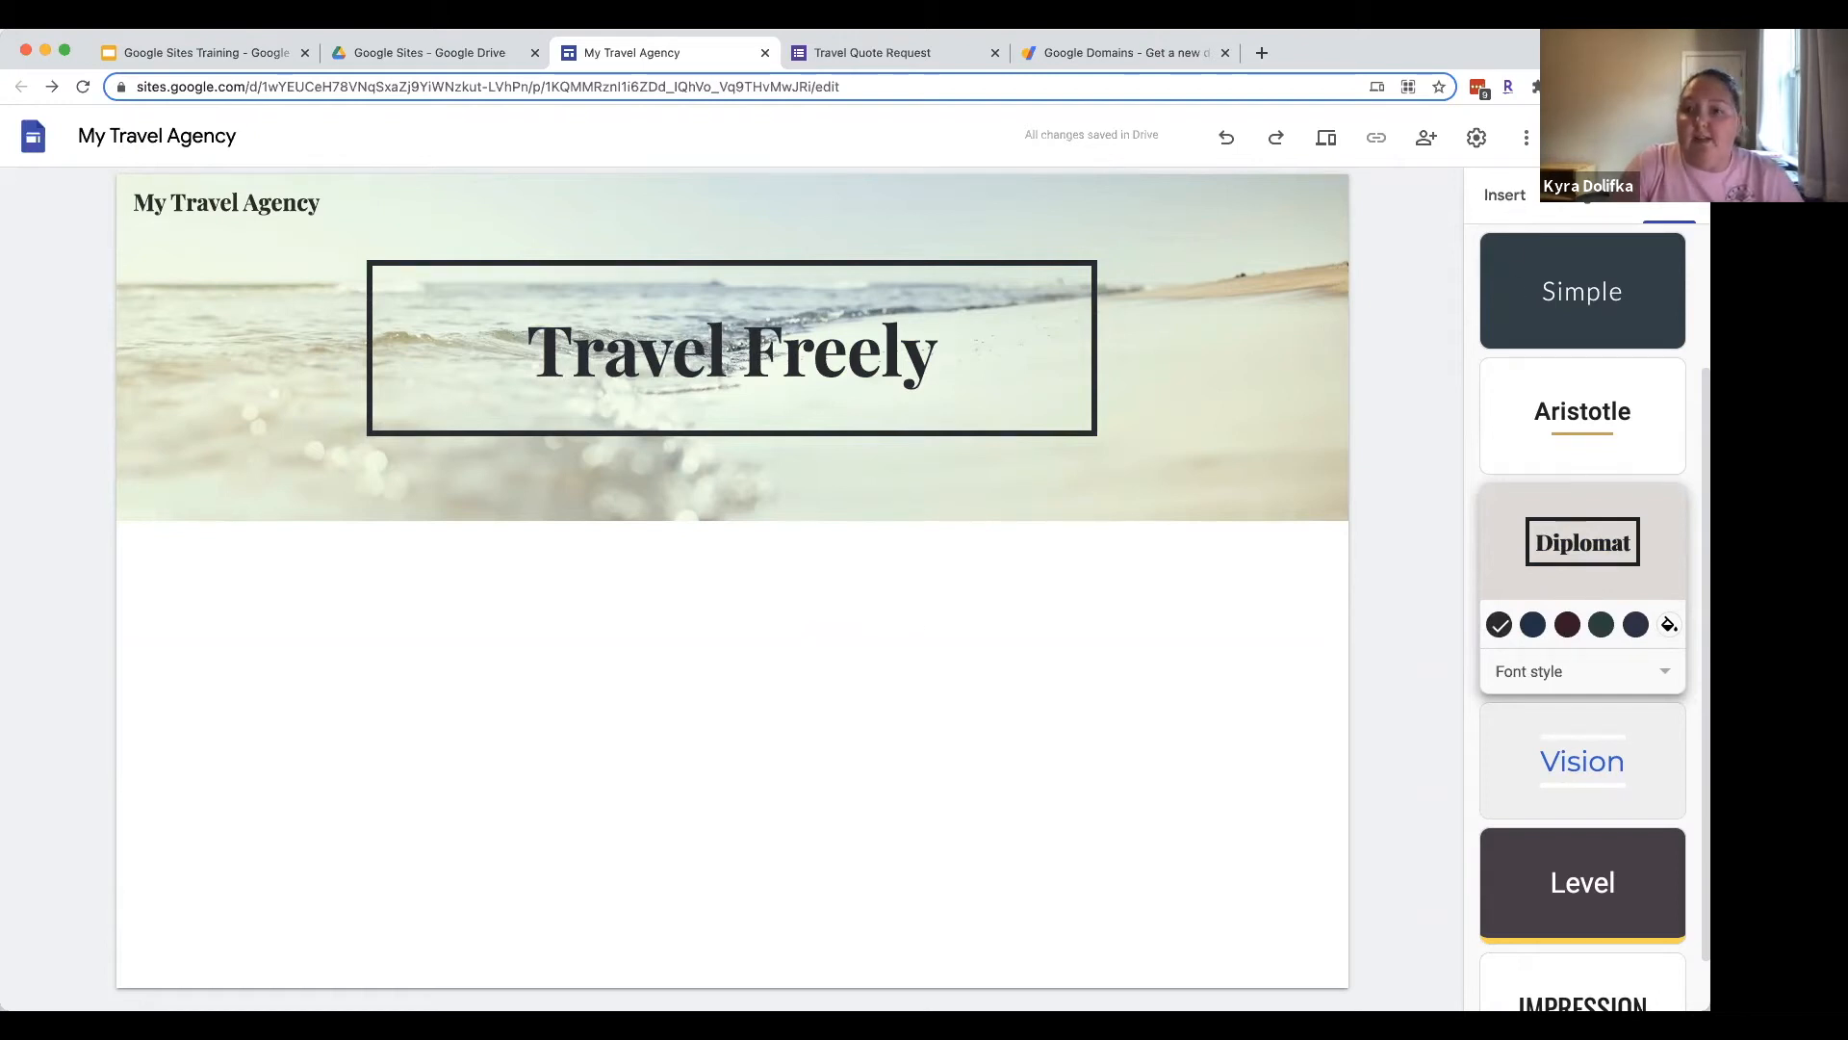
# Step: Insert a button named "Request a Quote" that links to the web address of the open Travel Quote Request form
pyautogui.click(1493, 198)
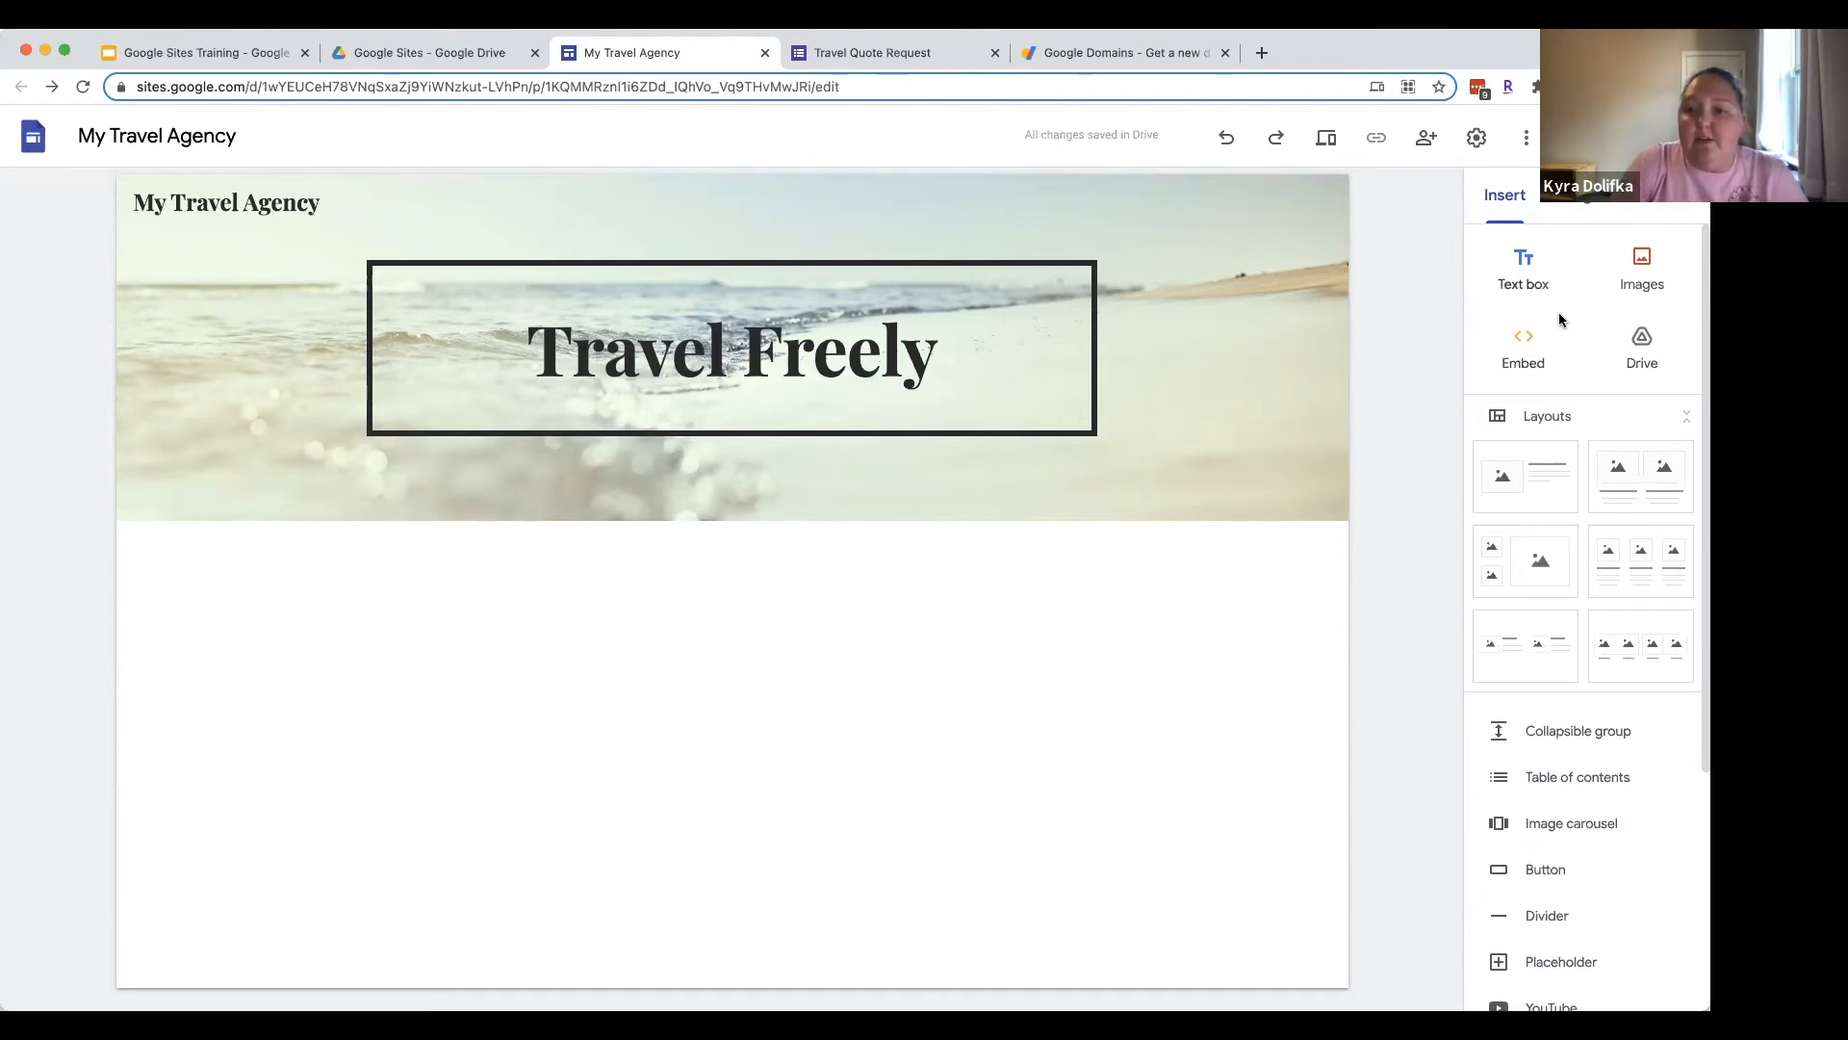
pyautogui.scroll(-5, 1645, 624)
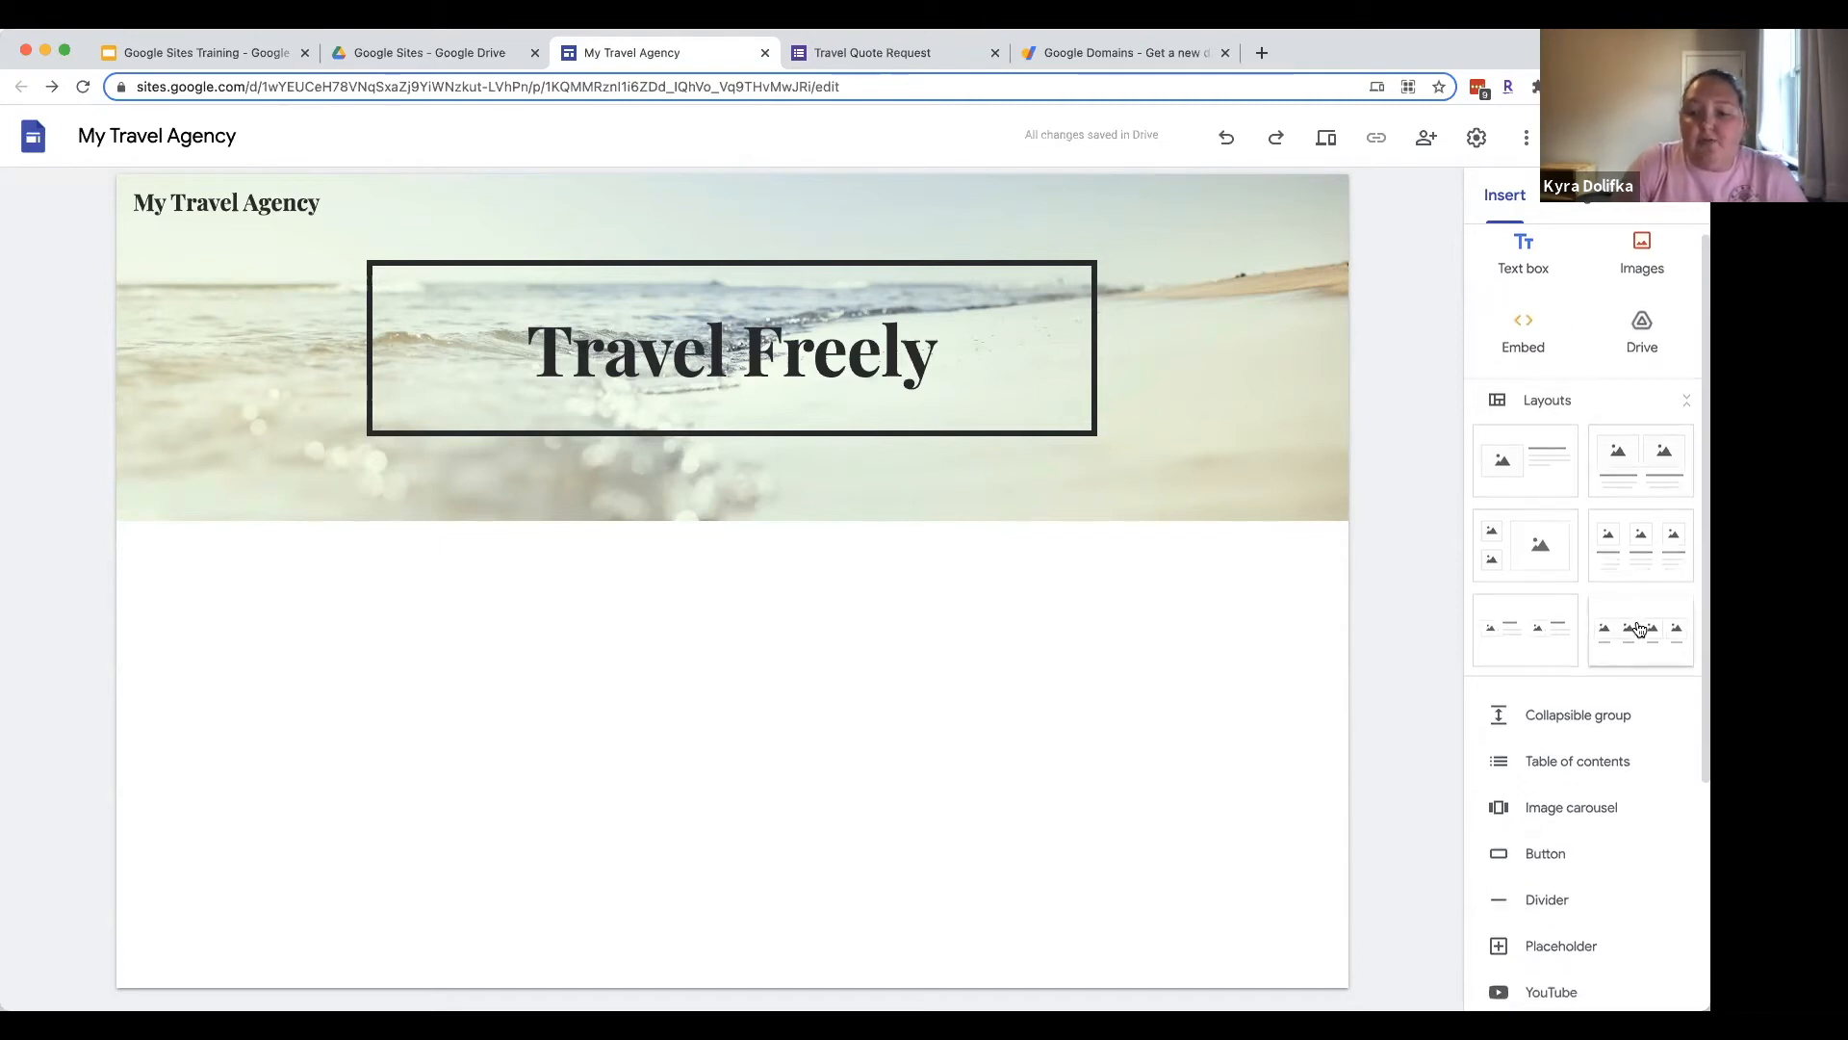
pyautogui.scroll(-2, 1645, 652)
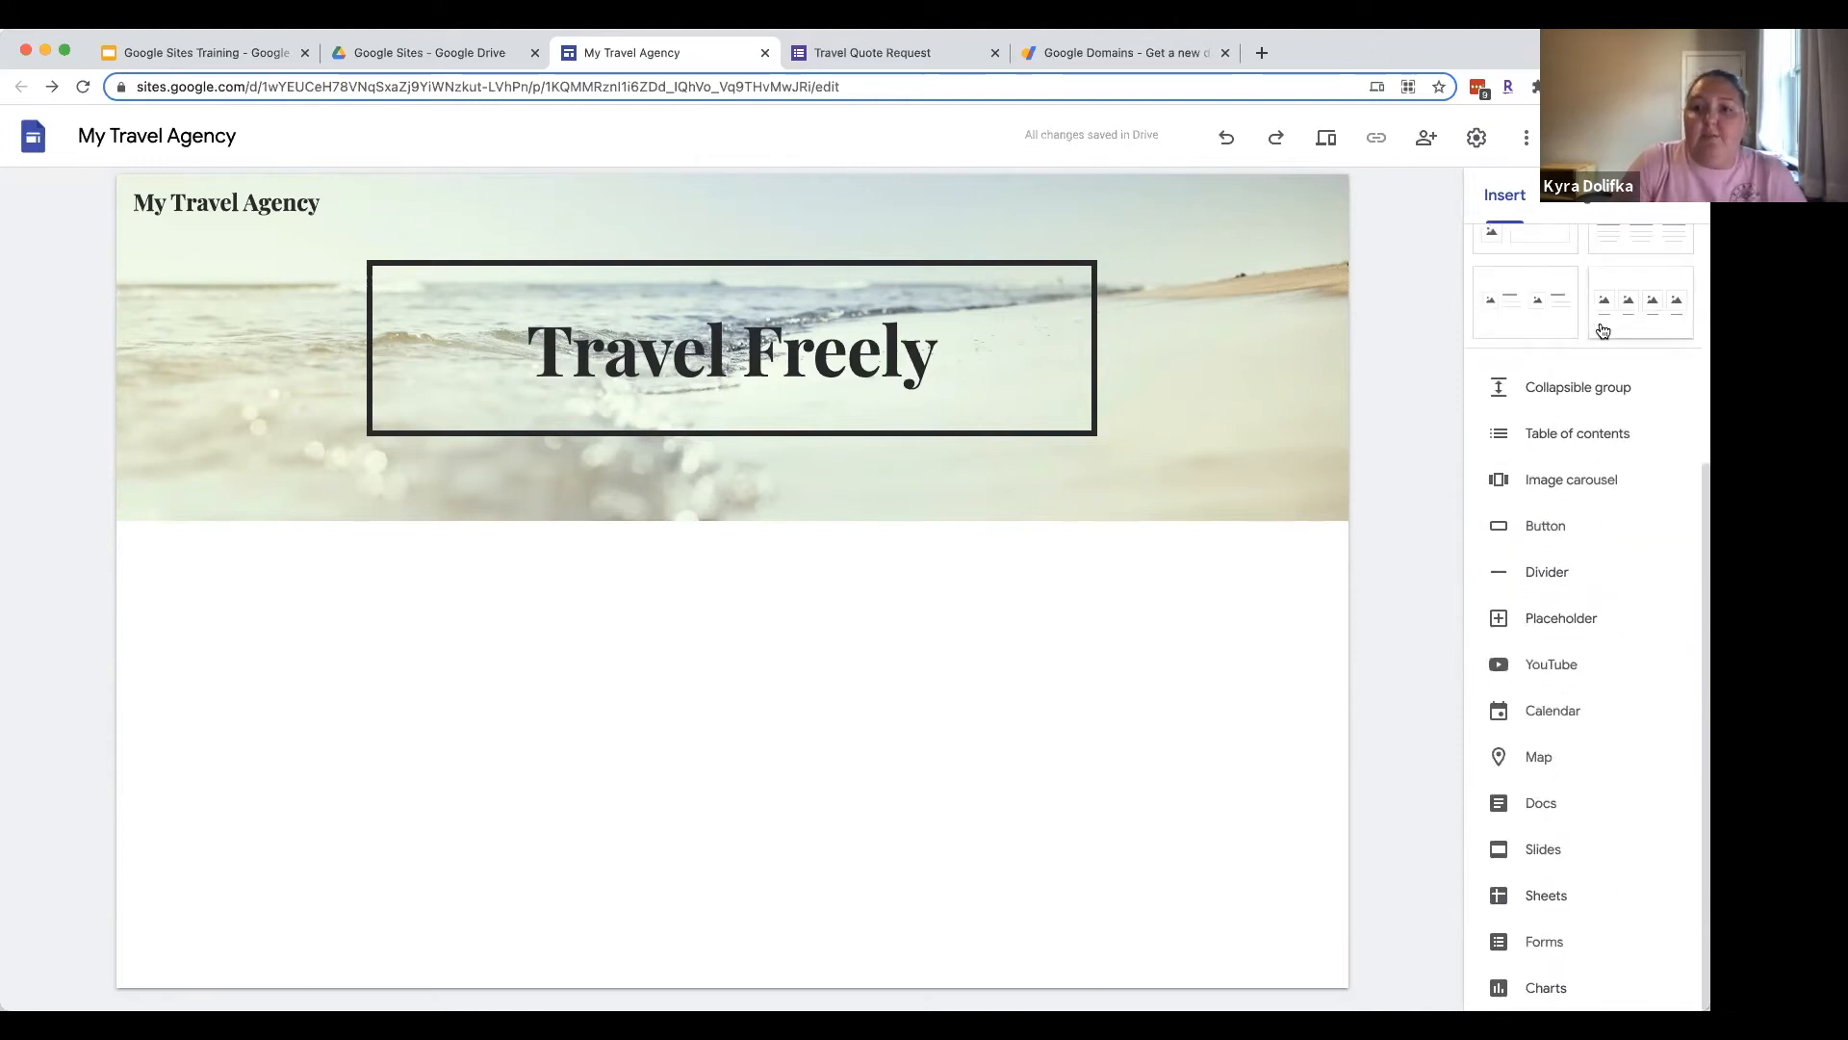
pyautogui.click(1547, 529)
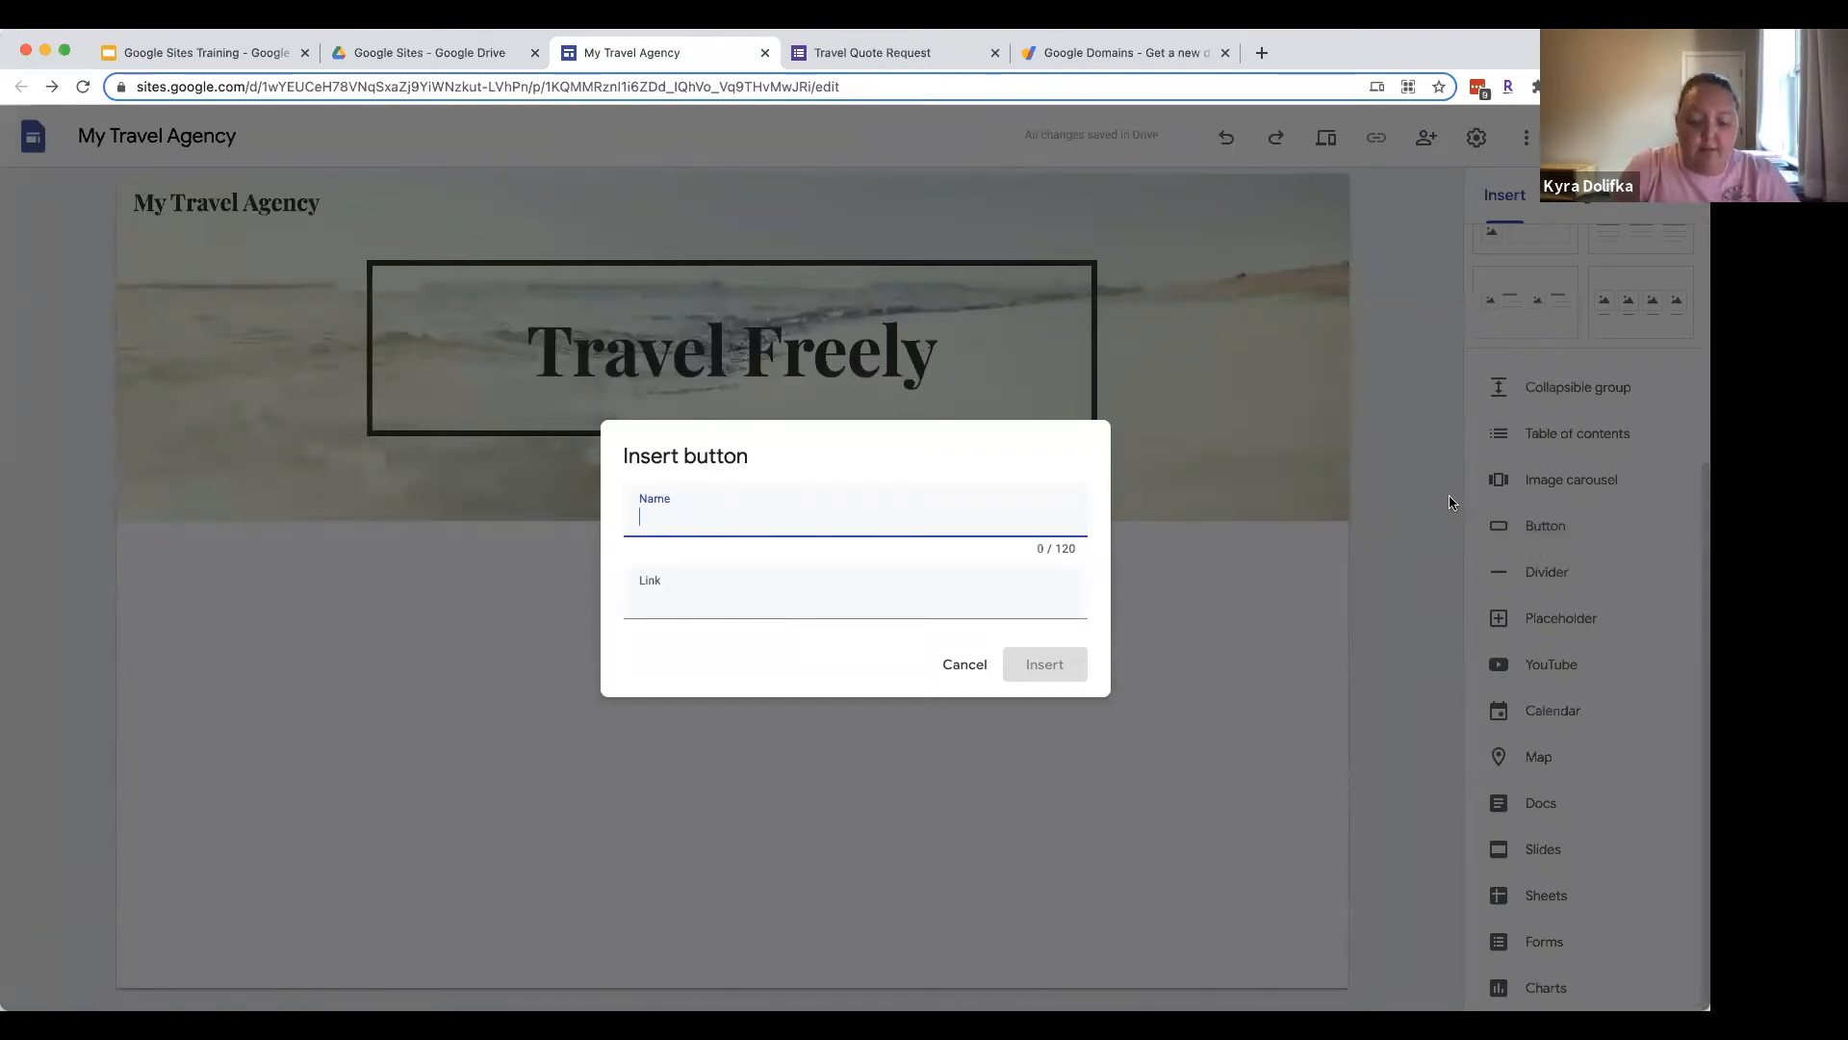
pyautogui.write('Request a Quote')
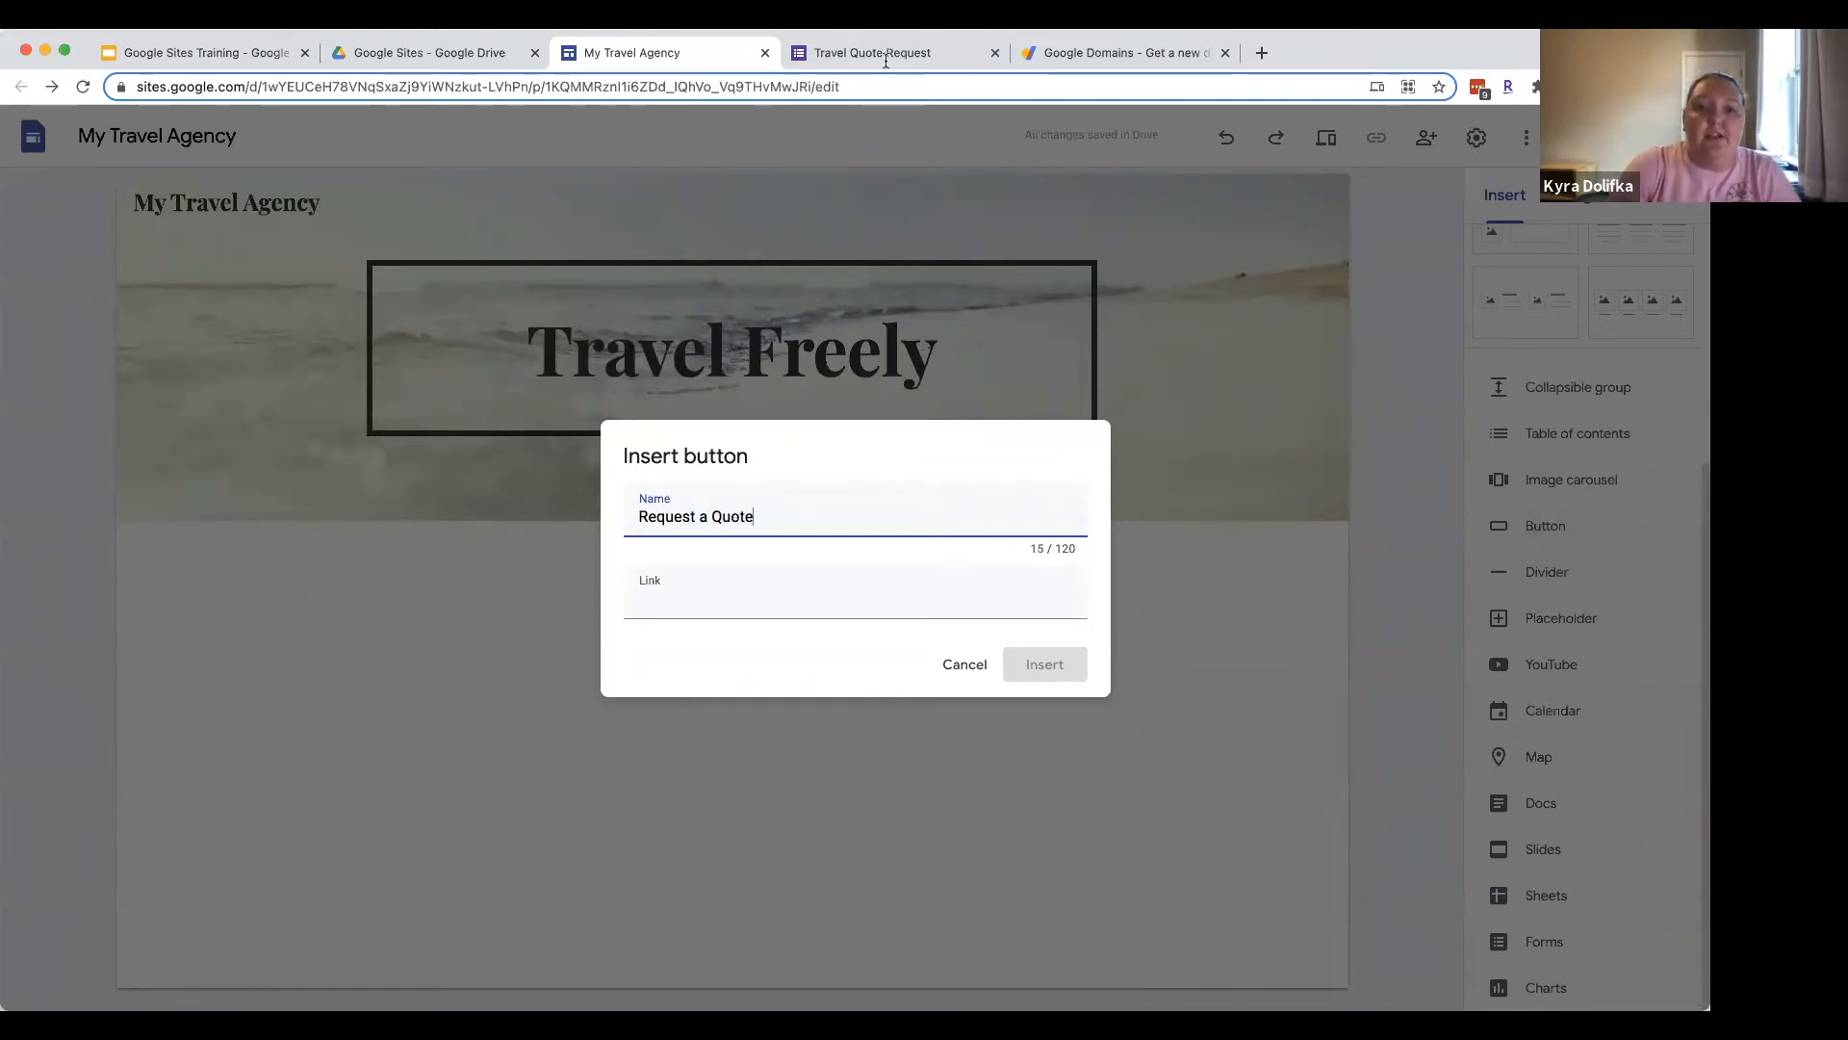
pyautogui.click(851, 65)
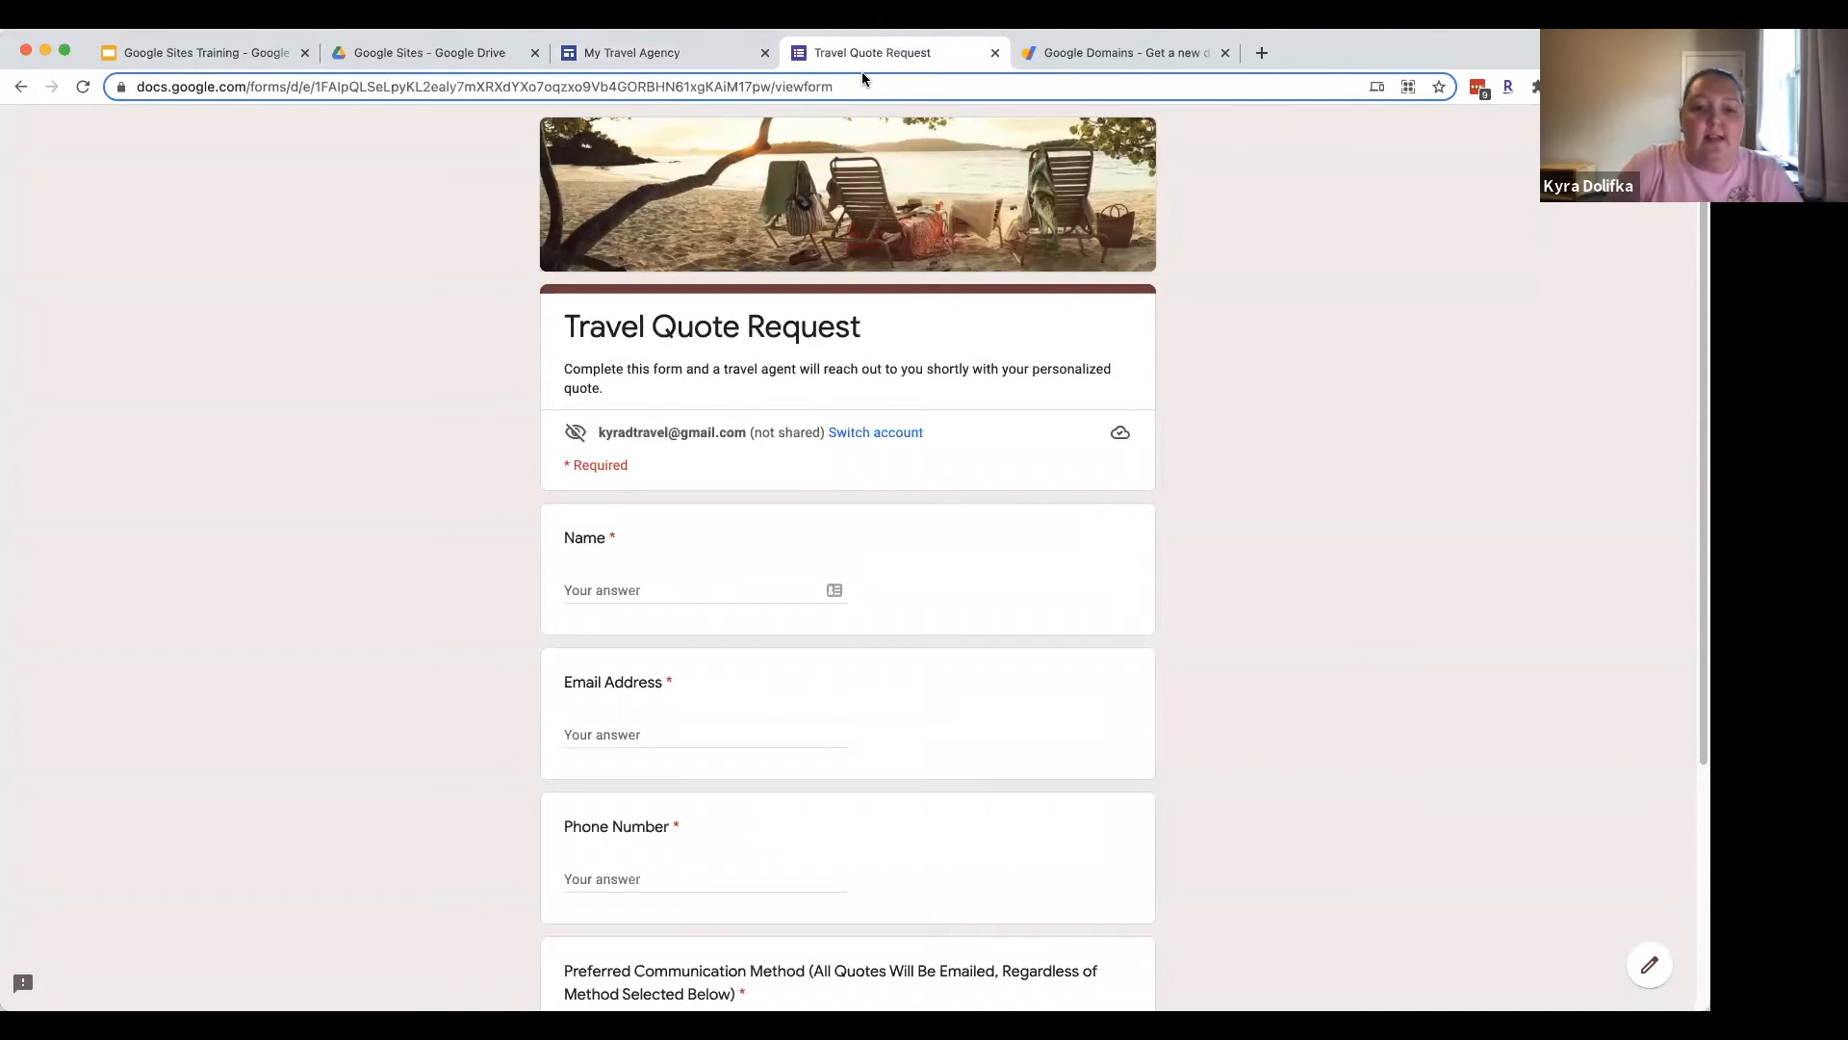
pyautogui.click(866, 92)
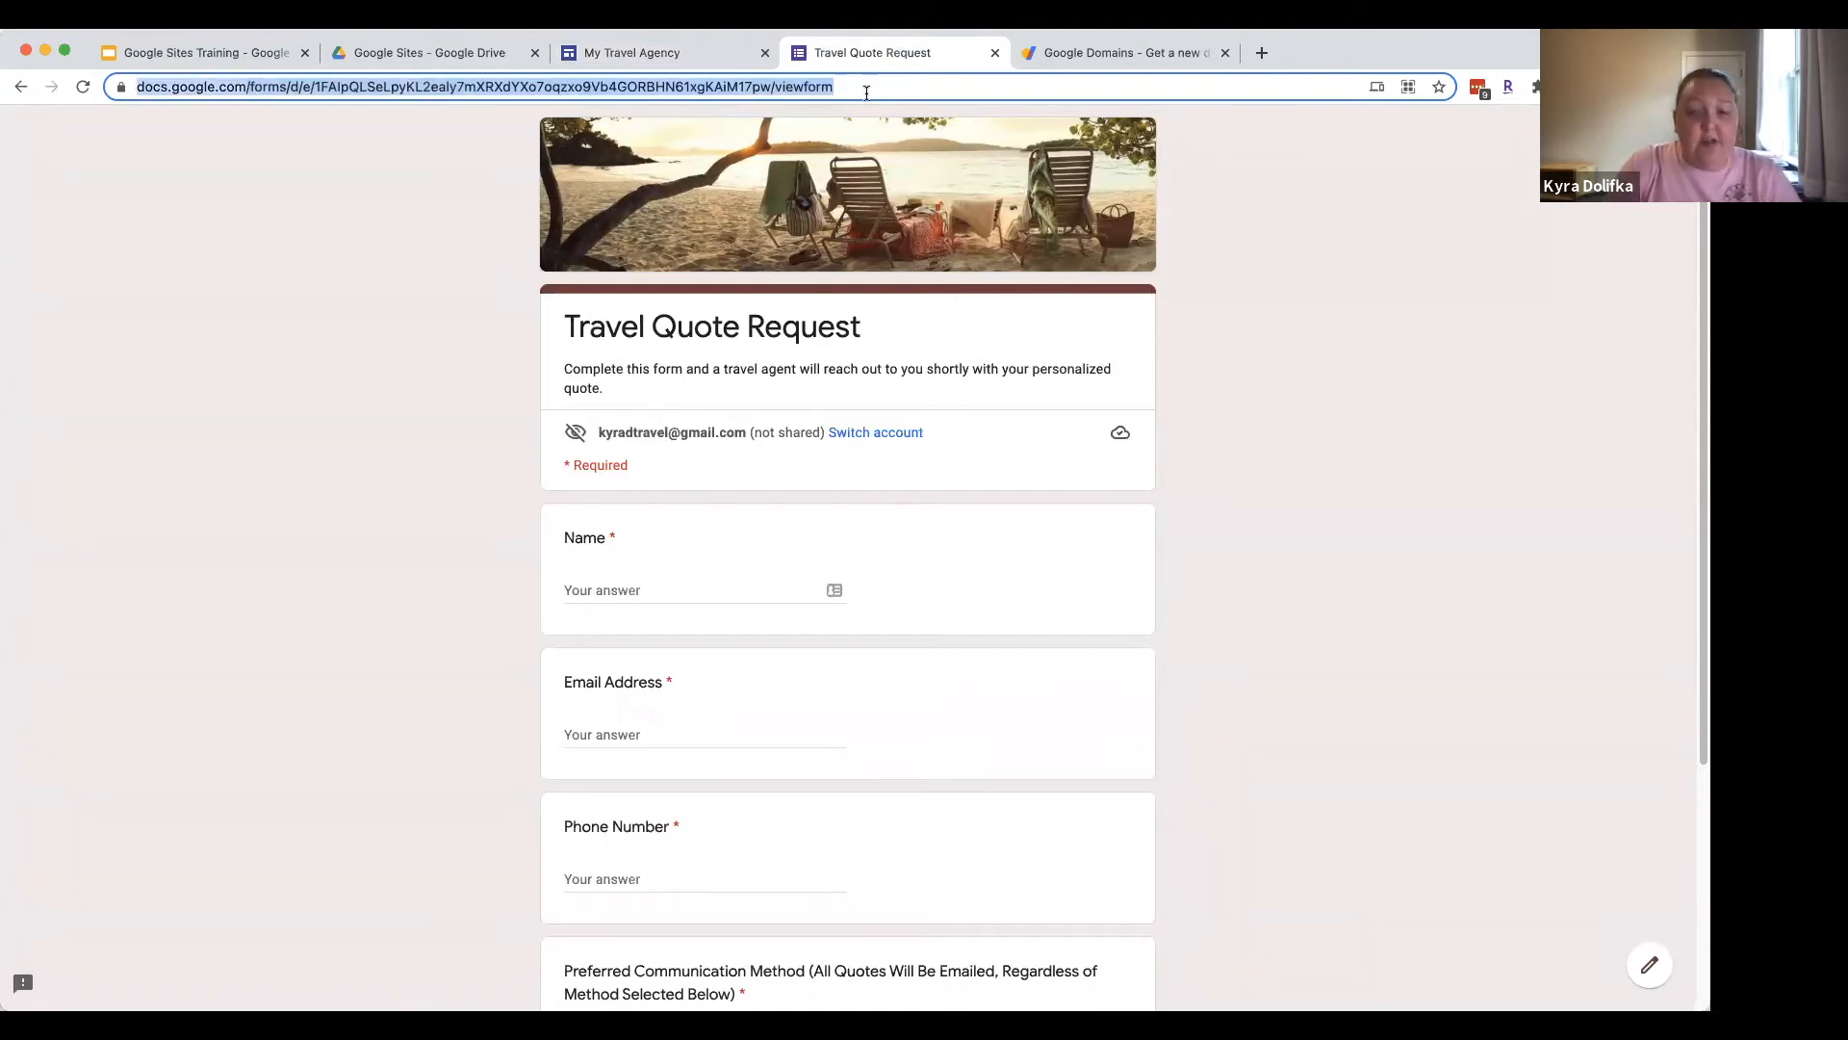
pyautogui.click(700, 56)
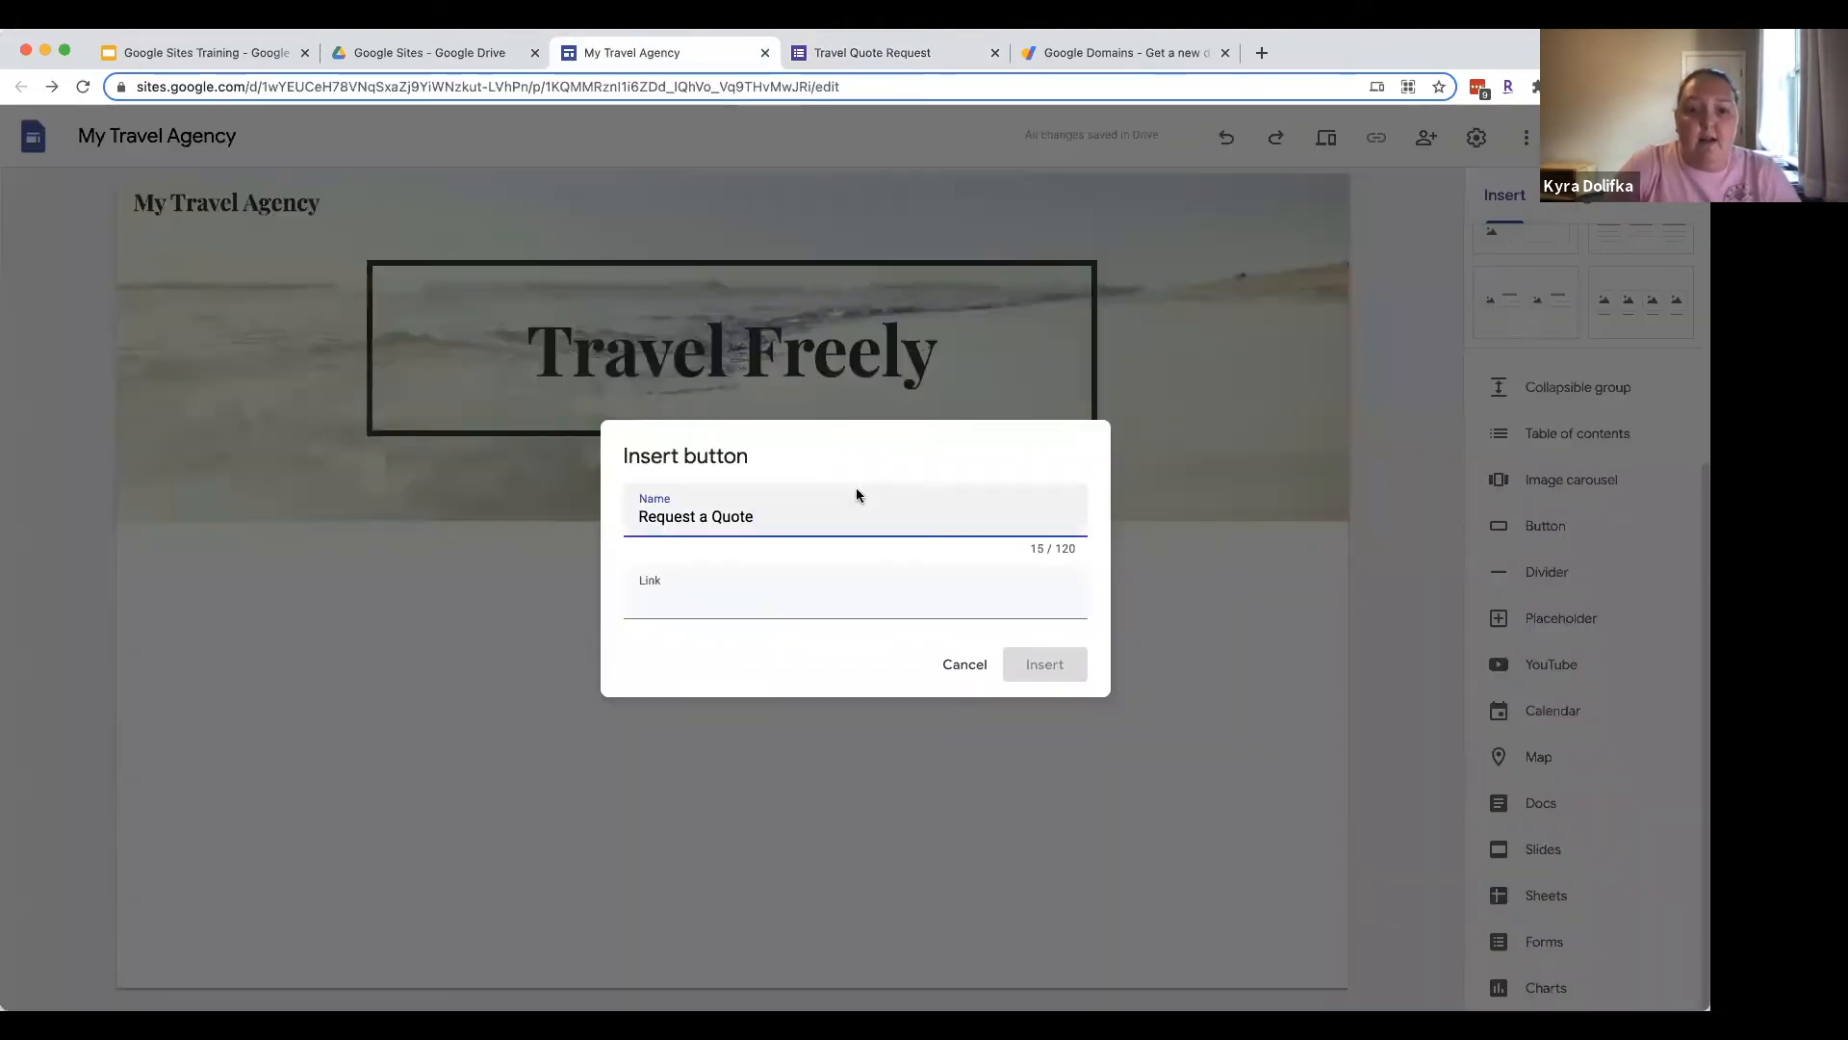
pyautogui.click(807, 610)
pyautogui.press('super+v')
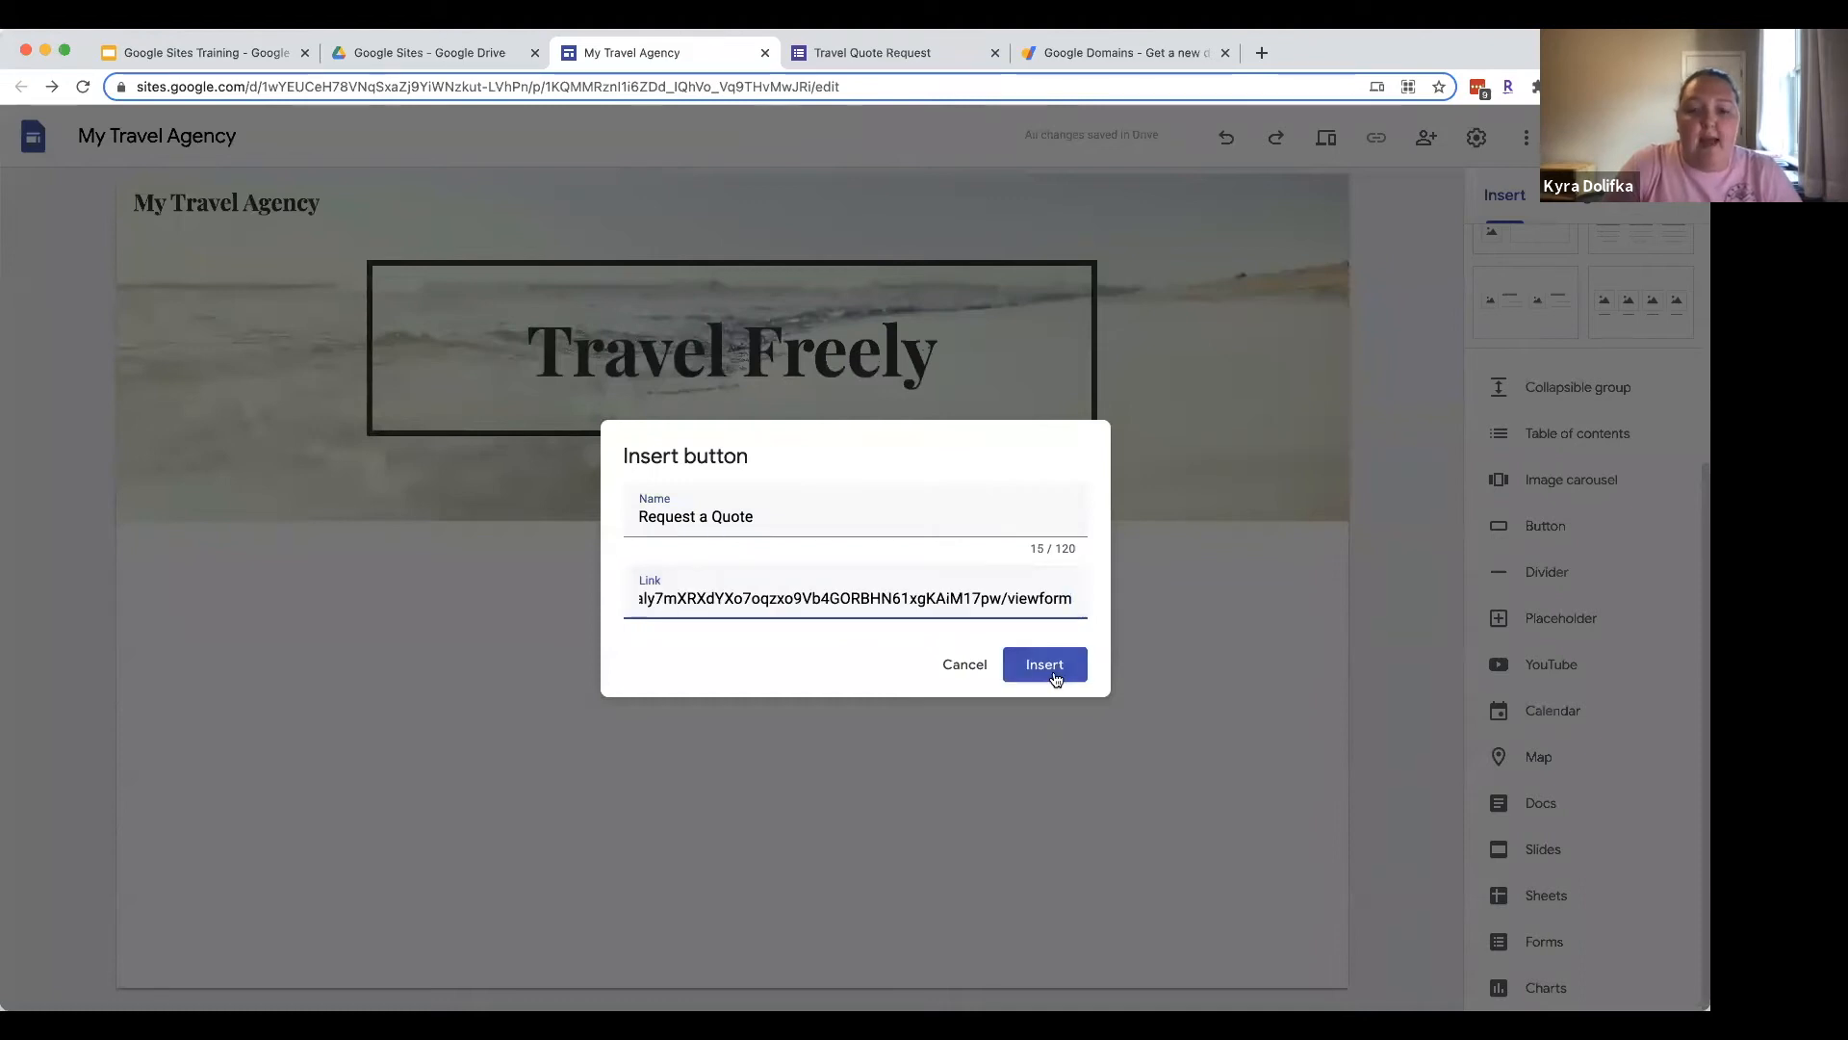
pyautogui.click(1054, 670)
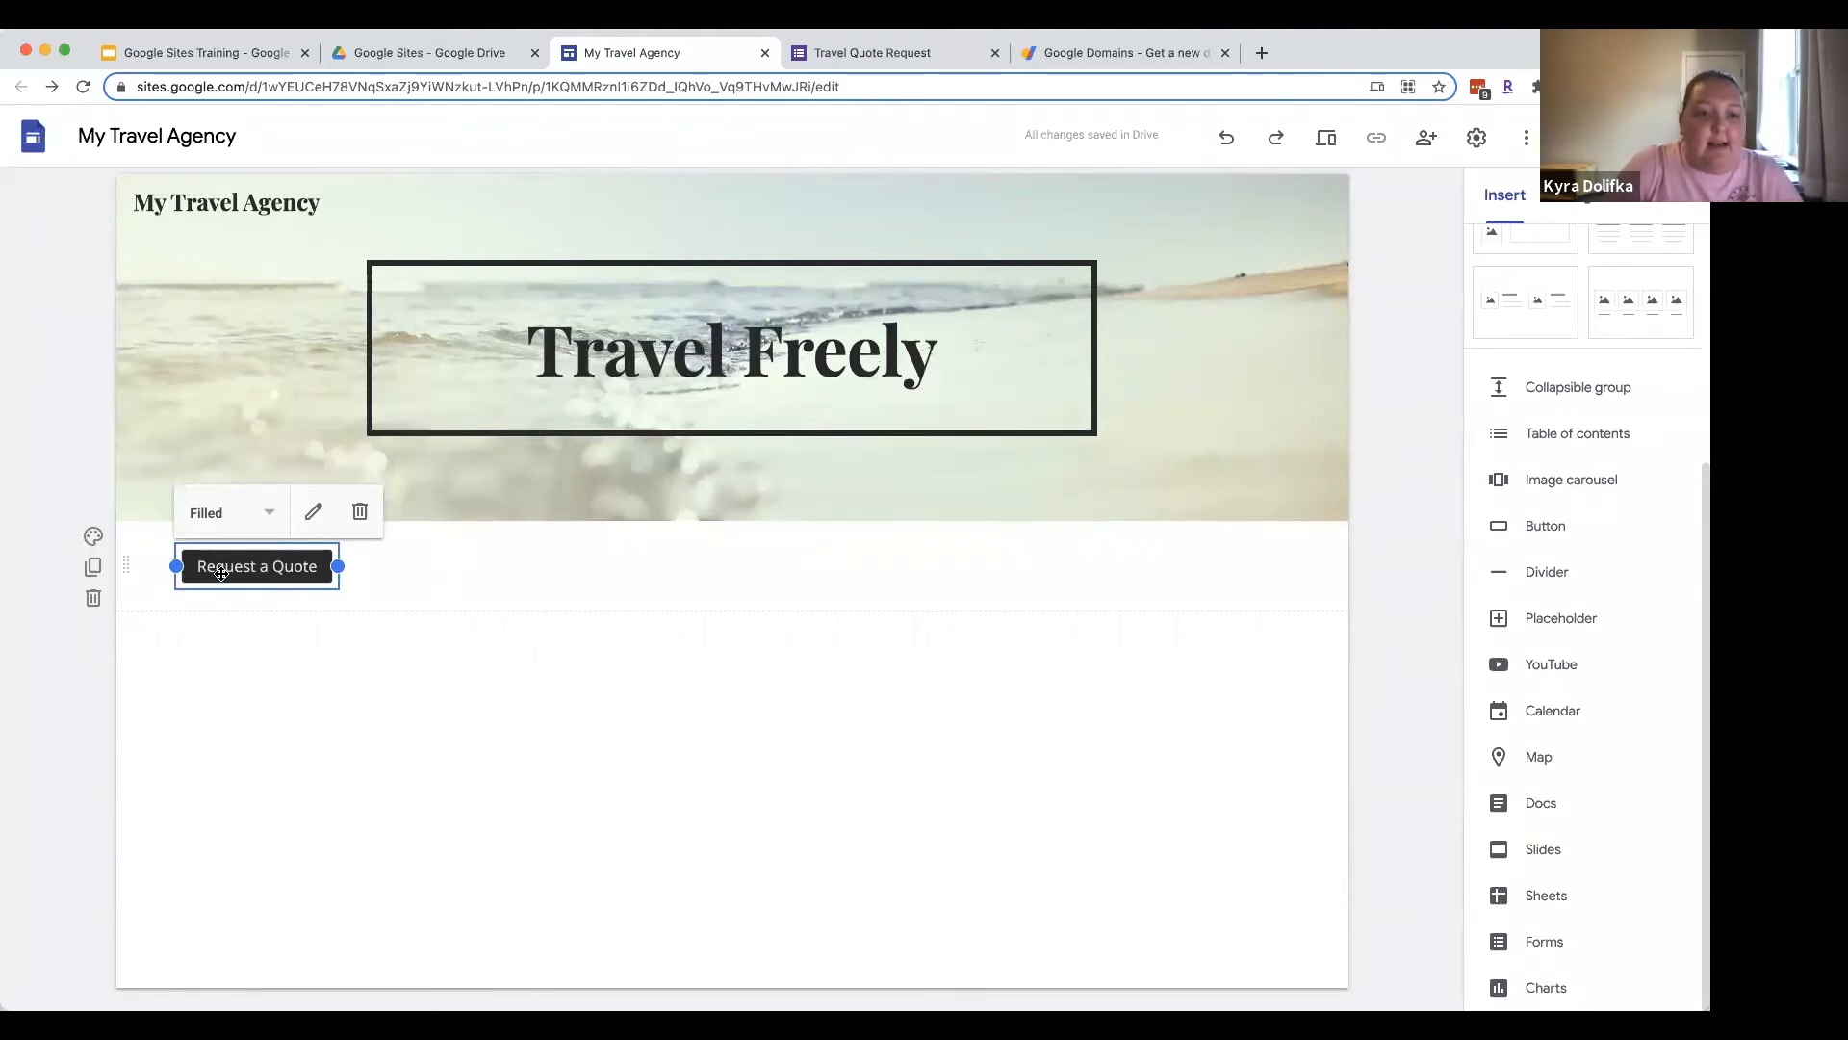
# Step: Centre the "Request a Quote" button under the header and set its section colour to Style 2
pyautogui.moveTo(267, 579); pyautogui.dragTo(748, 551)
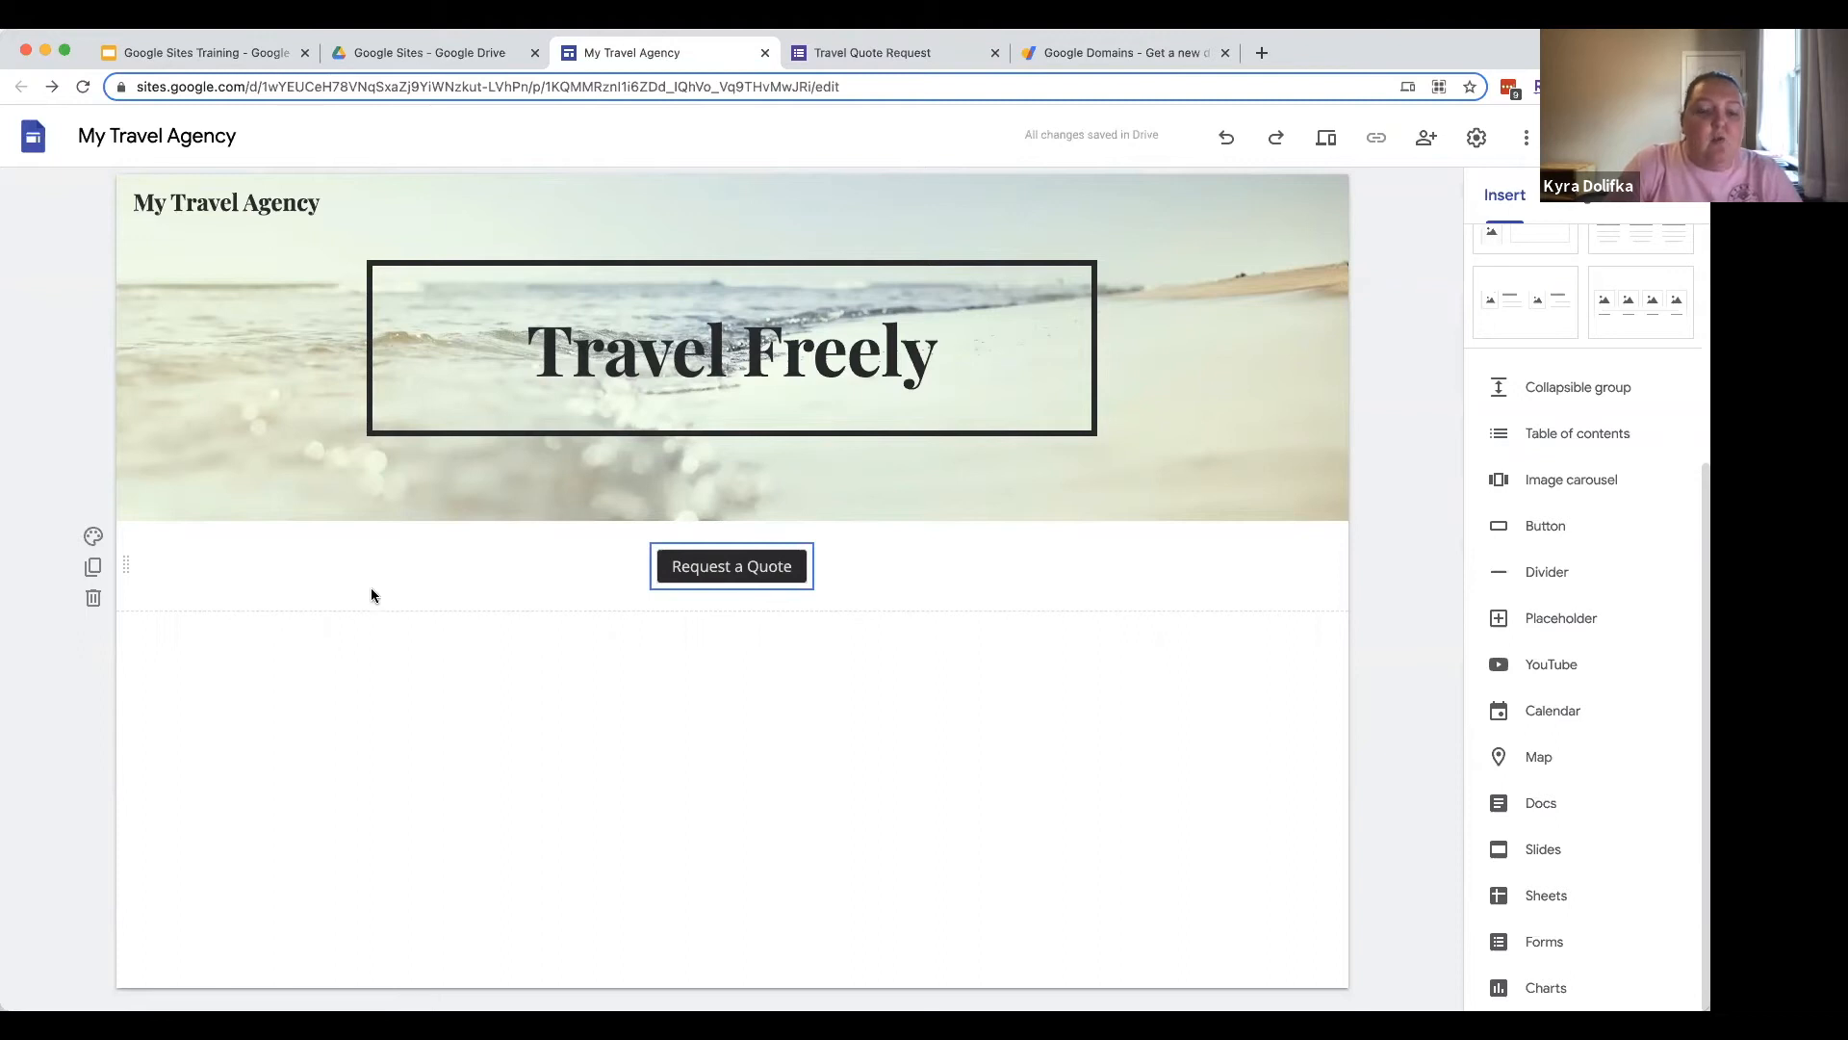
pyautogui.click(94, 541)
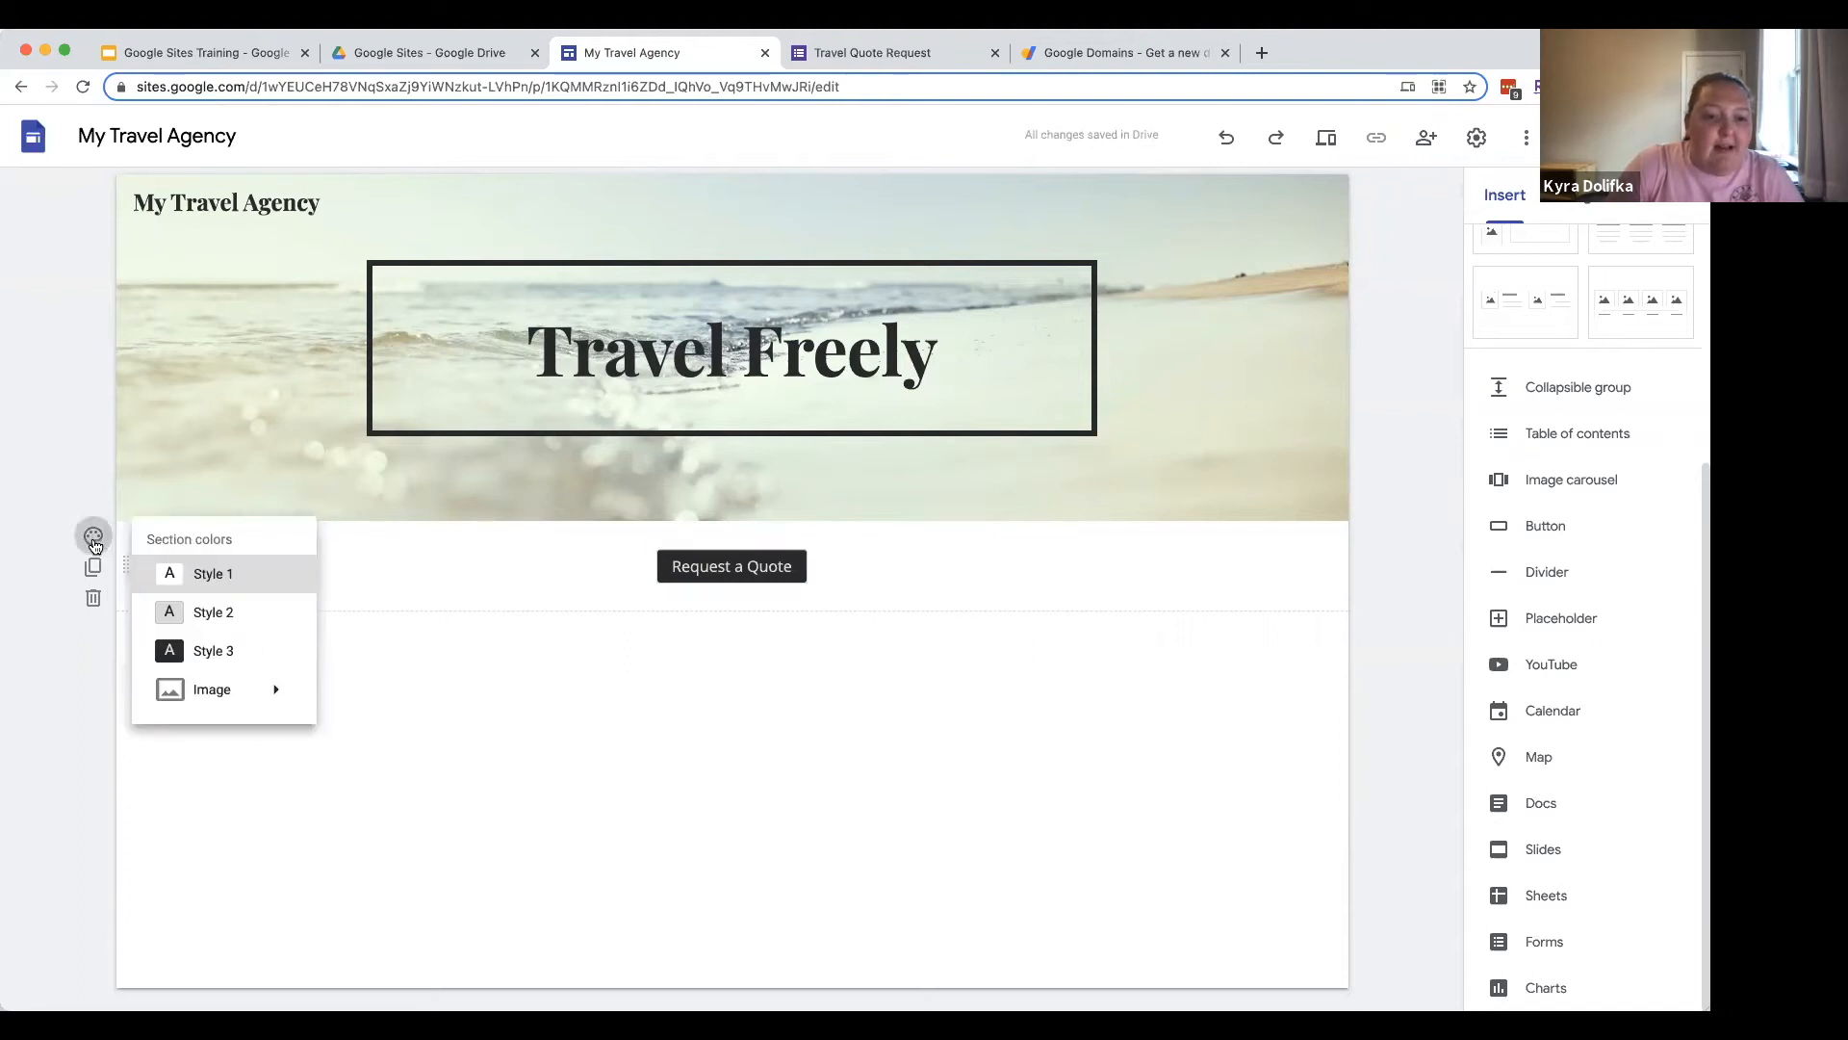
pyautogui.click(239, 618)
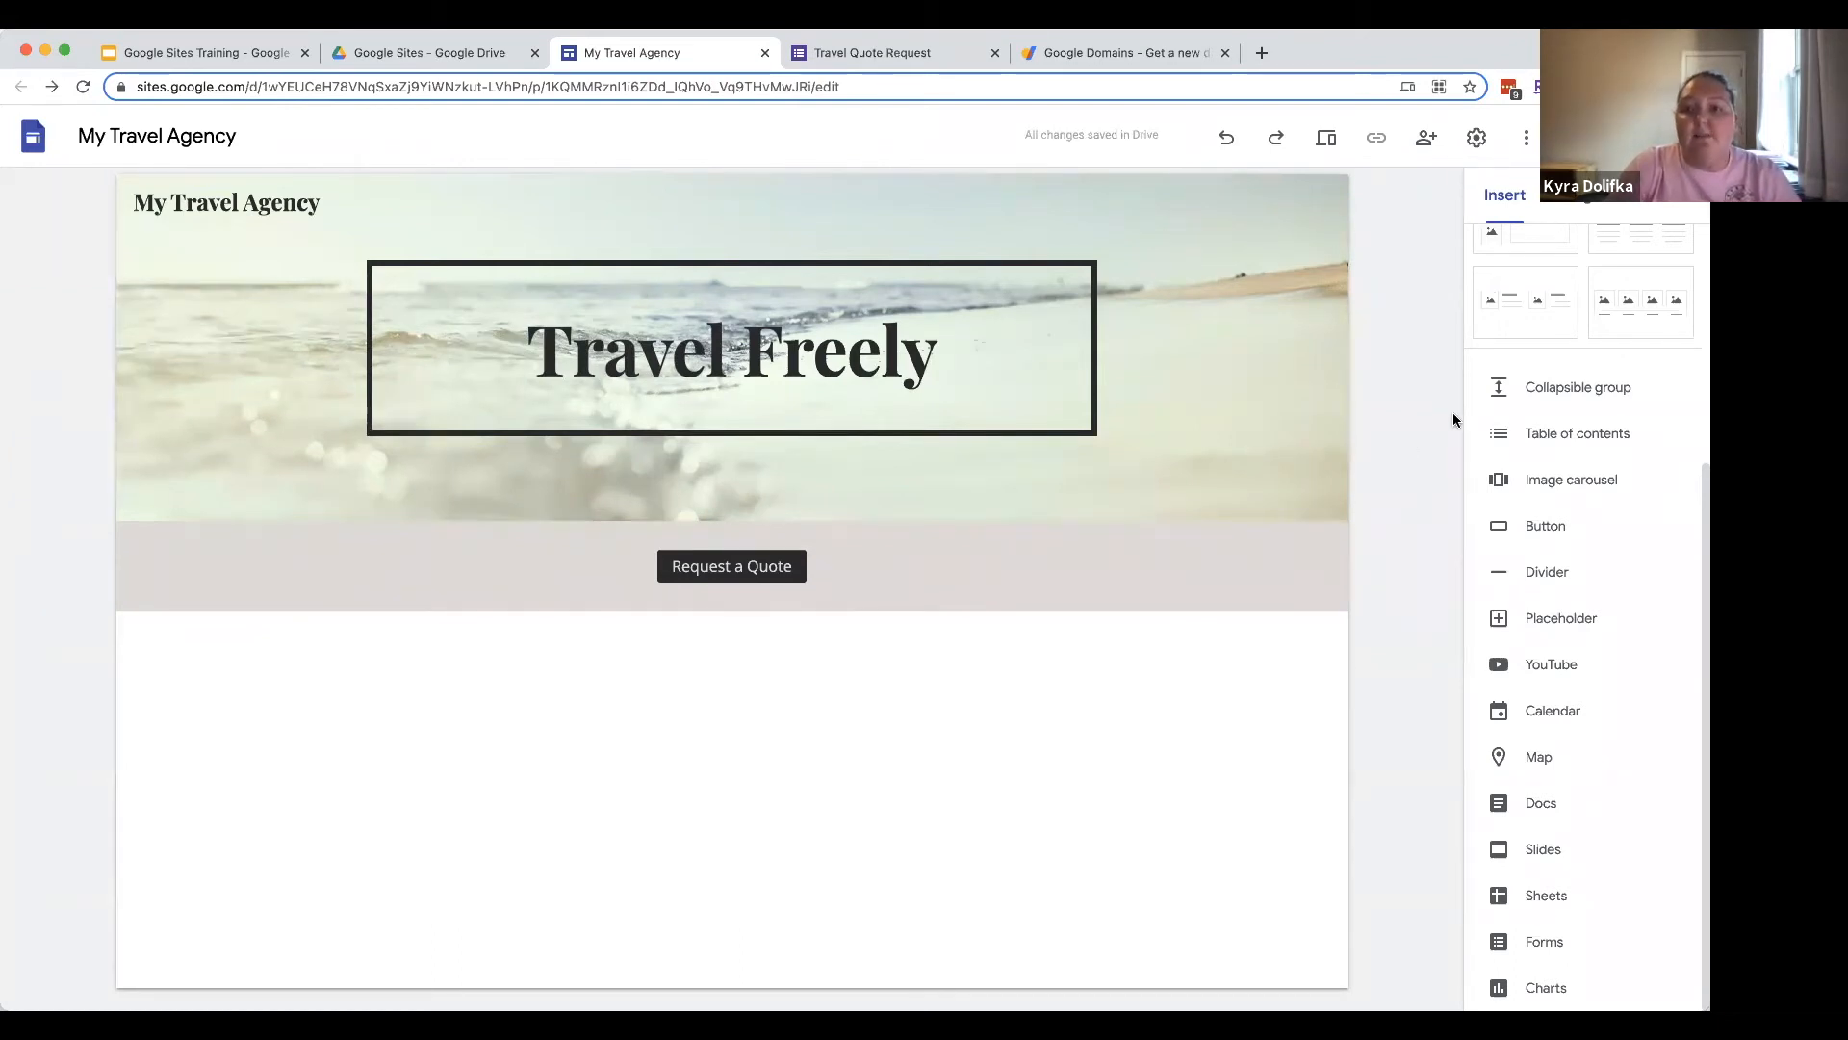
# Step: Add a layout section with one image beside a heading and text below the button section
pyautogui.scroll(3, 1600, 577)
pyautogui.scroll(3, 1598, 601)
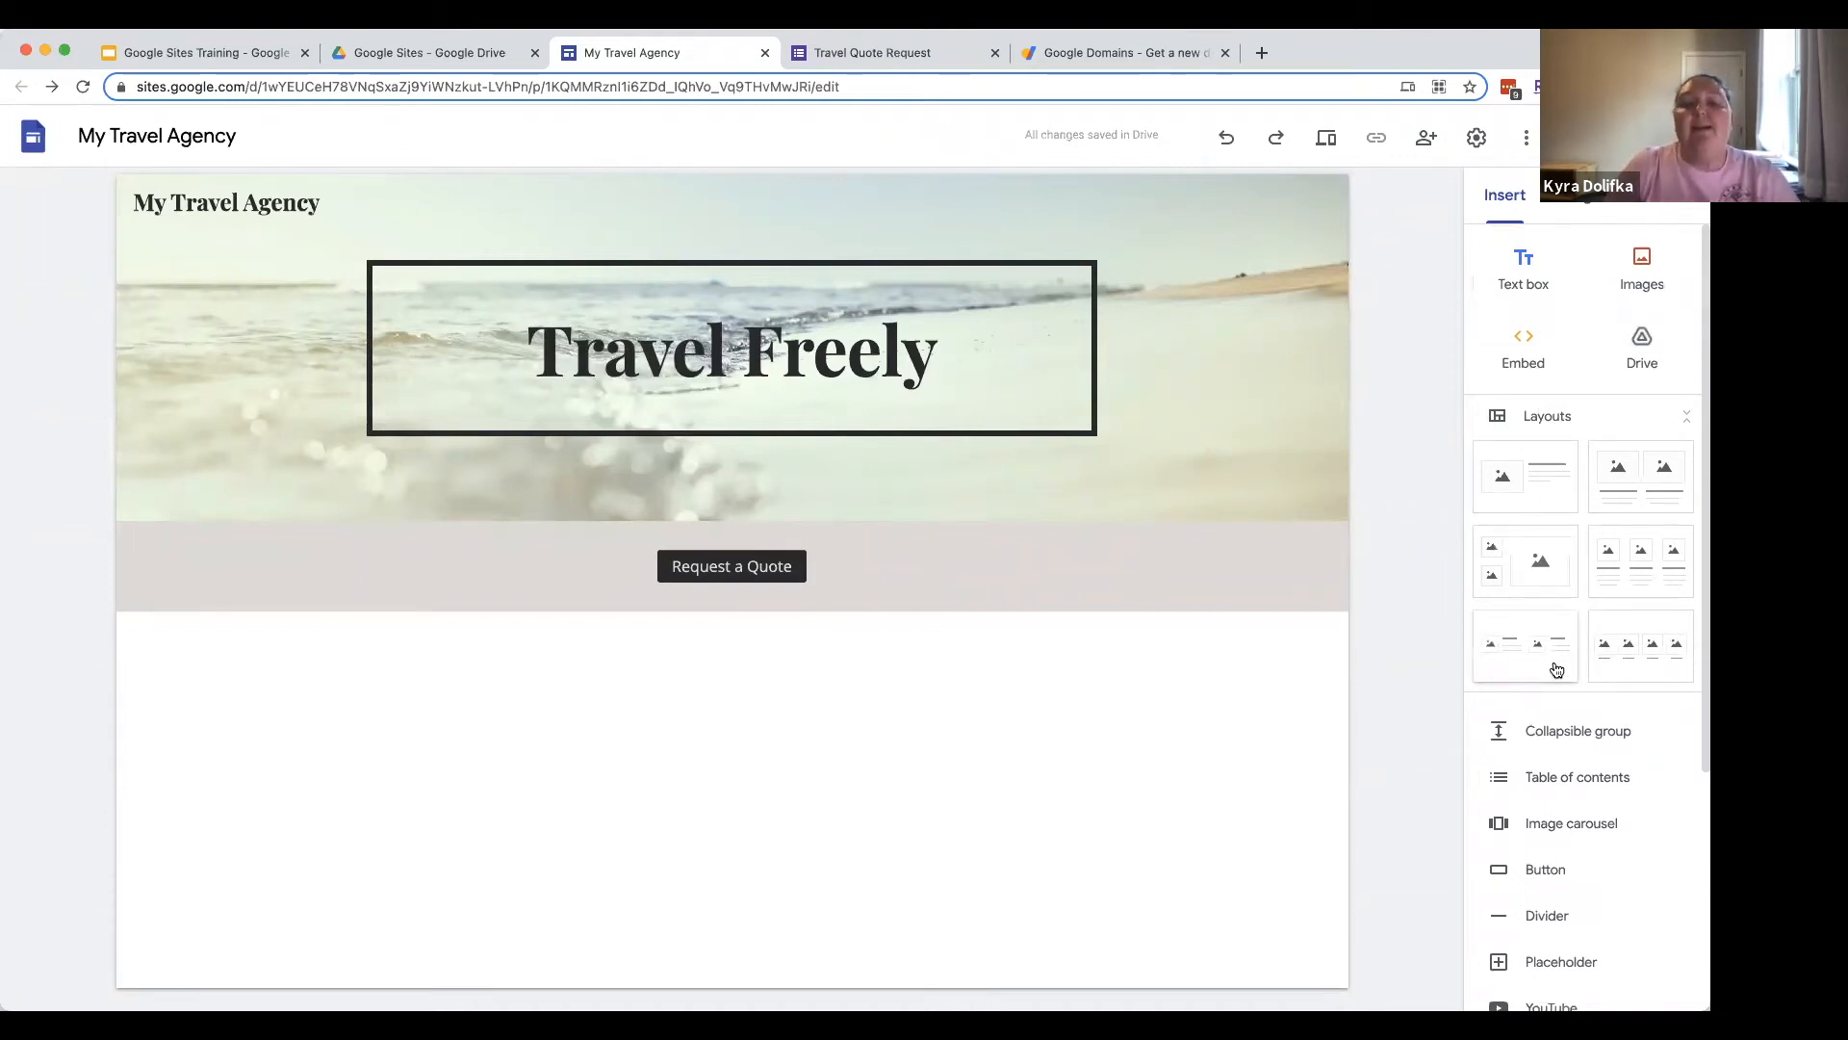
pyautogui.click(1524, 484)
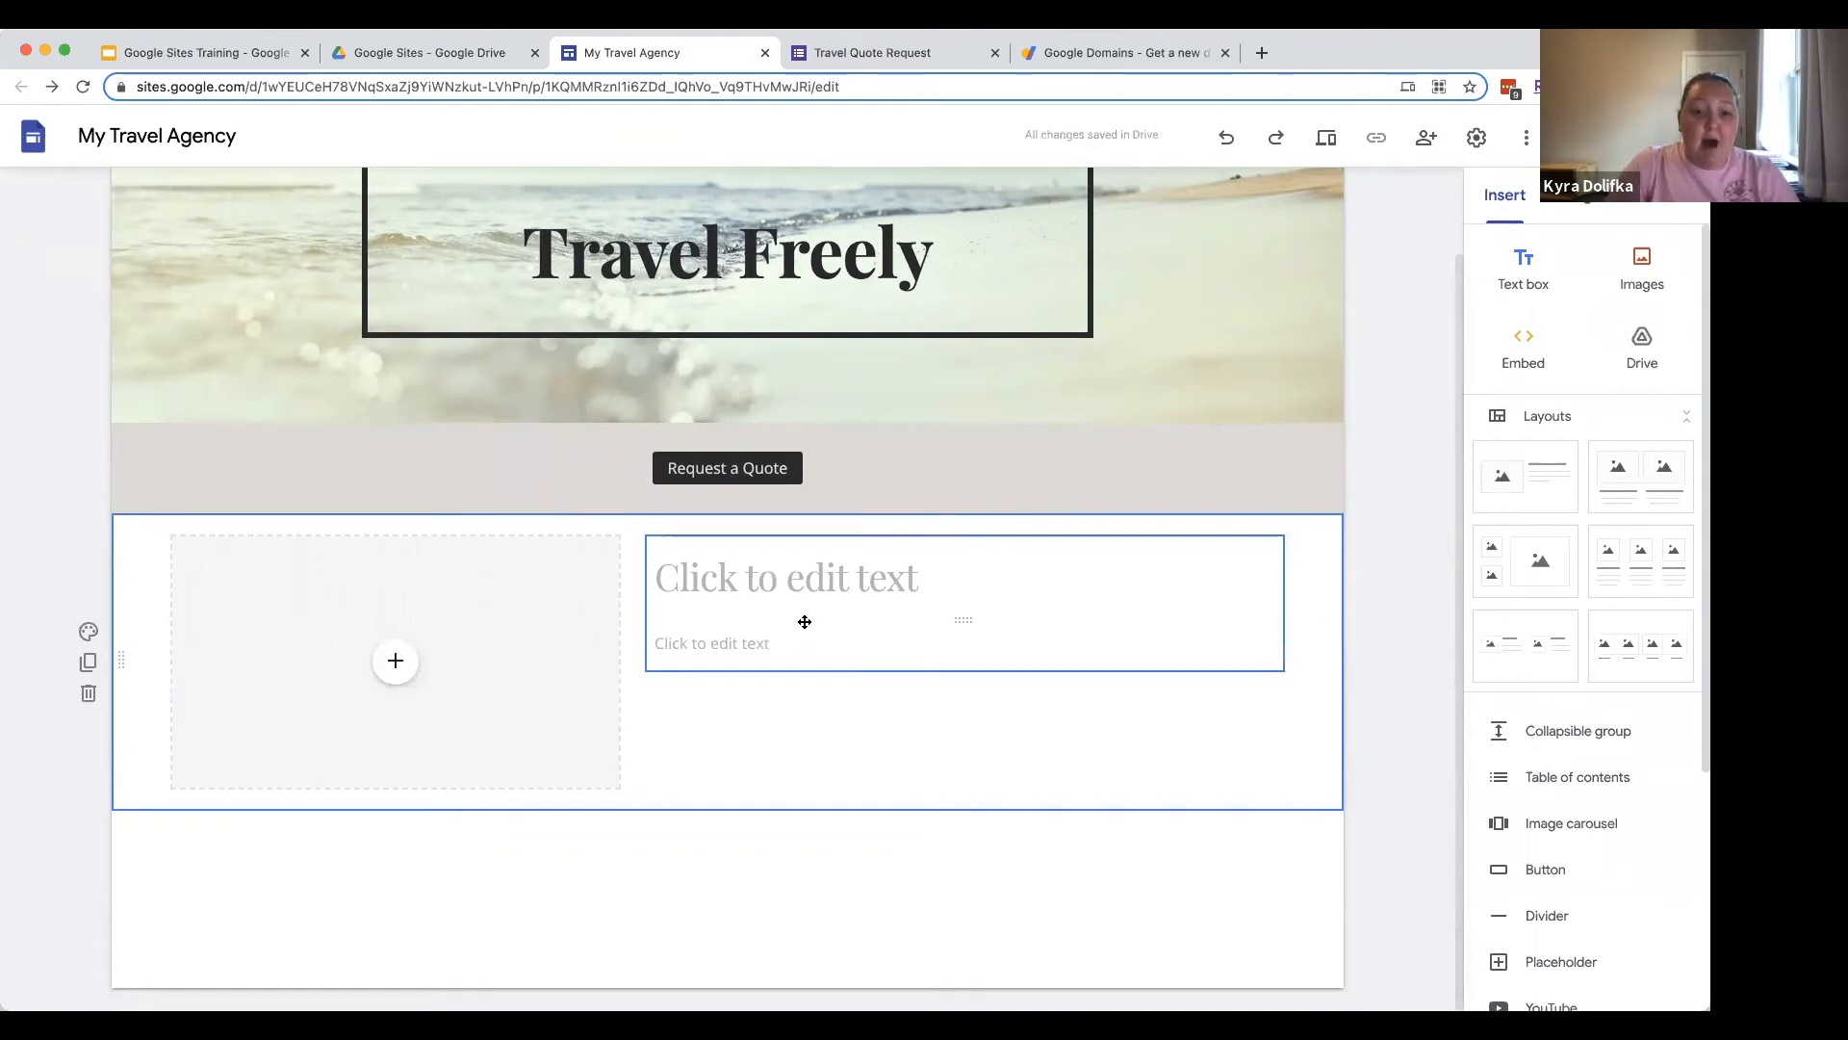
# Step: Fill the layout's image placeholder with the palm island photo from the Training > Google Sites folder in Drive
pyautogui.click(398, 670)
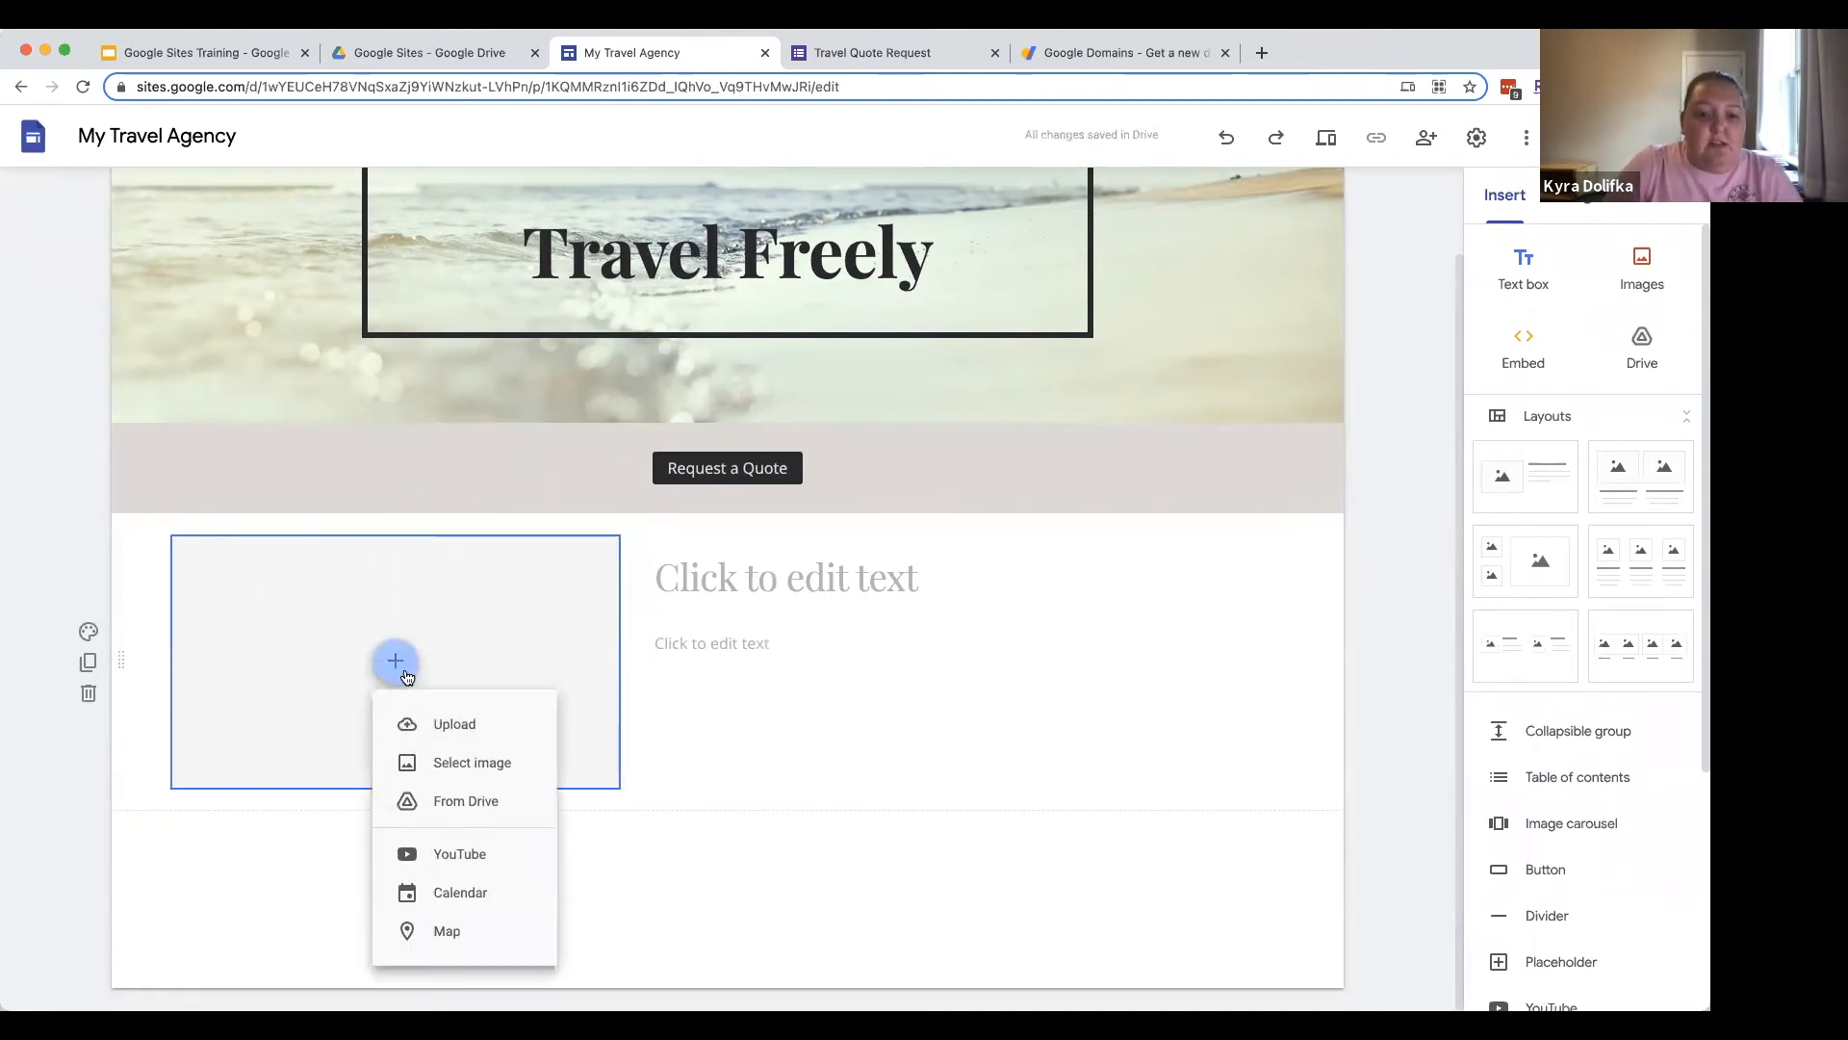
pyautogui.click(476, 803)
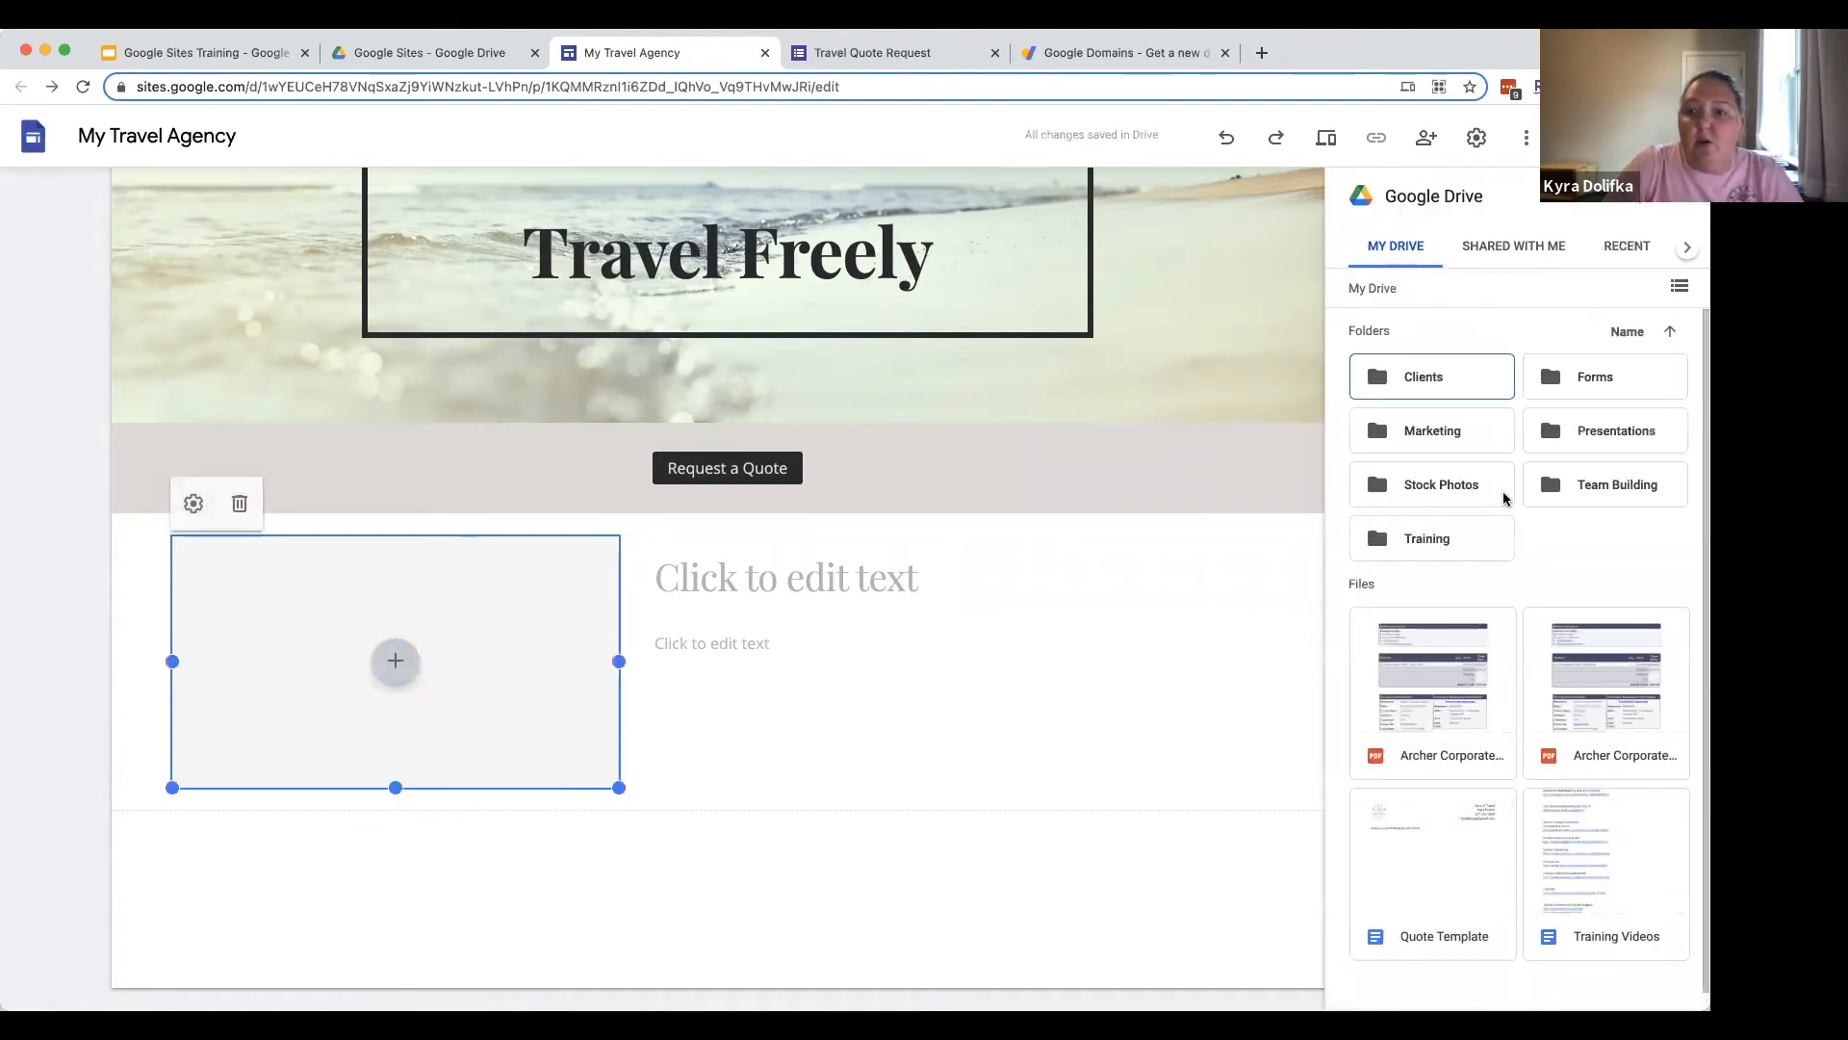
pyautogui.doubleClick(1469, 536)
pyautogui.click(1456, 382)
pyautogui.doubleClick(1457, 382)
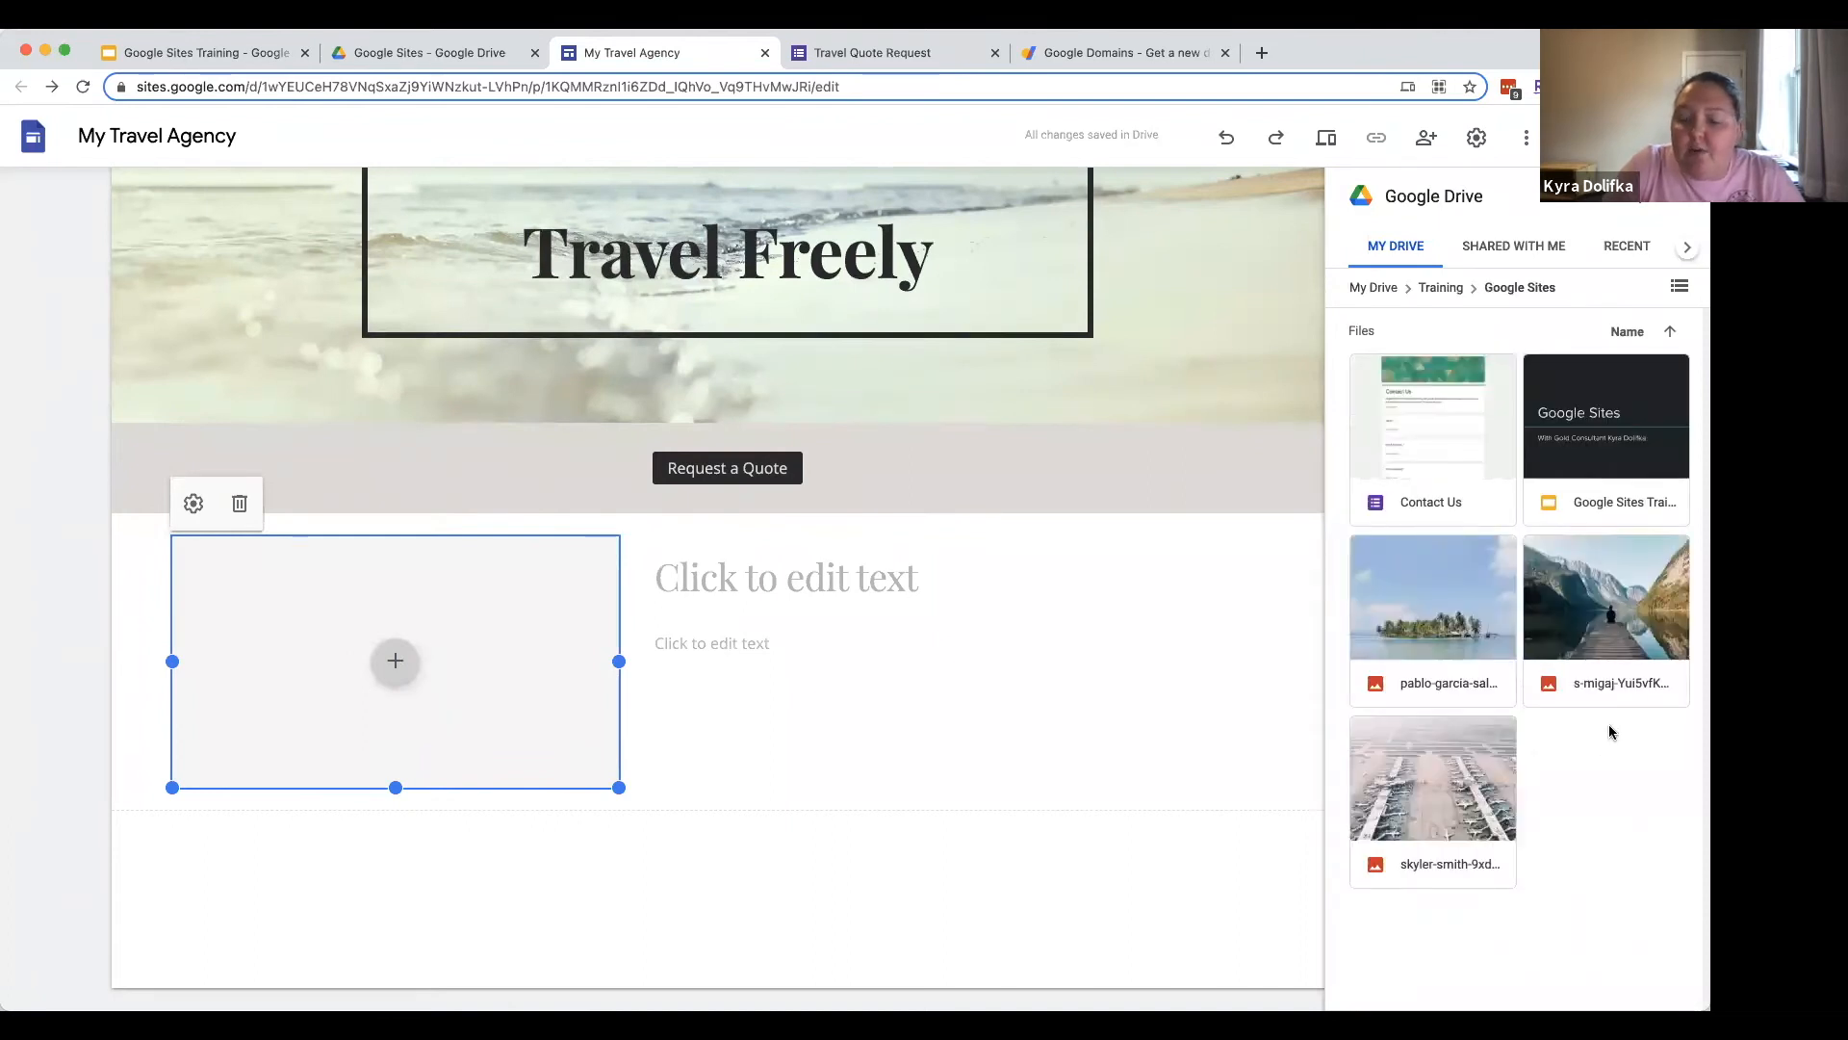
pyautogui.doubleClick(1430, 630)
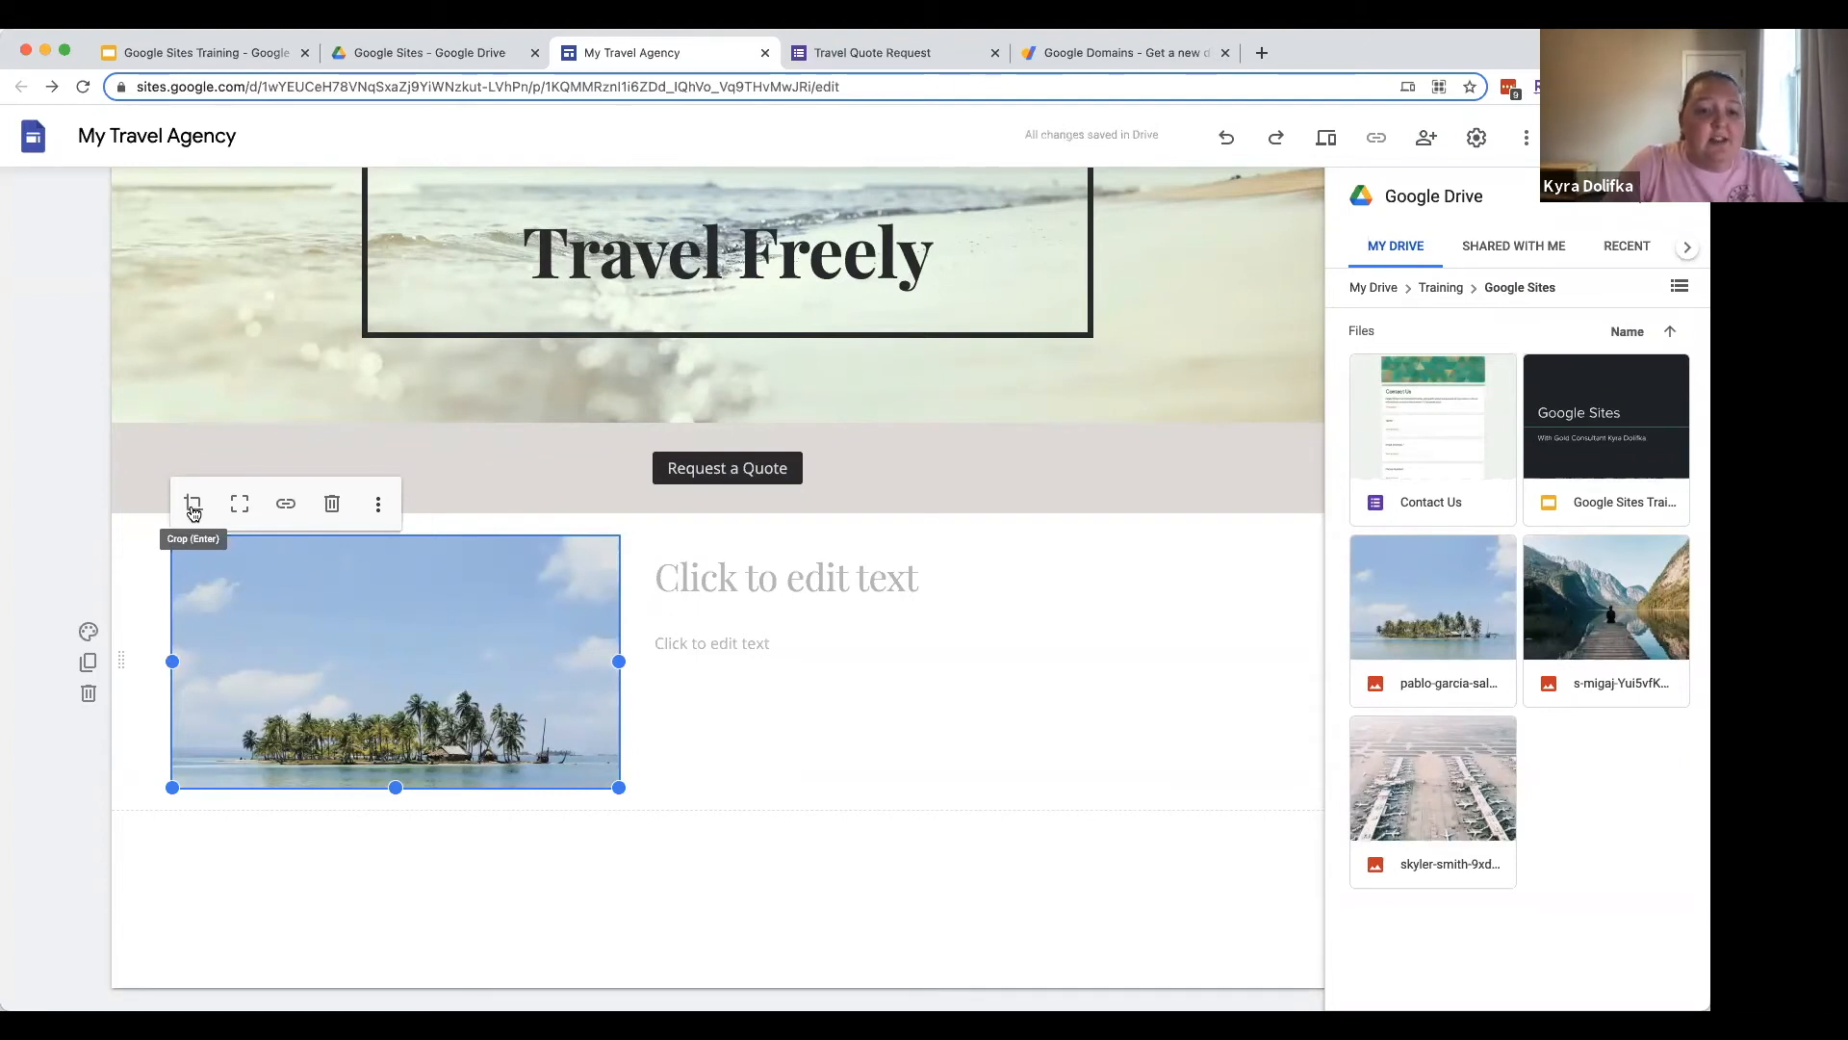
# Step: Reposition the island photo upward within its crop frame so more of the water below the island shows
pyautogui.click(192, 511)
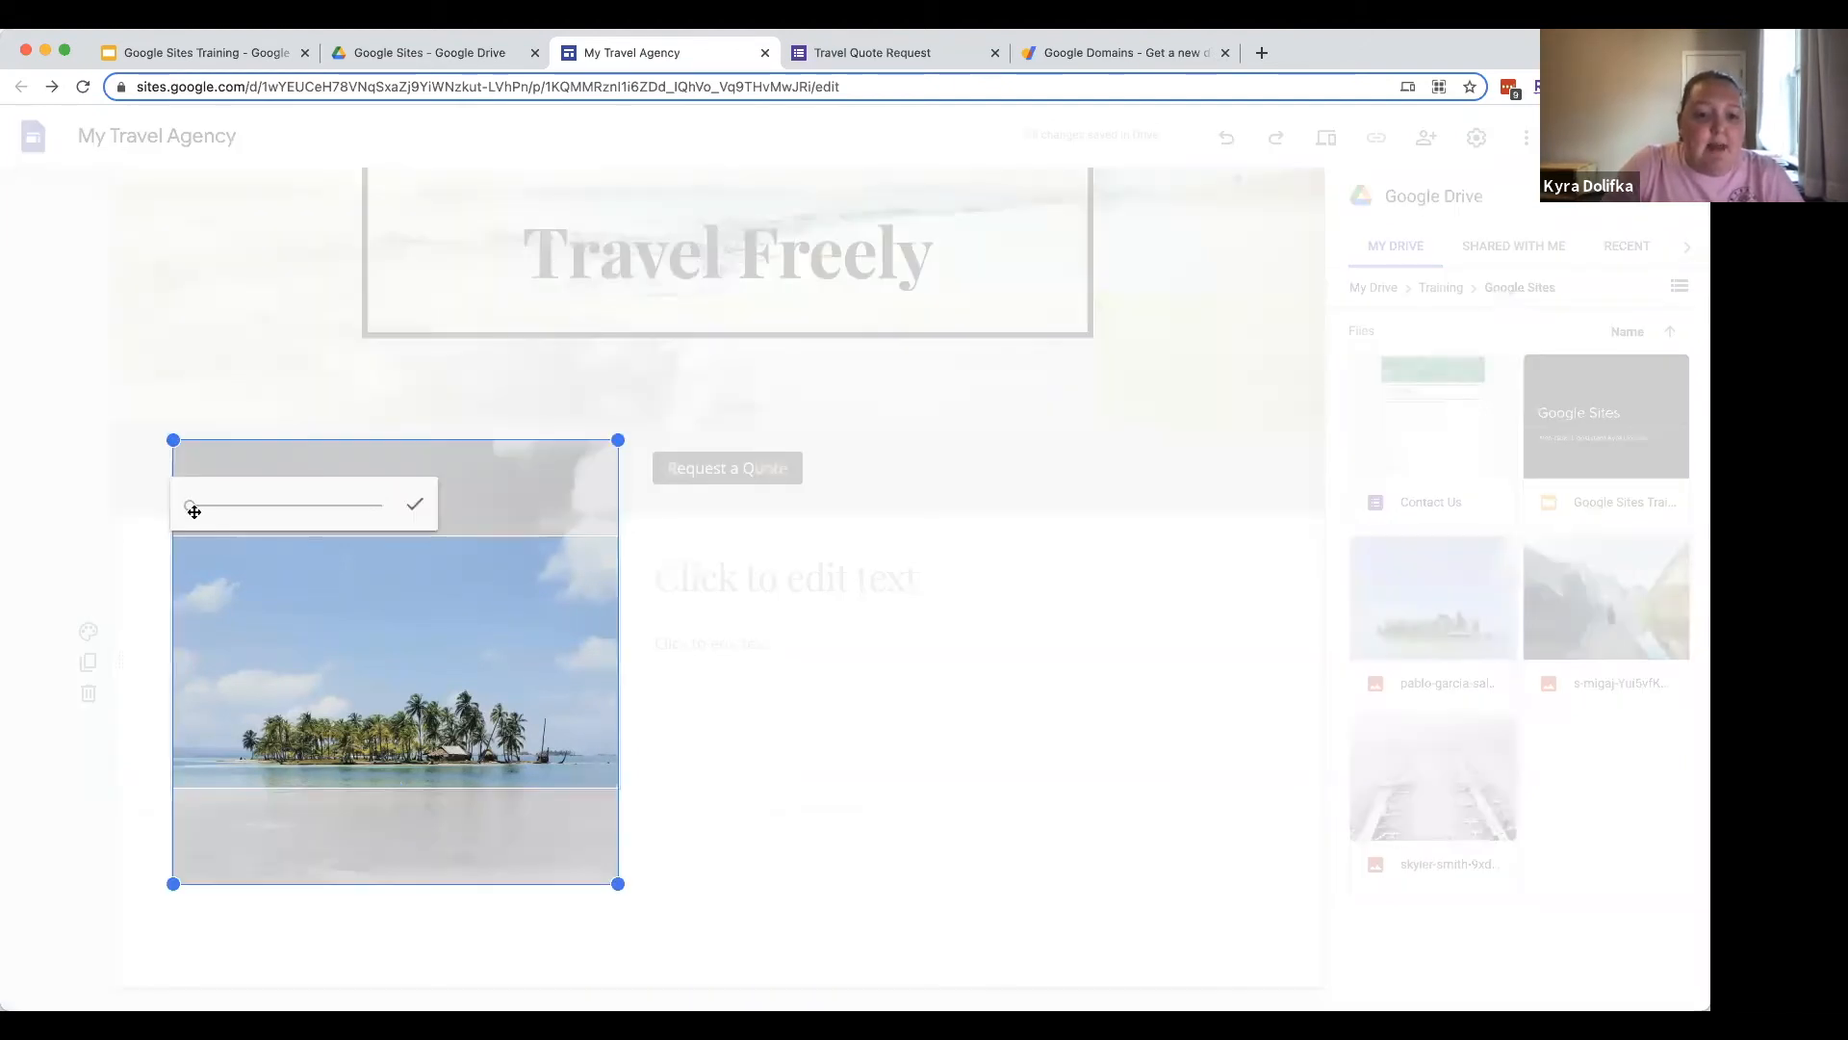
pyautogui.moveTo(343, 748); pyautogui.dragTo(339, 705)
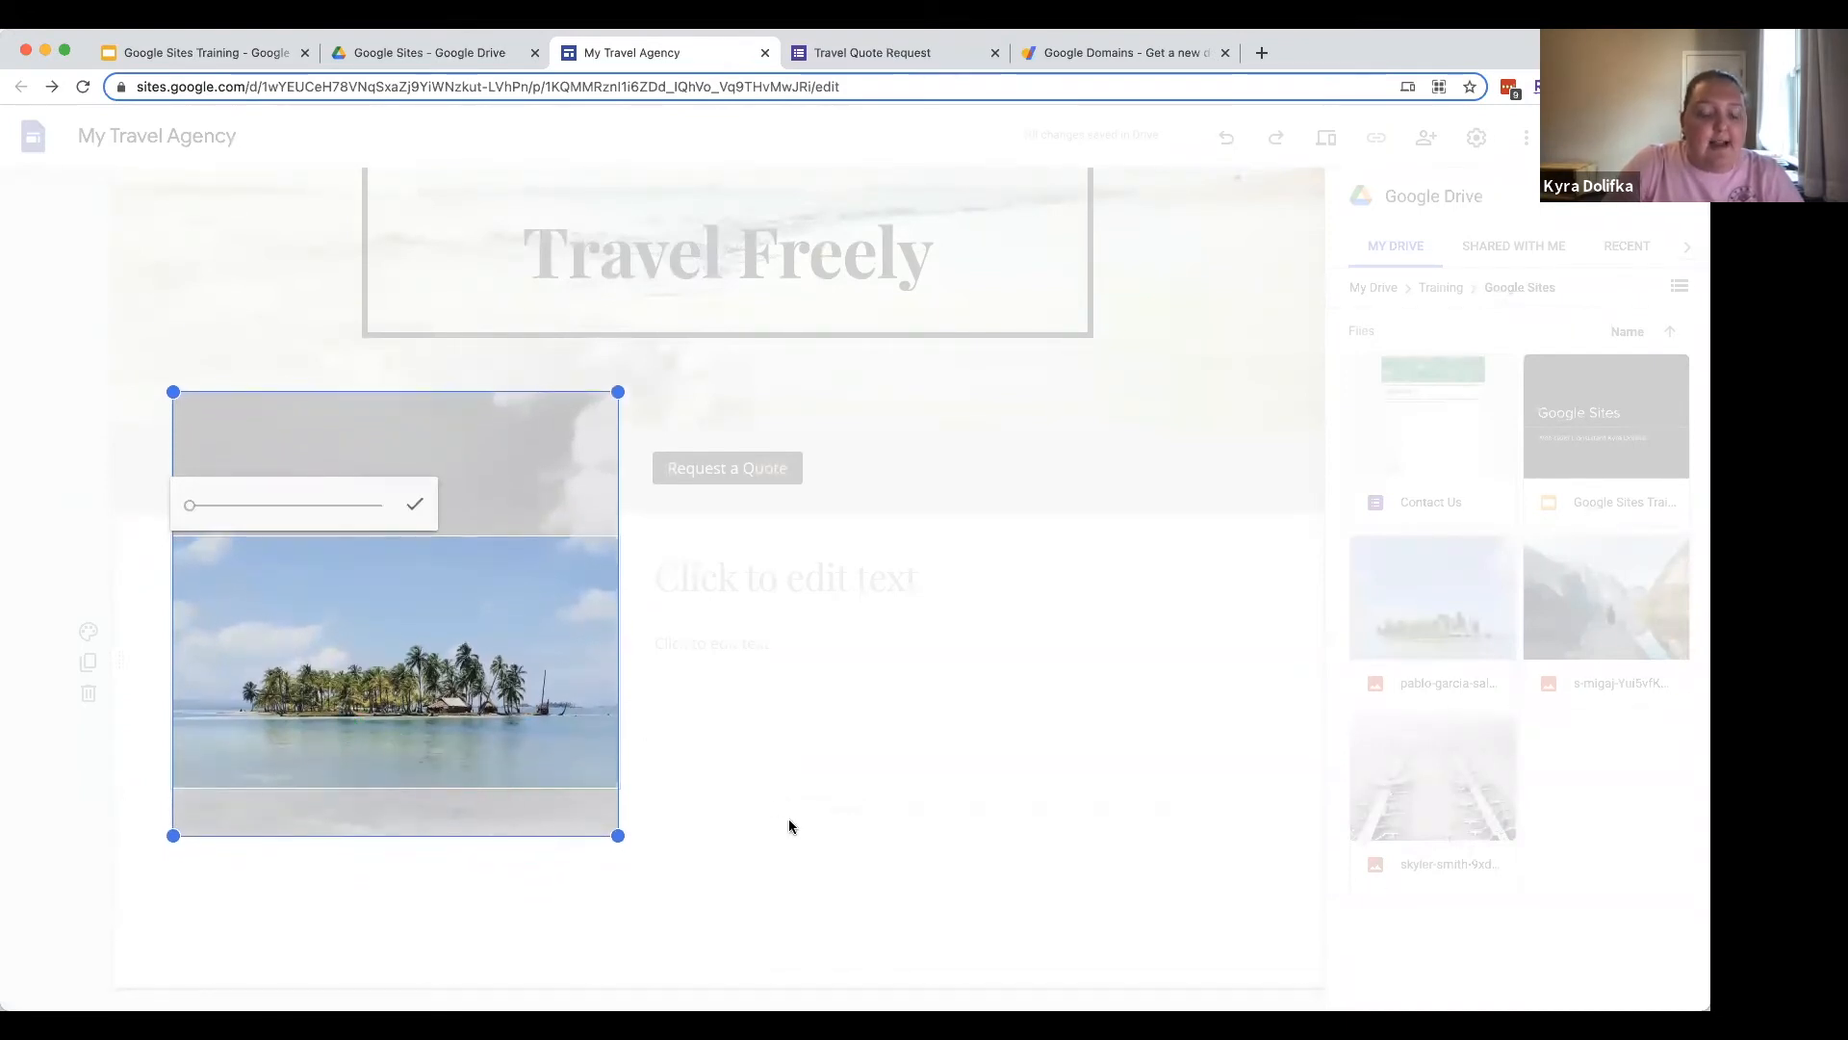
pyautogui.click(765, 810)
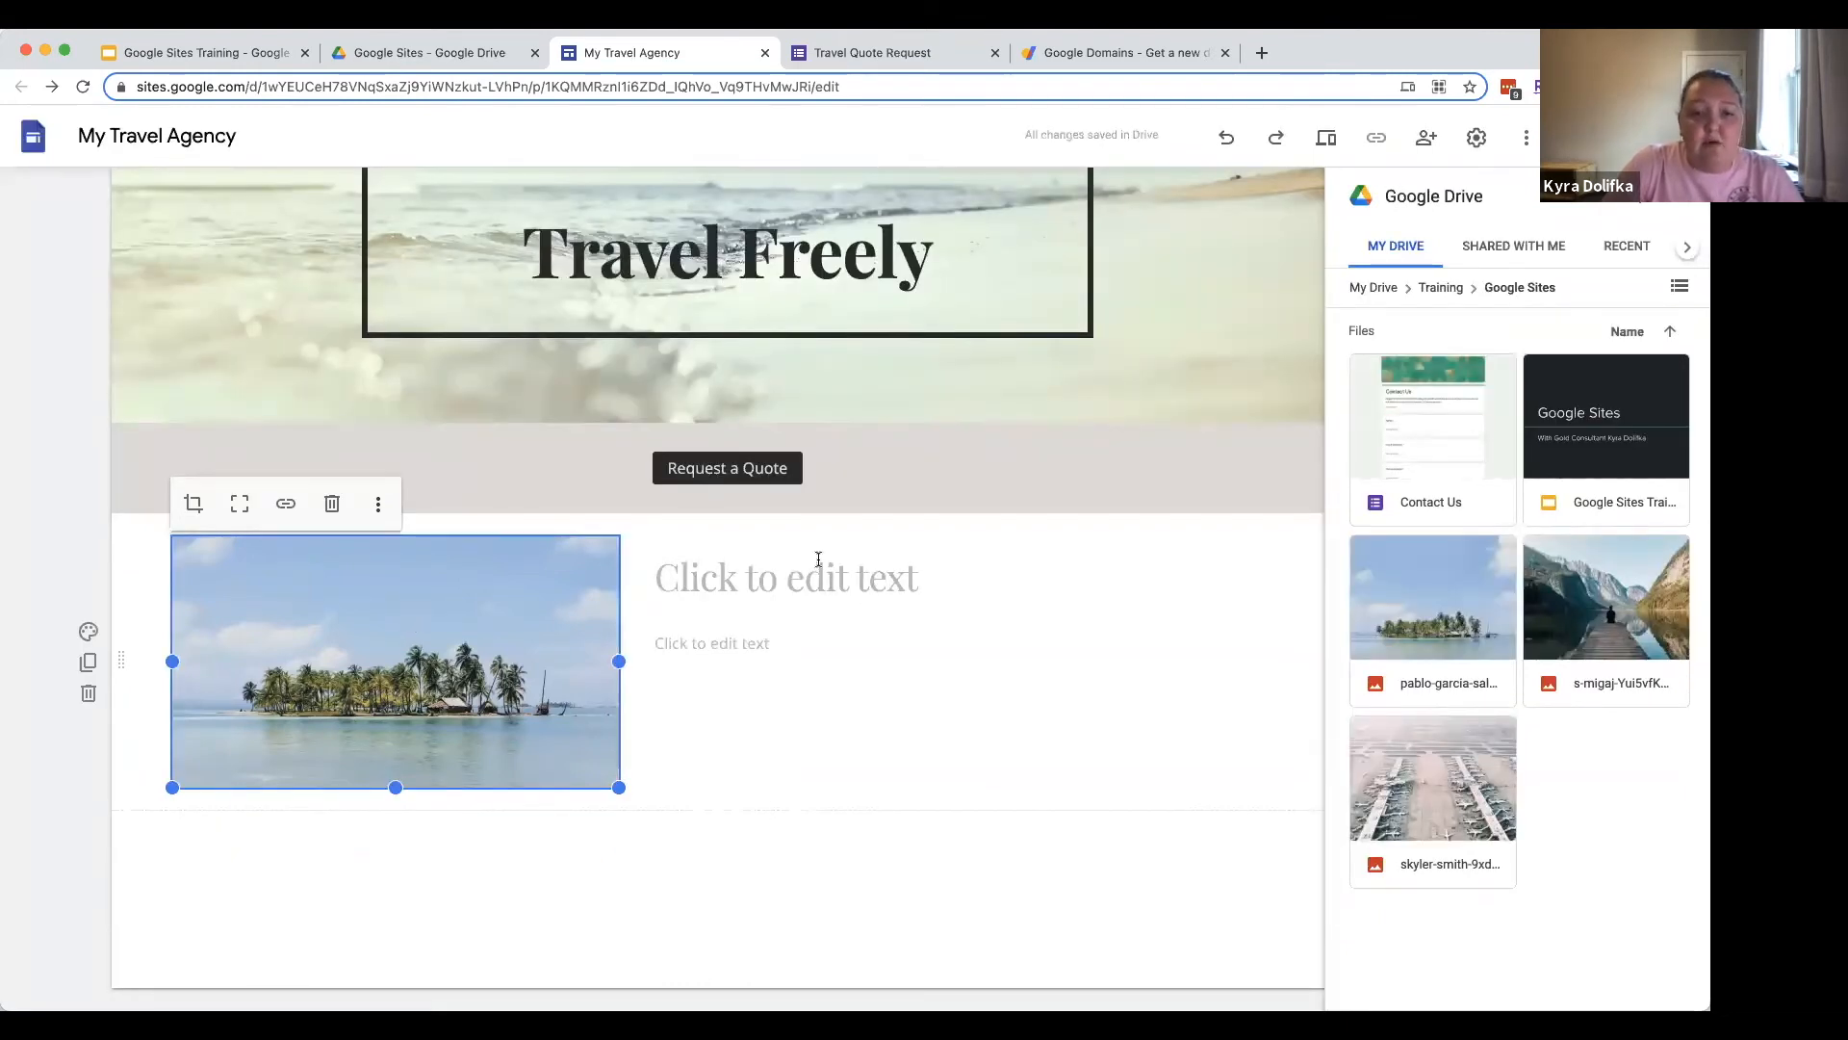
# Step: Enter "Travel the World" as the heading beside the island photo
pyautogui.click(965, 575)
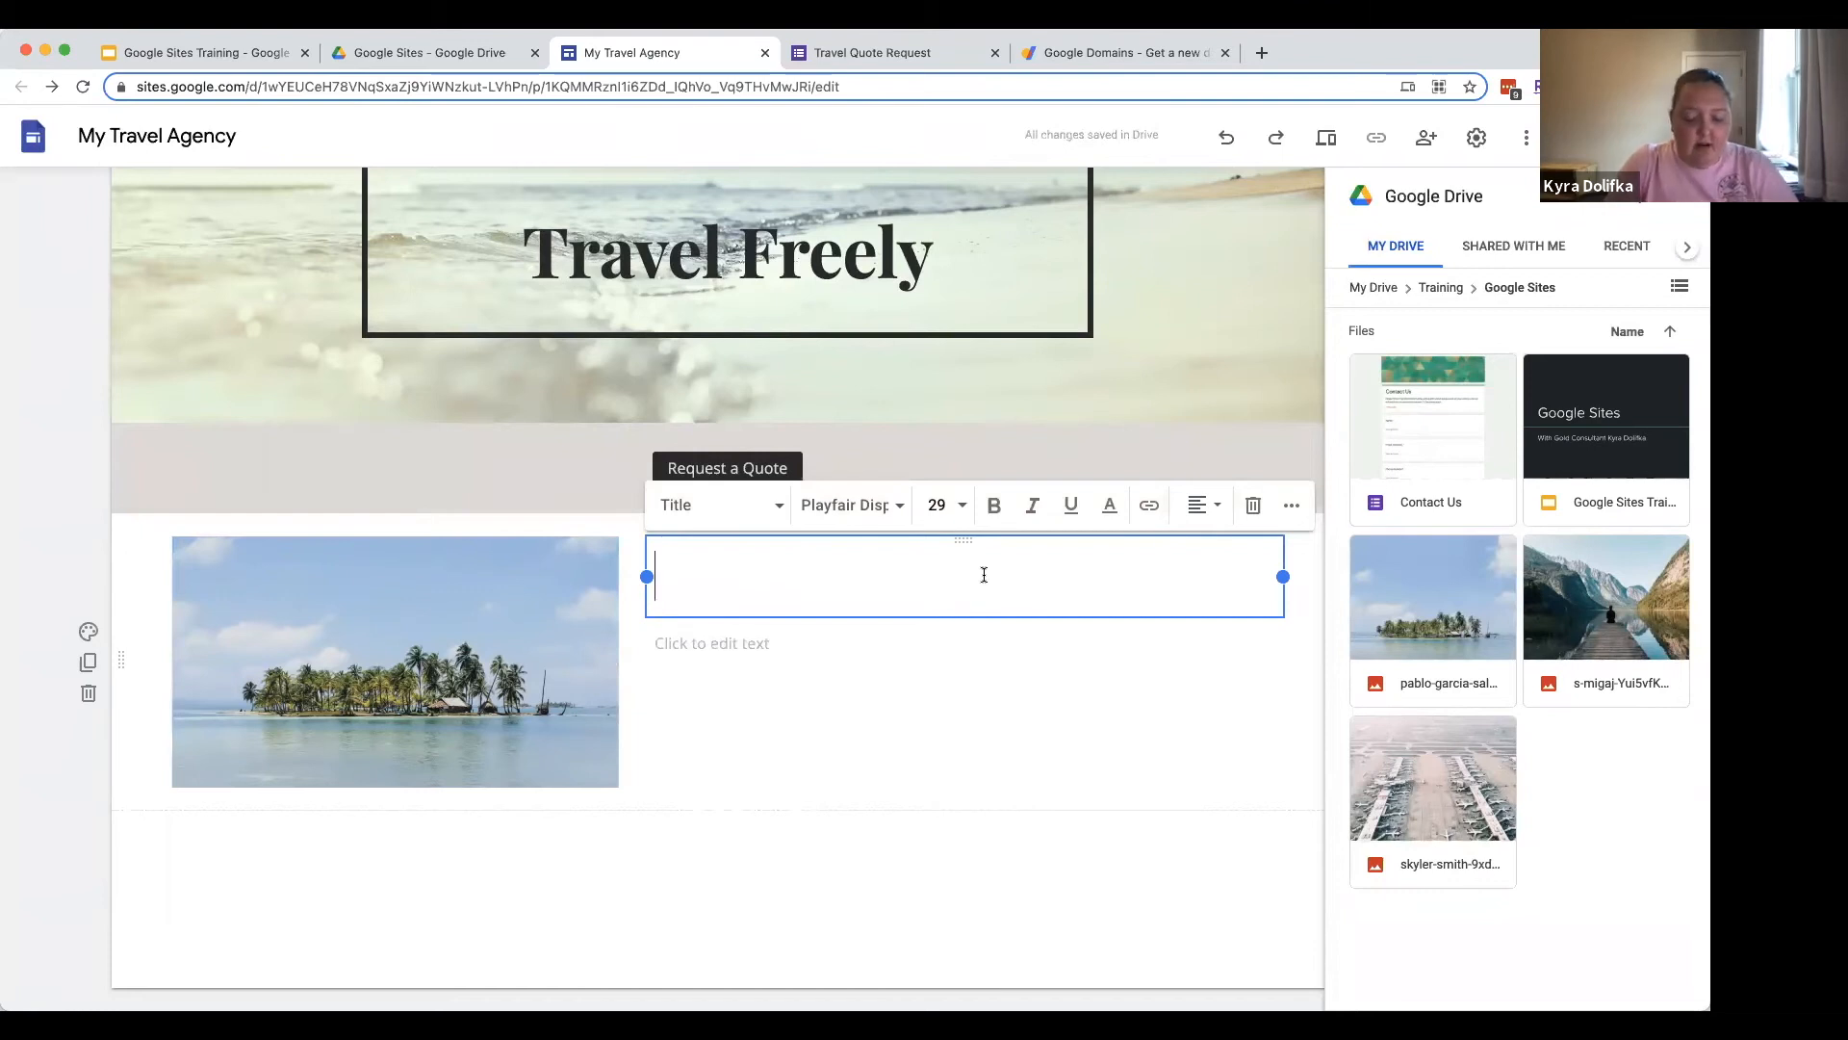
pyautogui.write('Travel')
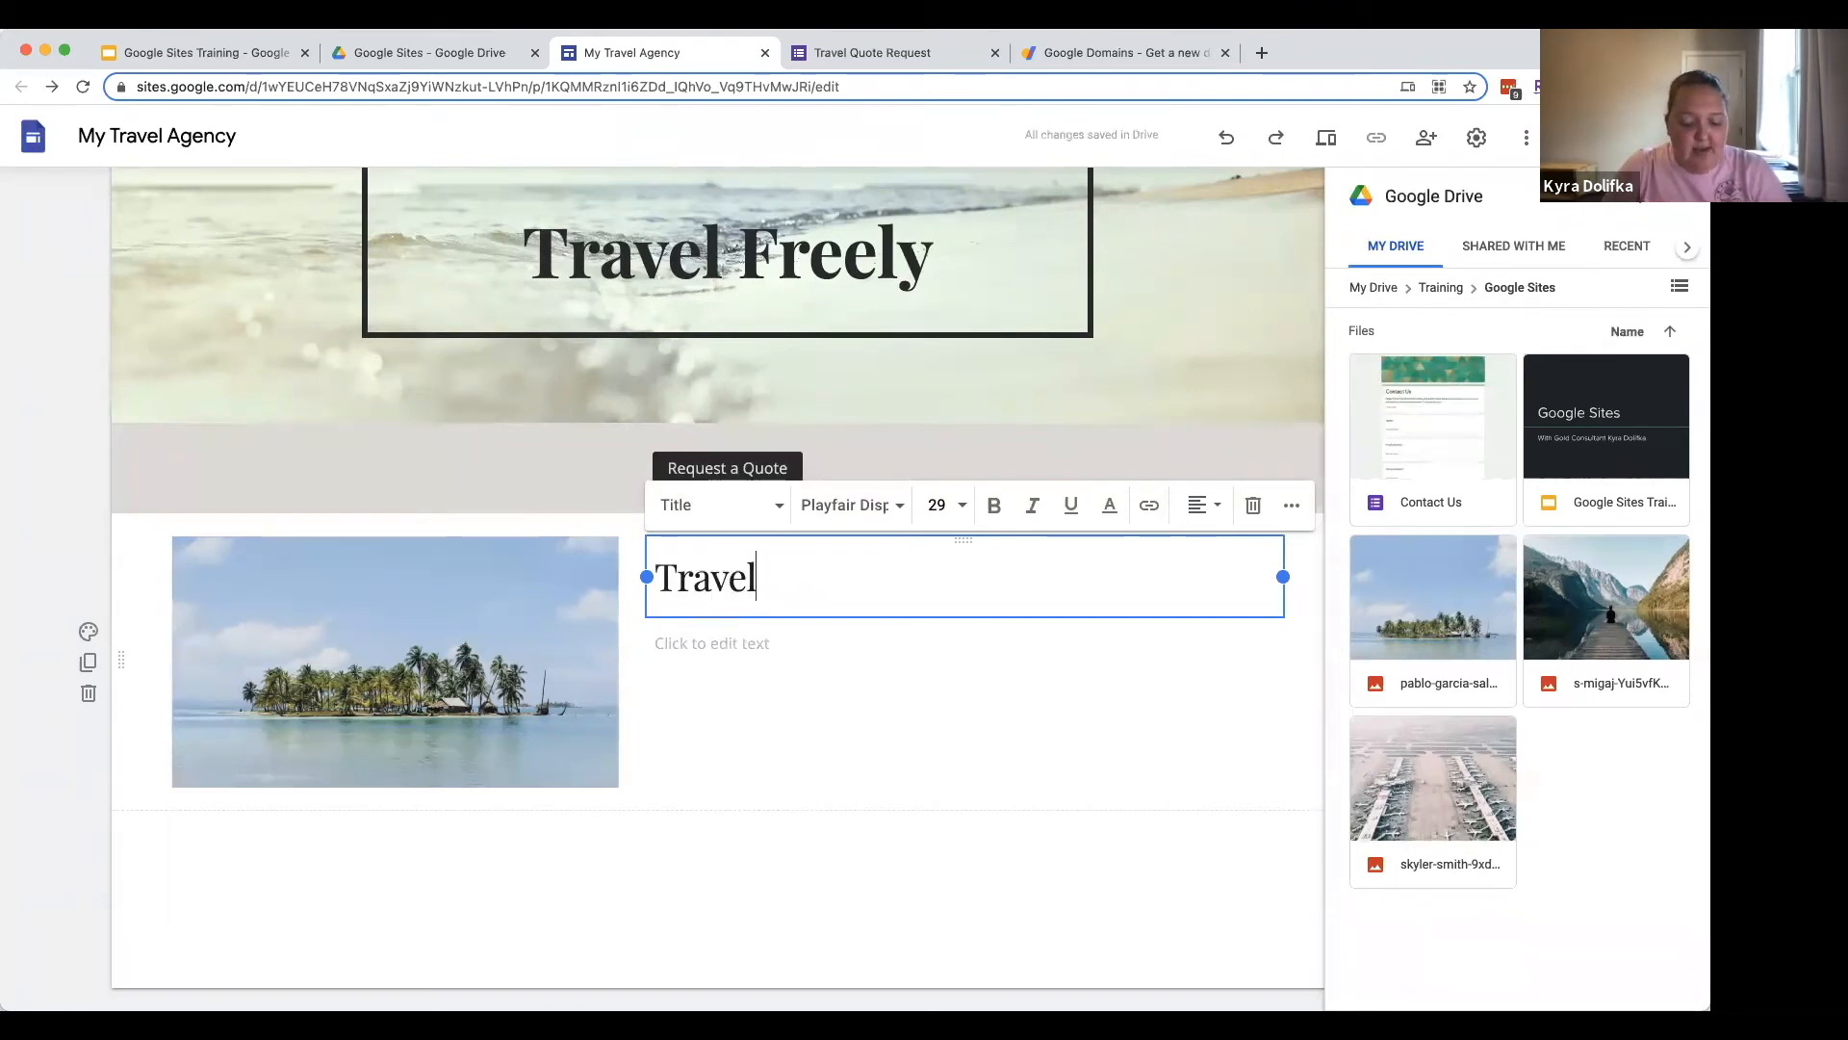
pyautogui.write(' the World')
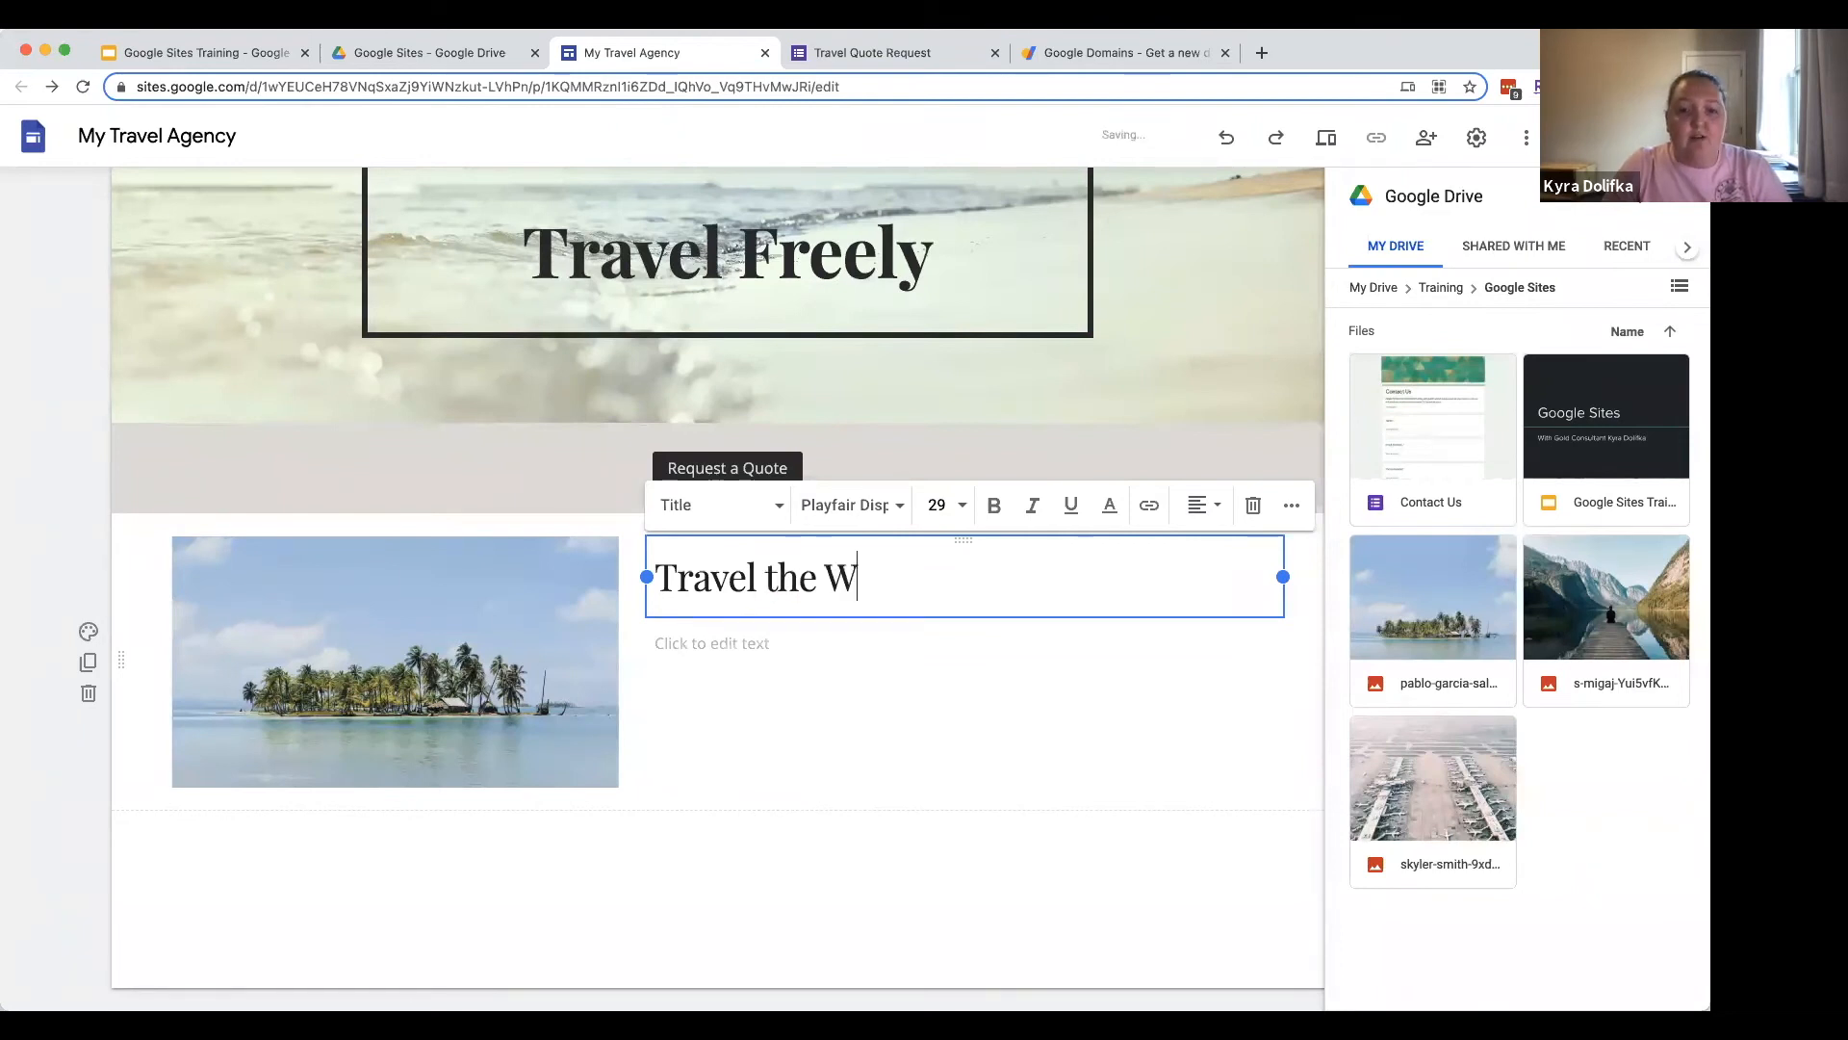
# Step: Enter "We can book flights, hotel and resort accommodations, and more!" as the text under the "Travel the World" heading and close the Drive file browser
pyautogui.click(868, 642)
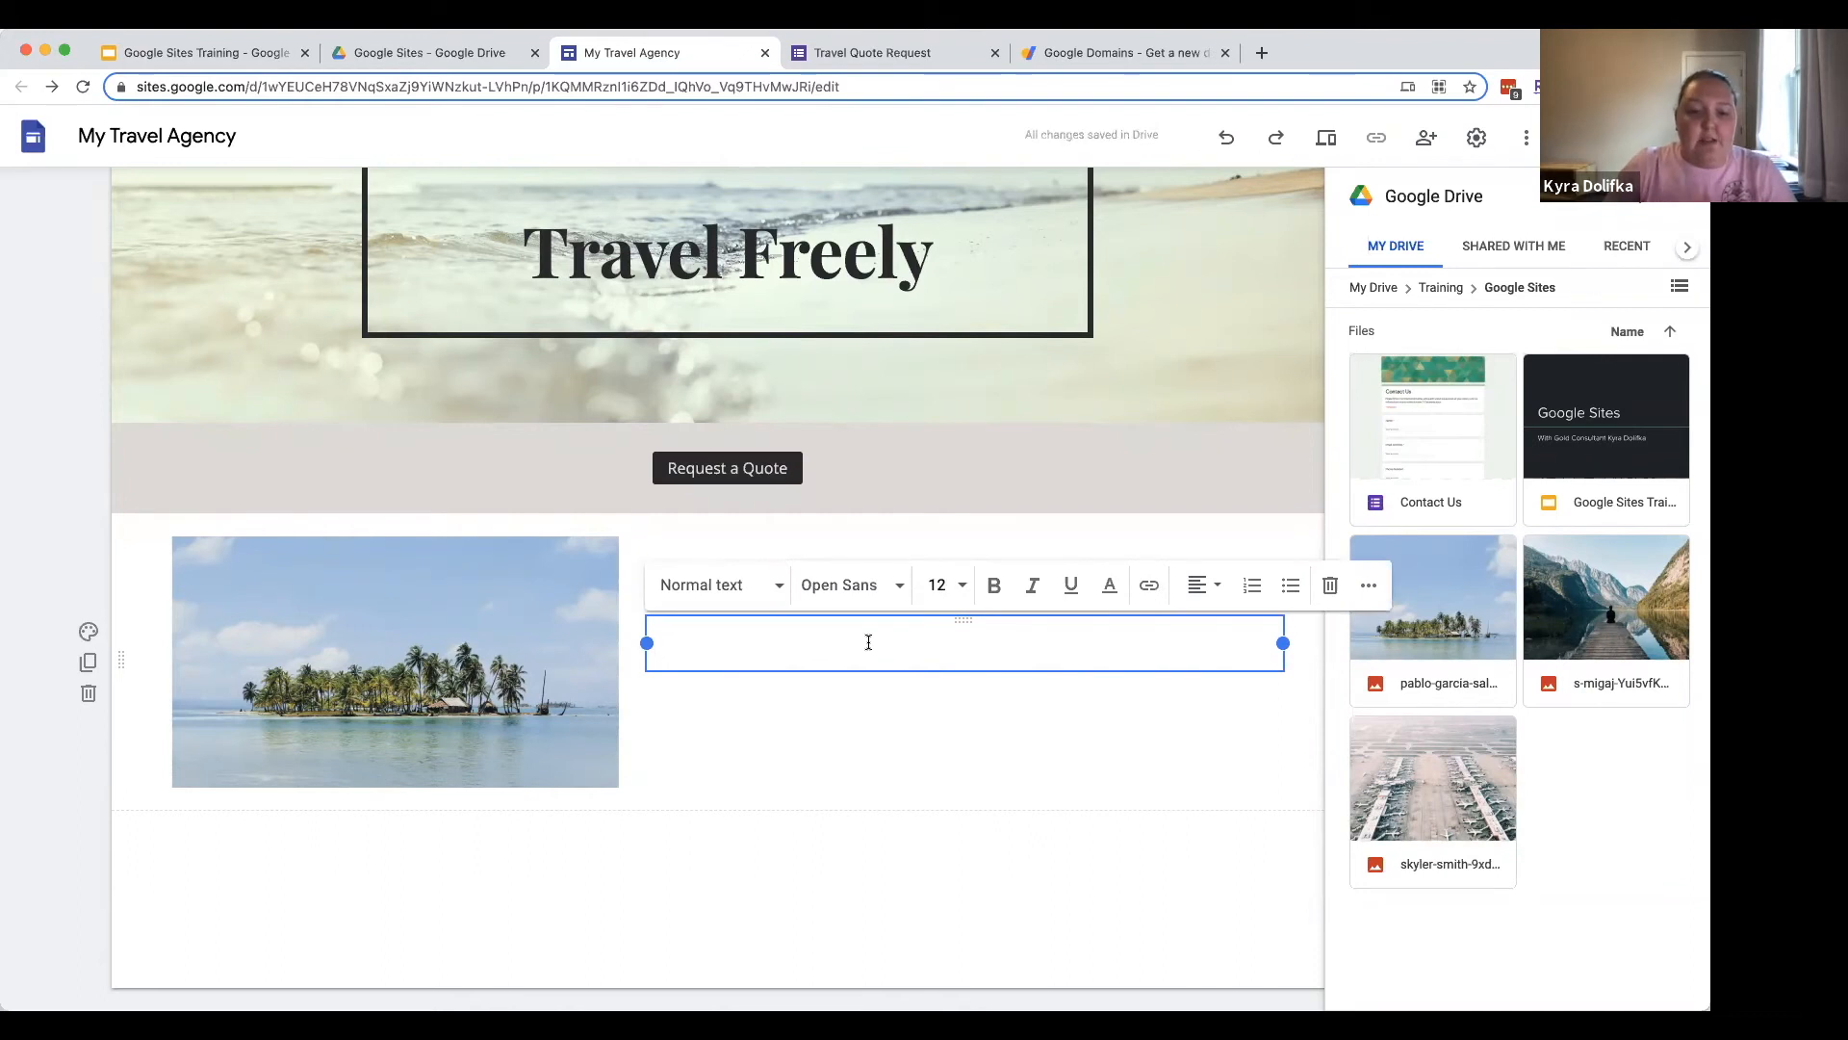
pyautogui.write('We can book flights, ')
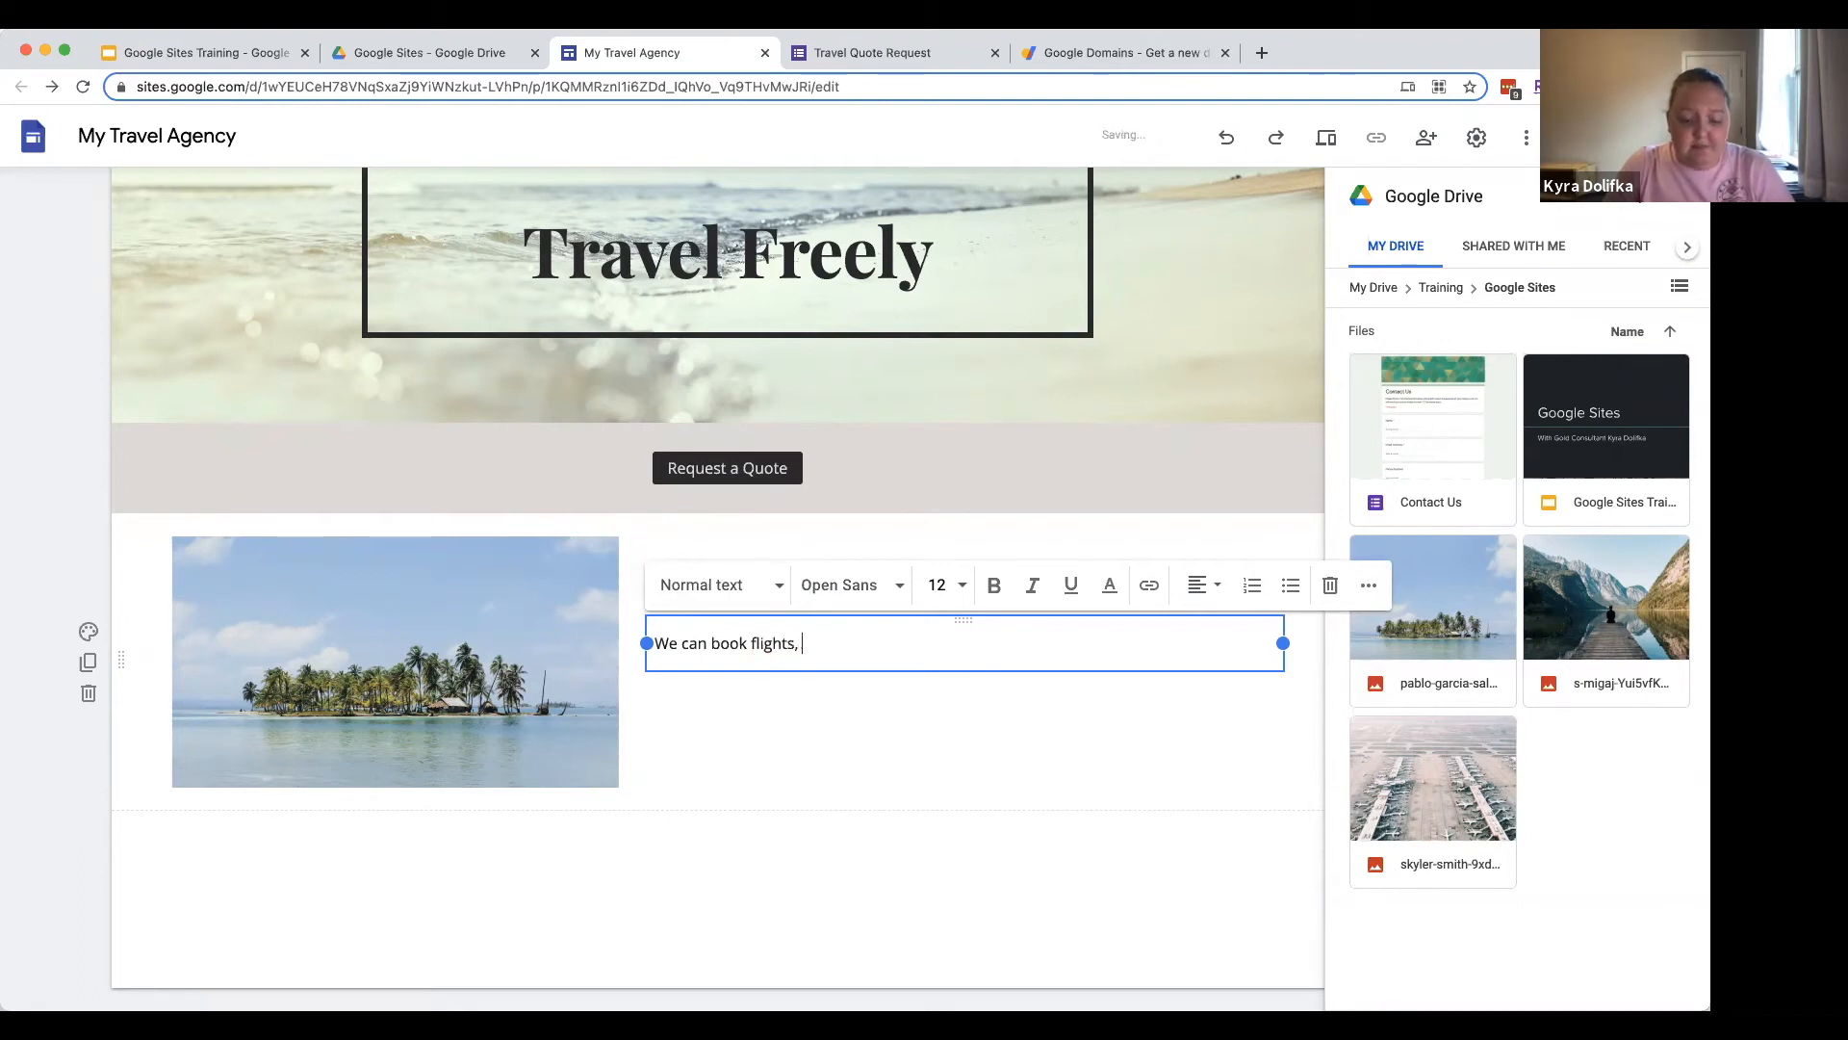
pyautogui.write('hotel and r')
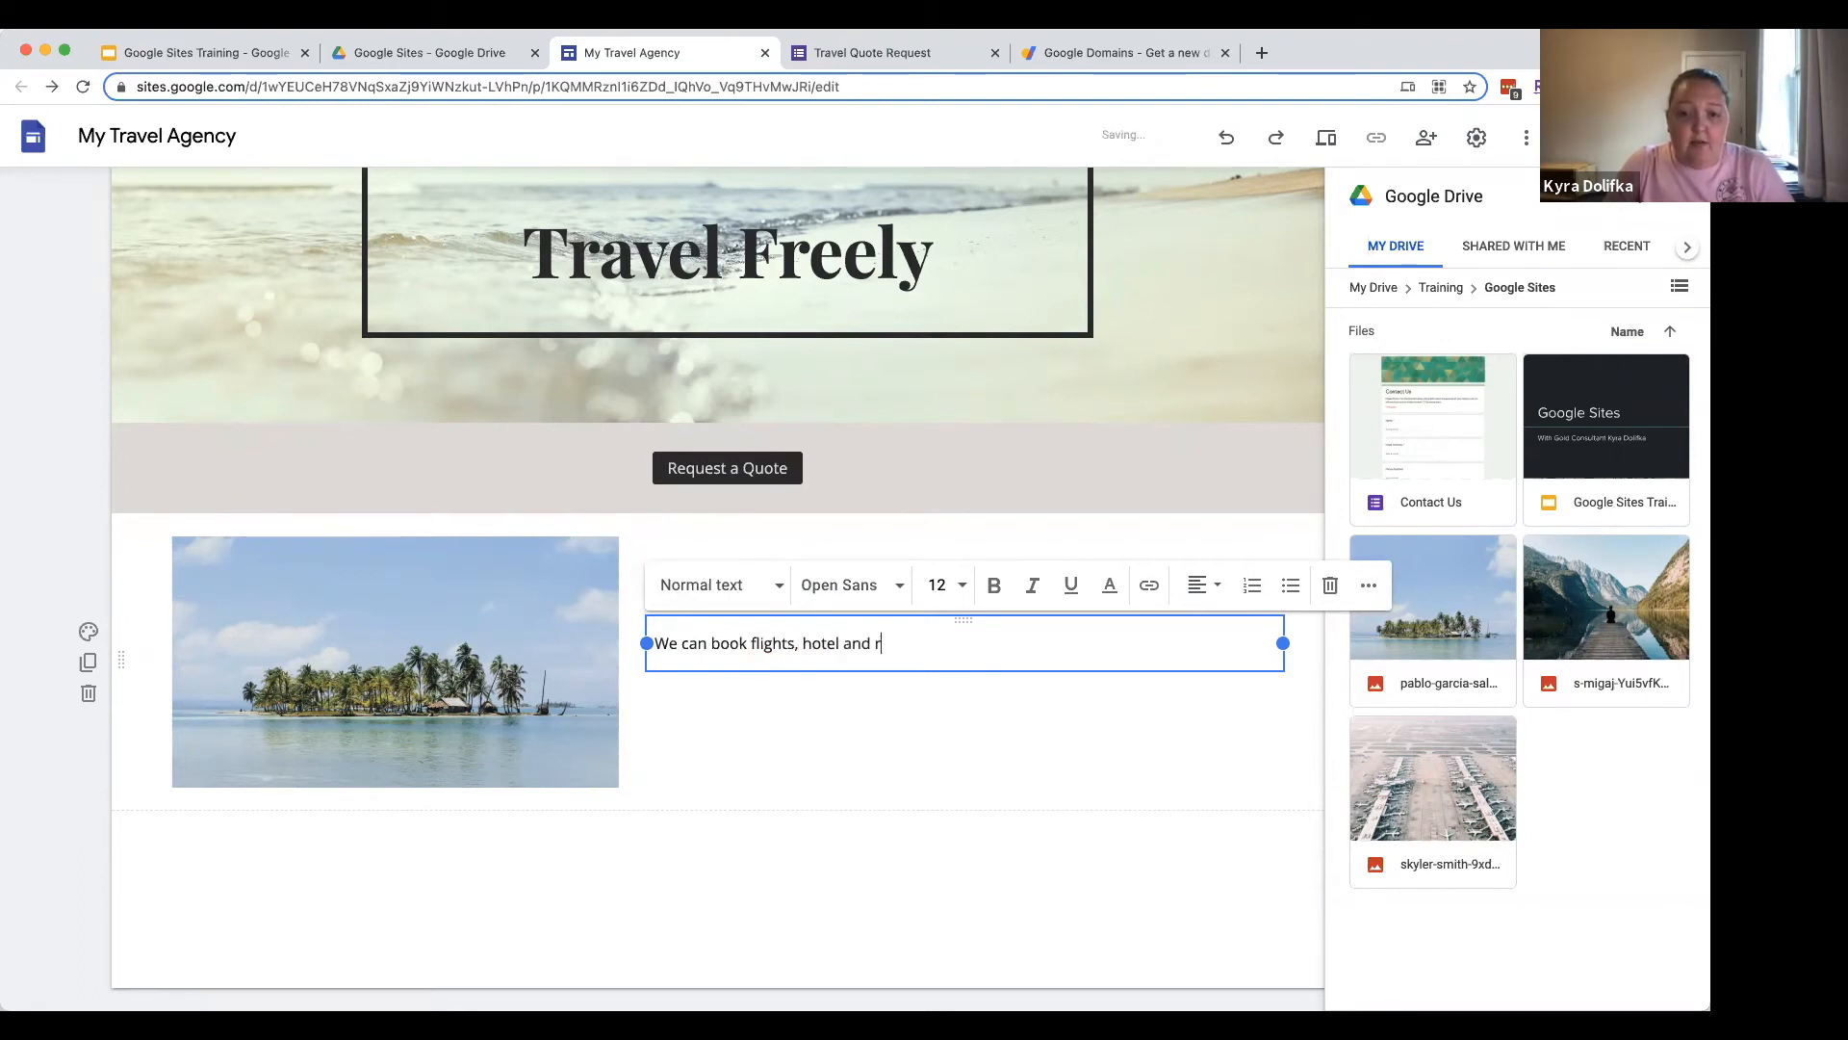
pyautogui.write('esort accom')
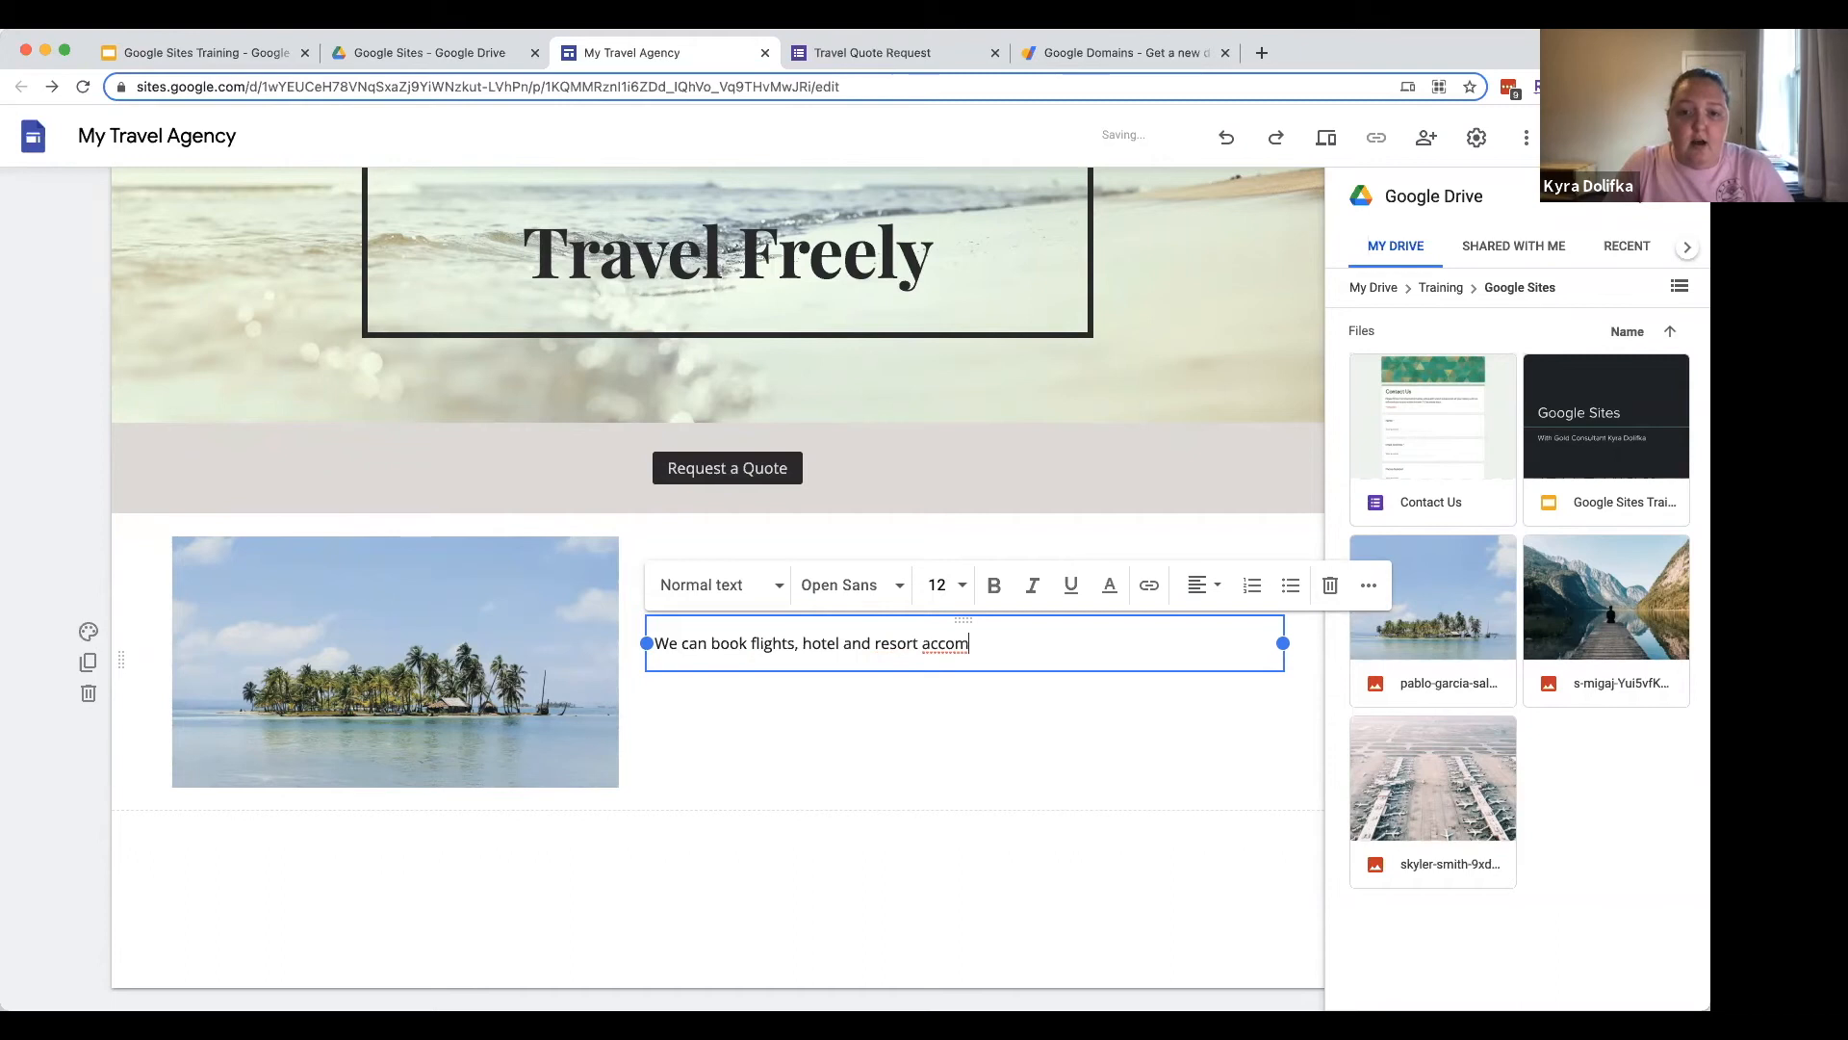
pyautogui.write('odations')
pyautogui.press('BackSpace')
pyautogui.press('BackSpace')
pyautogui.press('BackSpace')
pyautogui.press('BackSpace')
pyautogui.press('BackSpace')
pyautogui.press('BackSpace')
pyautogui.press('BackSpace')
pyautogui.press('BackSpace')
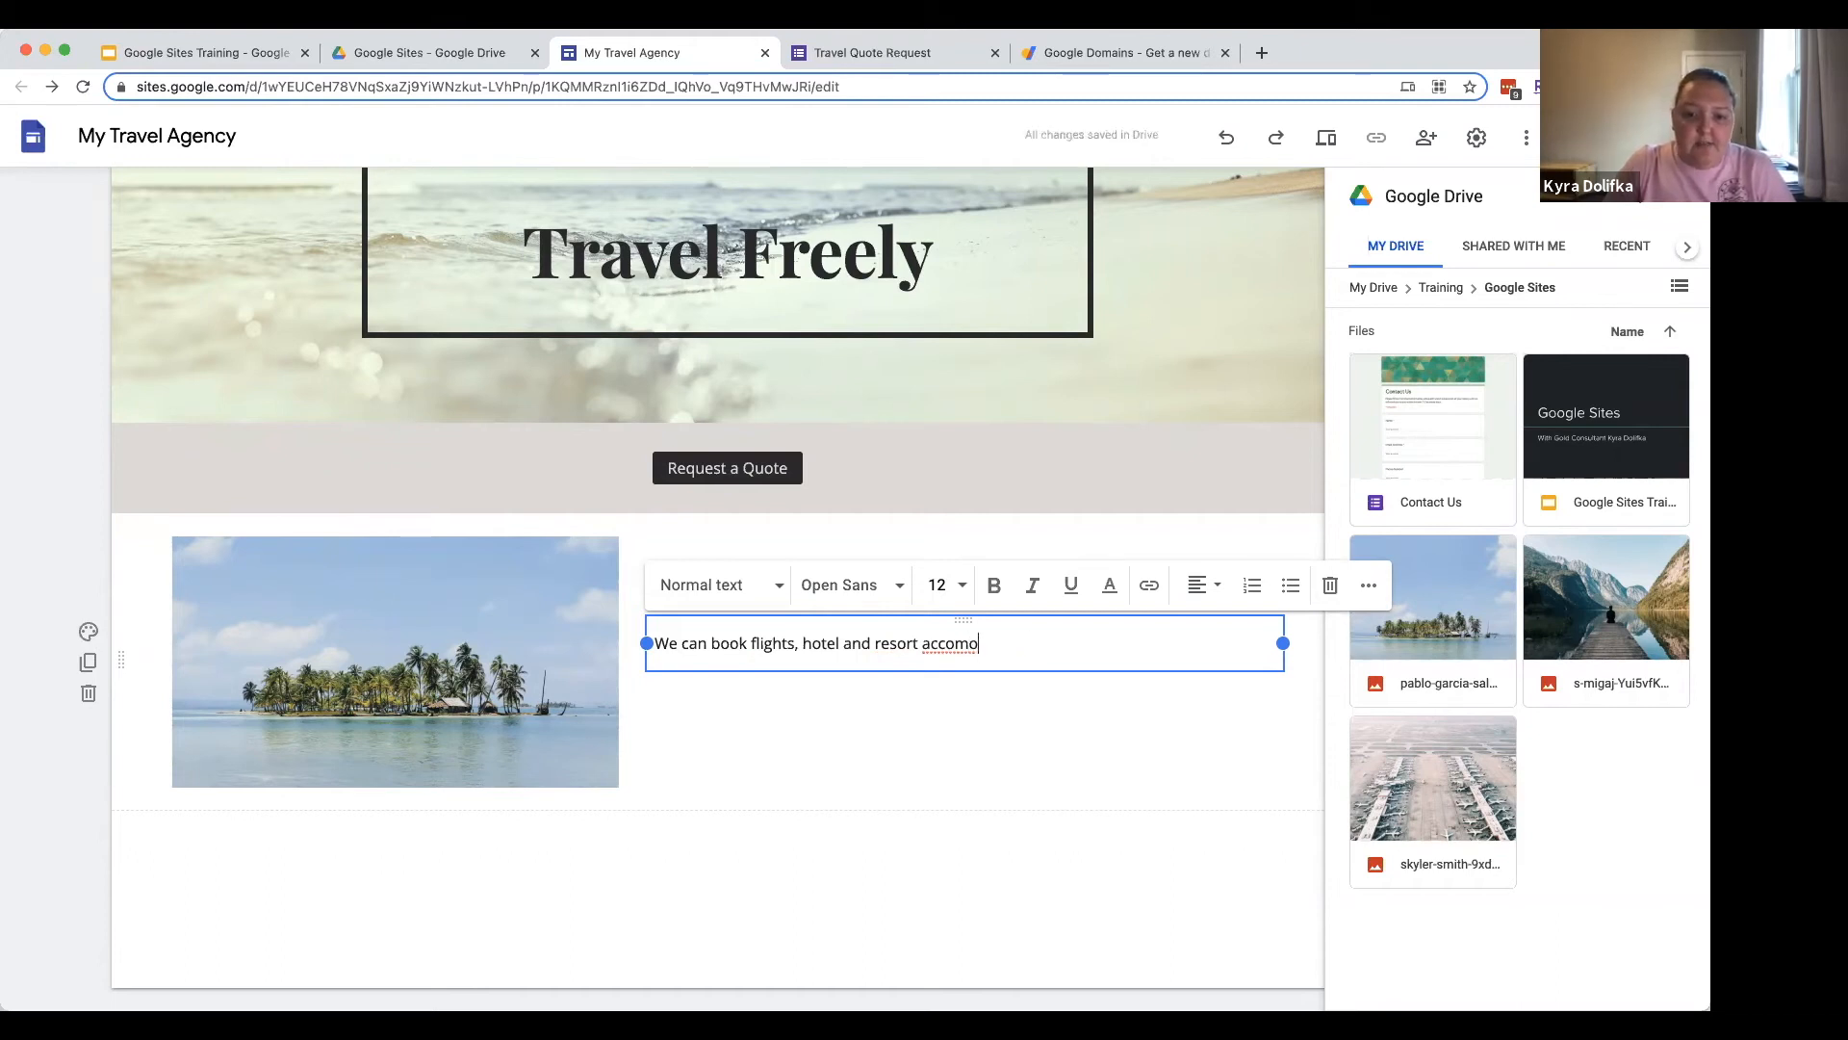
pyautogui.write('modations, ')
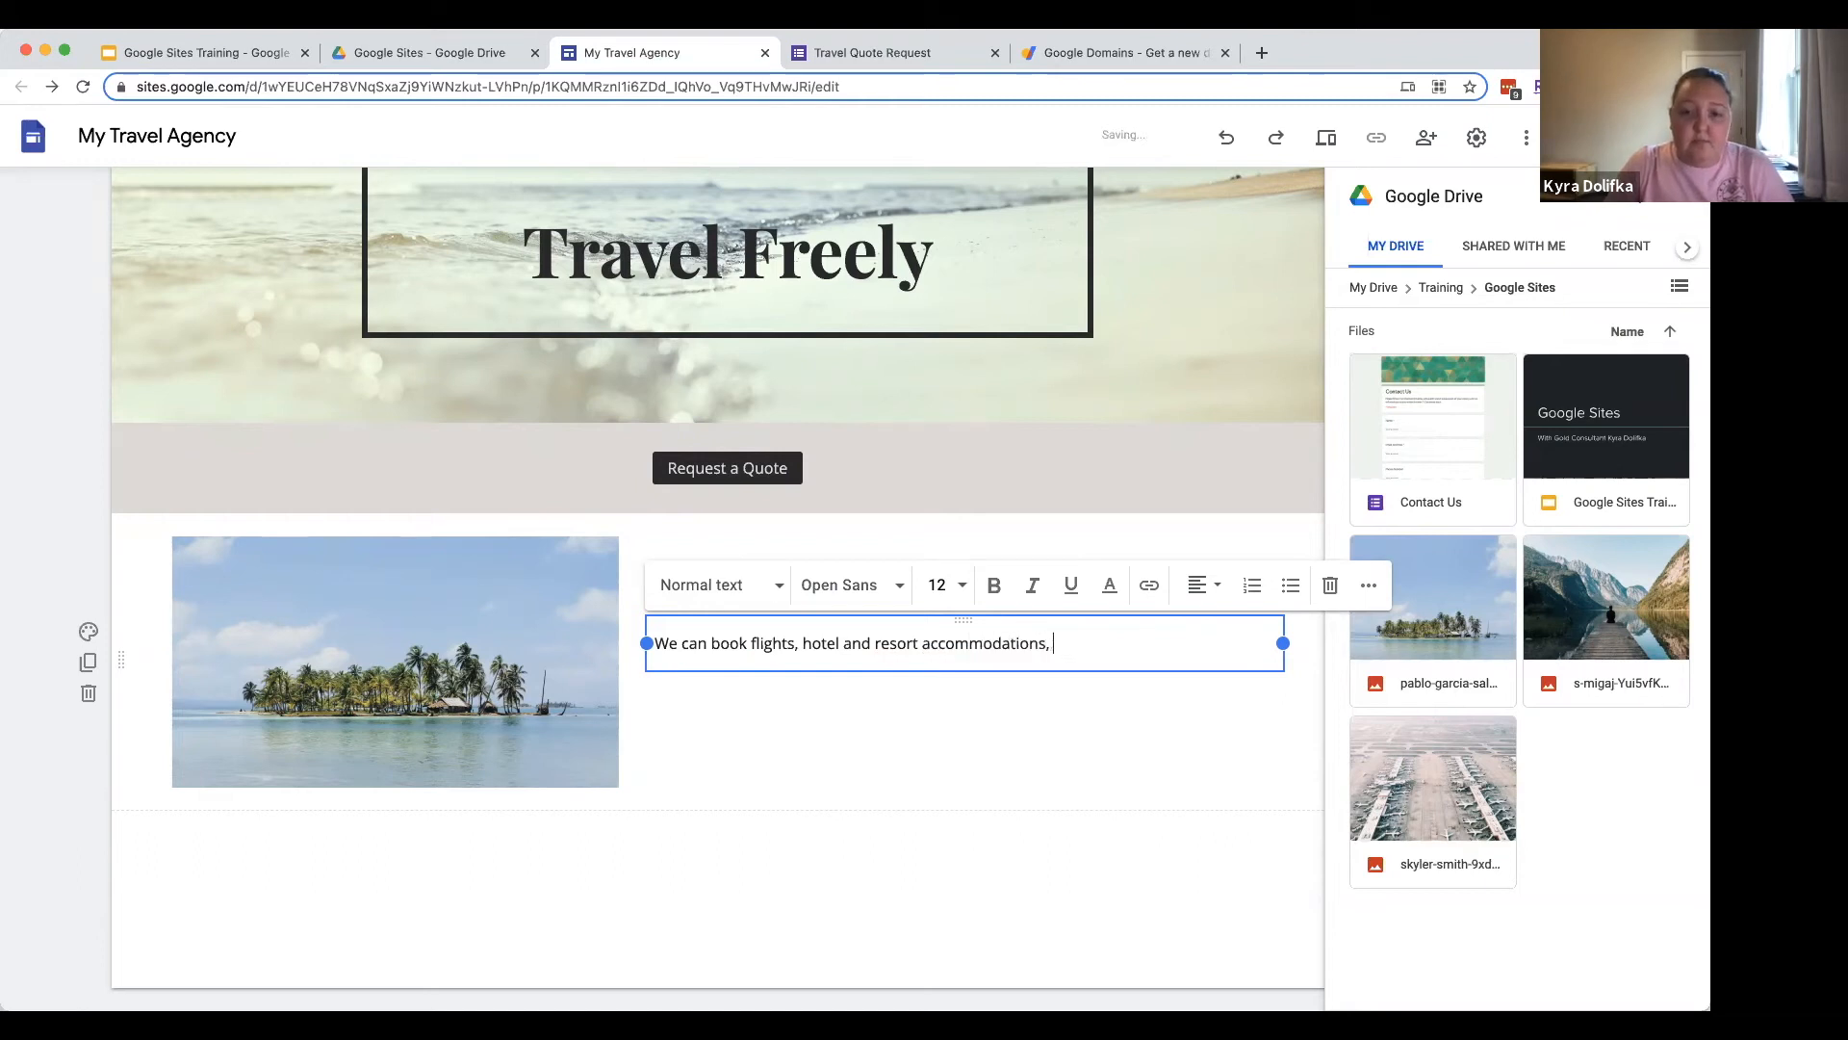
pyautogui.write('and more!')
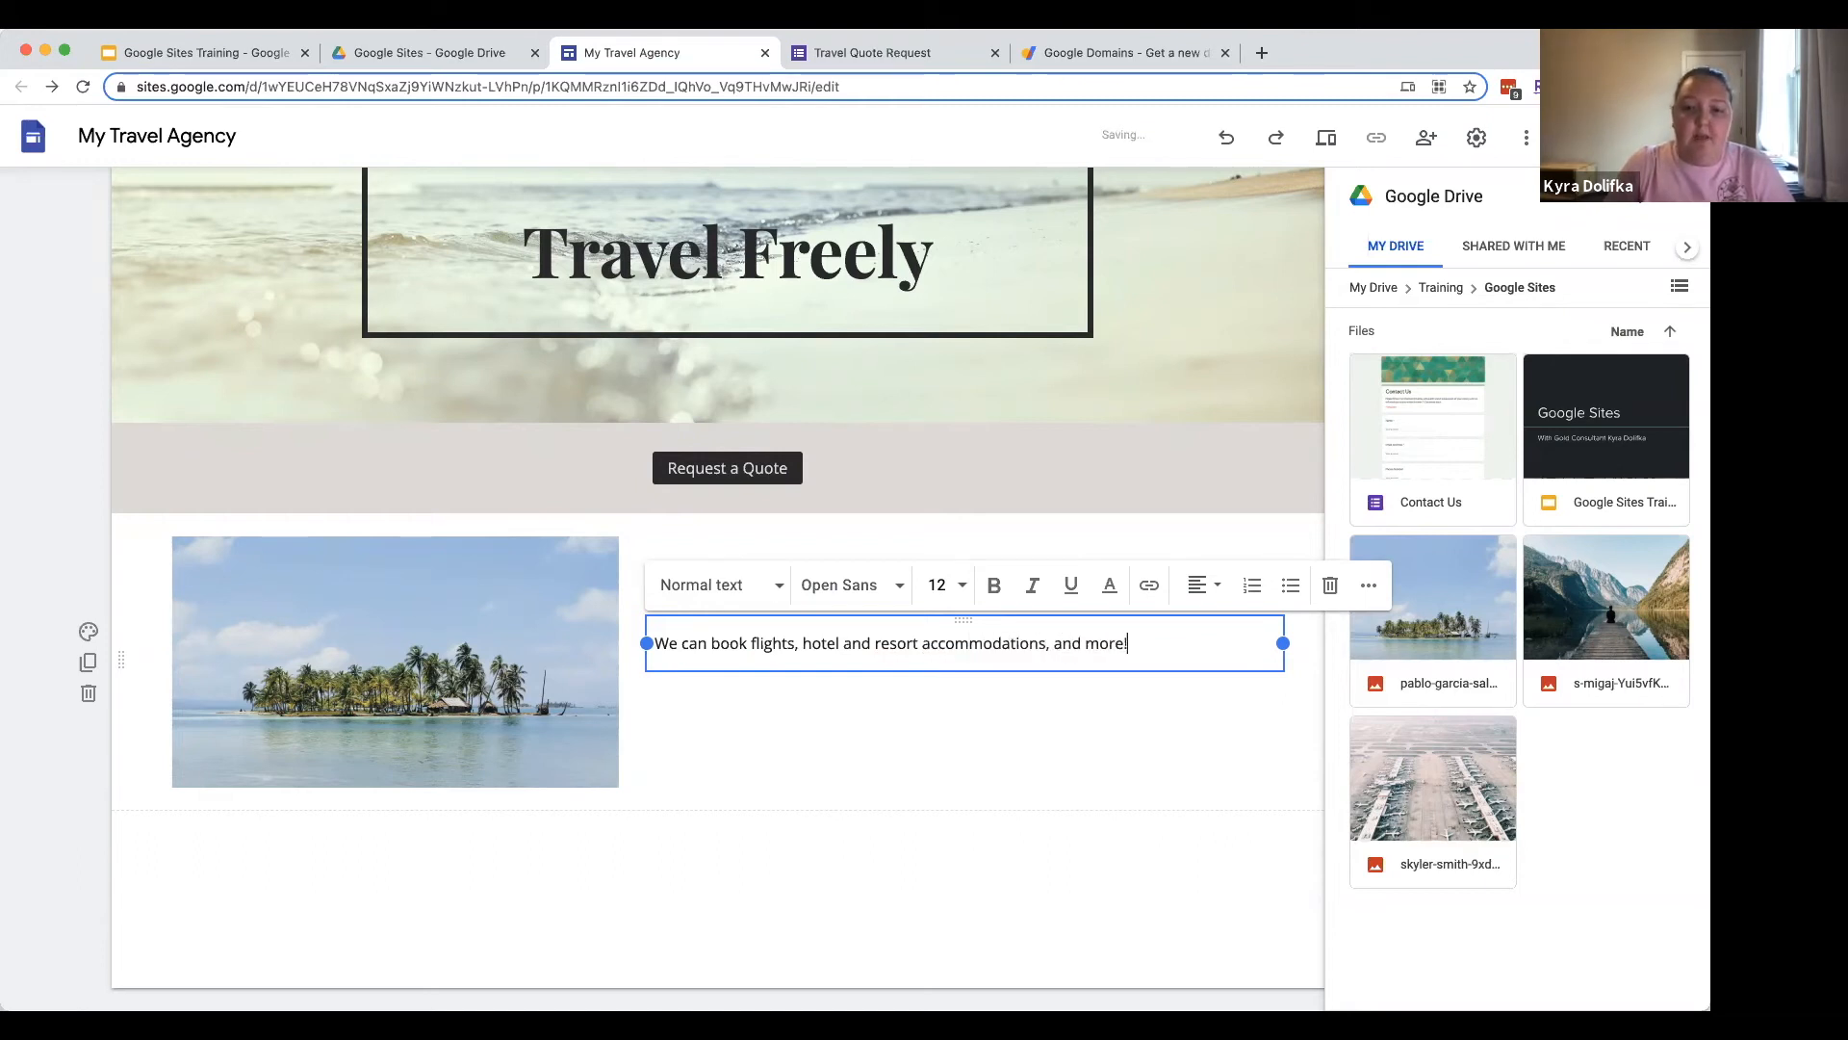
pyautogui.click(770, 845)
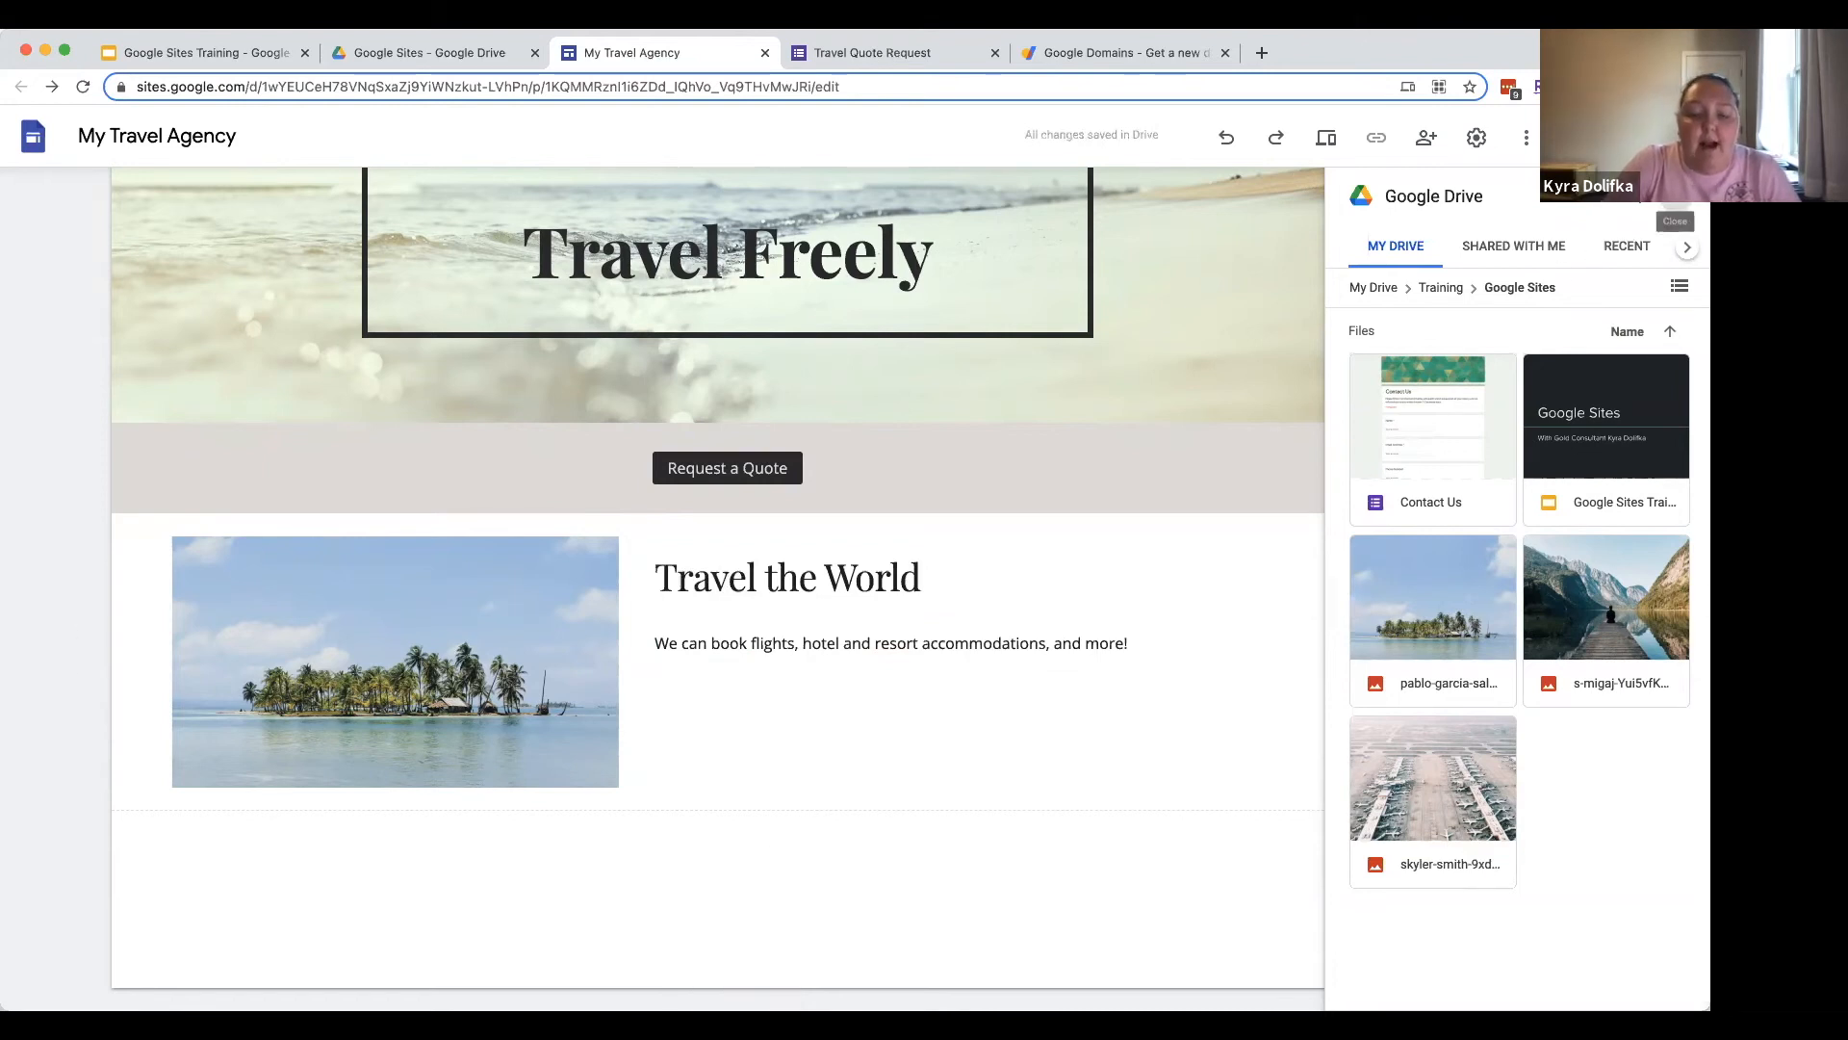
pyautogui.click(1674, 198)
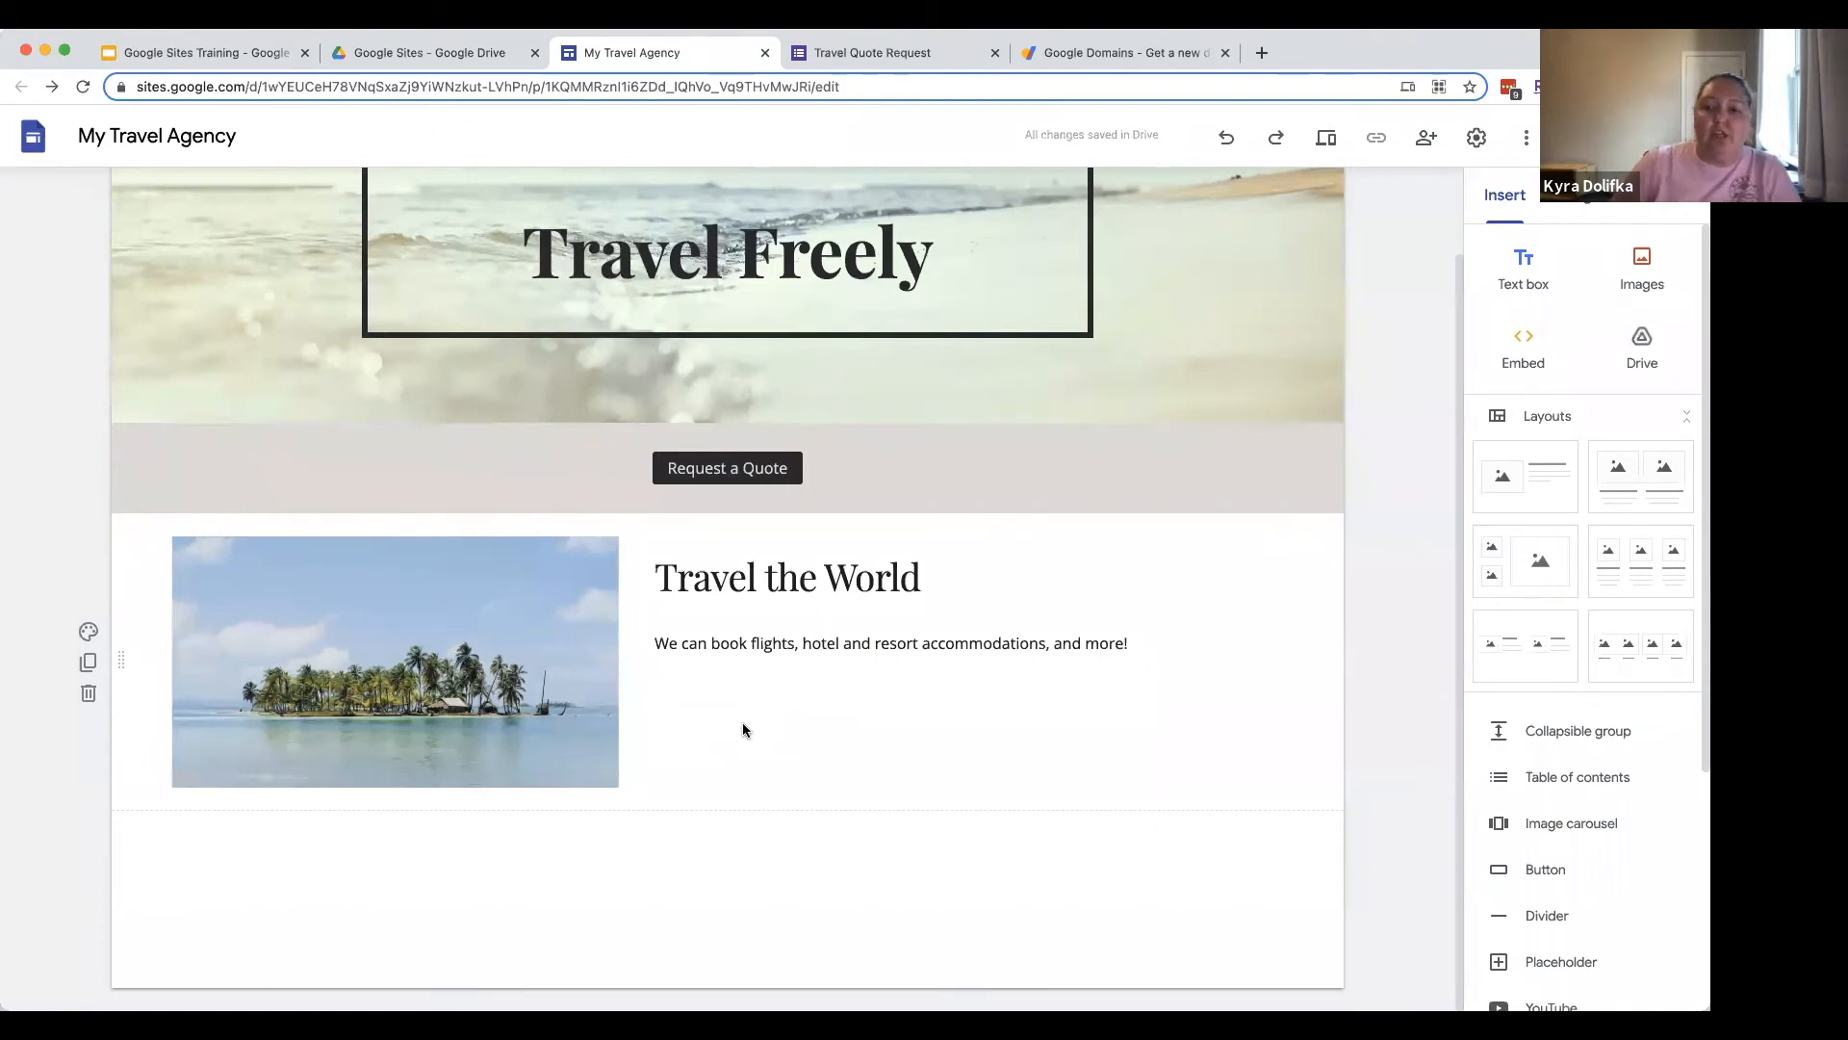
# Step: Try a layout with three images above headings and text below the island section, and delete that section
pyautogui.click(1640, 563)
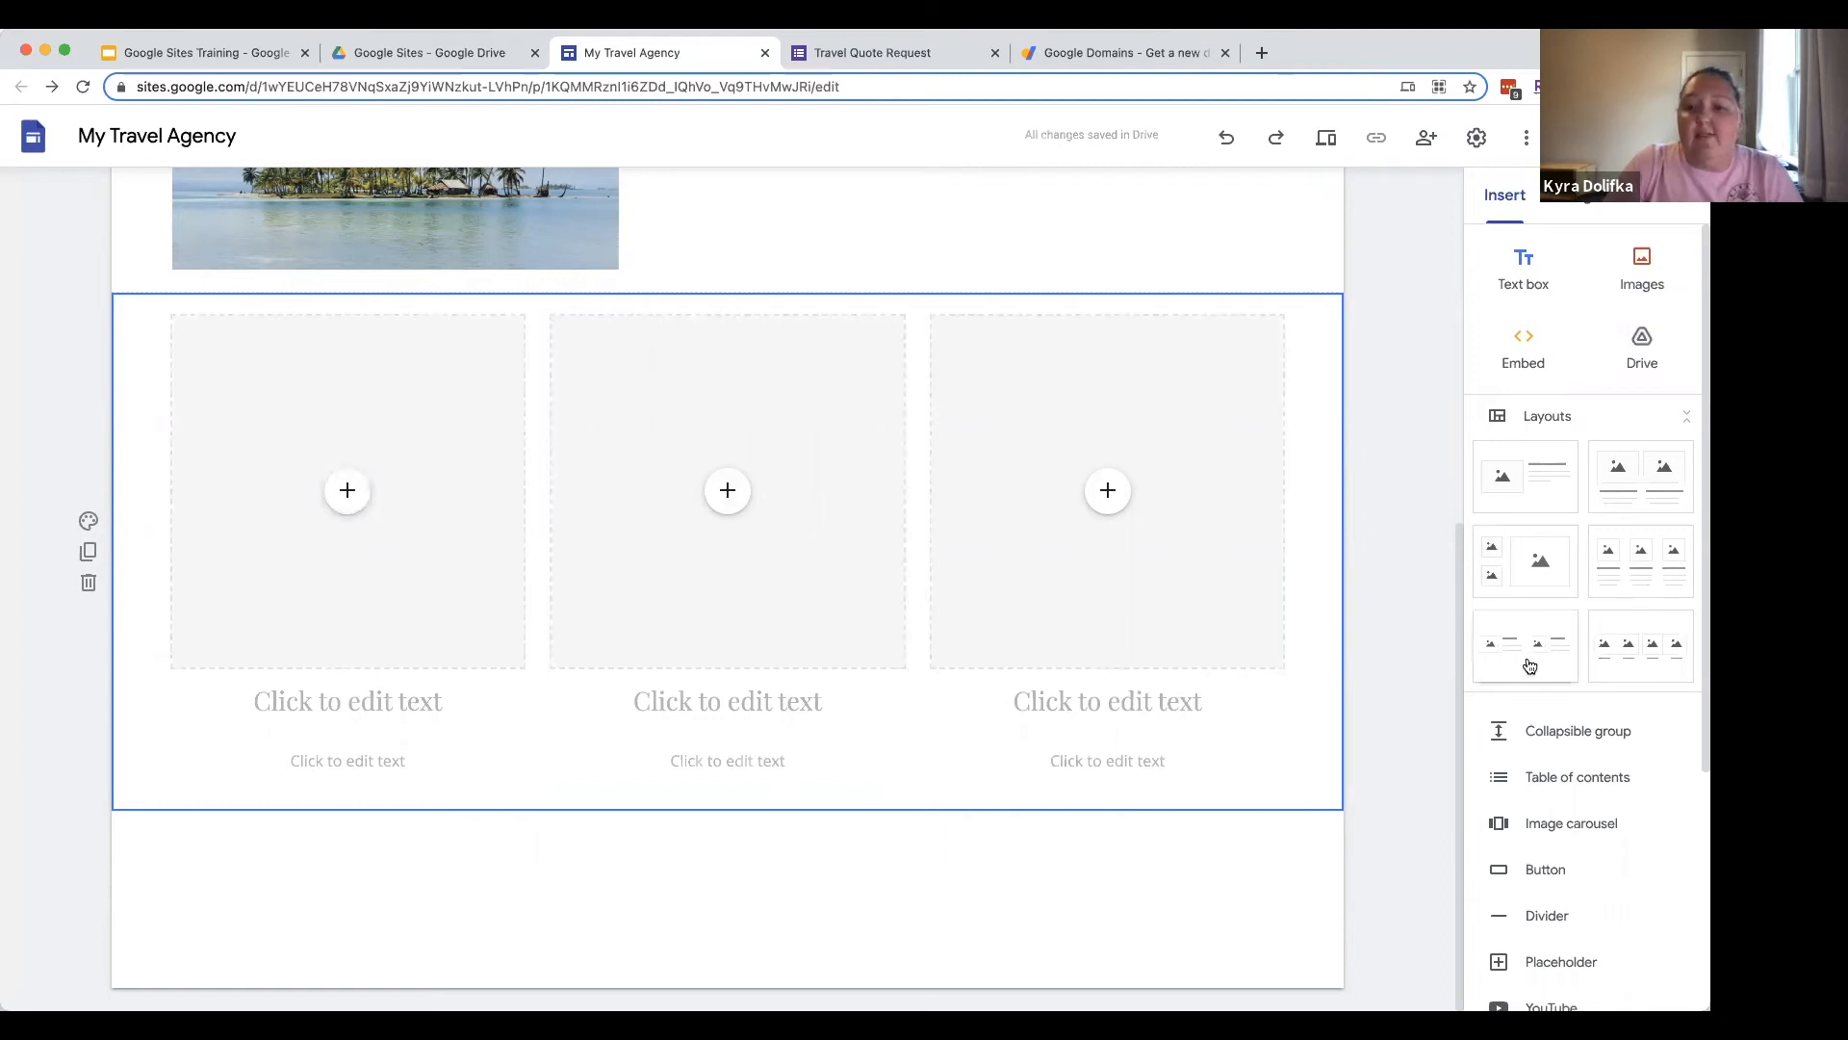
pyautogui.click(88, 582)
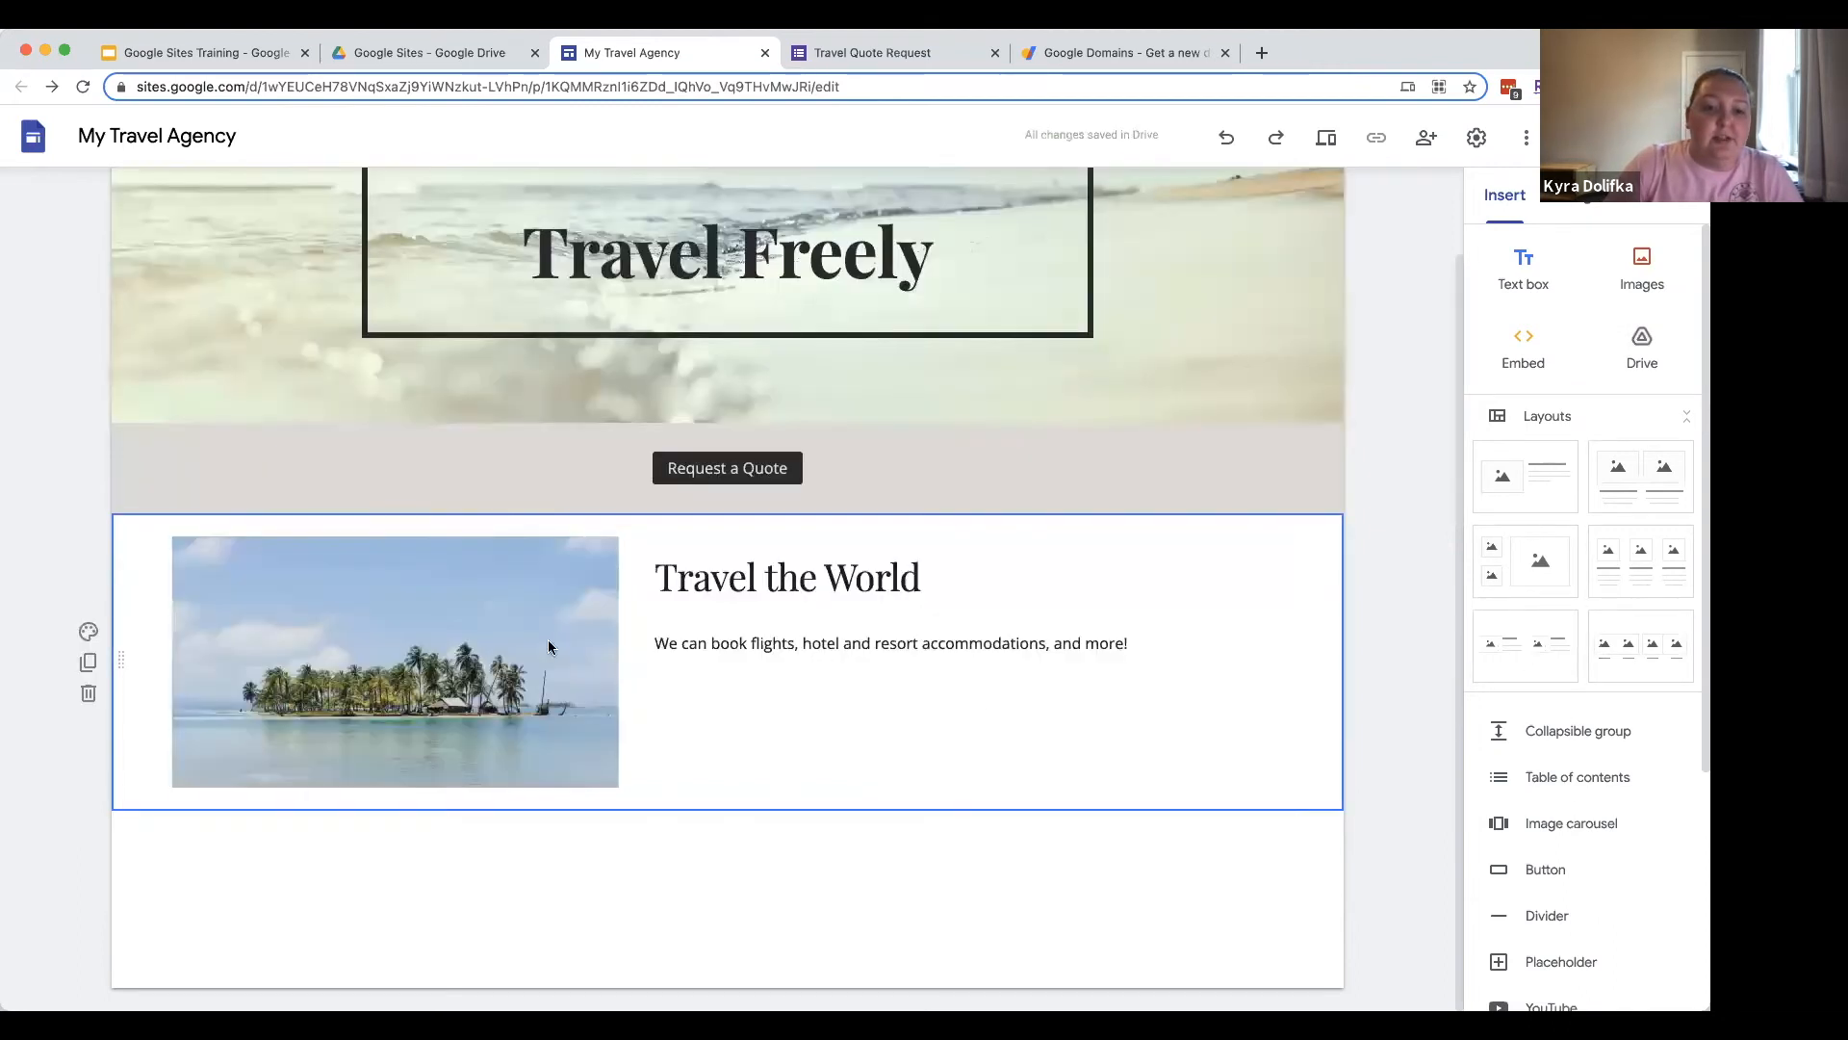
# Step: Apply the Style 2 section color to the "Travel the World" section
pyautogui.click(87, 634)
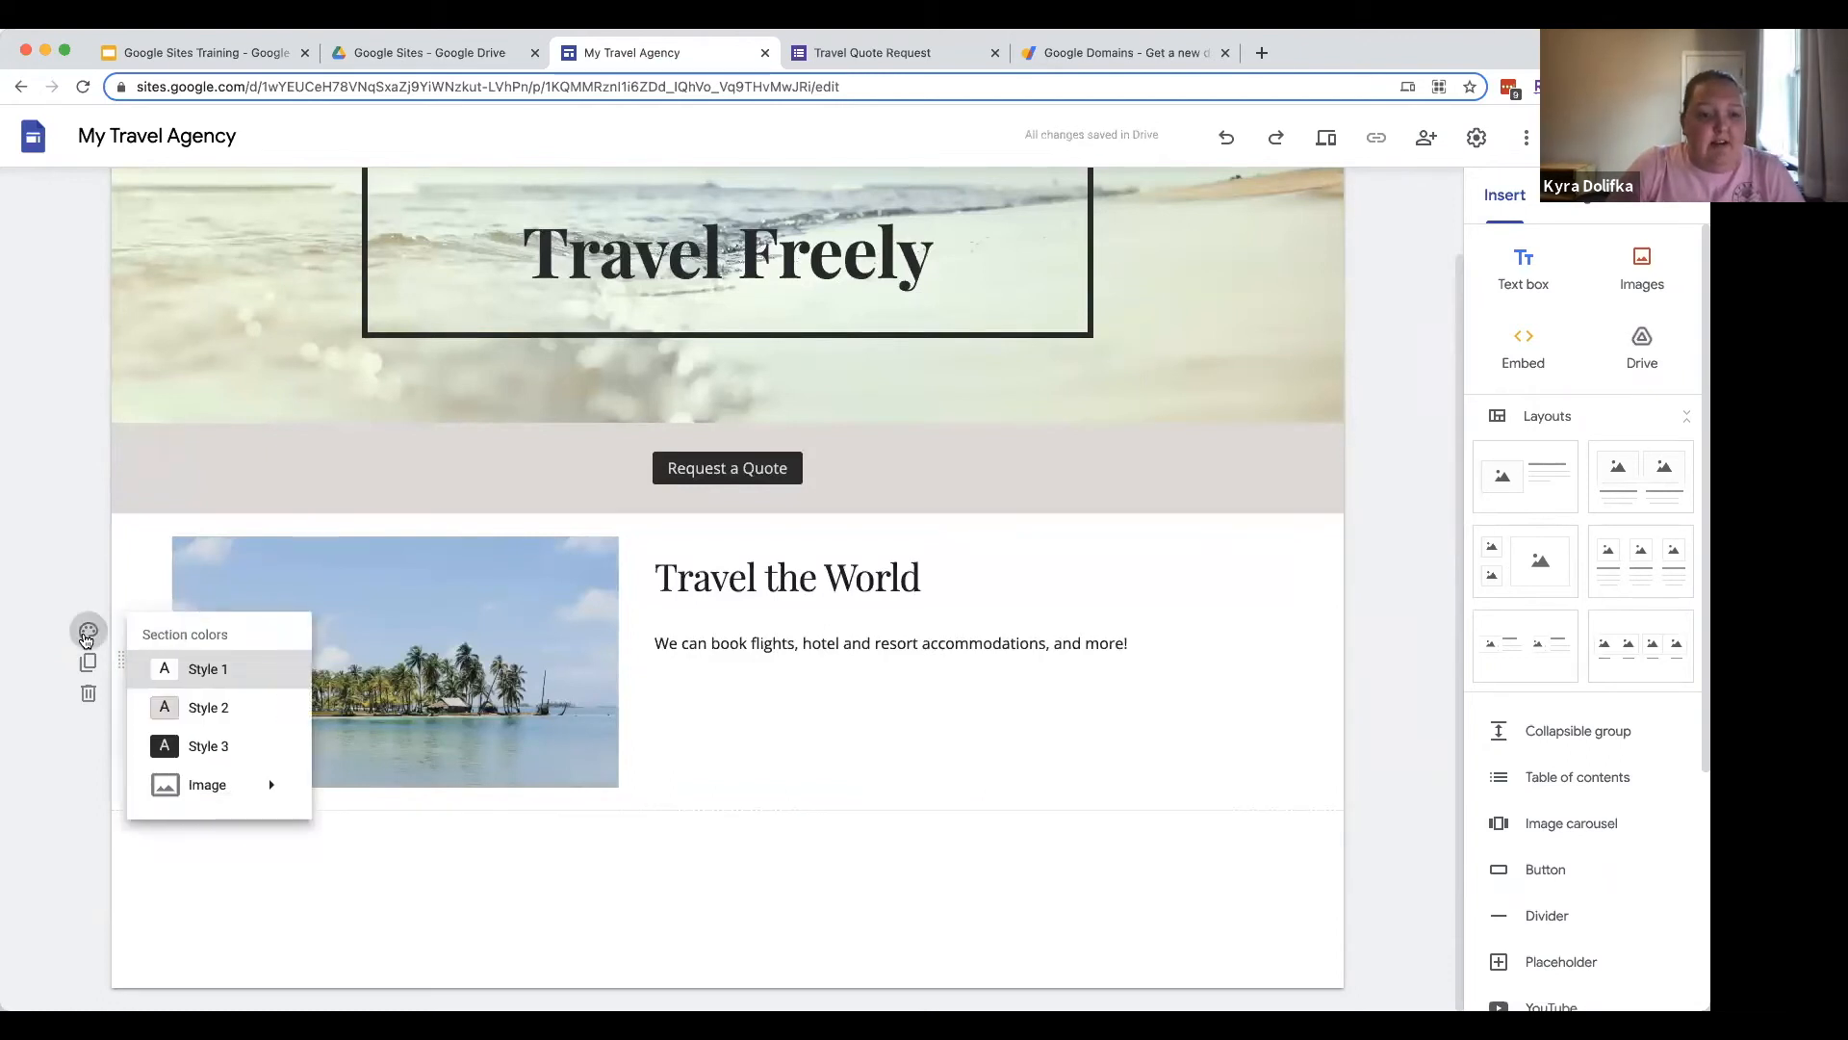
pyautogui.click(197, 710)
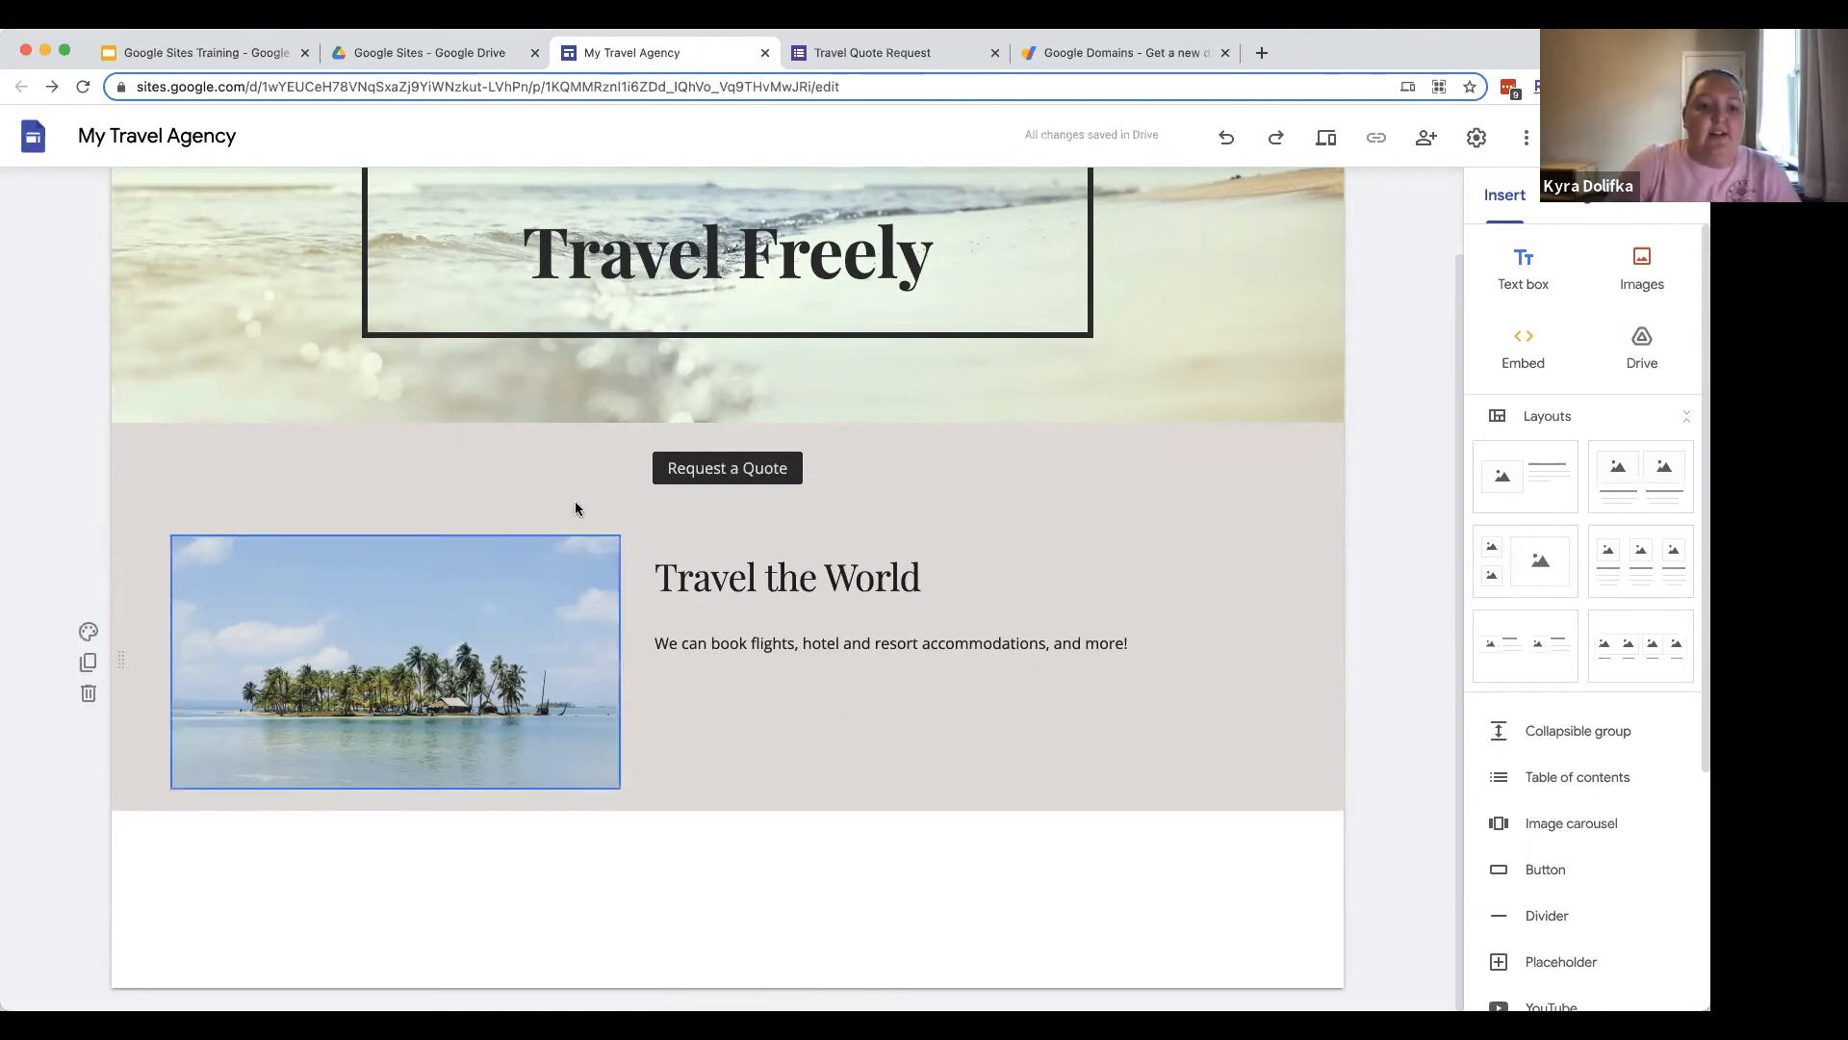
# Step: Duplicate the "Request a Quote" button section and move the copy below the "Travel the World" section
pyautogui.click(523, 459)
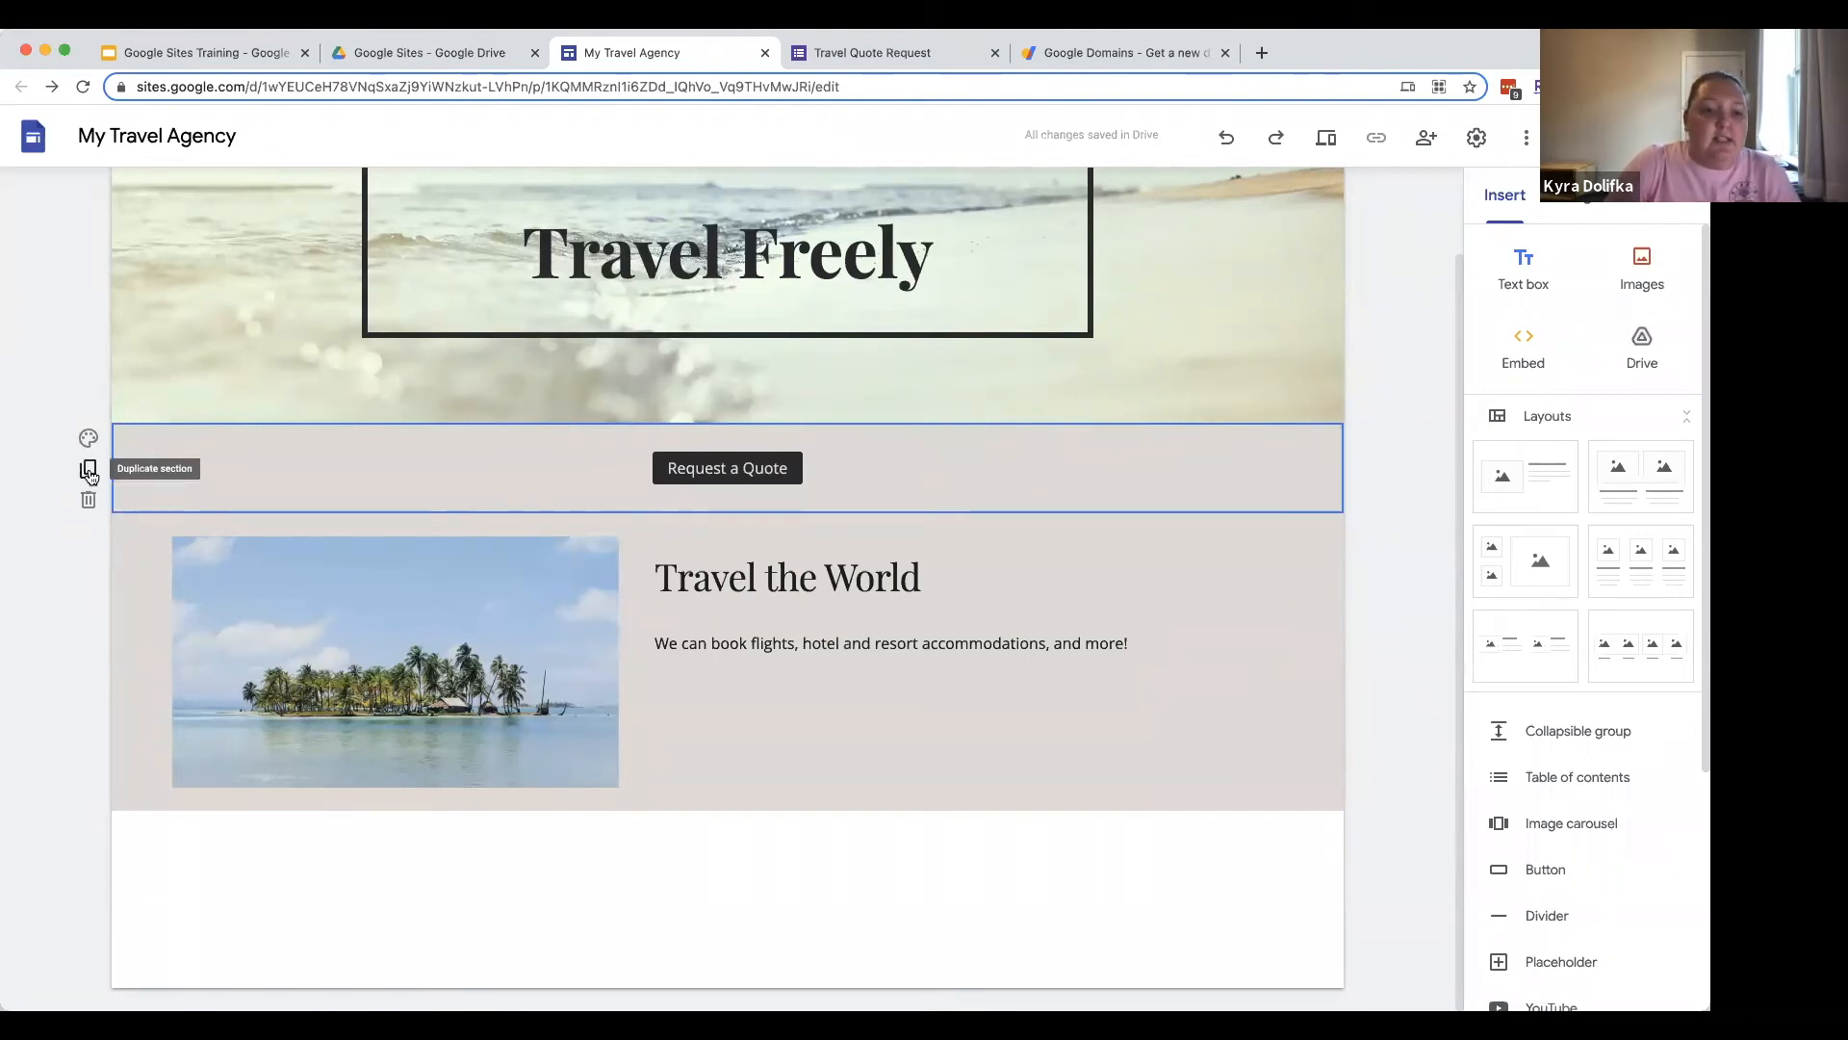
pyautogui.click(88, 471)
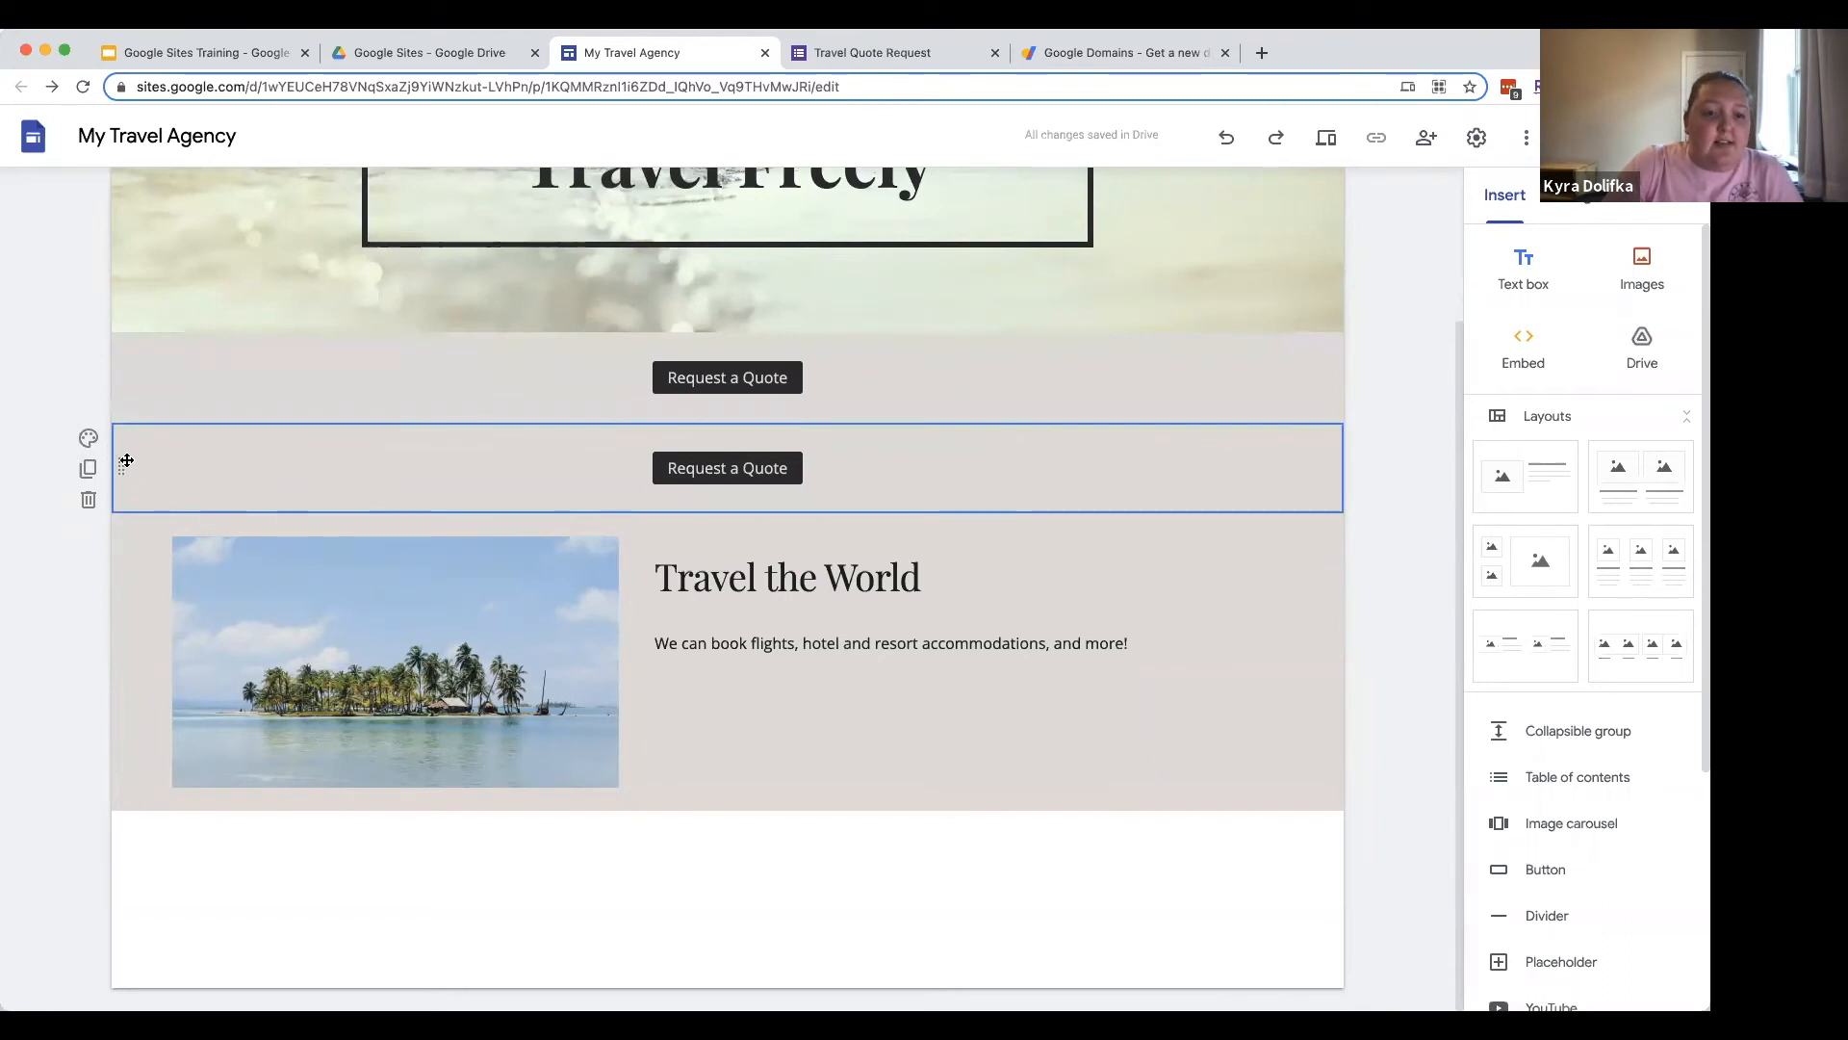
pyautogui.moveTo(124, 466); pyautogui.dragTo(116, 823)
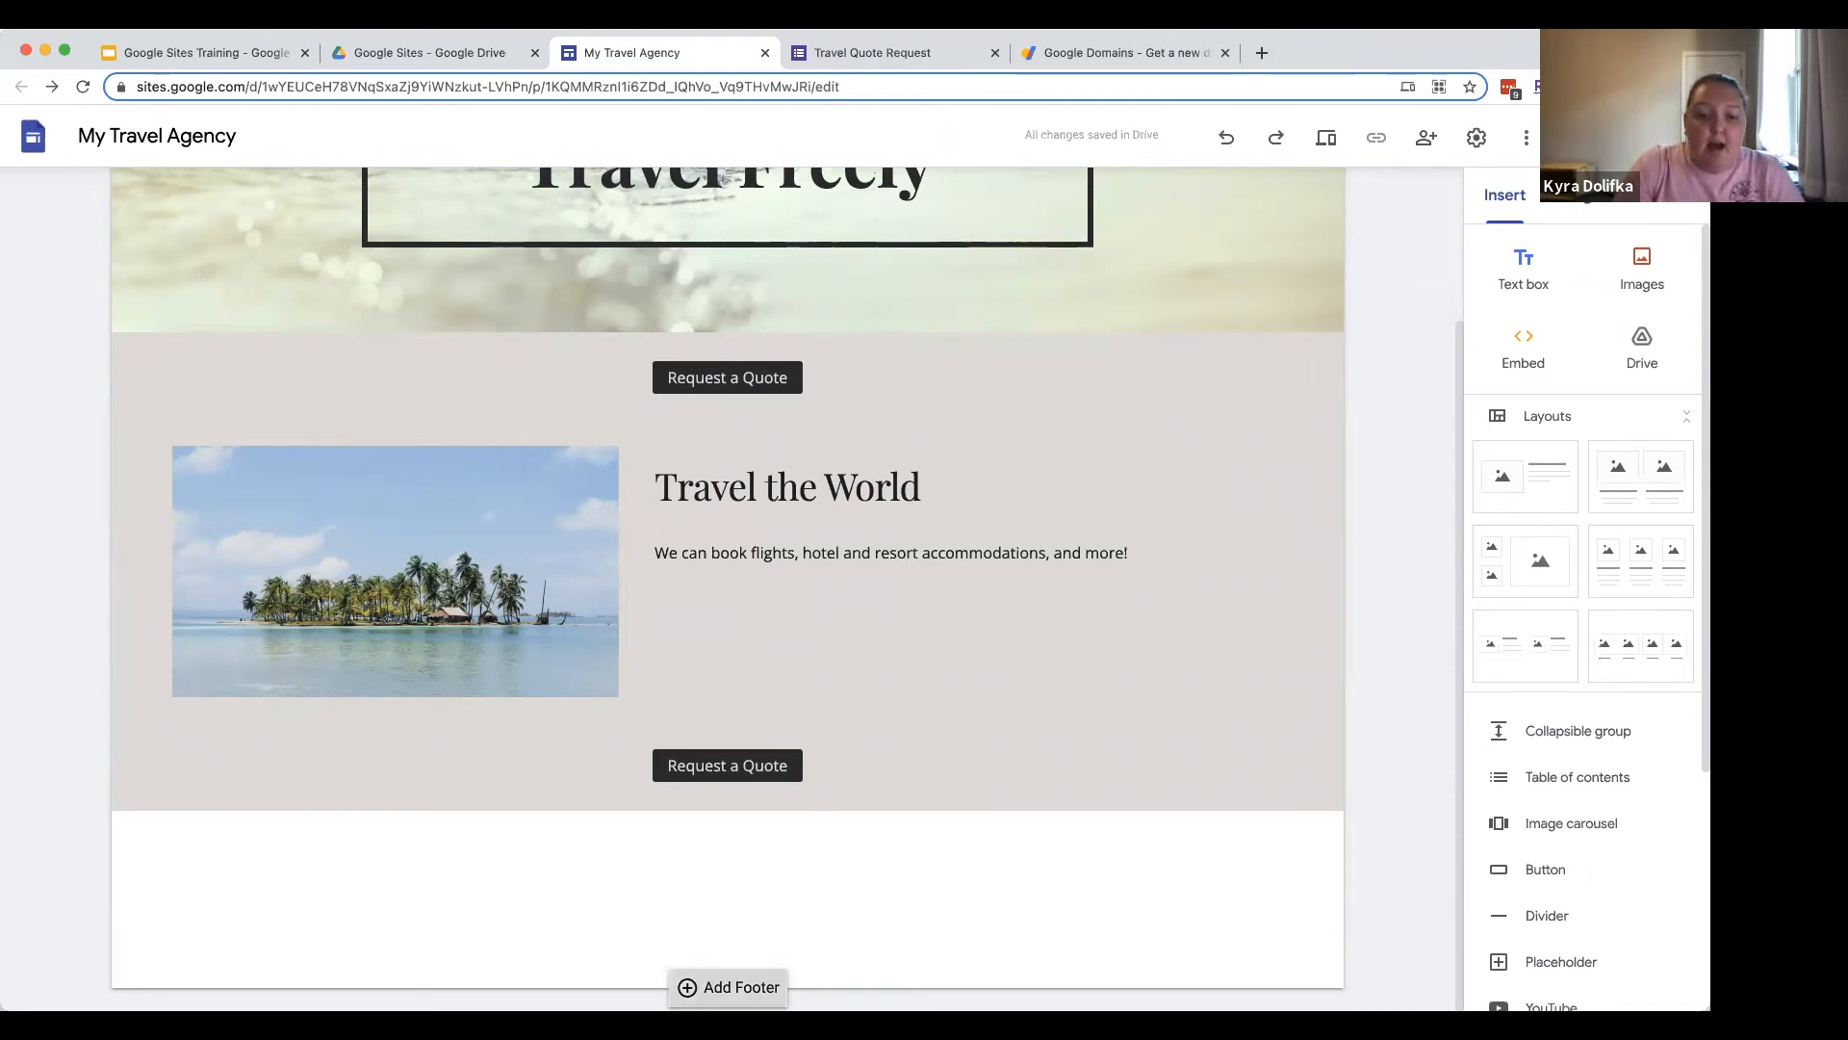
# Step: Add a footer to the page and search Google for "copyright symbol" in a new browser tab
pyautogui.click(736, 987)
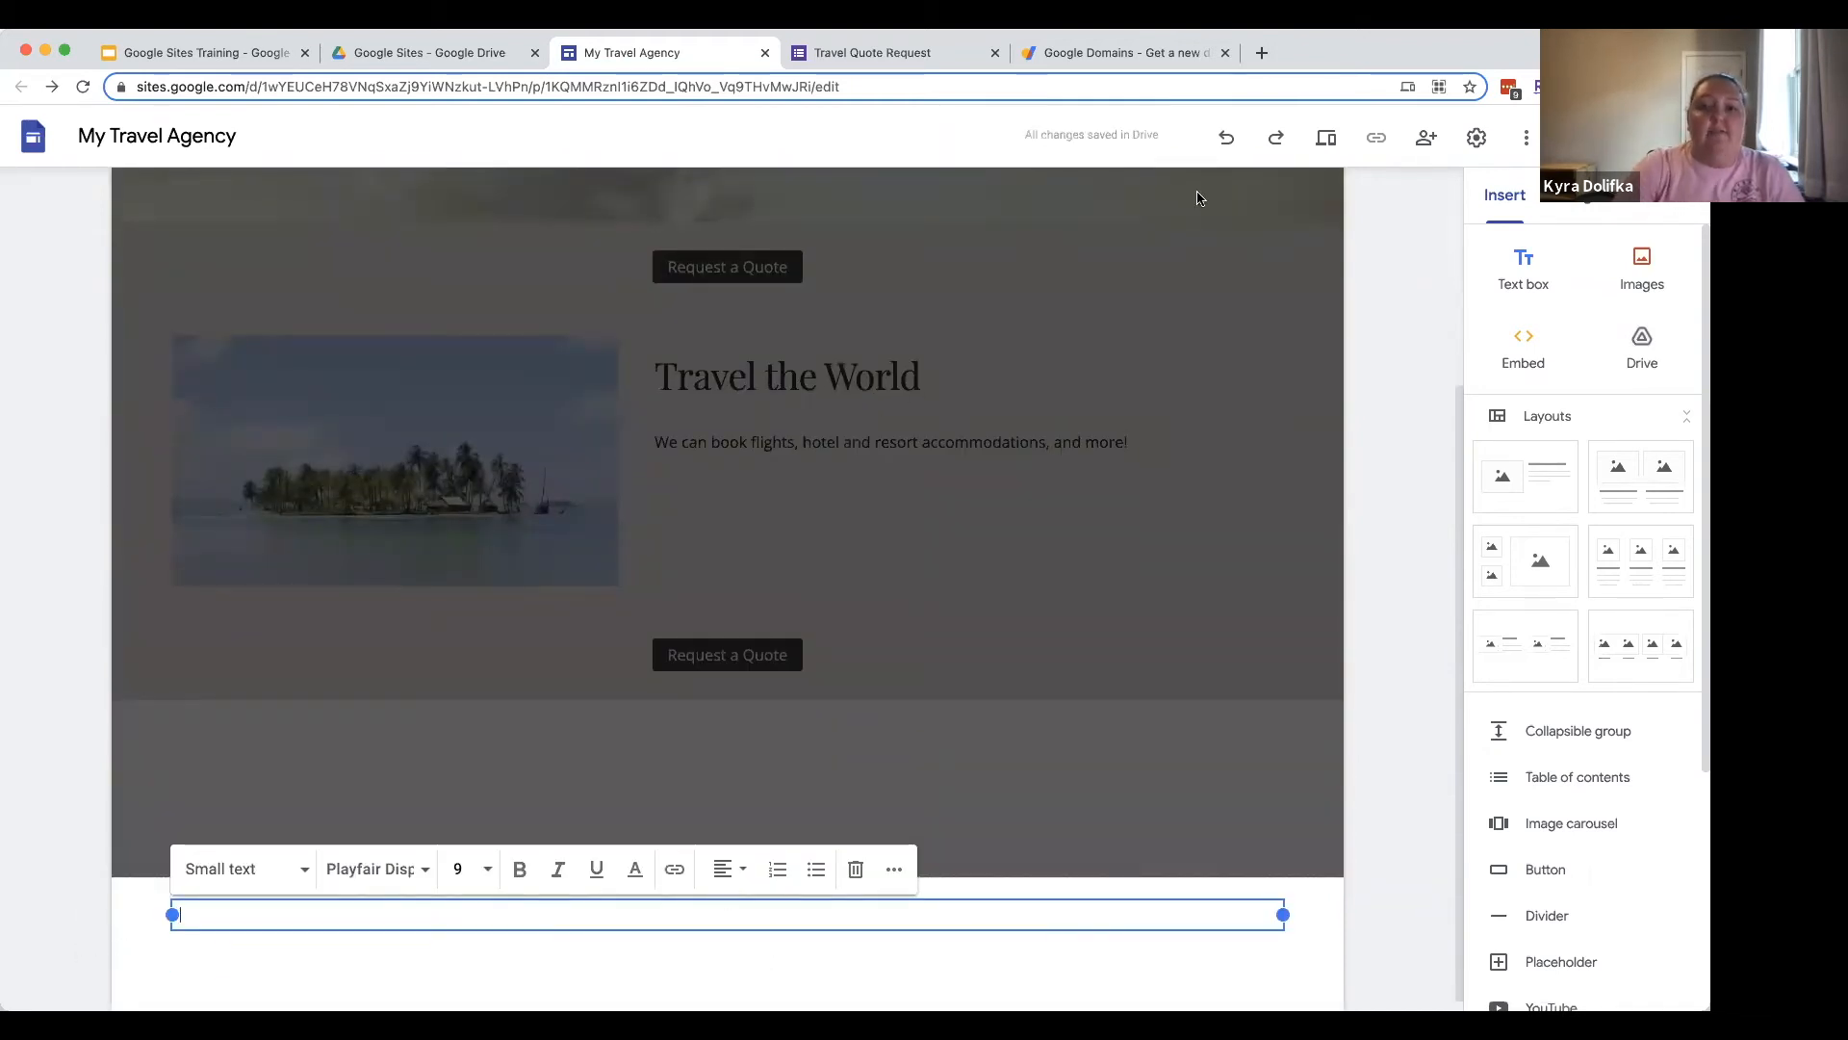
pyautogui.click(1261, 54)
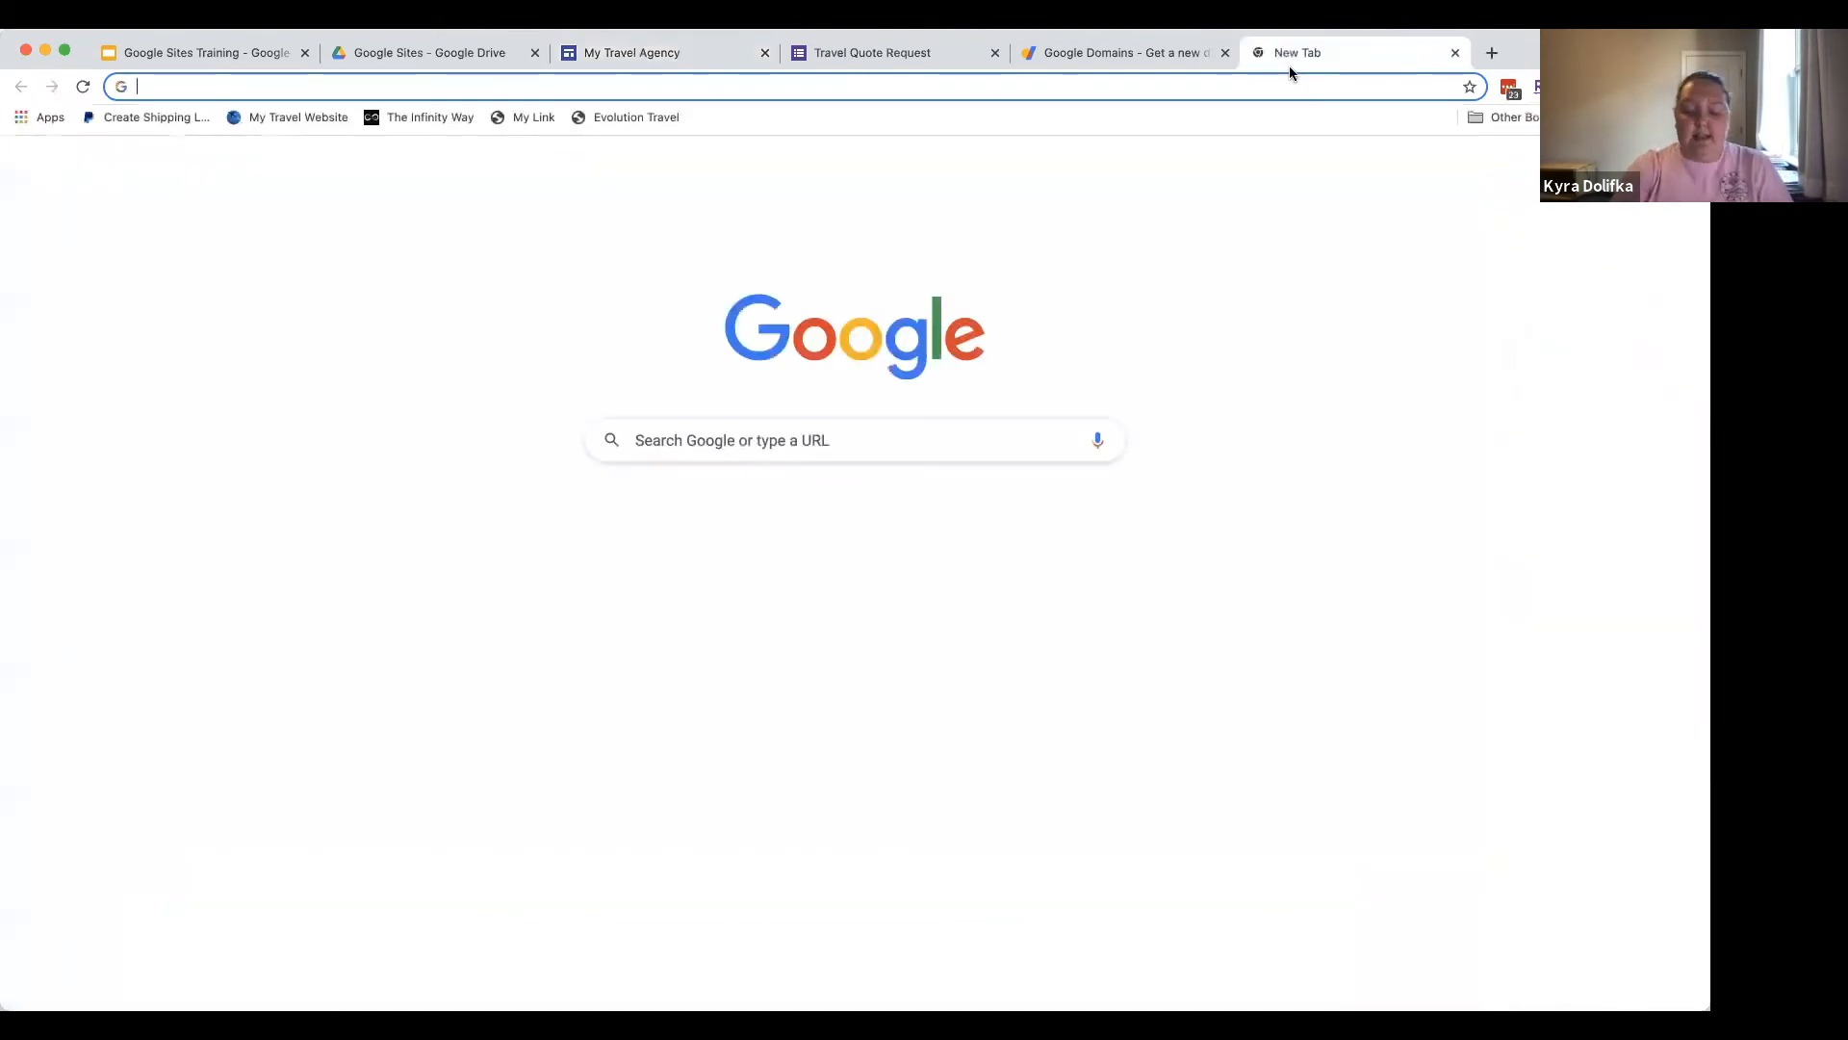
pyautogui.write('copyright symbol')
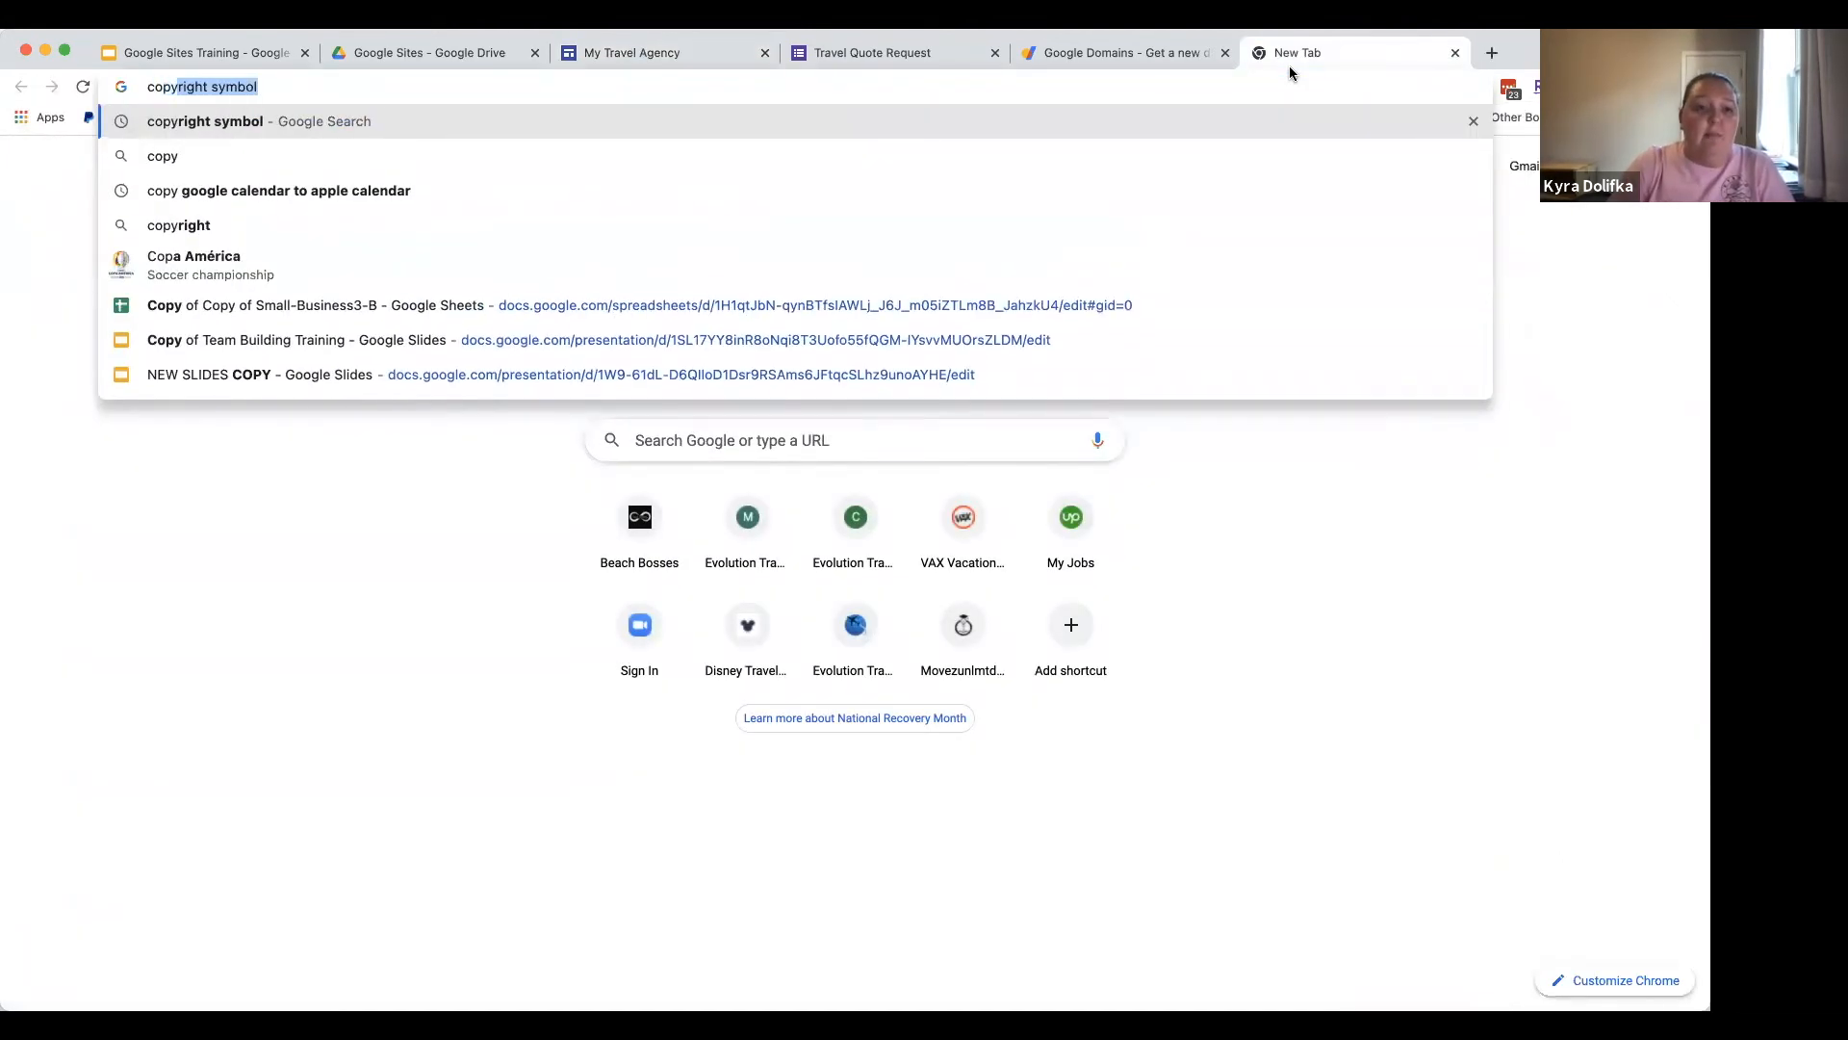
pyautogui.press('Right')
pyautogui.press('Return')
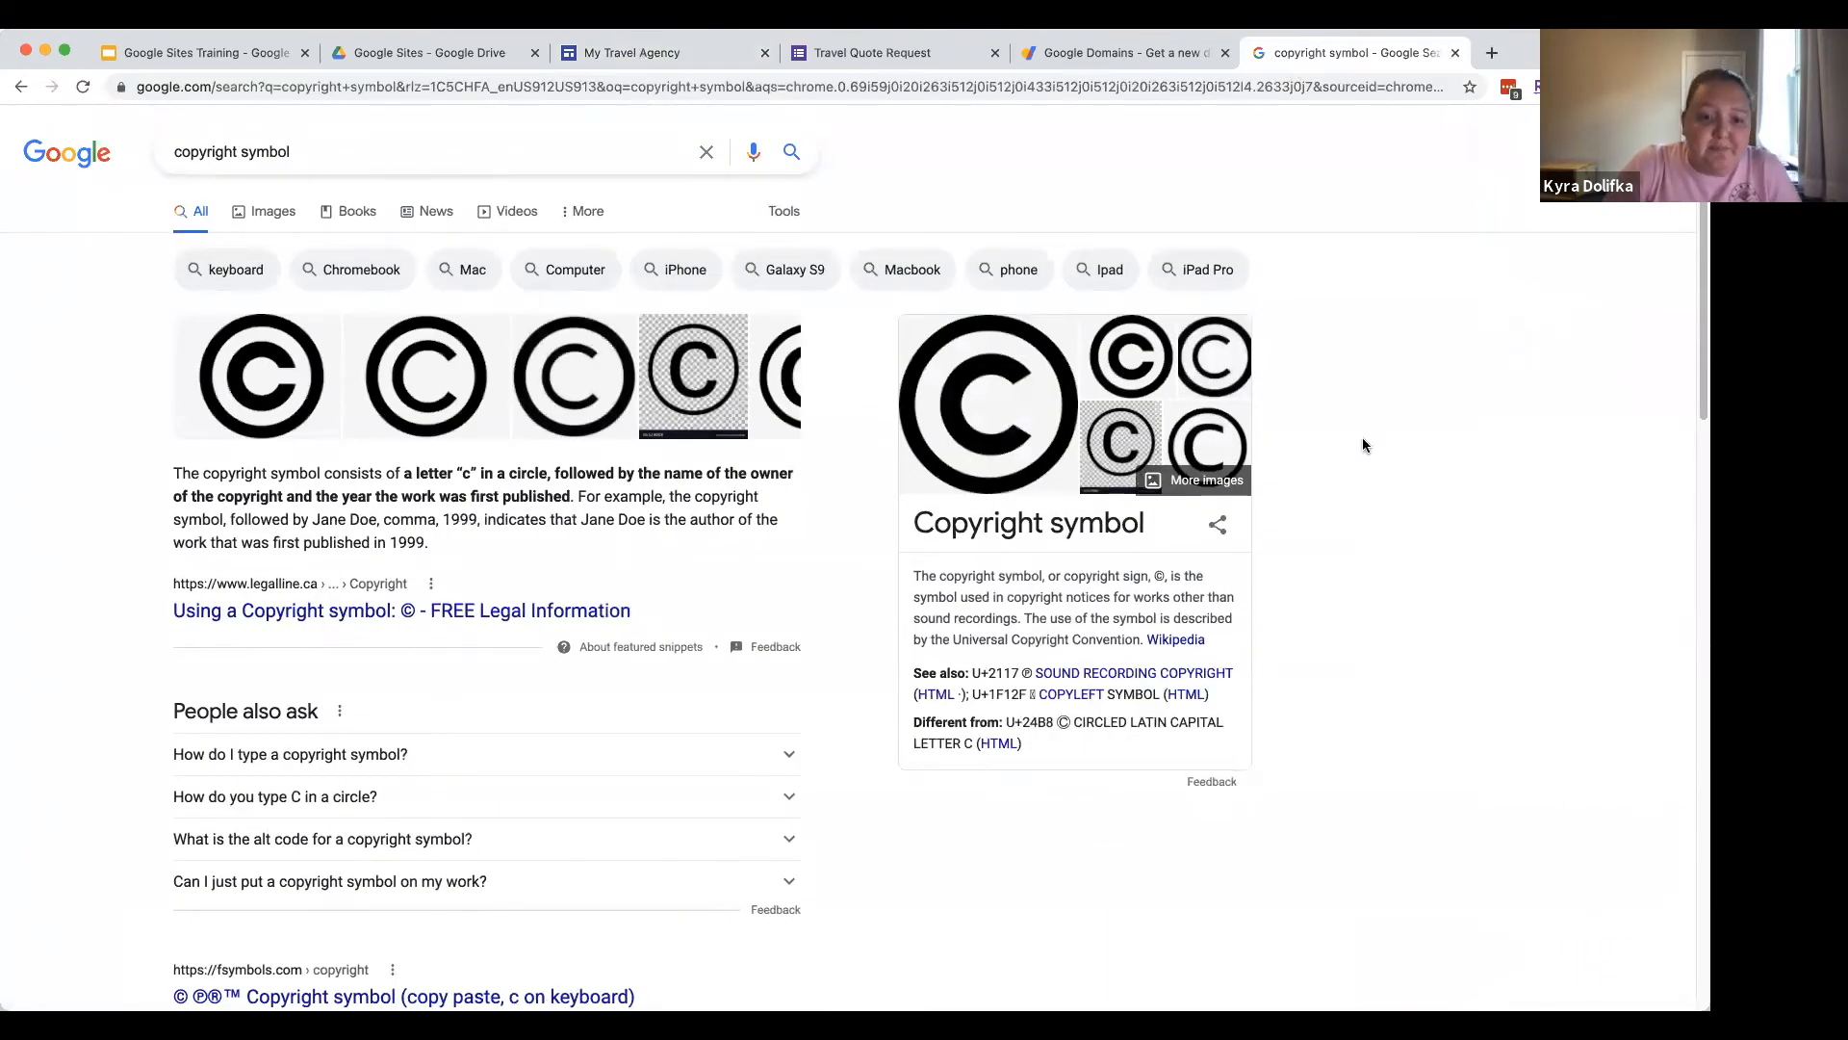
# Step: Open the fsymbols.com copyright symbol result and copy the © character from its introductory text
pyautogui.click(404, 608)
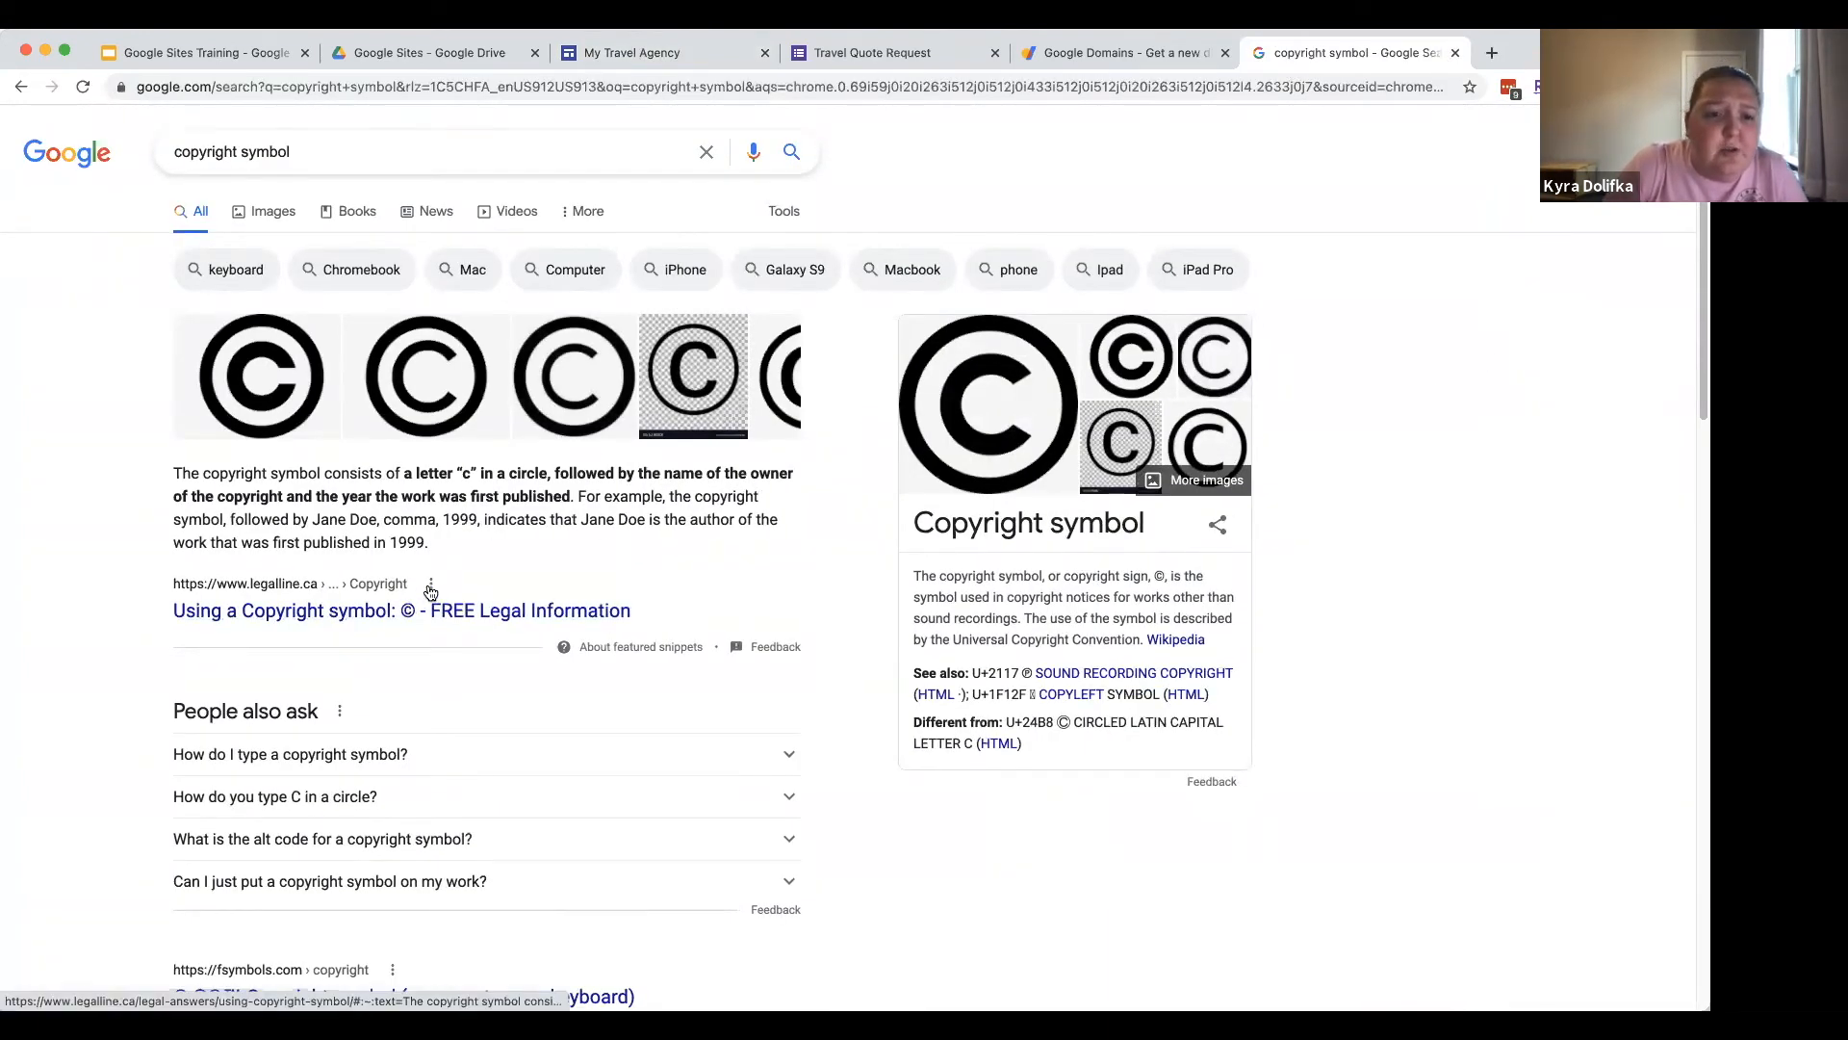
pyautogui.scroll(-3, 537, 564)
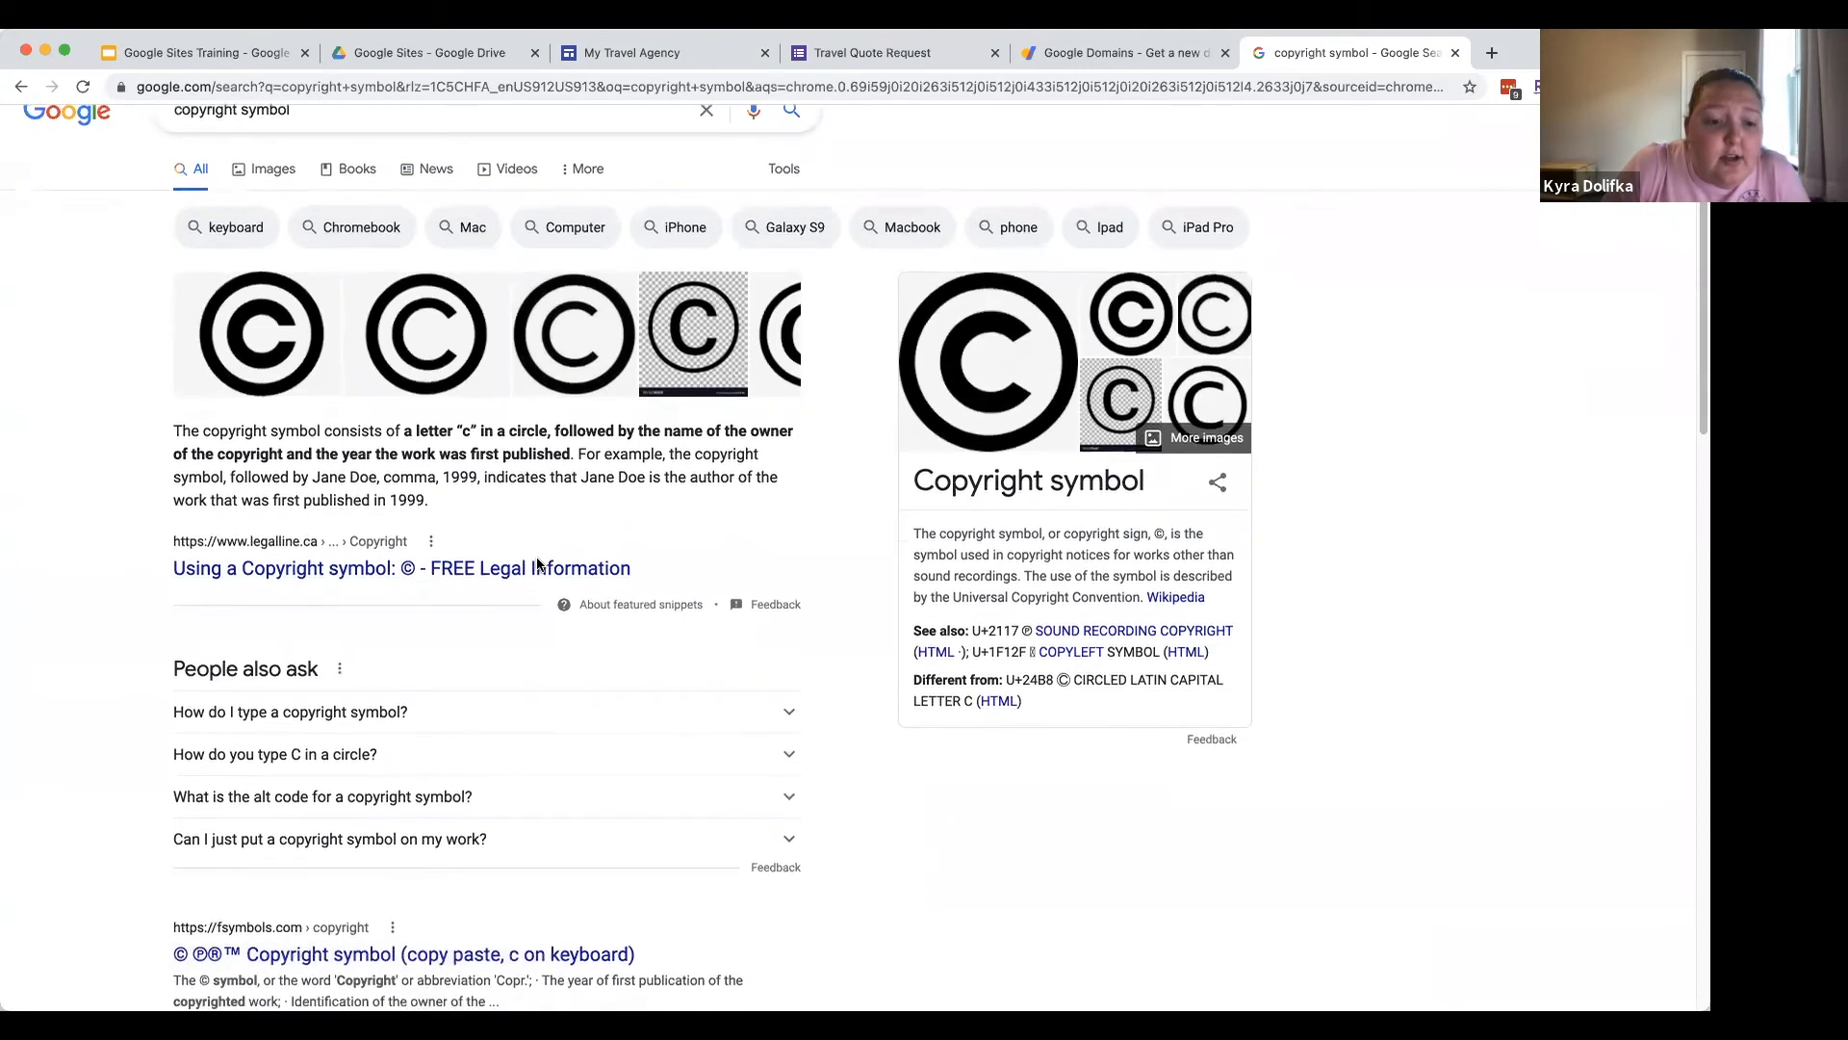
pyautogui.scroll(-3, 356, 802)
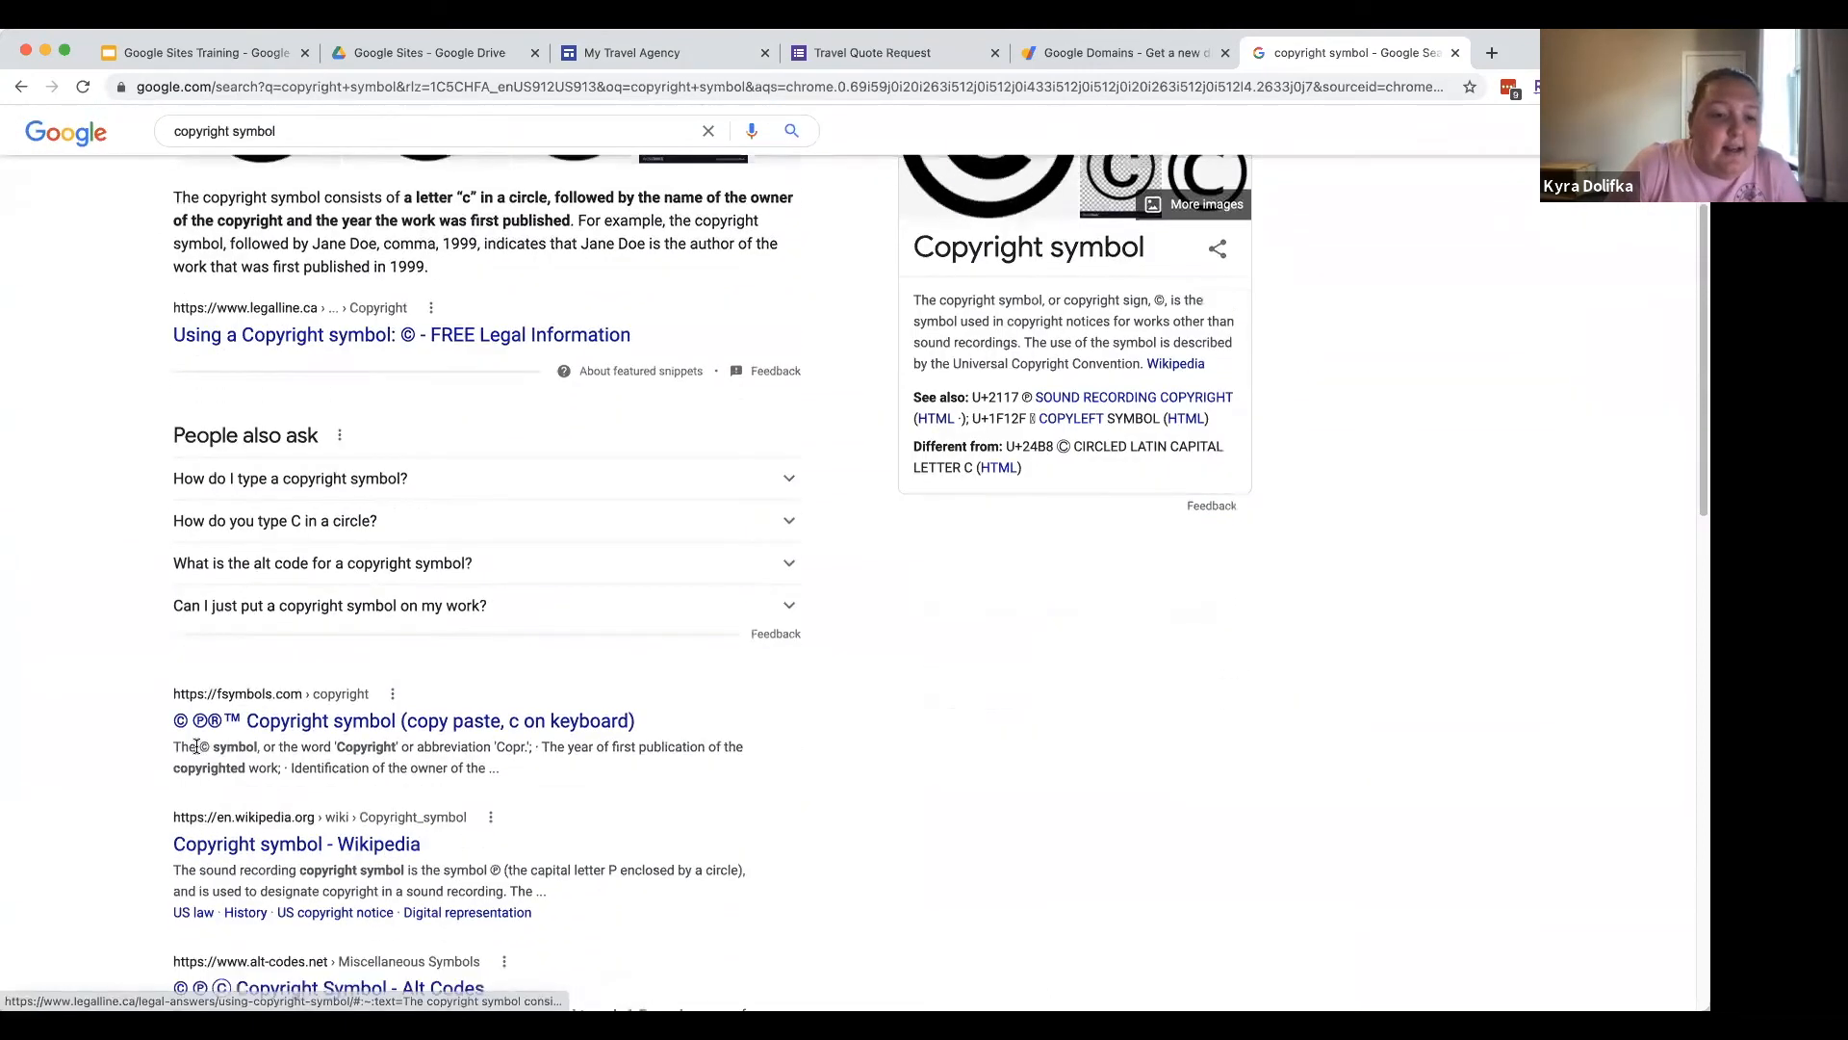
pyautogui.click(312, 731)
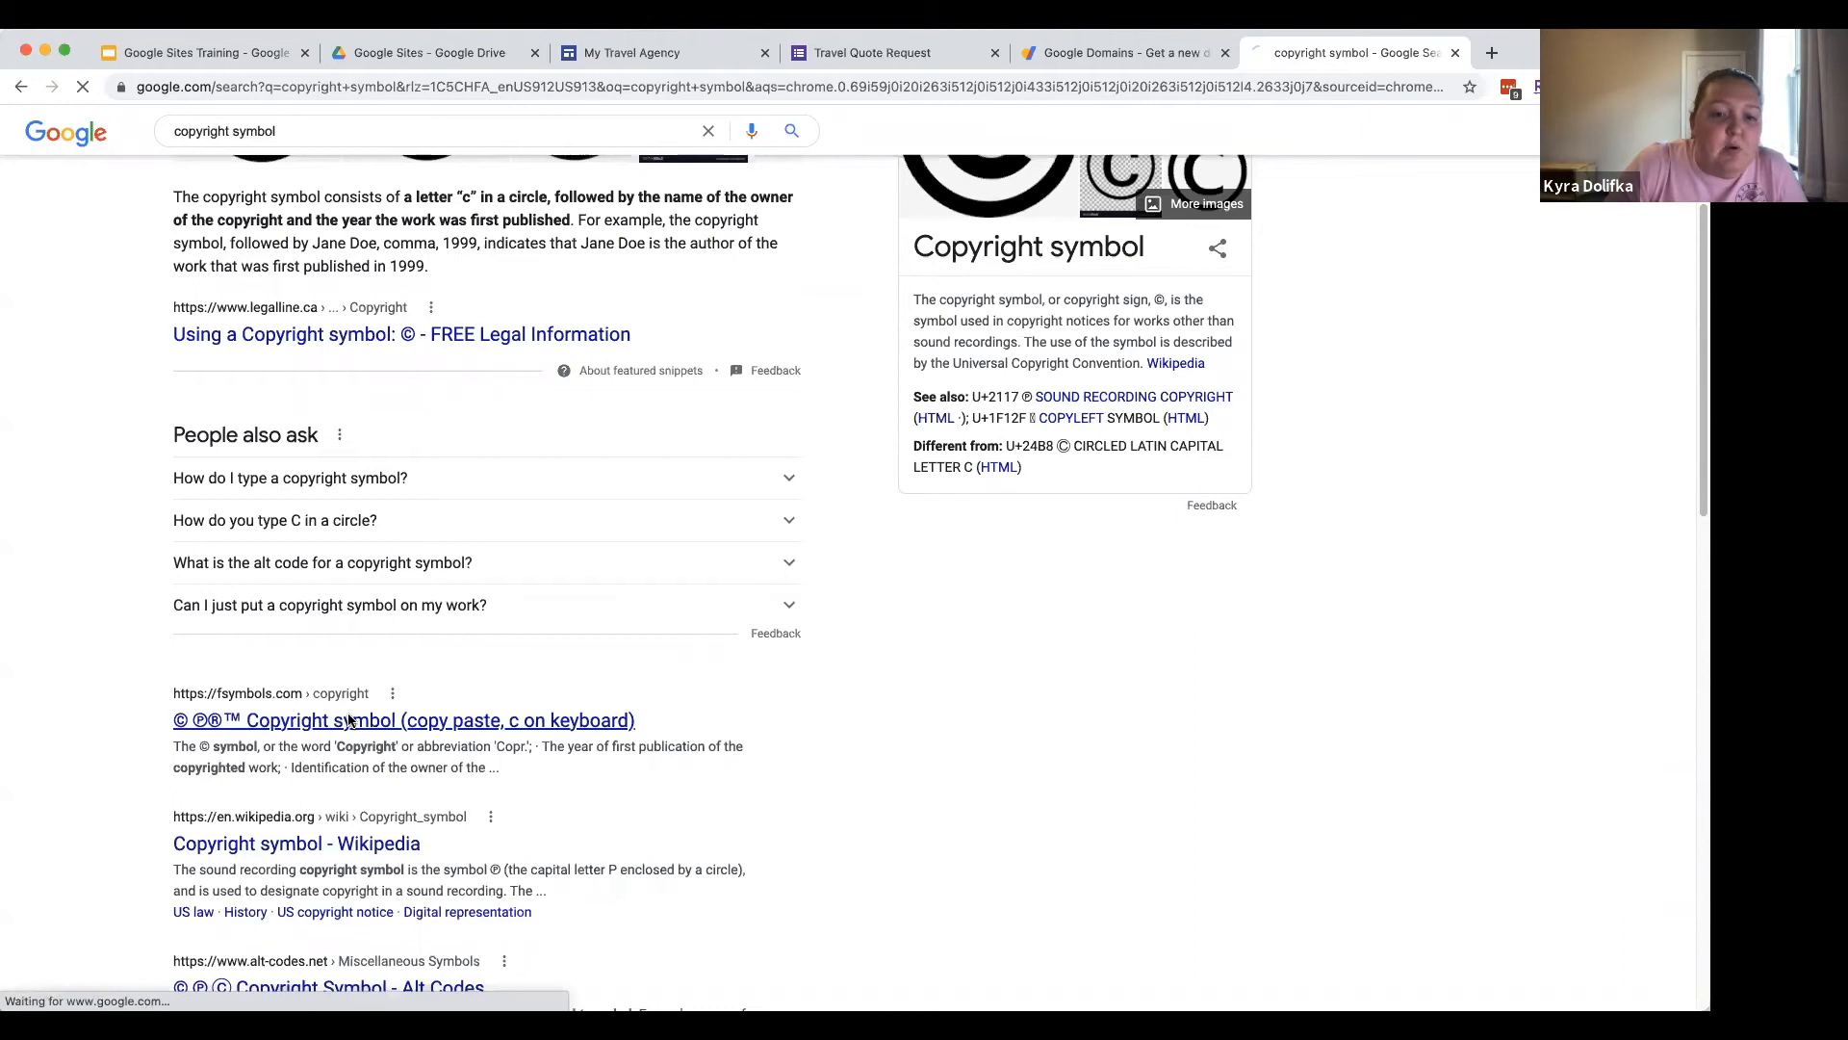
pyautogui.scroll(-1, 1191, 526)
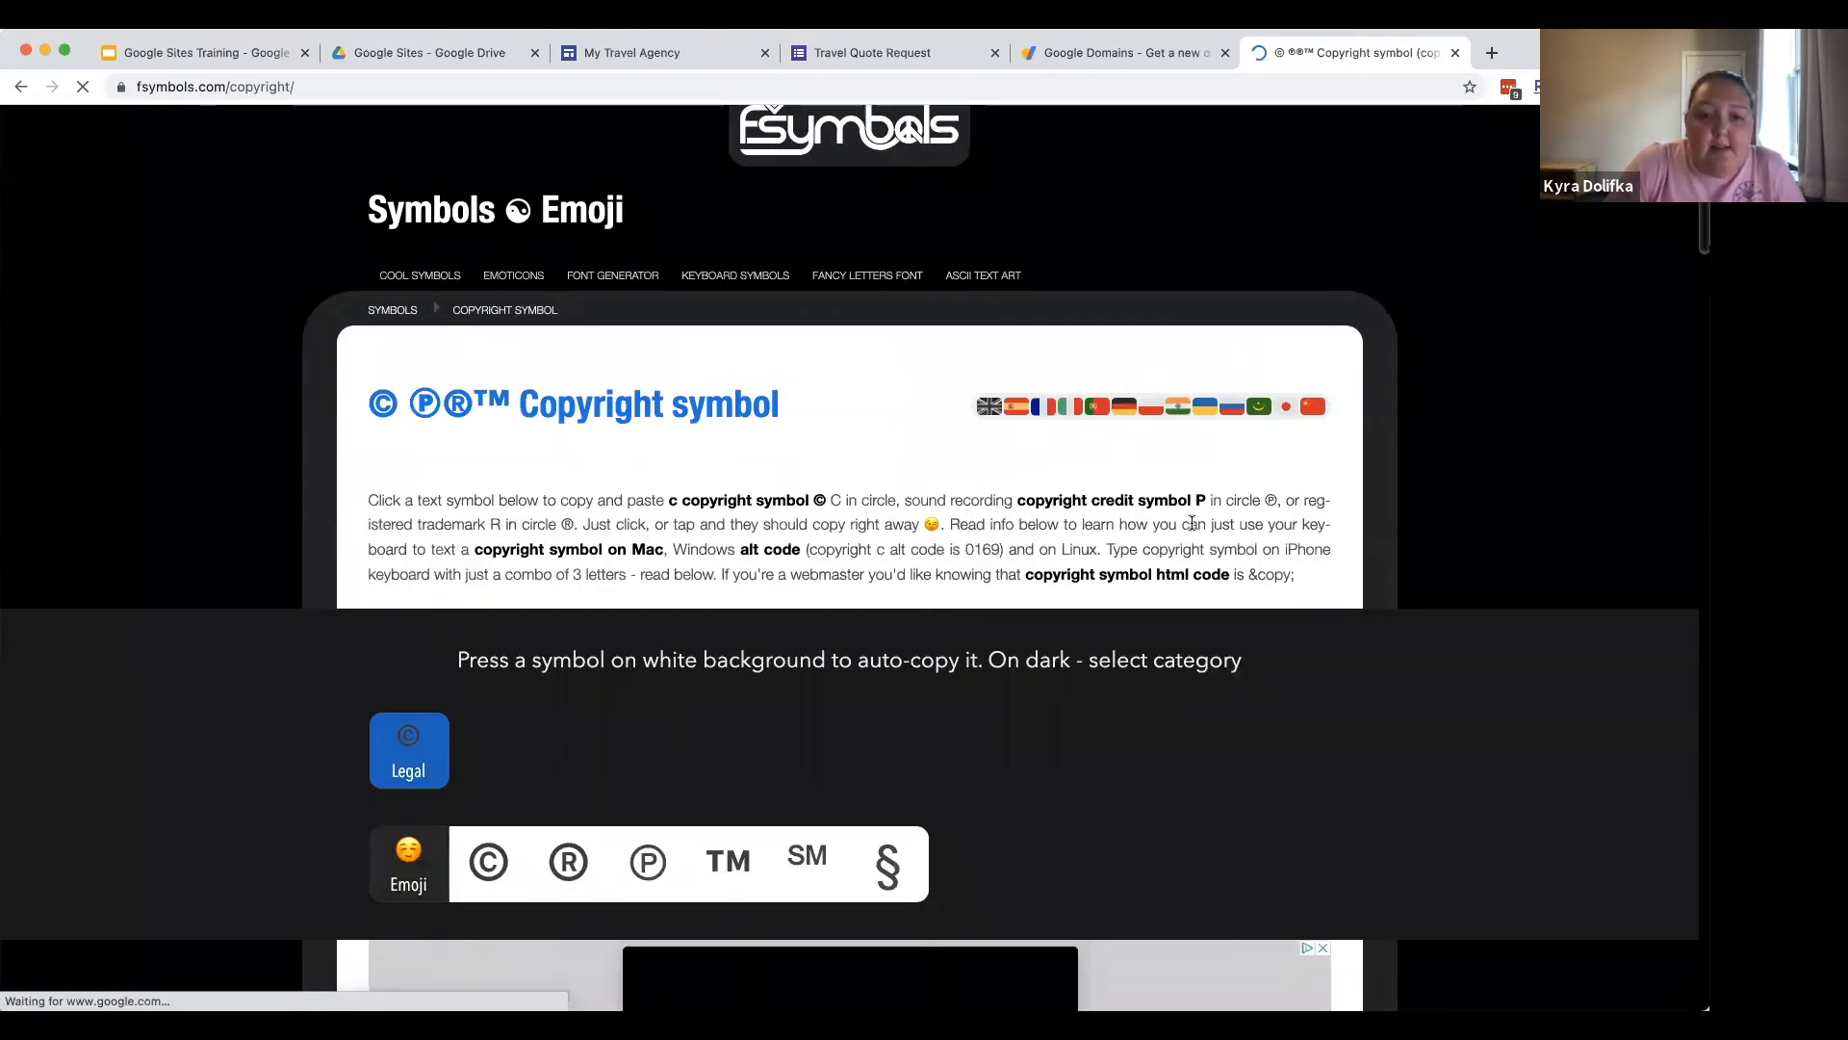
pyautogui.doubleClick(818, 481)
pyautogui.press('super+c')
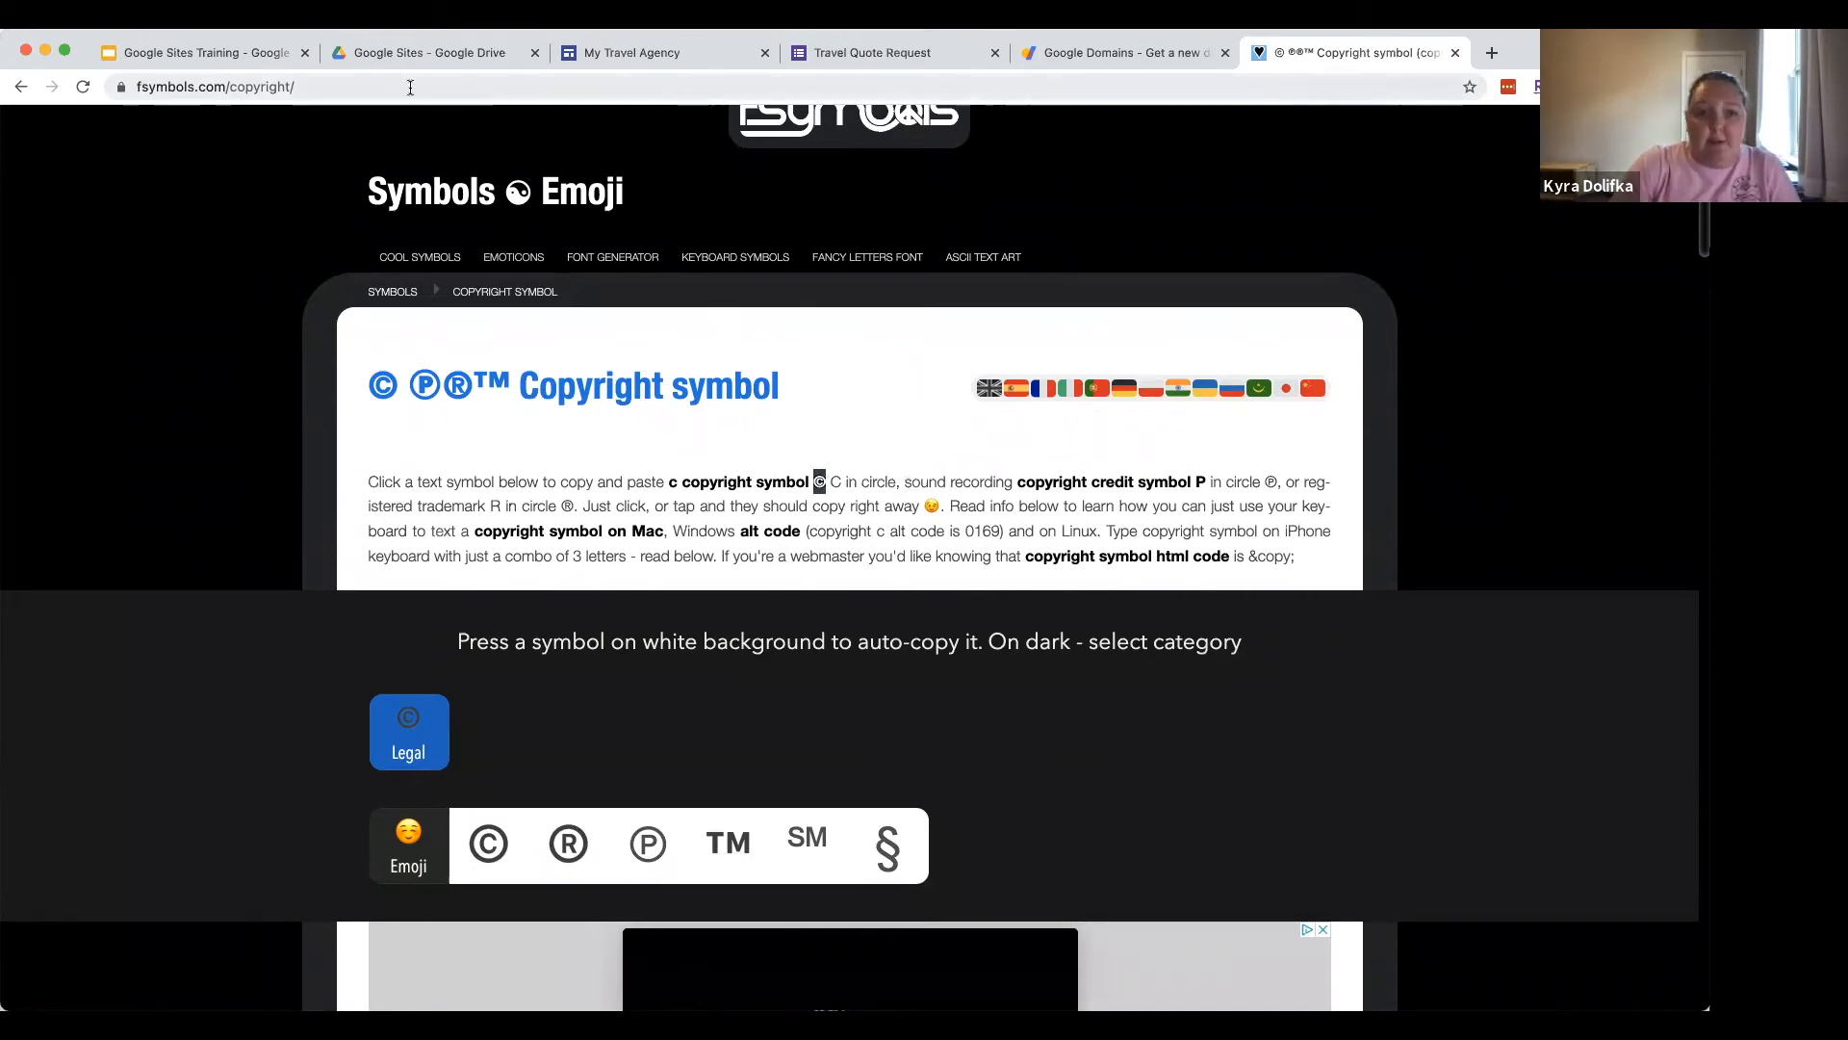
# Step: Return to the My Travel Agency site and enter "© 2021 by My Travel Agency" in the footer, pasting the copied symbol
pyautogui.click(615, 52)
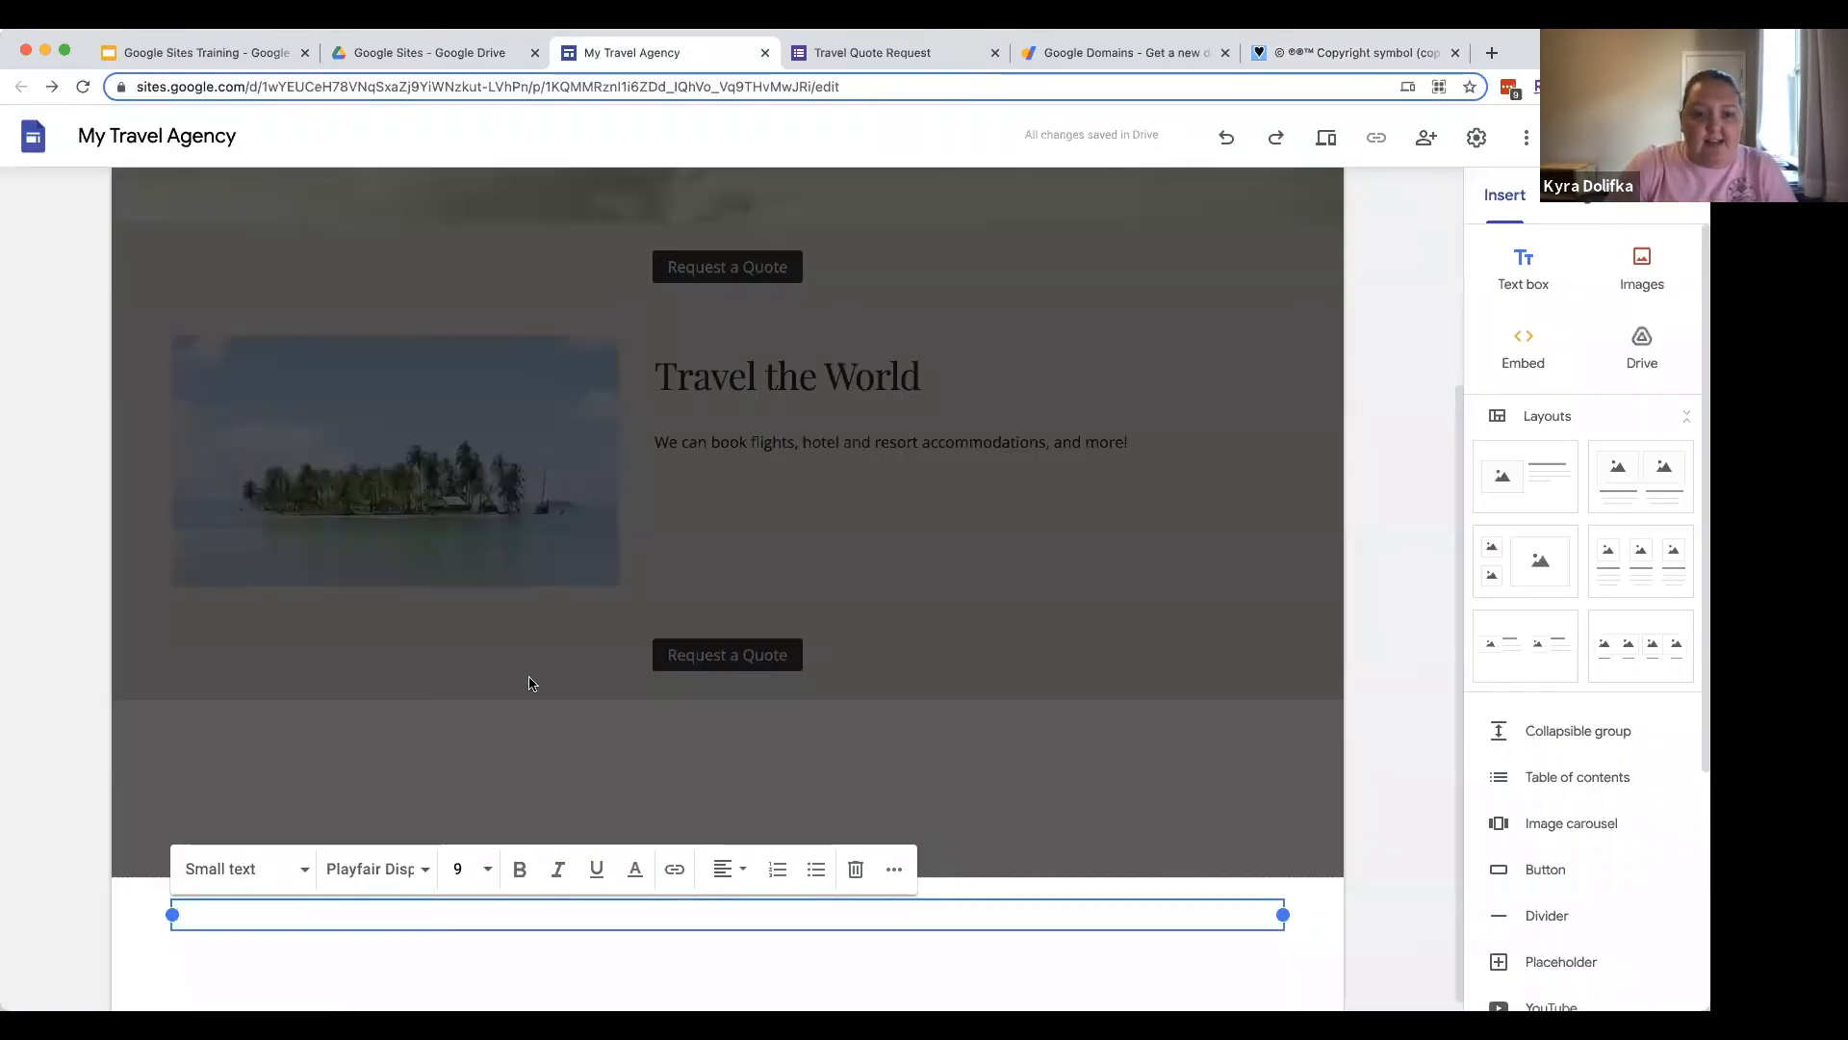
pyautogui.press('super+v')
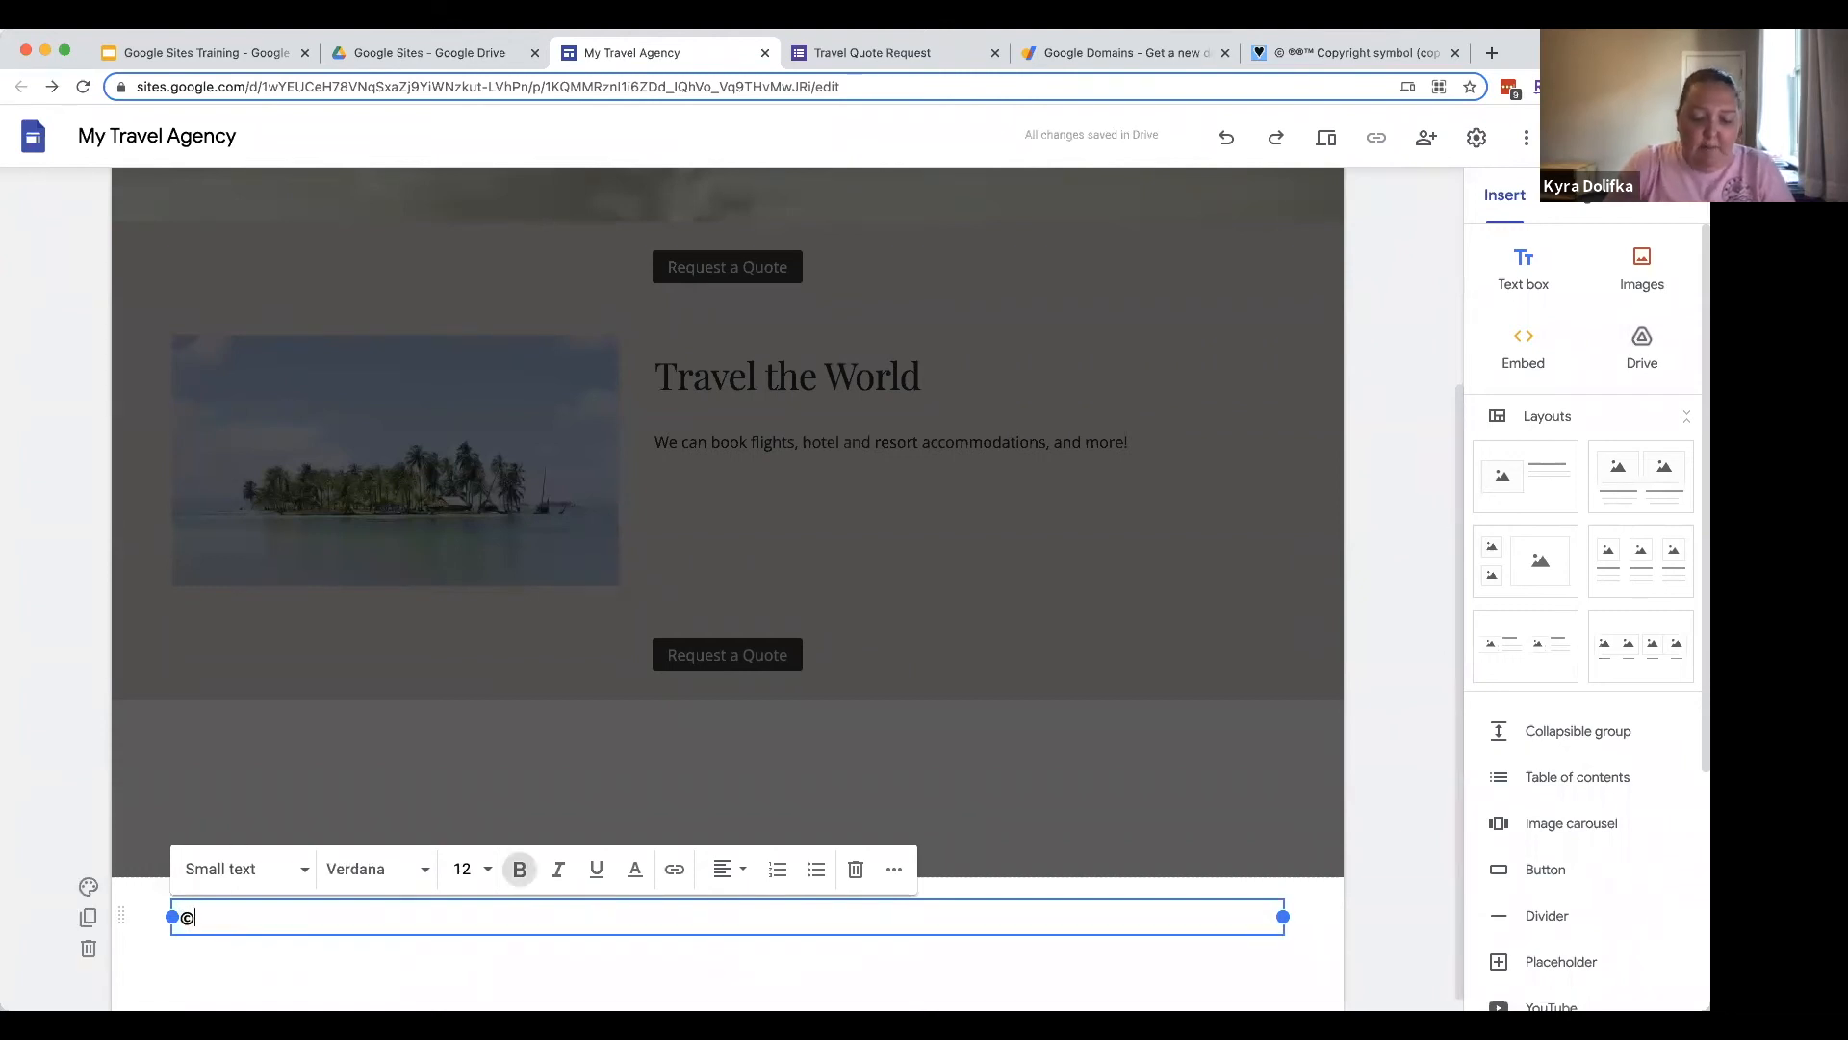
pyautogui.write('2021 ')
pyautogui.write('-')
pyautogui.press('BackSpace')
pyautogui.press('BackSpace')
pyautogui.write('by My Travel Agency')
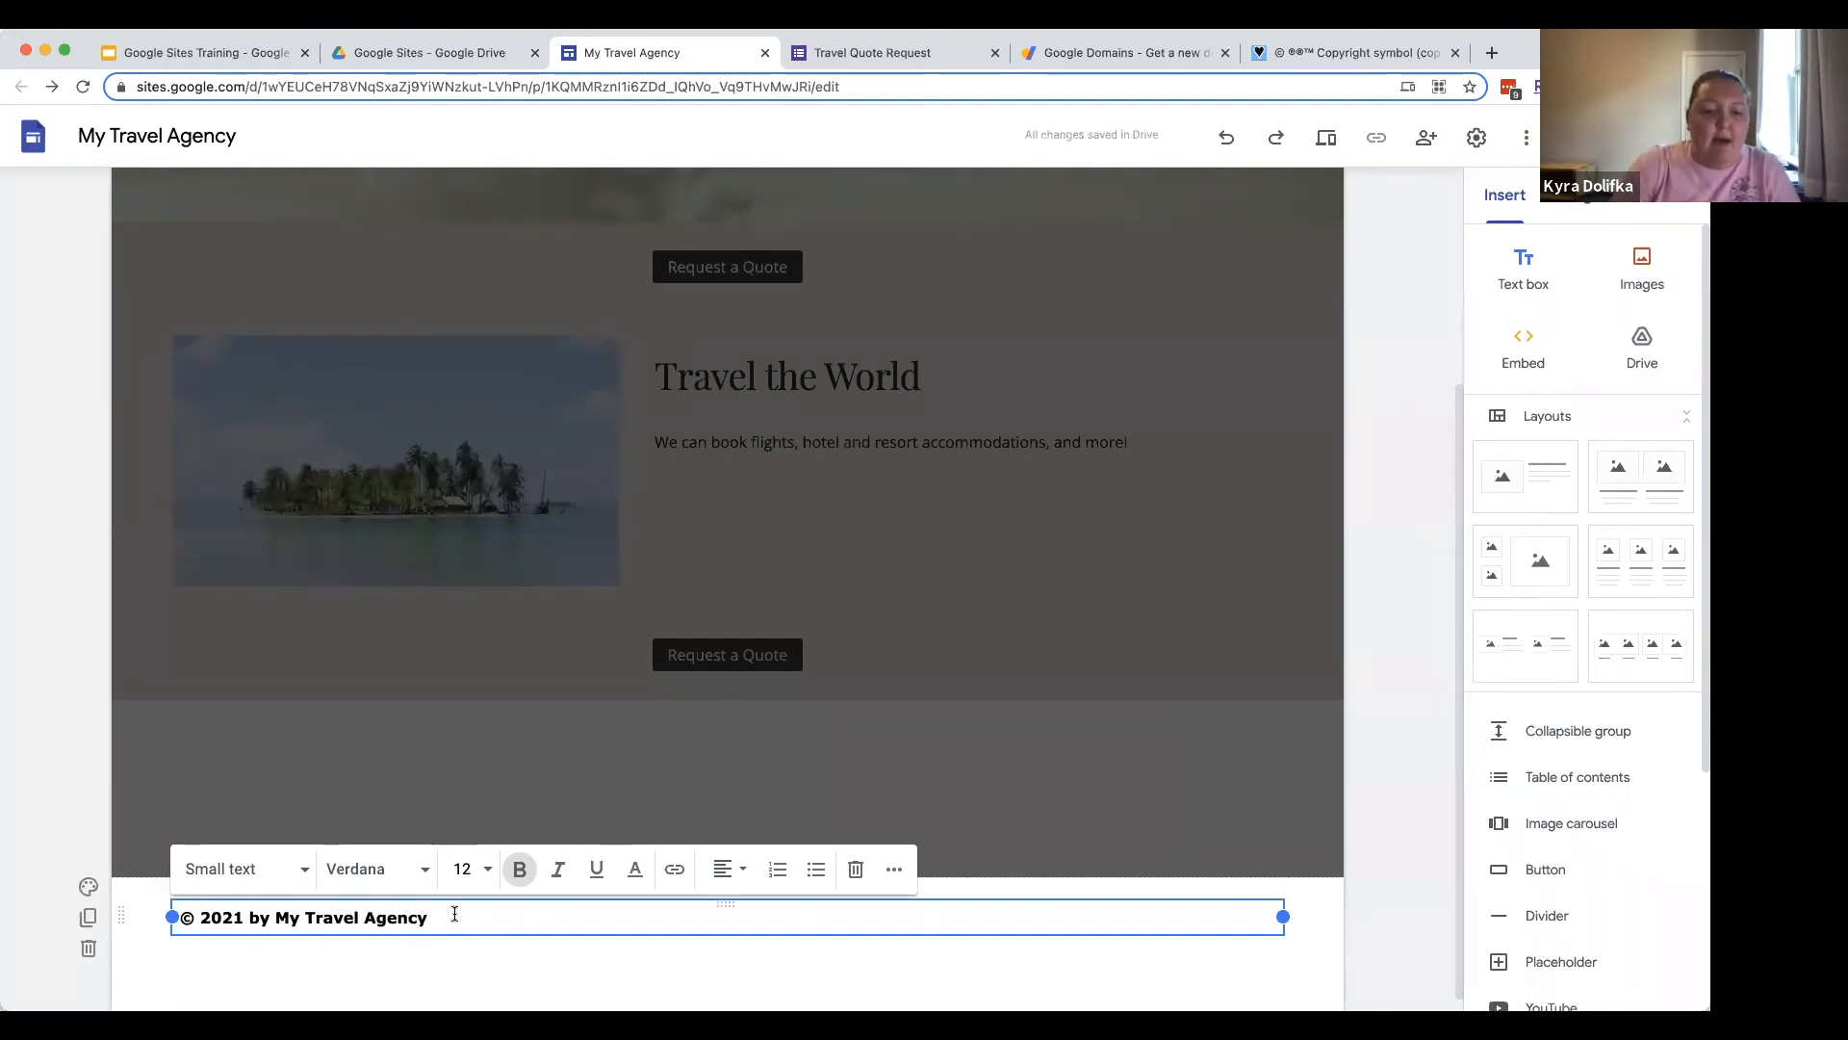
# Step: Remove the bold formatting from the footer's copyright line and center it
pyautogui.moveTo(454, 913); pyautogui.dragTo(169, 926)
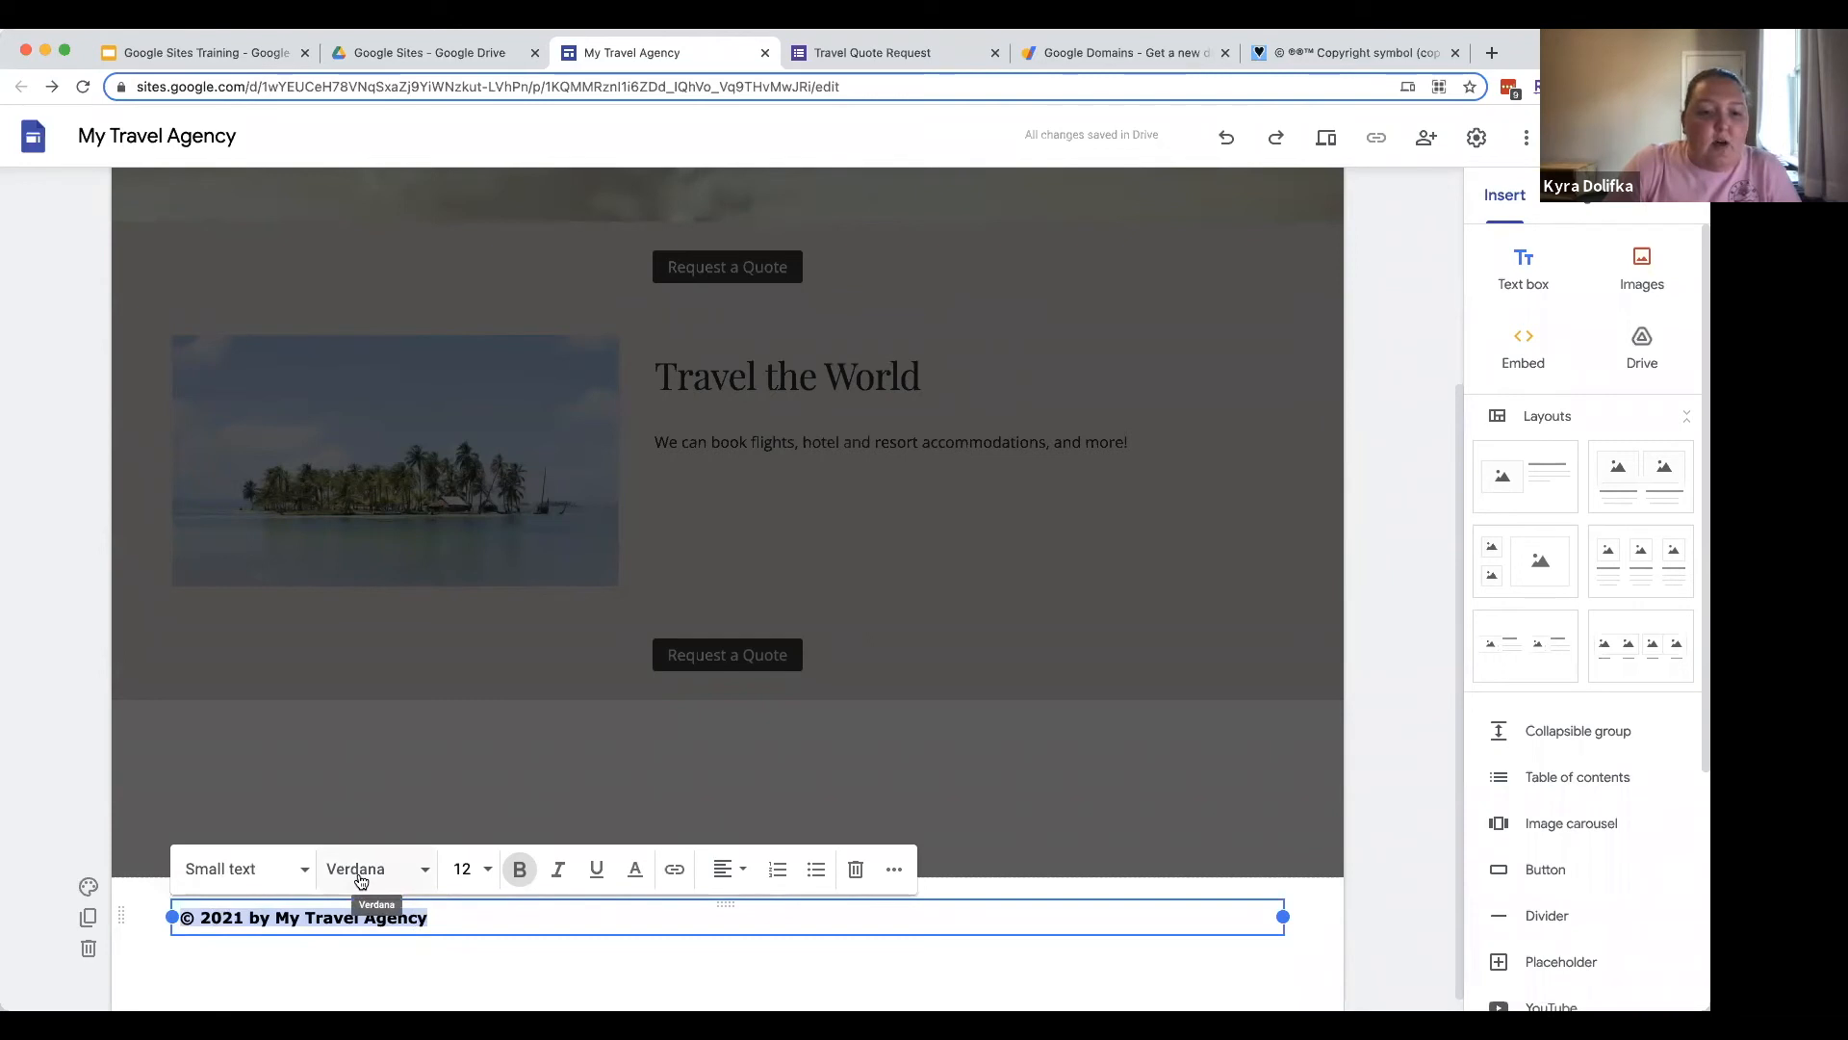
pyautogui.click(523, 870)
pyautogui.click(724, 878)
pyautogui.click(723, 926)
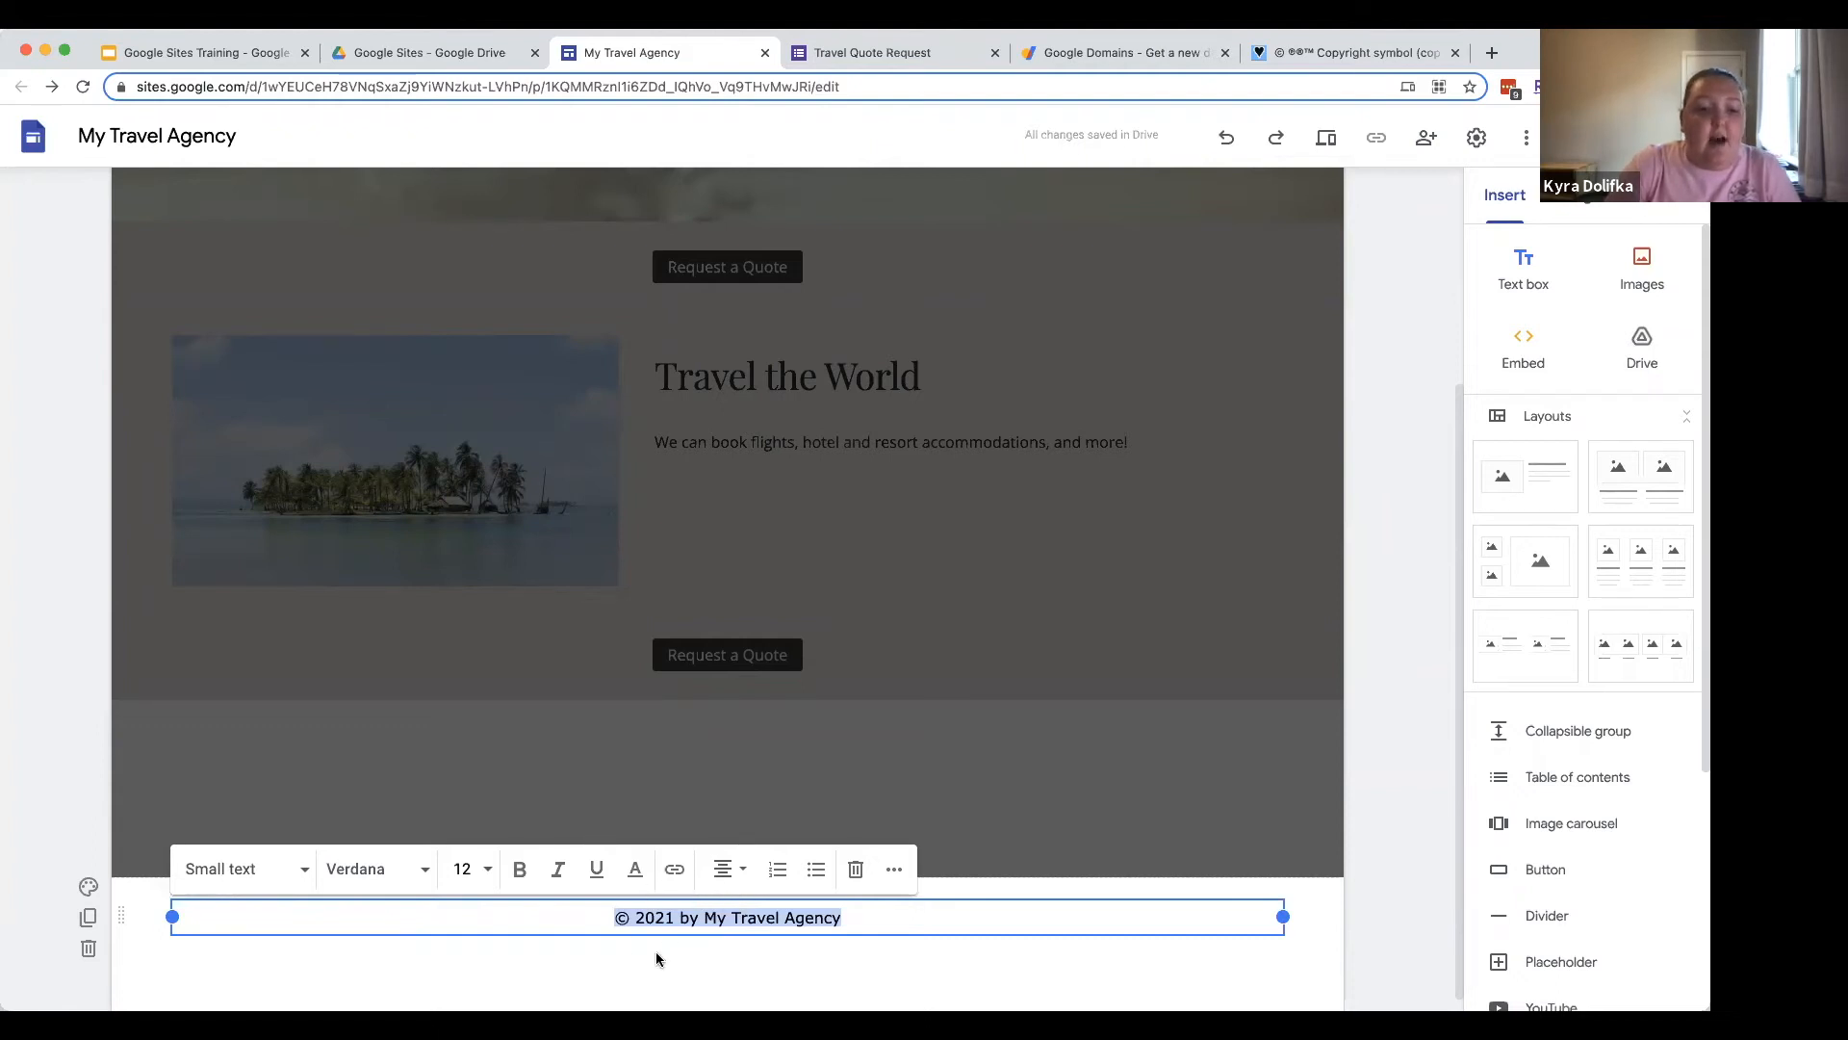
pyautogui.click(975, 979)
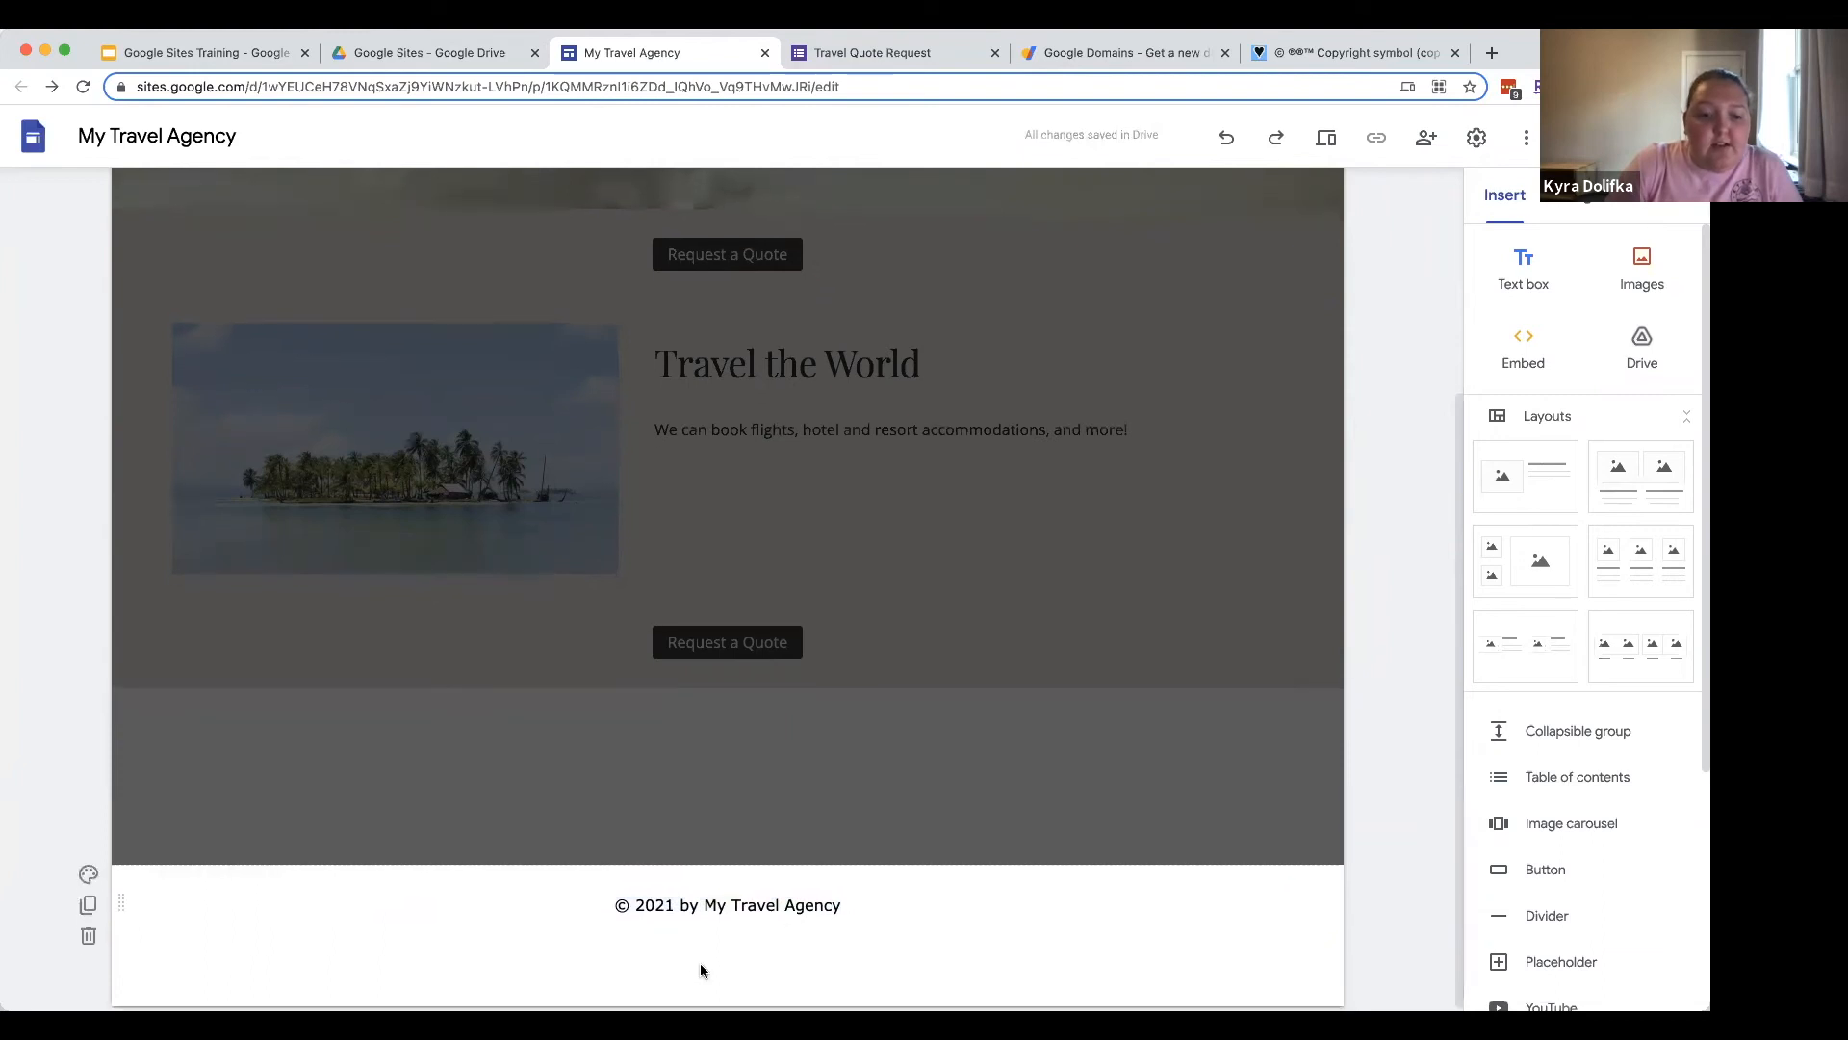
# Step: Apply the Style 2 section color to the footer and review the page from its header down
pyautogui.click(89, 873)
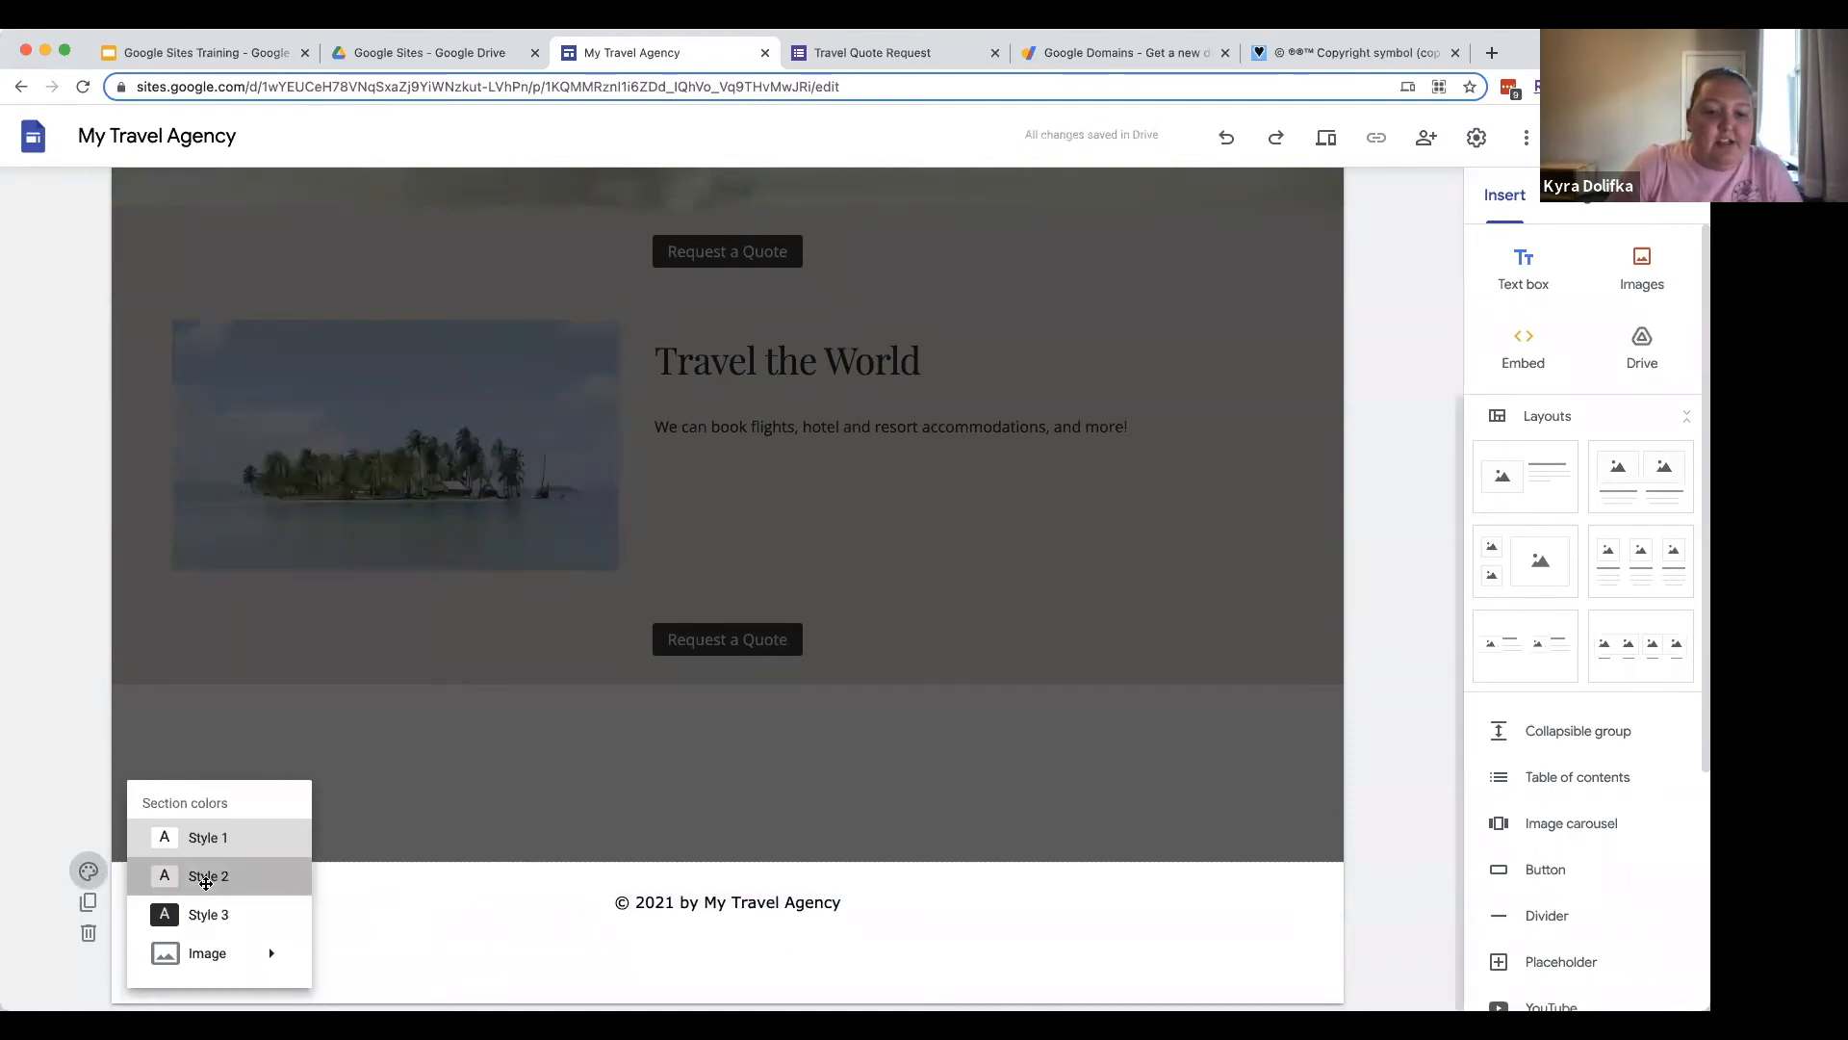
pyautogui.click(205, 878)
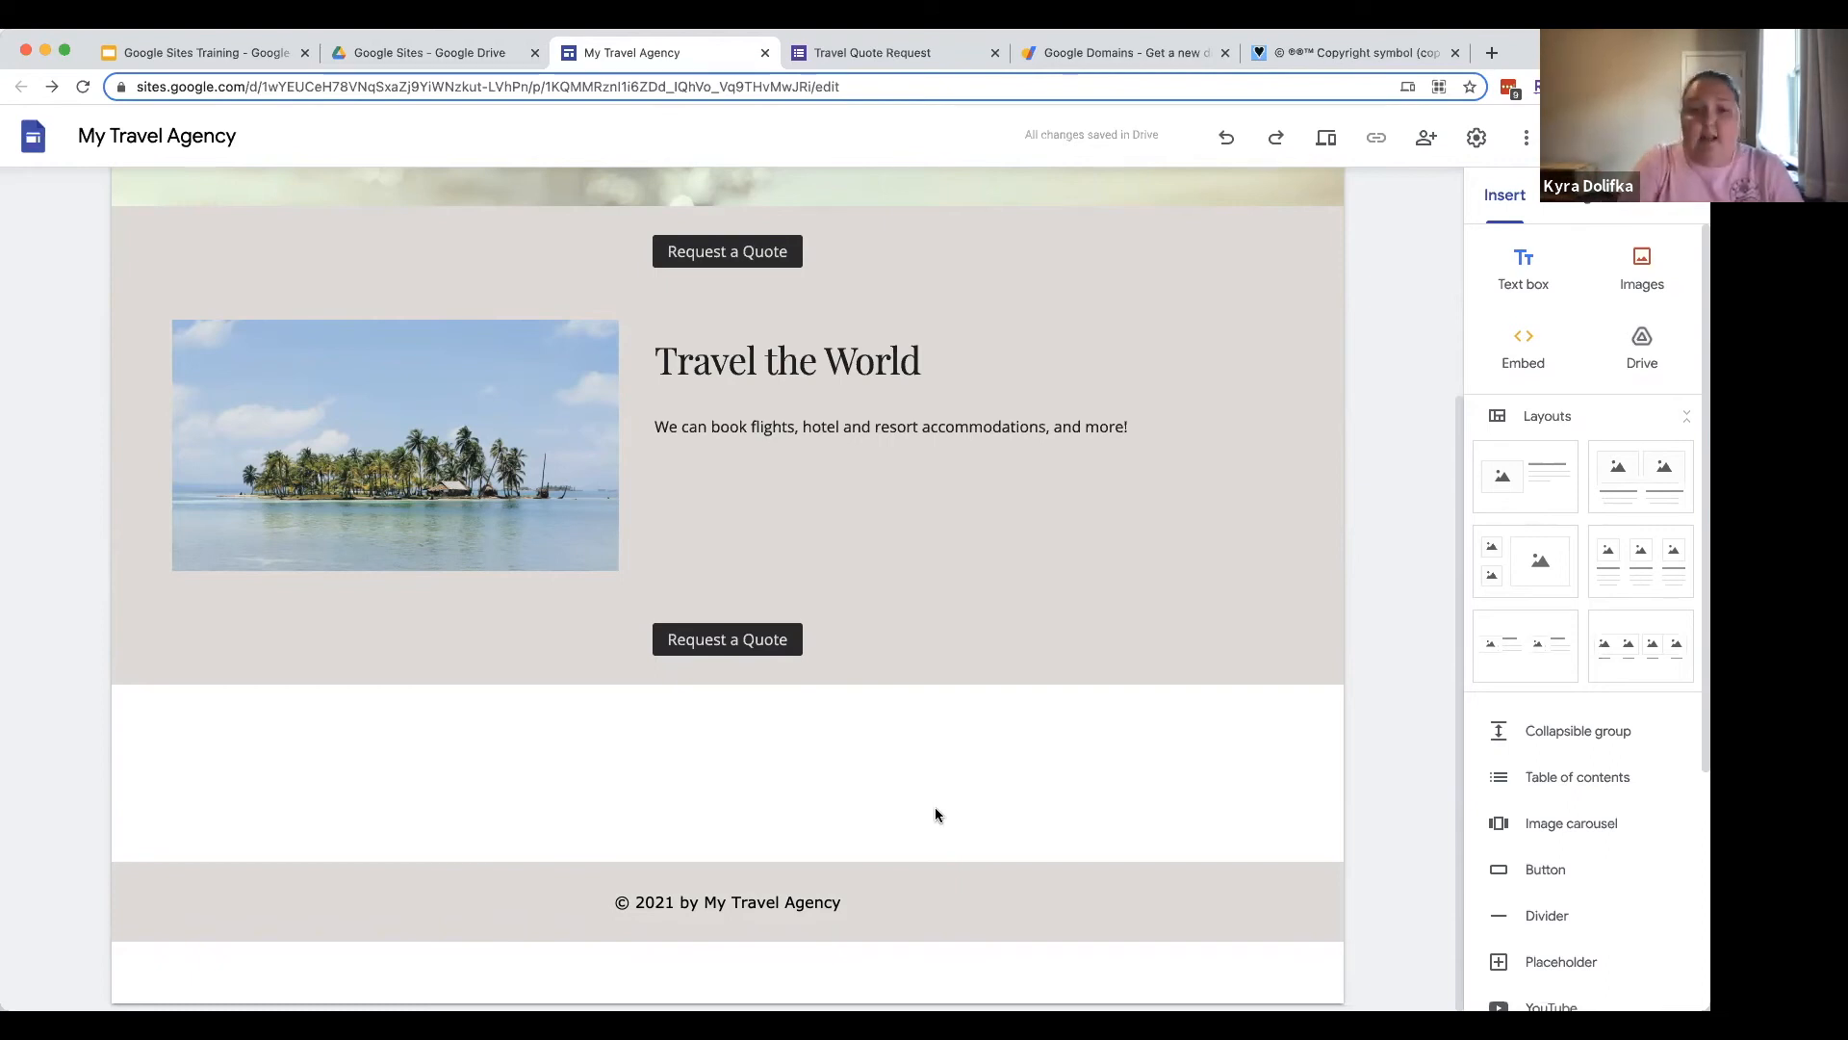
pyautogui.scroll(3, 944, 716)
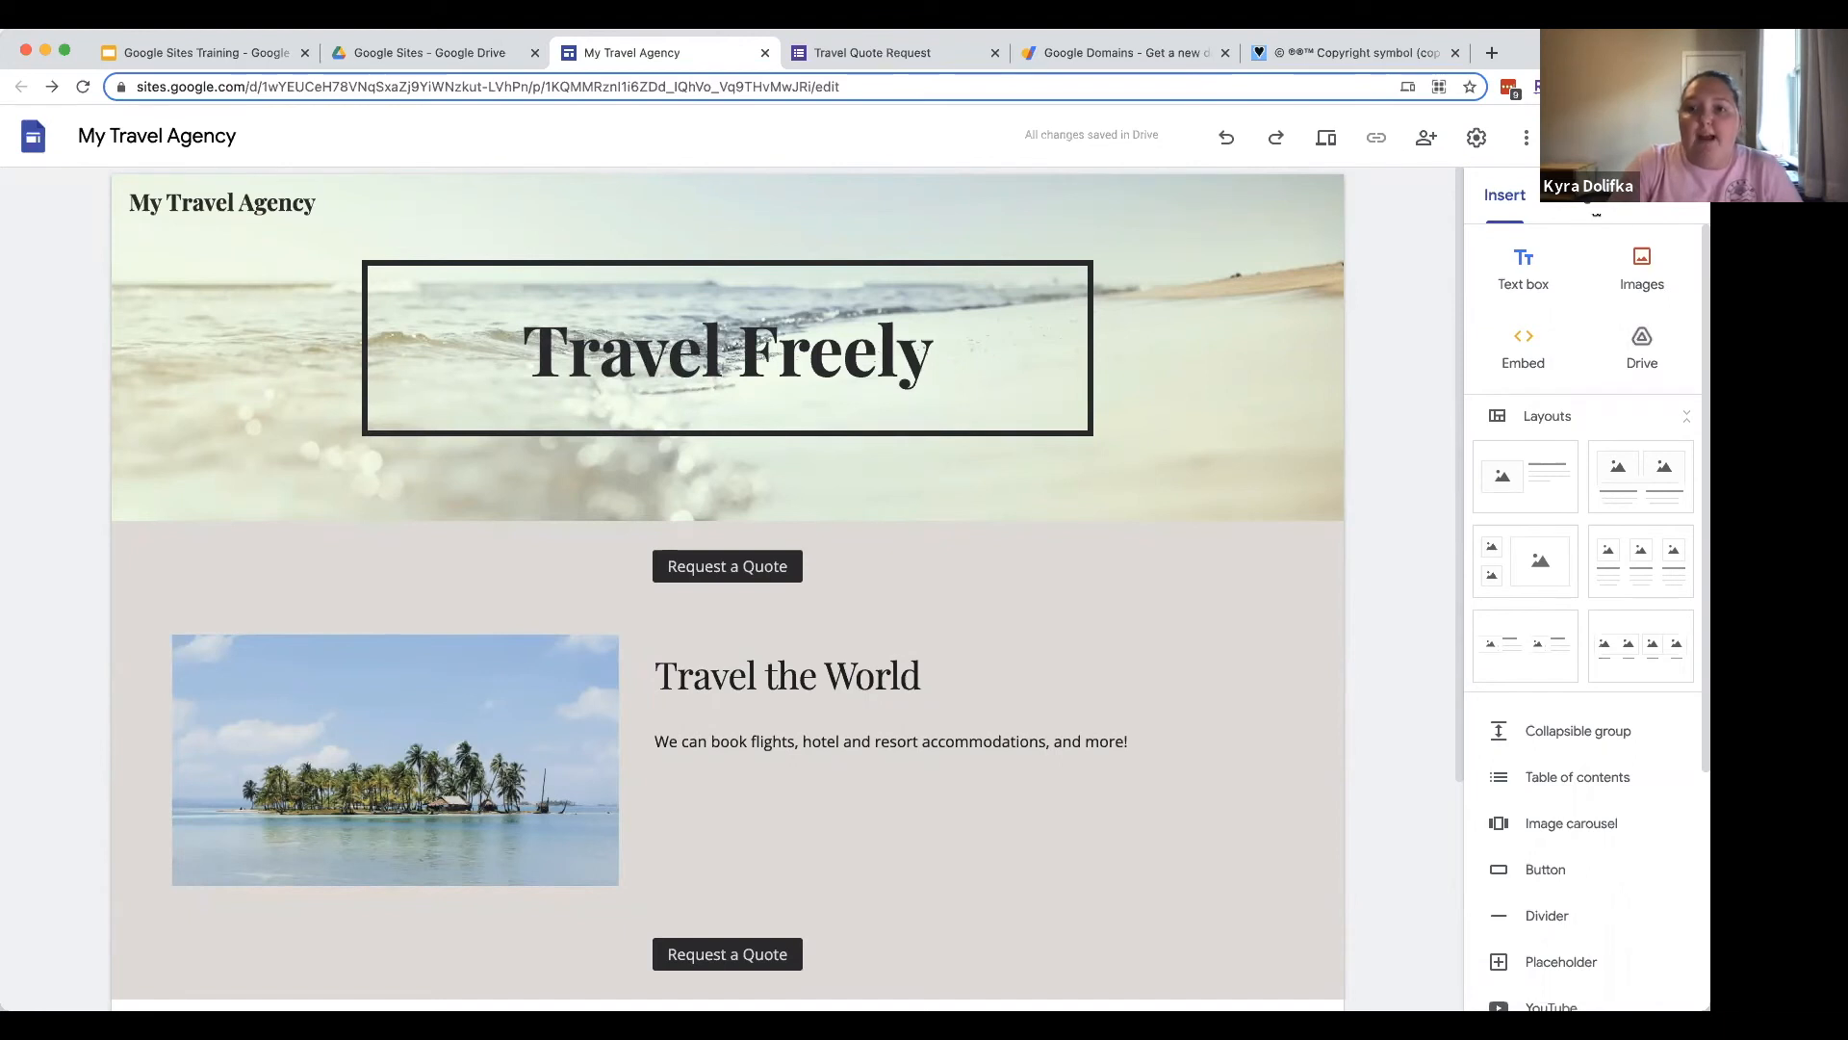
# Step: Add a new page named "Contact Us" to the site
pyautogui.click(1593, 207)
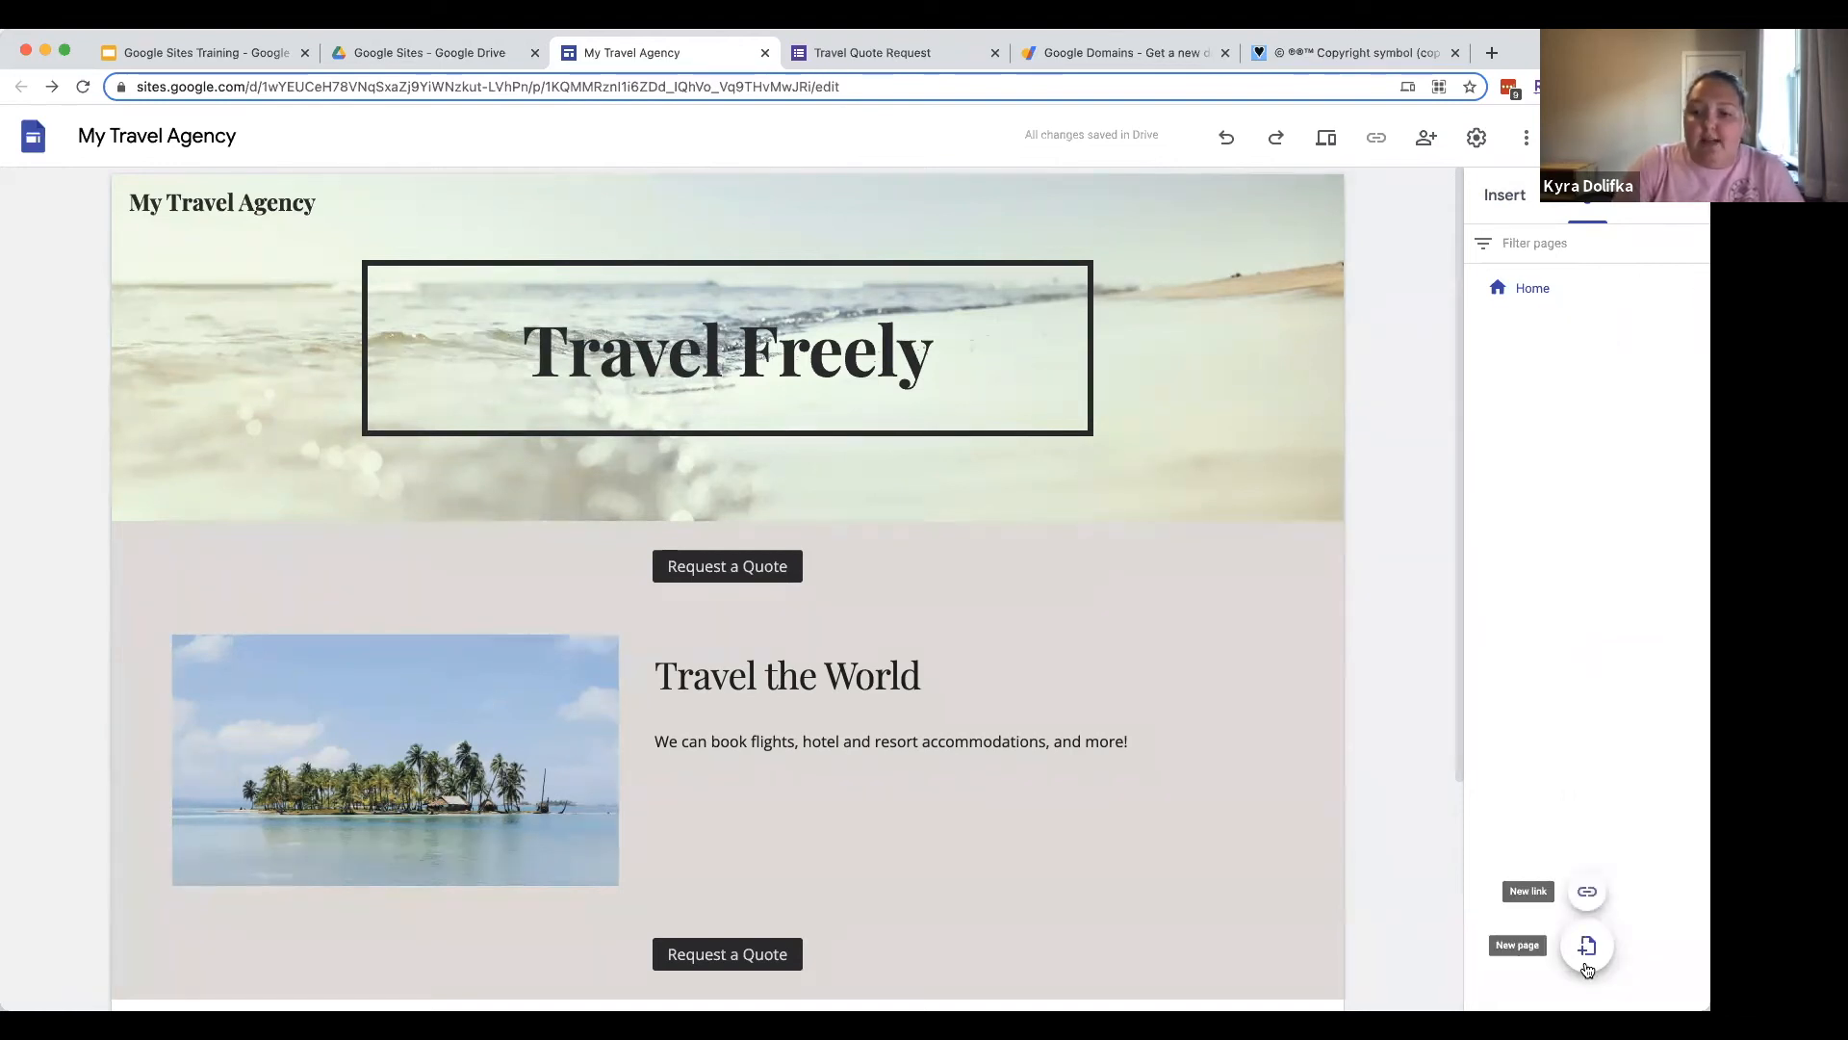
pyautogui.click(1586, 947)
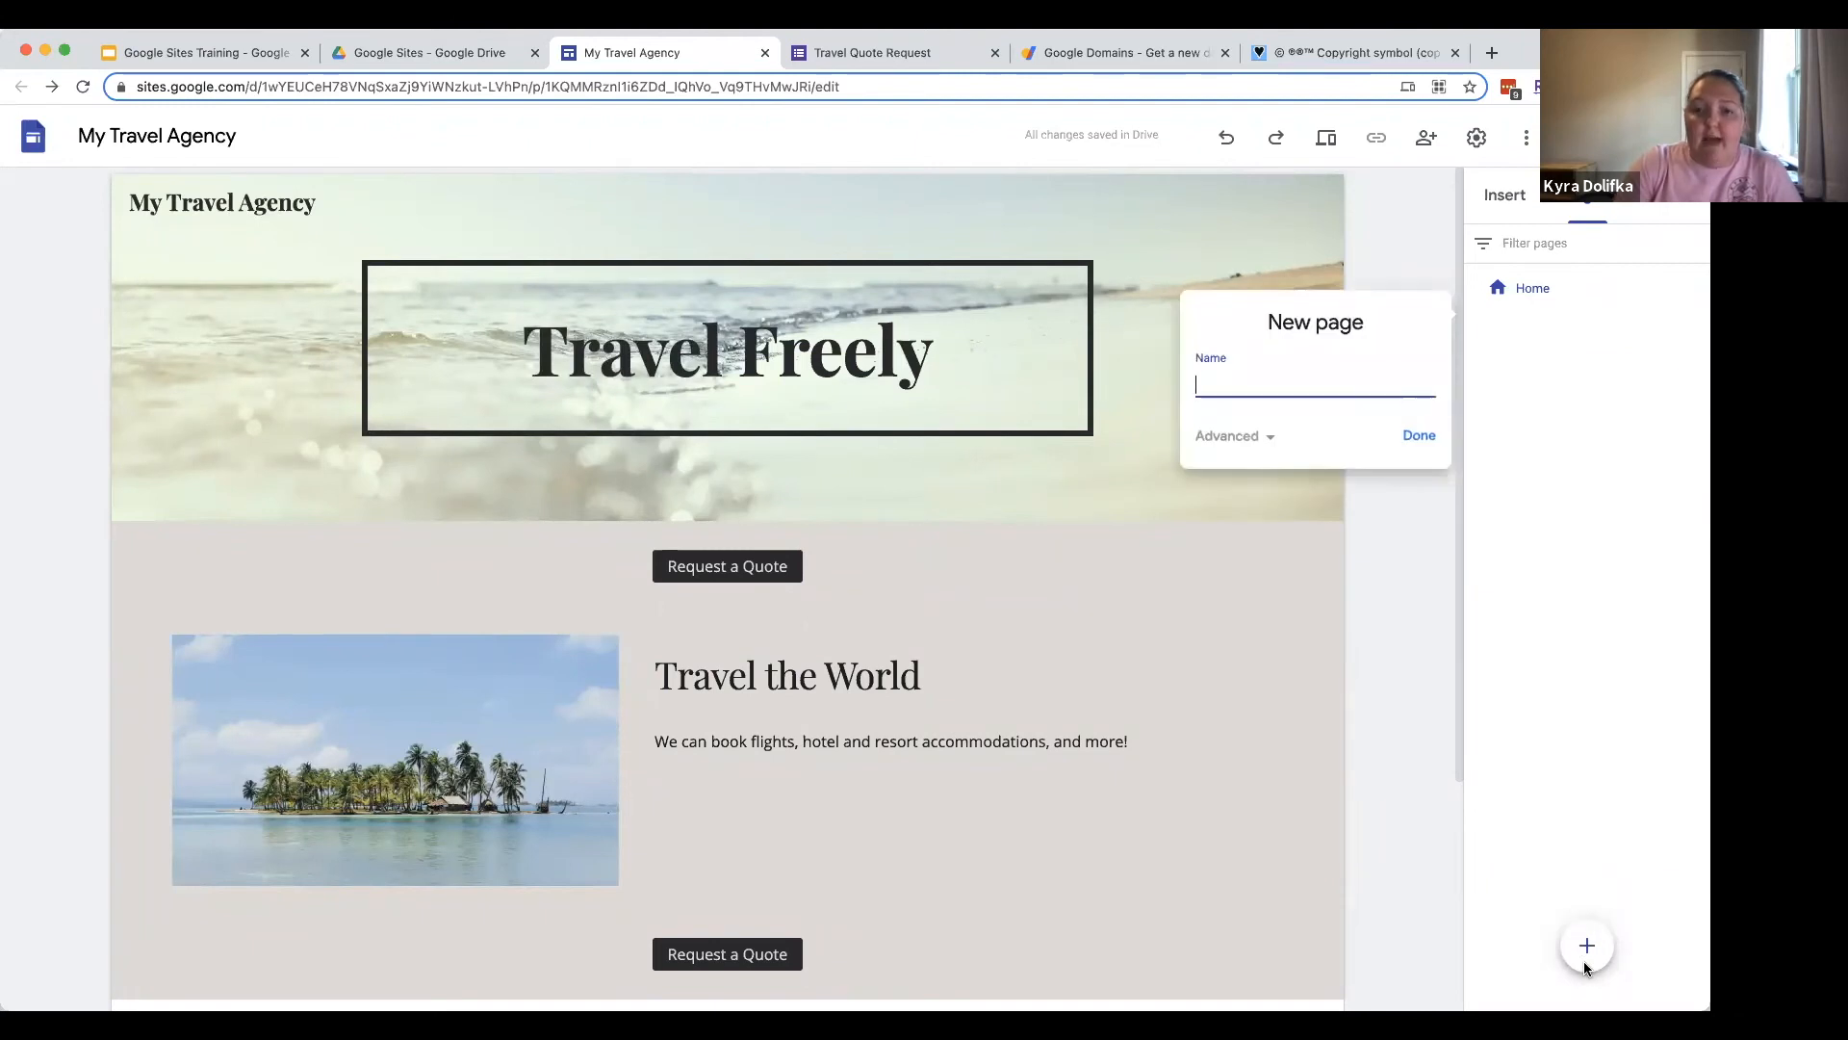
pyautogui.write('Contac')
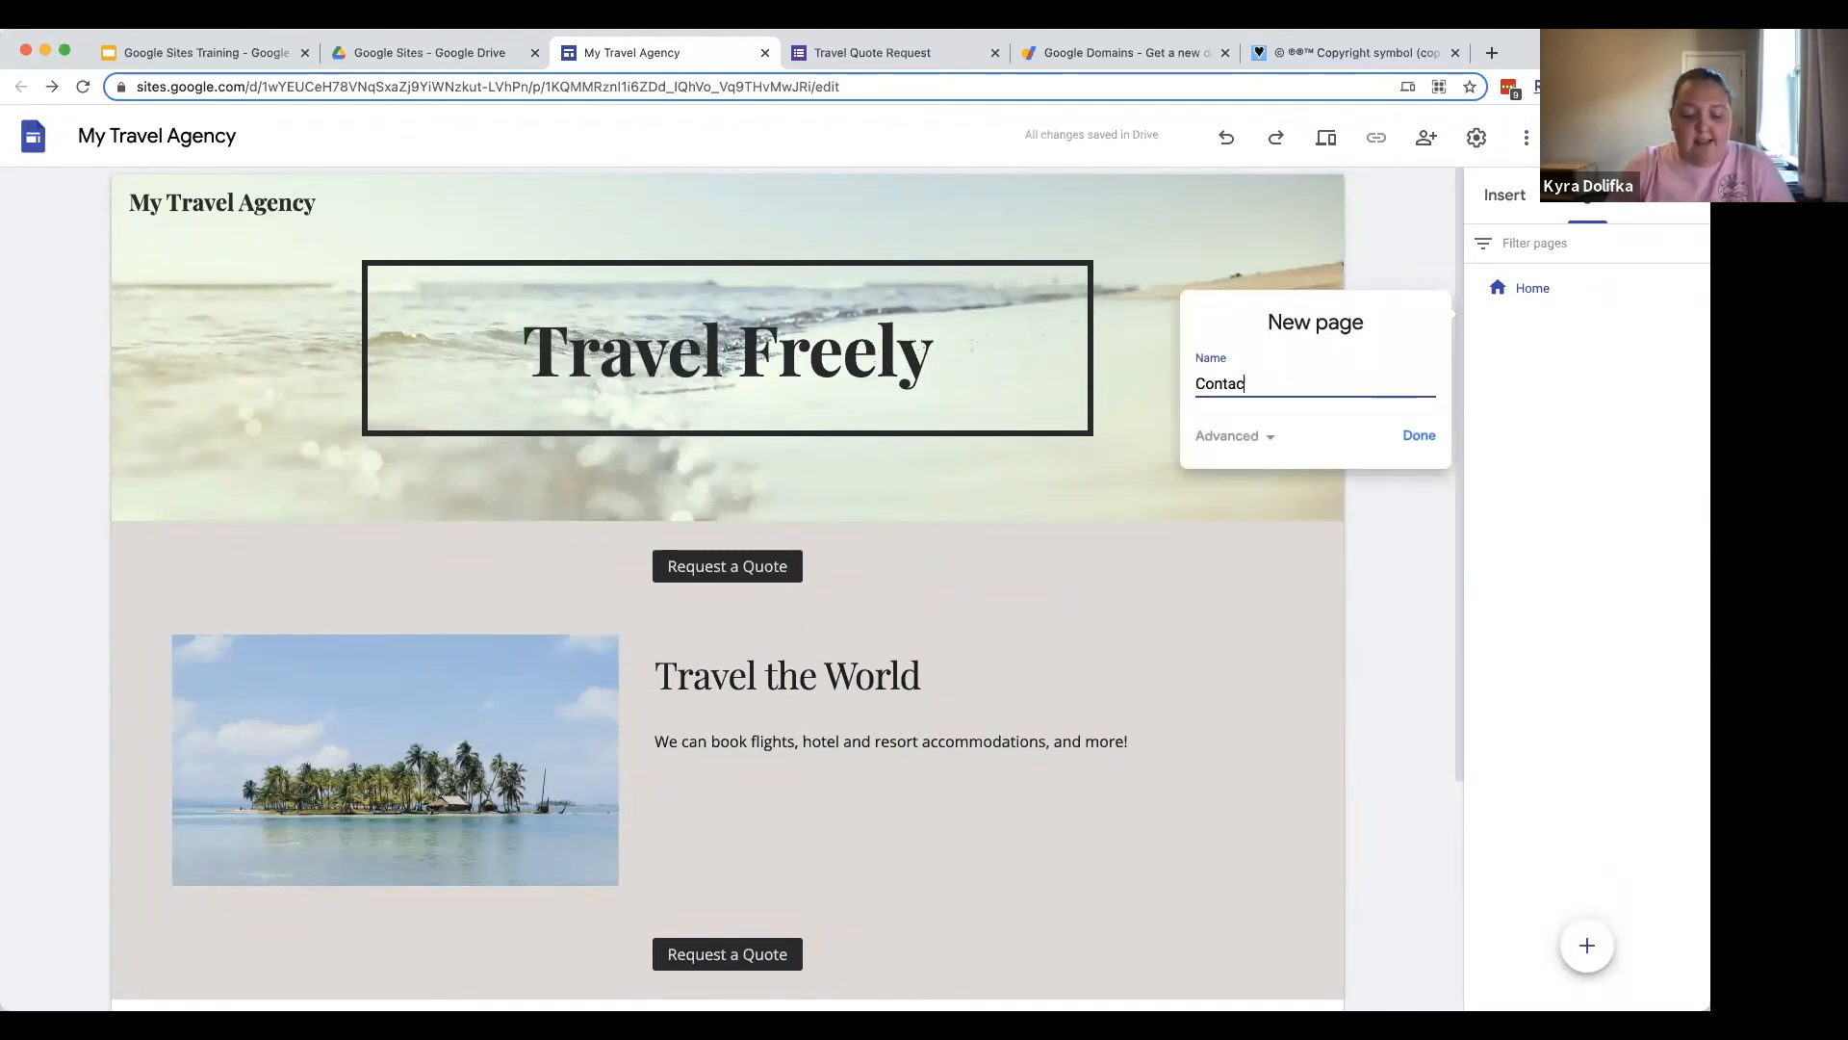
pyautogui.write('t Us')
pyautogui.click(1420, 441)
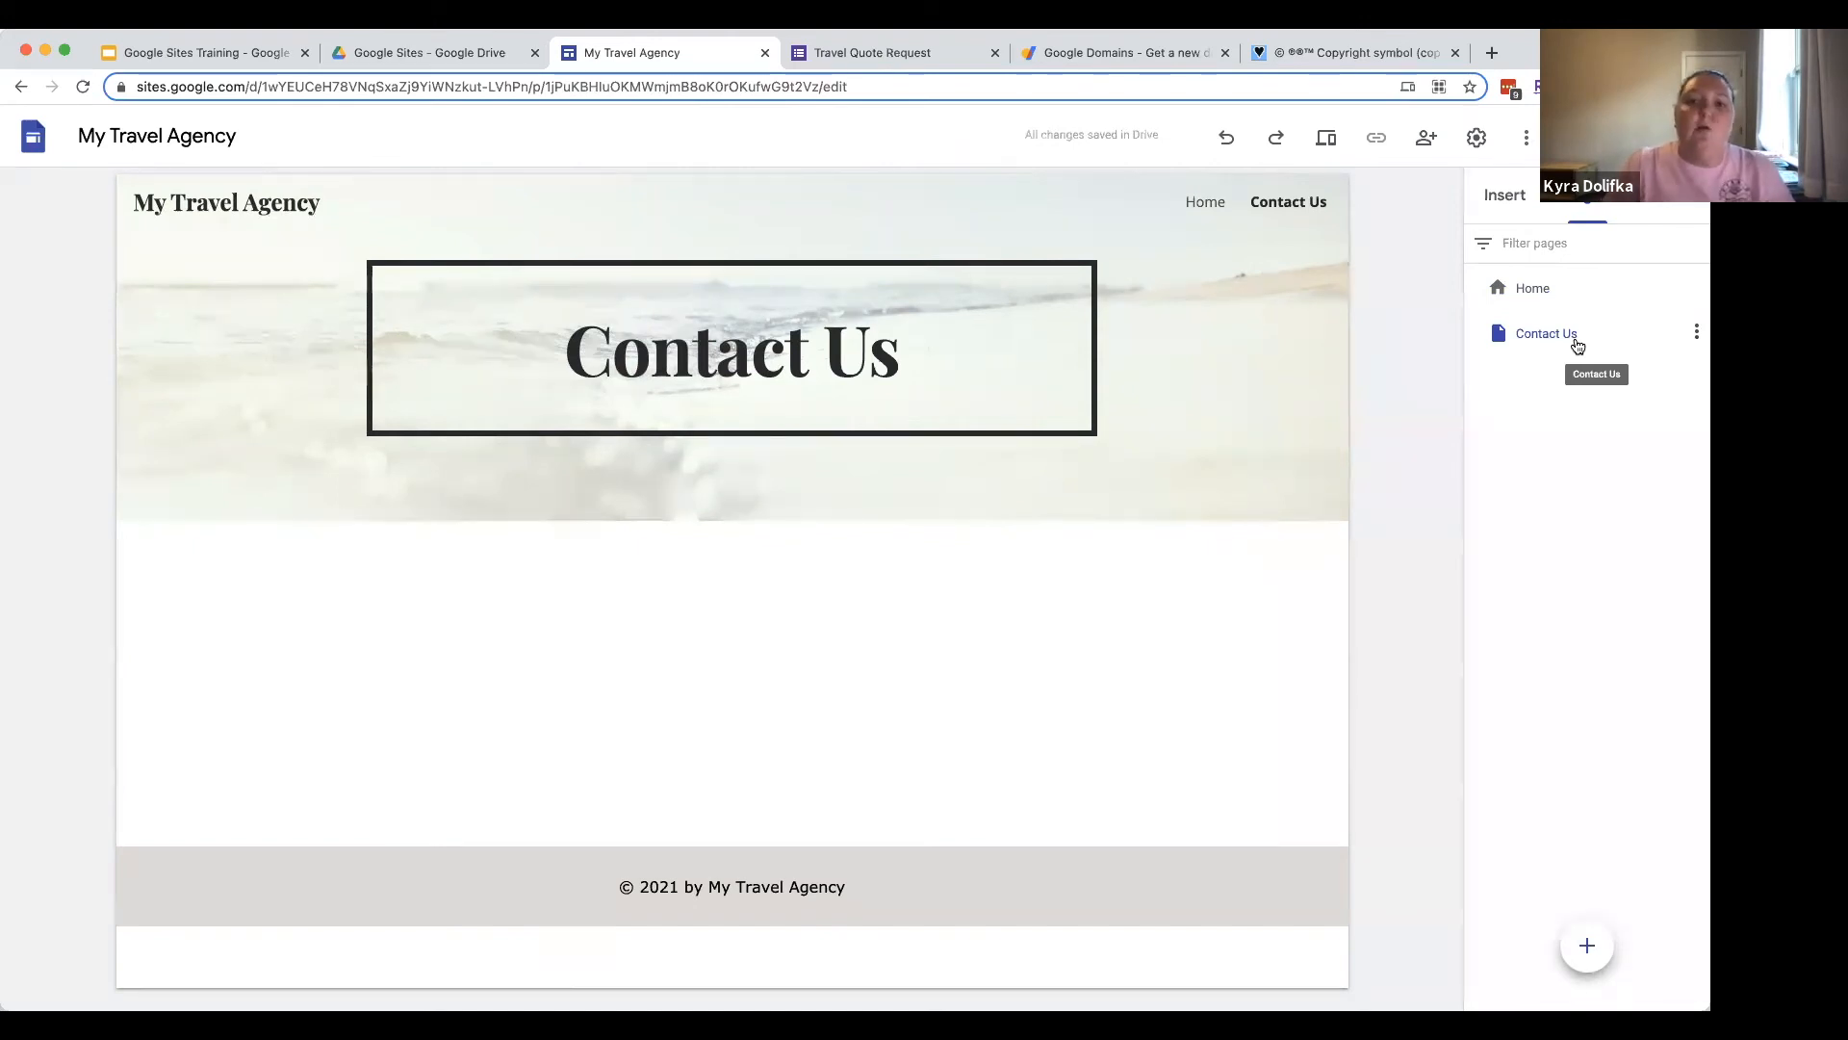
# Step: Look over the available page options for the Contact Us page
pyautogui.click(1696, 332)
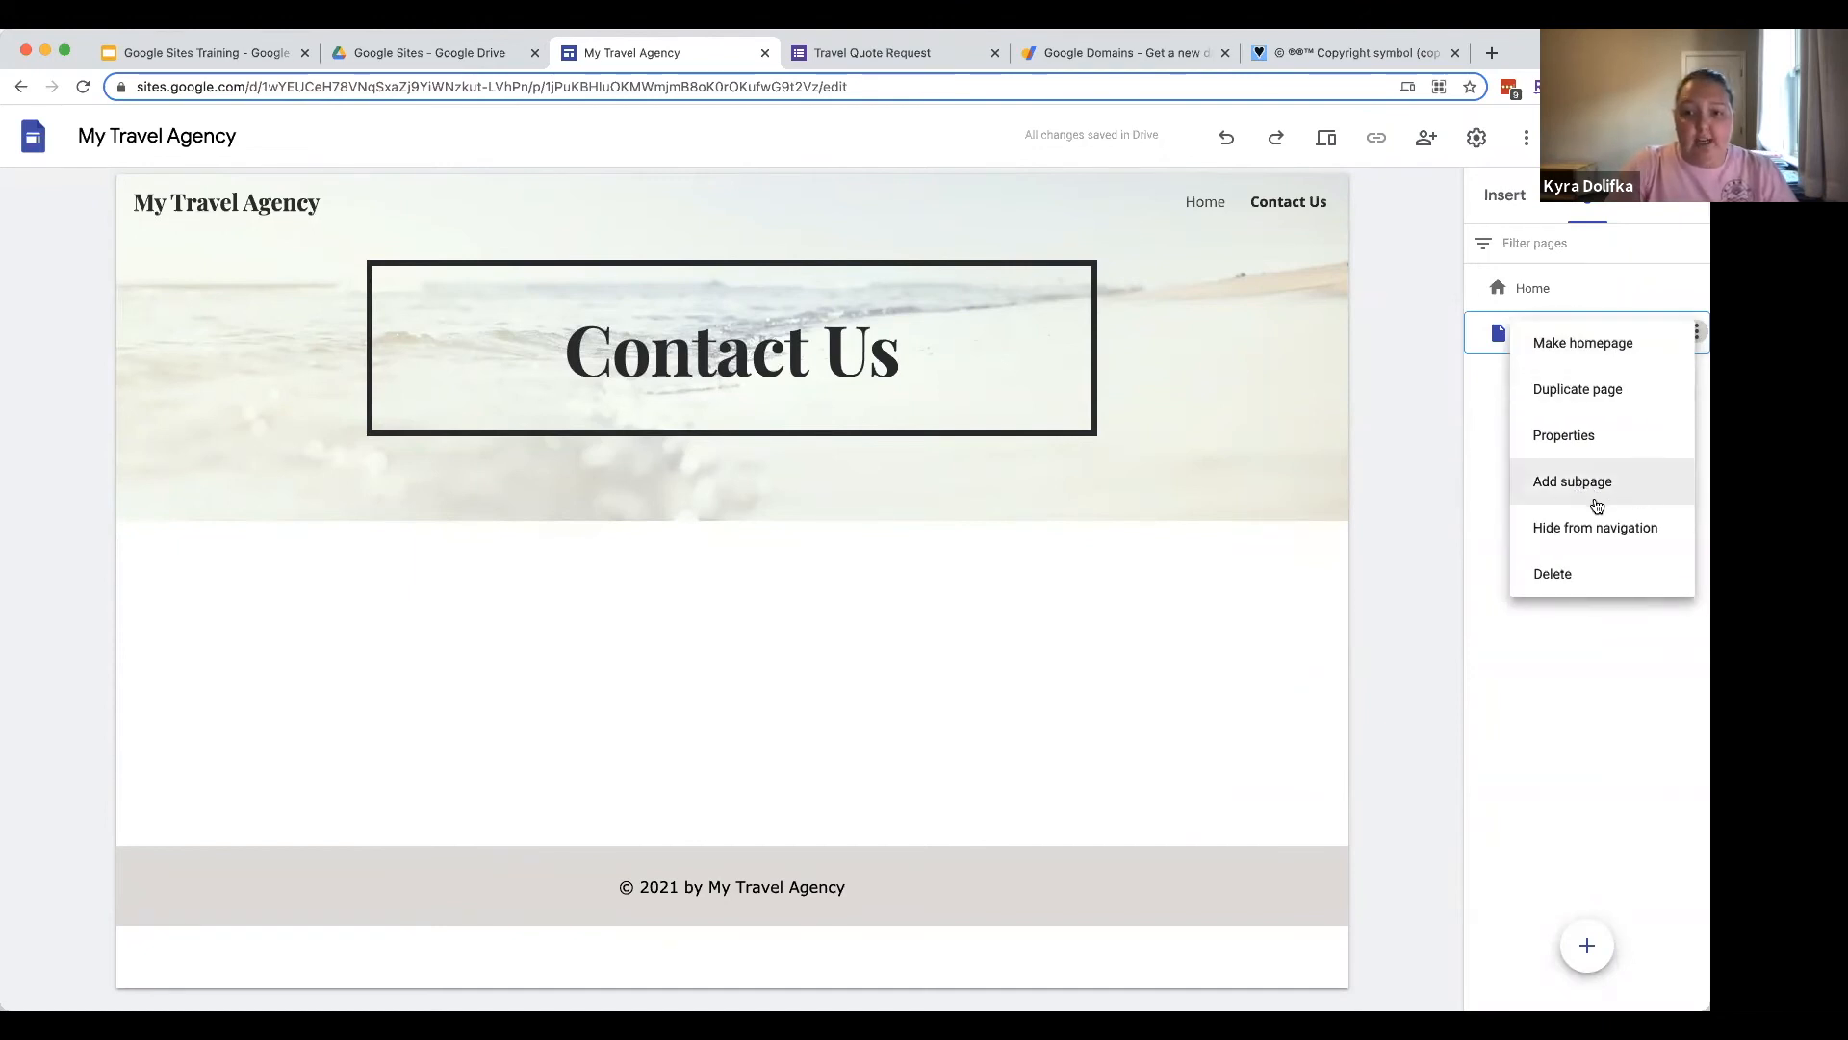
pyautogui.click(1561, 706)
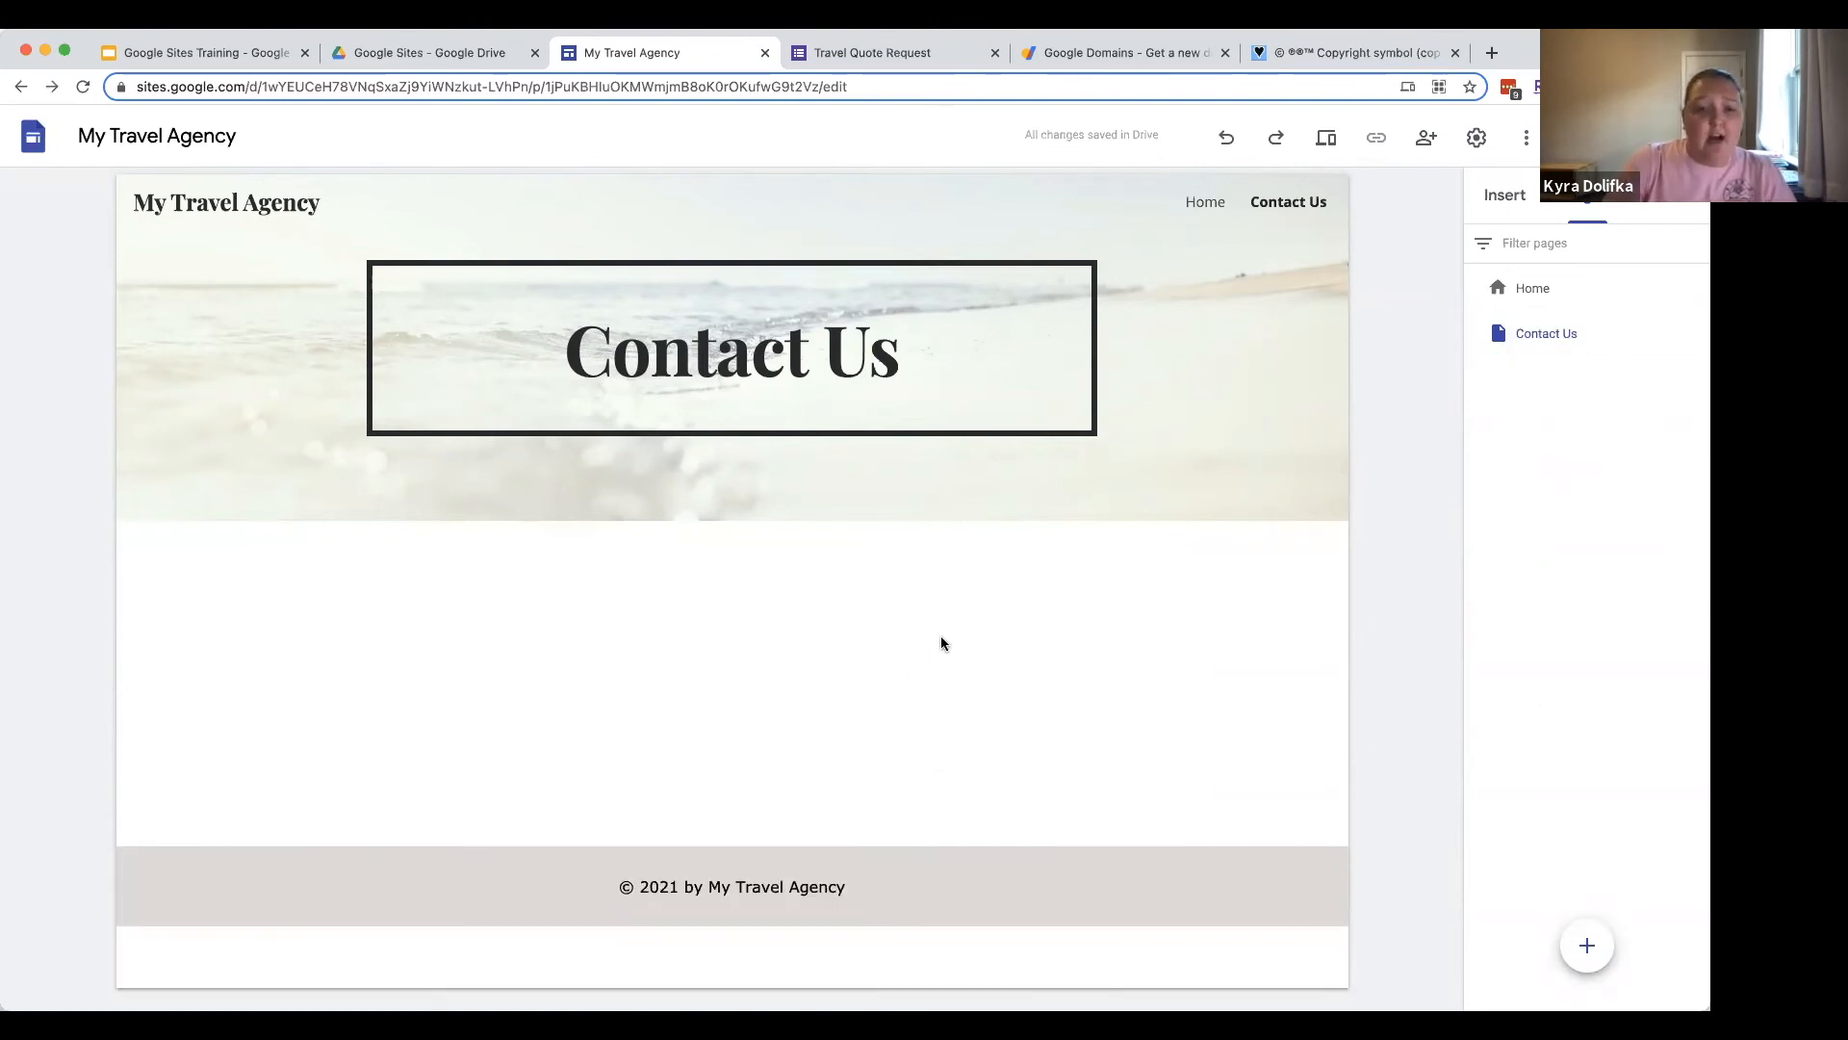
pyautogui.moveTo(597, 892)
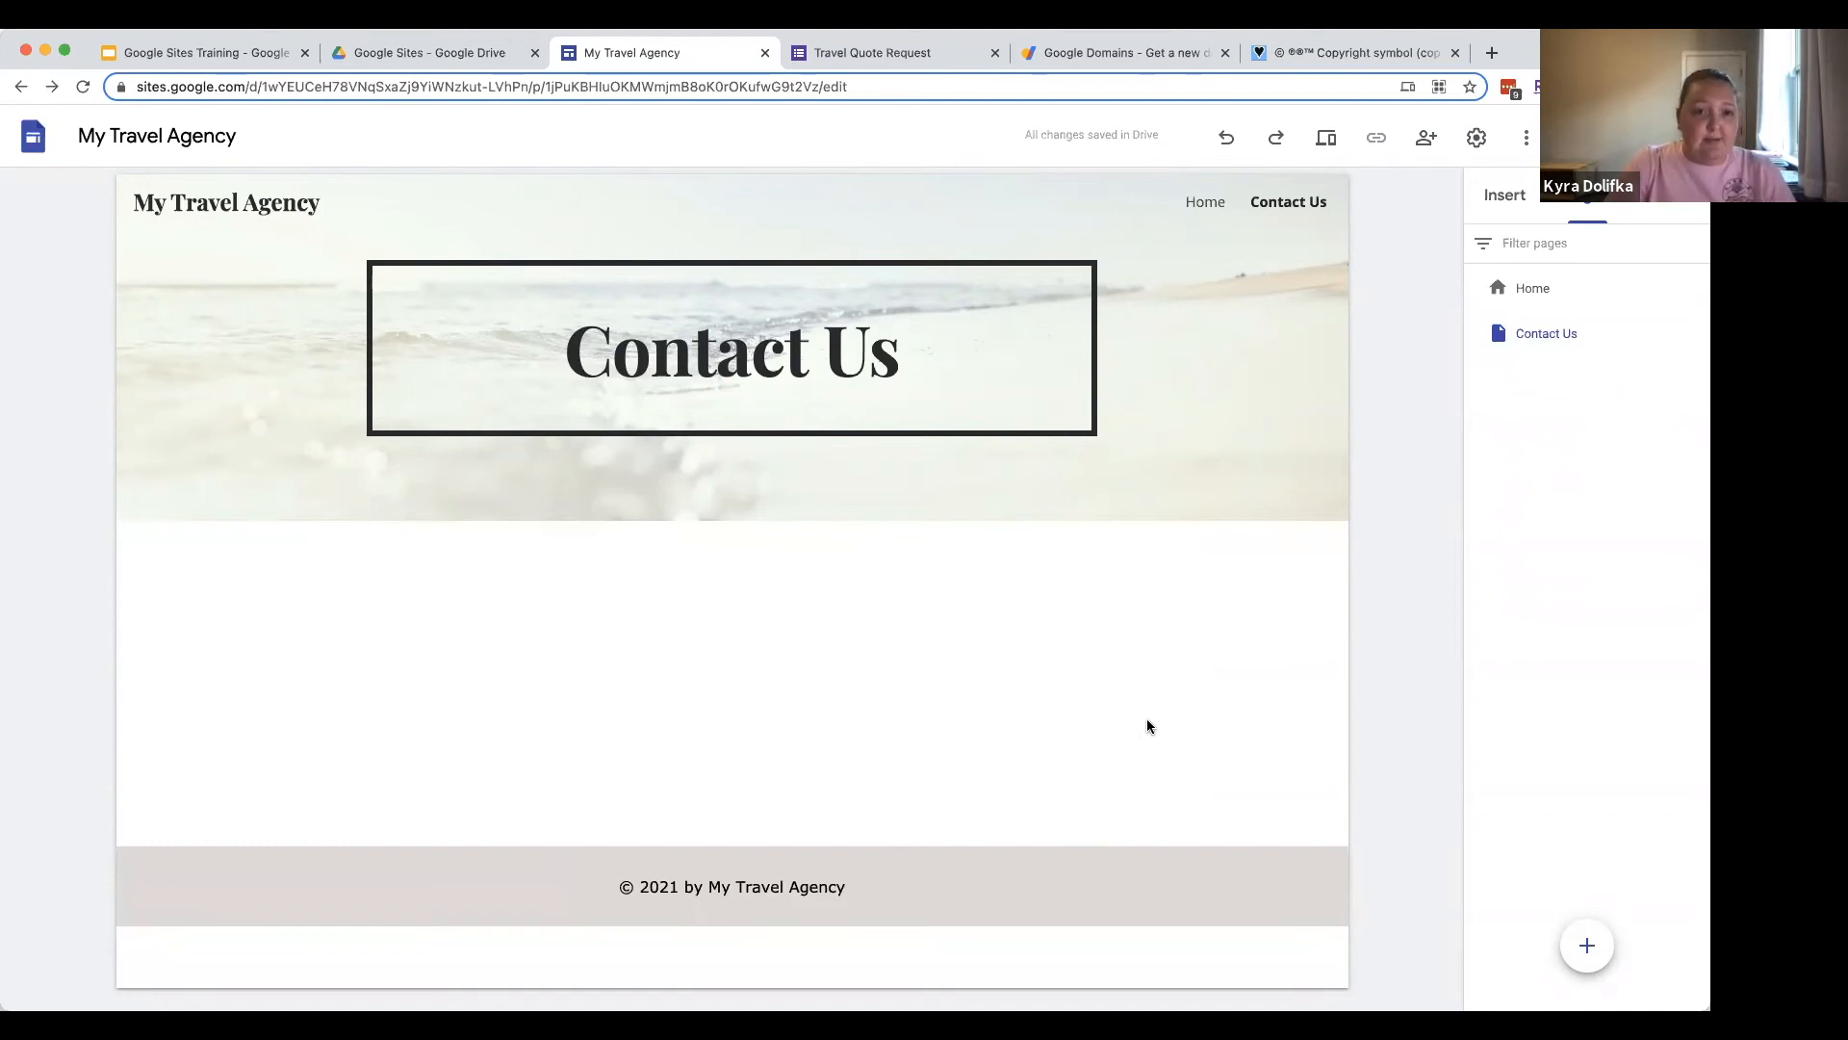
# Step: Insert the existing Contact Us Google Form into the Contact Us page and review its fields down to the end
pyautogui.click(1507, 195)
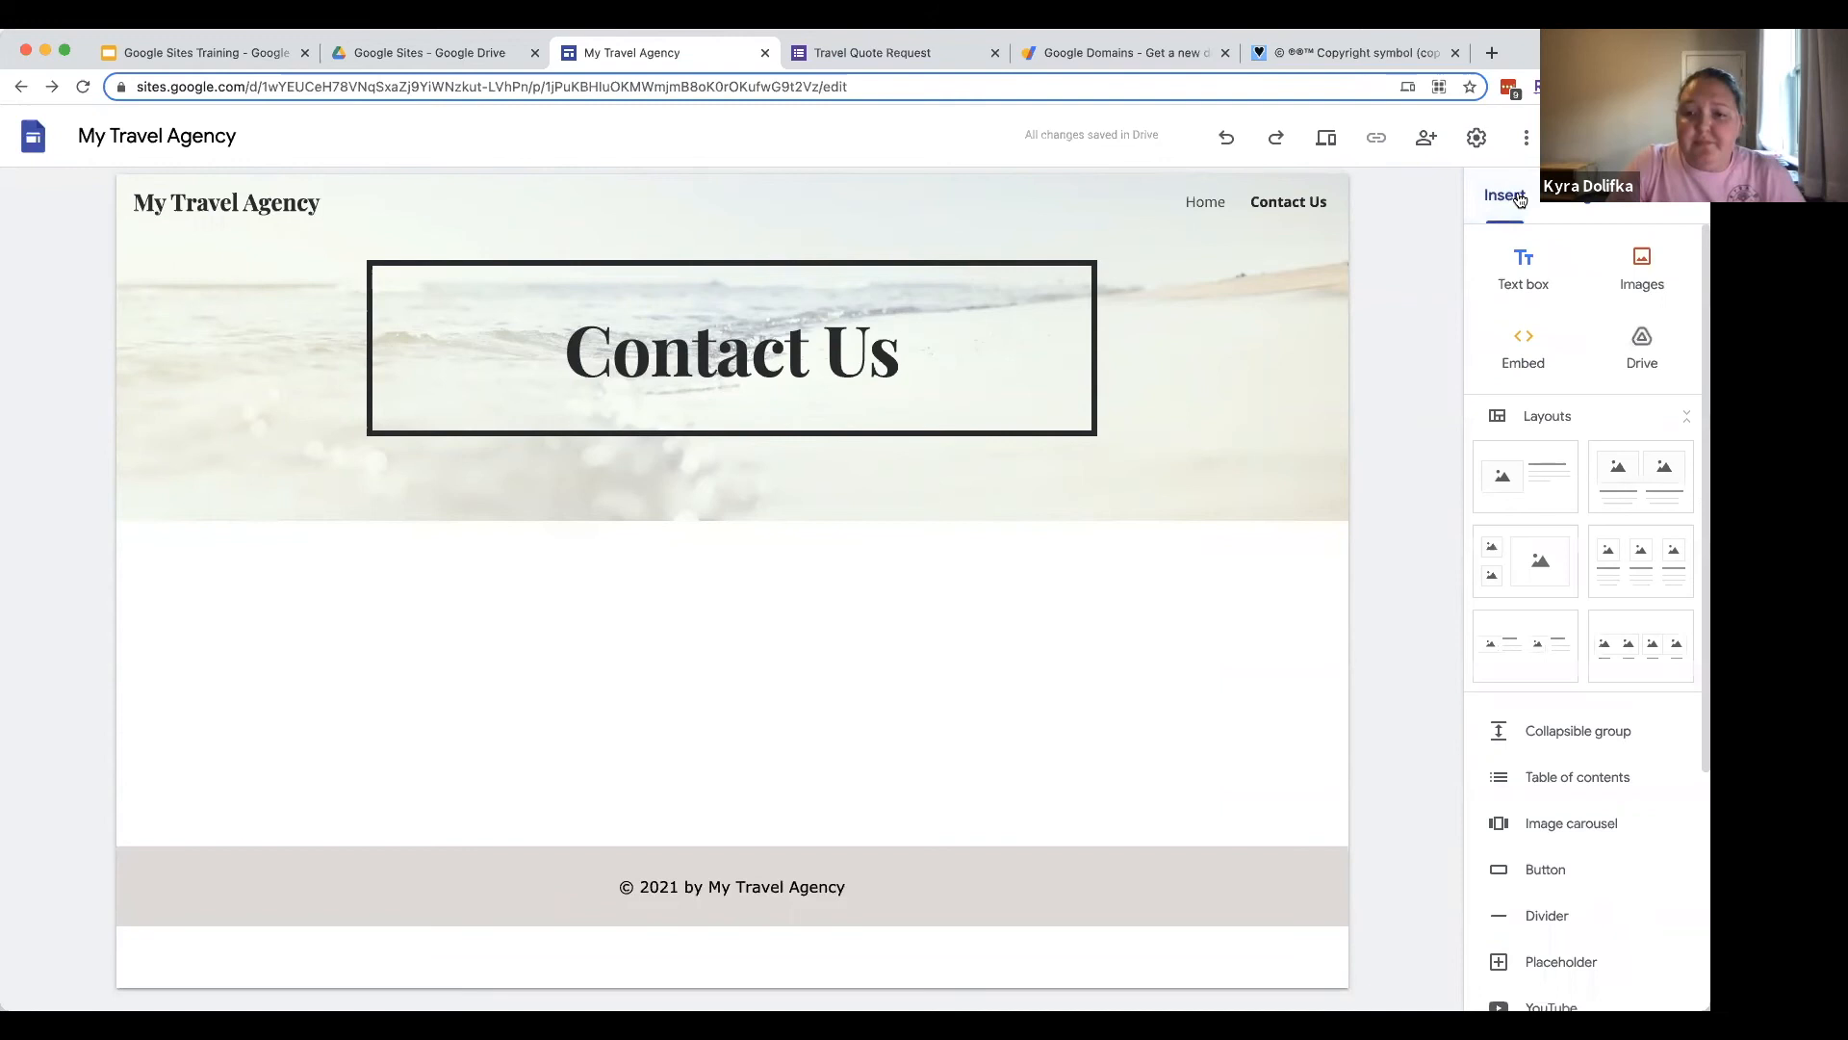
pyautogui.scroll(-1, 1641, 544)
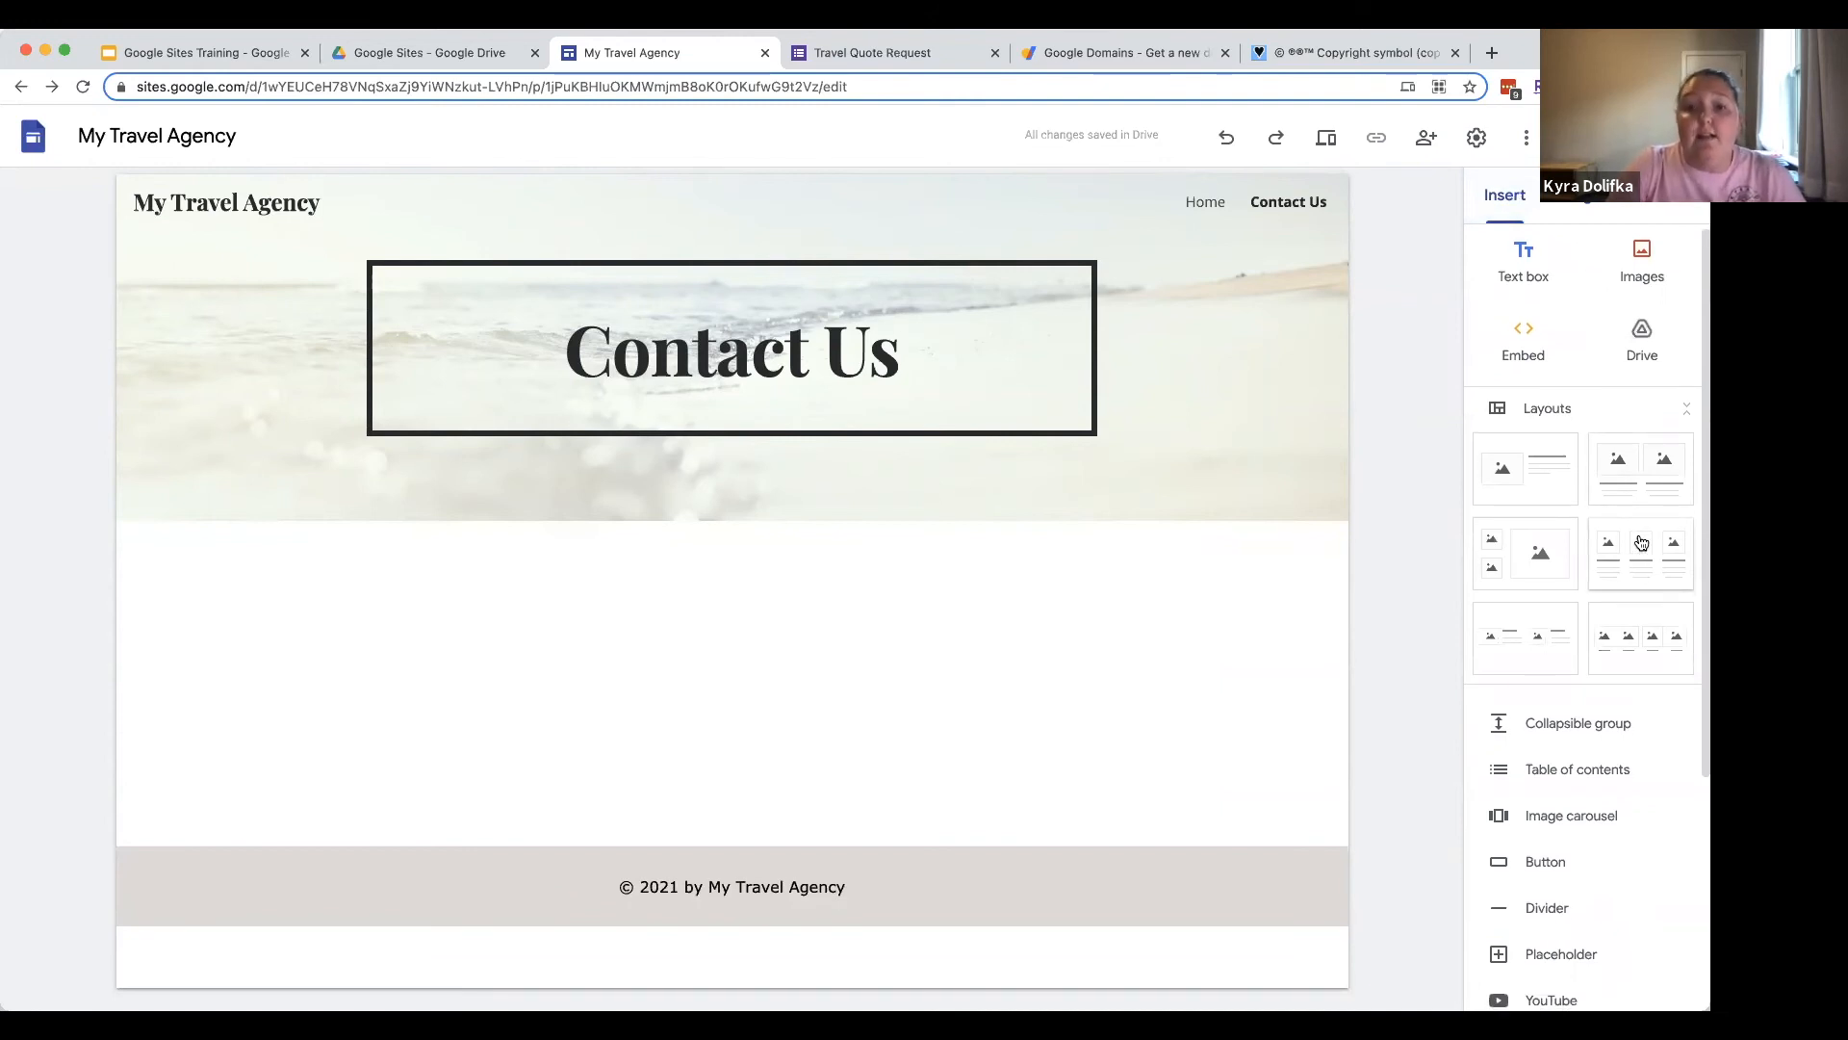
pyautogui.scroll(-5, 1641, 544)
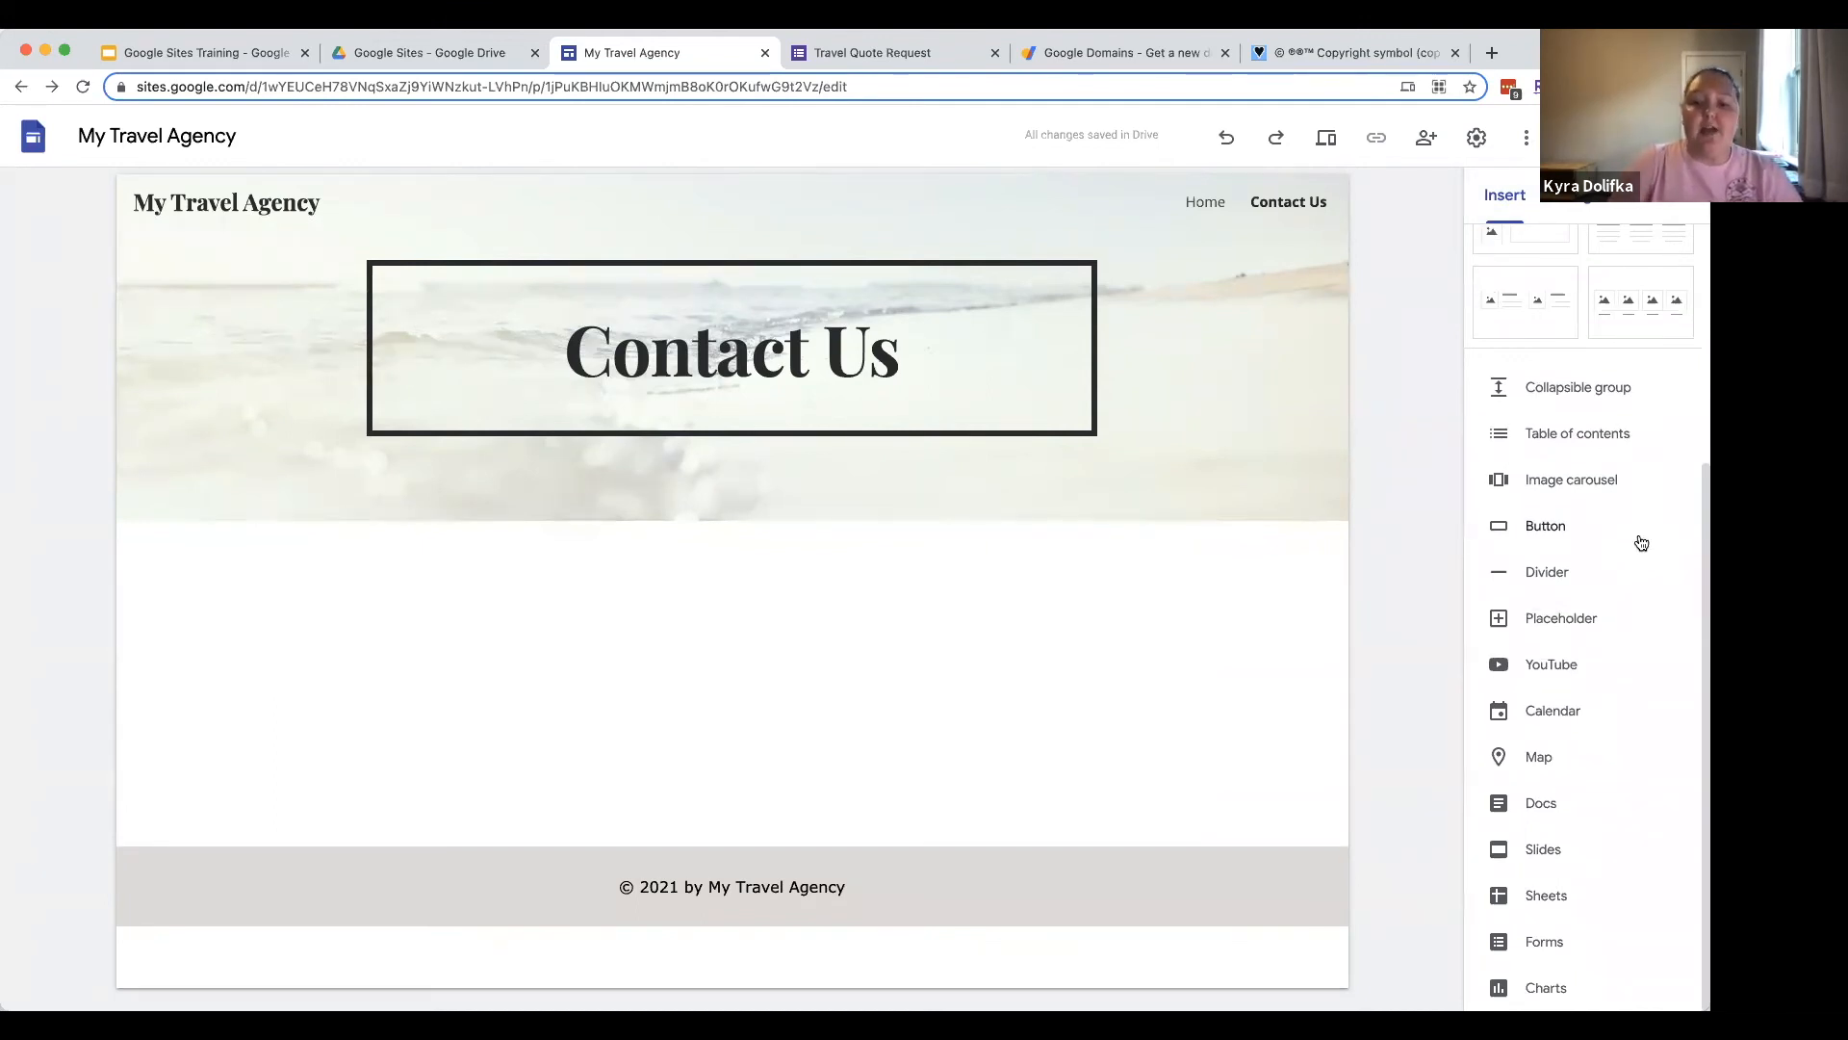
pyautogui.click(1545, 943)
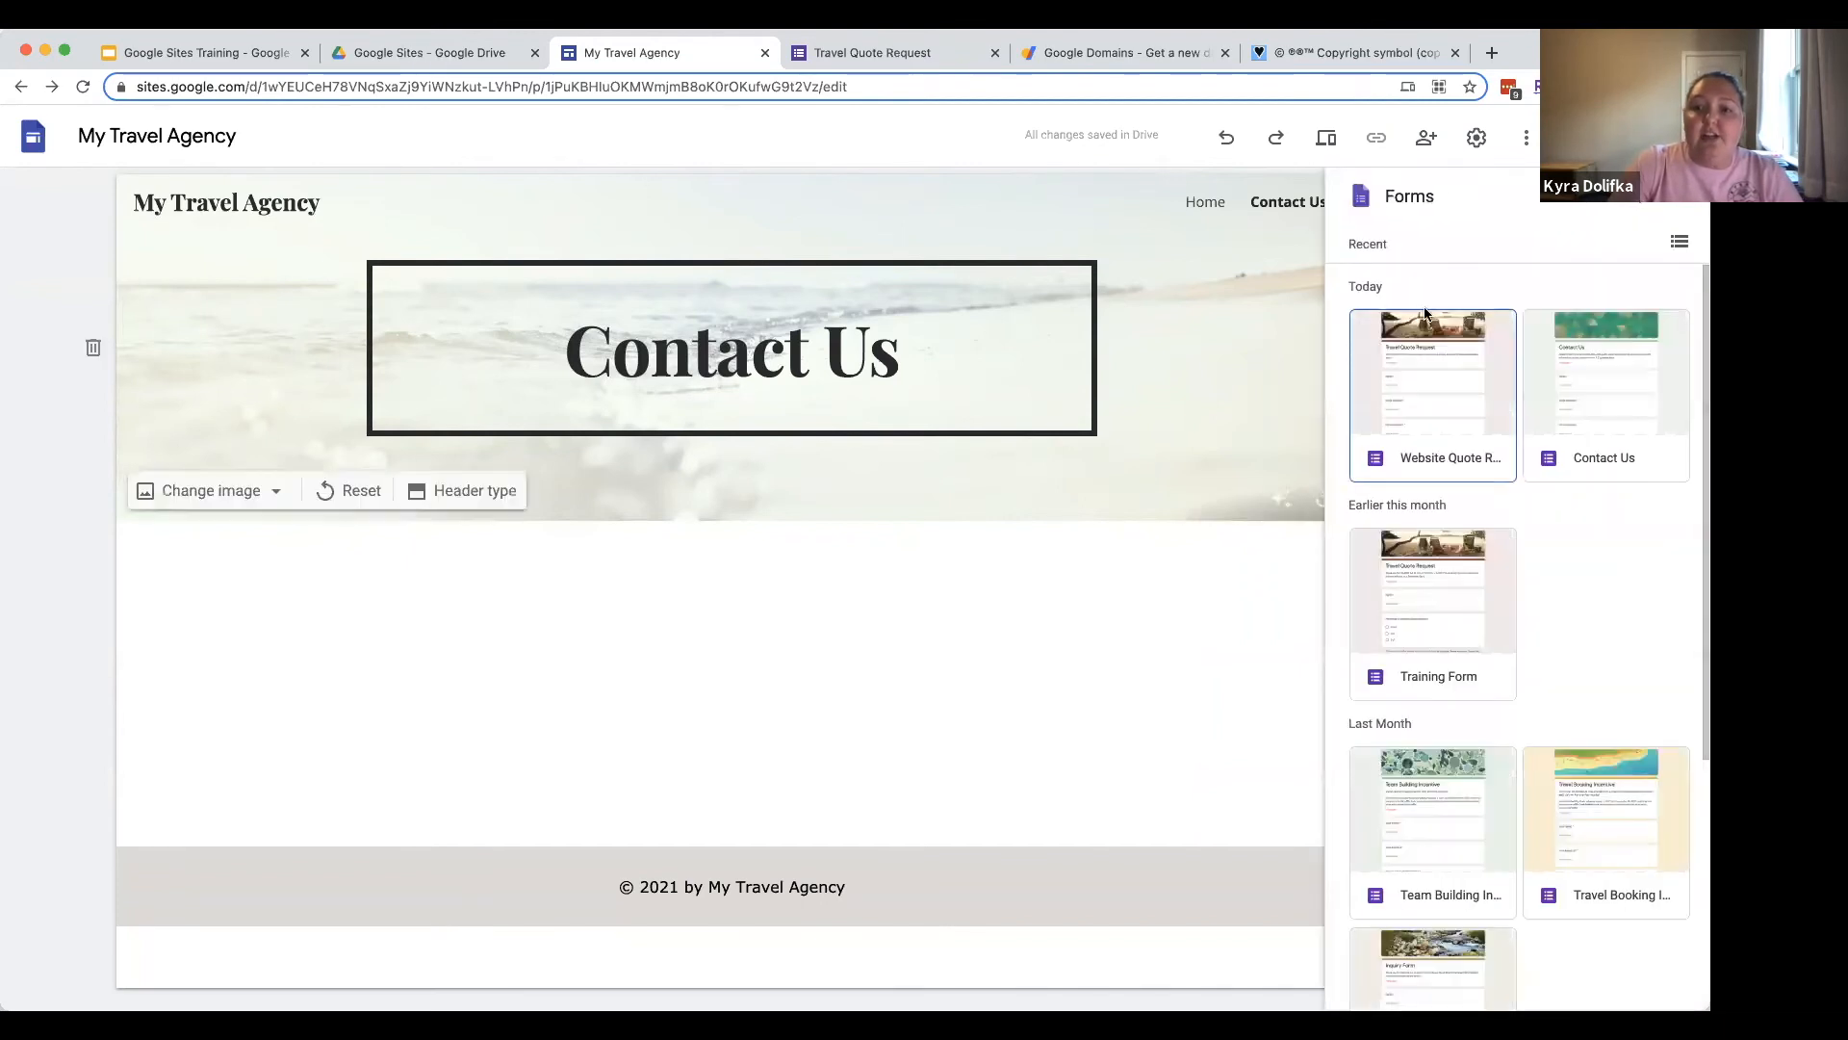
pyautogui.click(1609, 375)
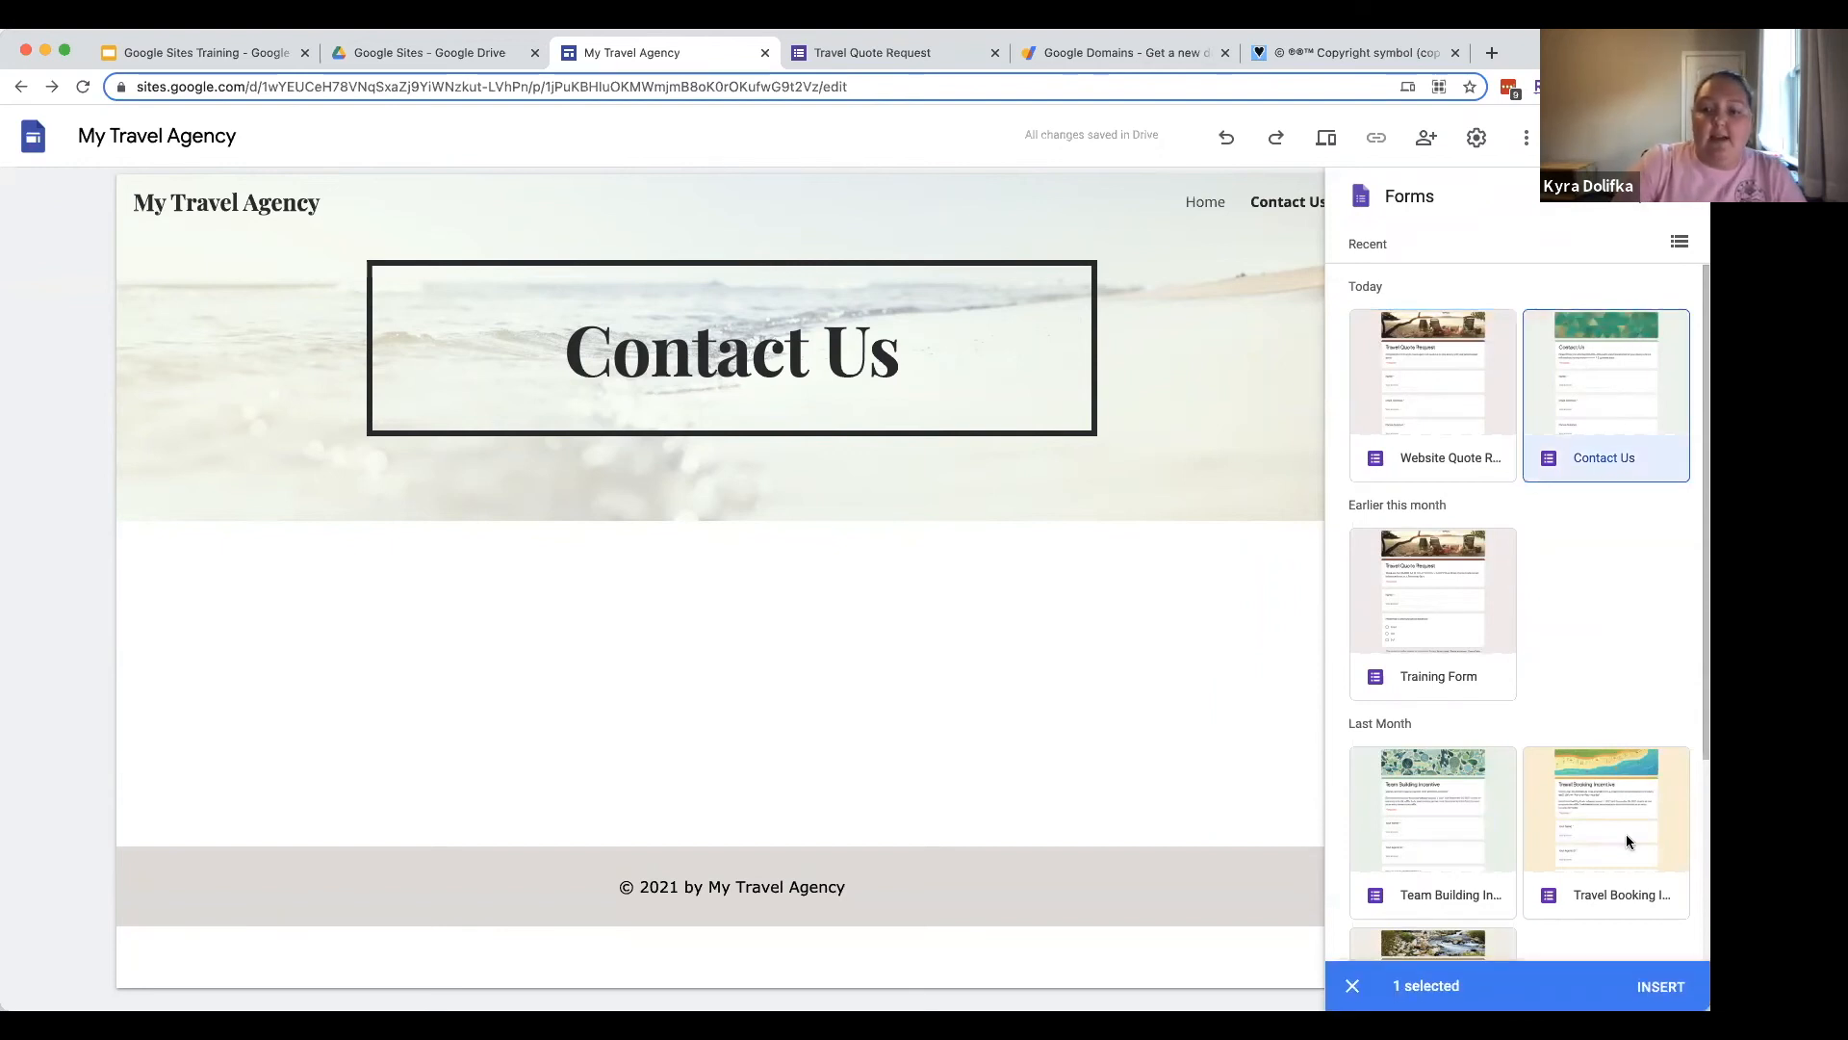
pyautogui.click(1661, 986)
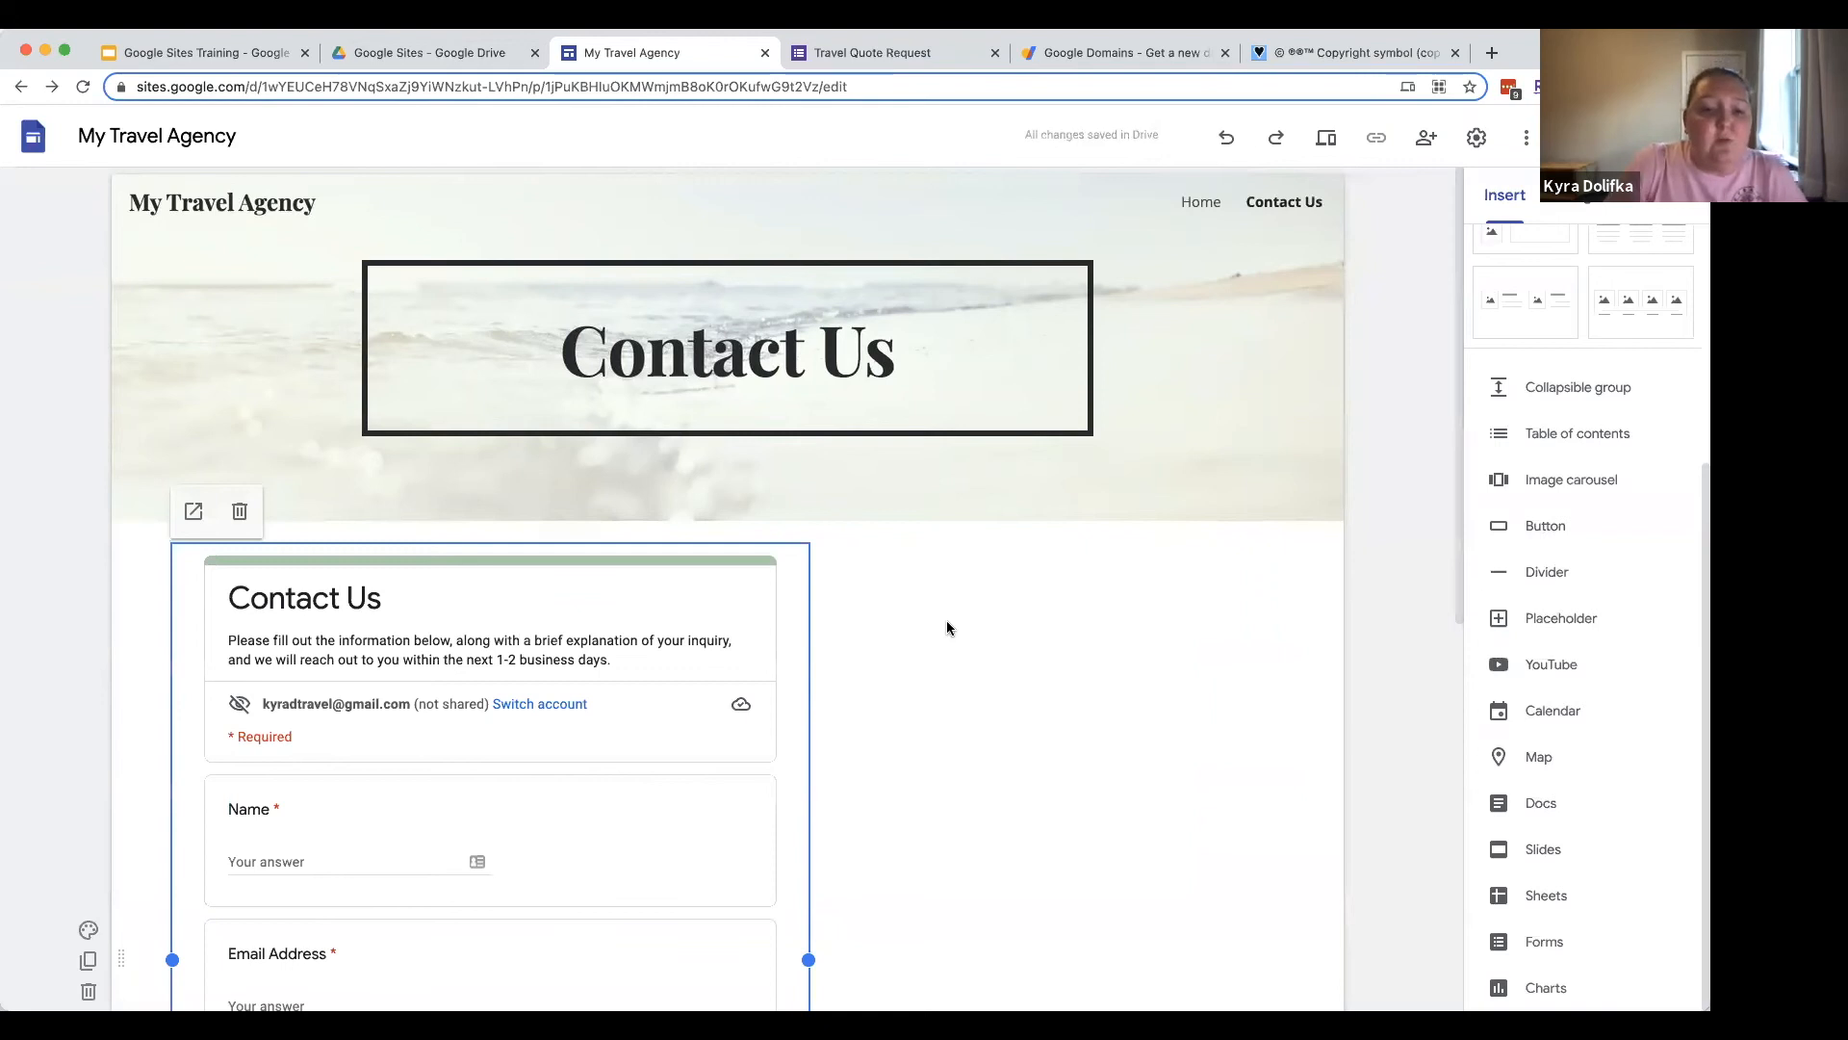
pyautogui.scroll(-1, 945, 620)
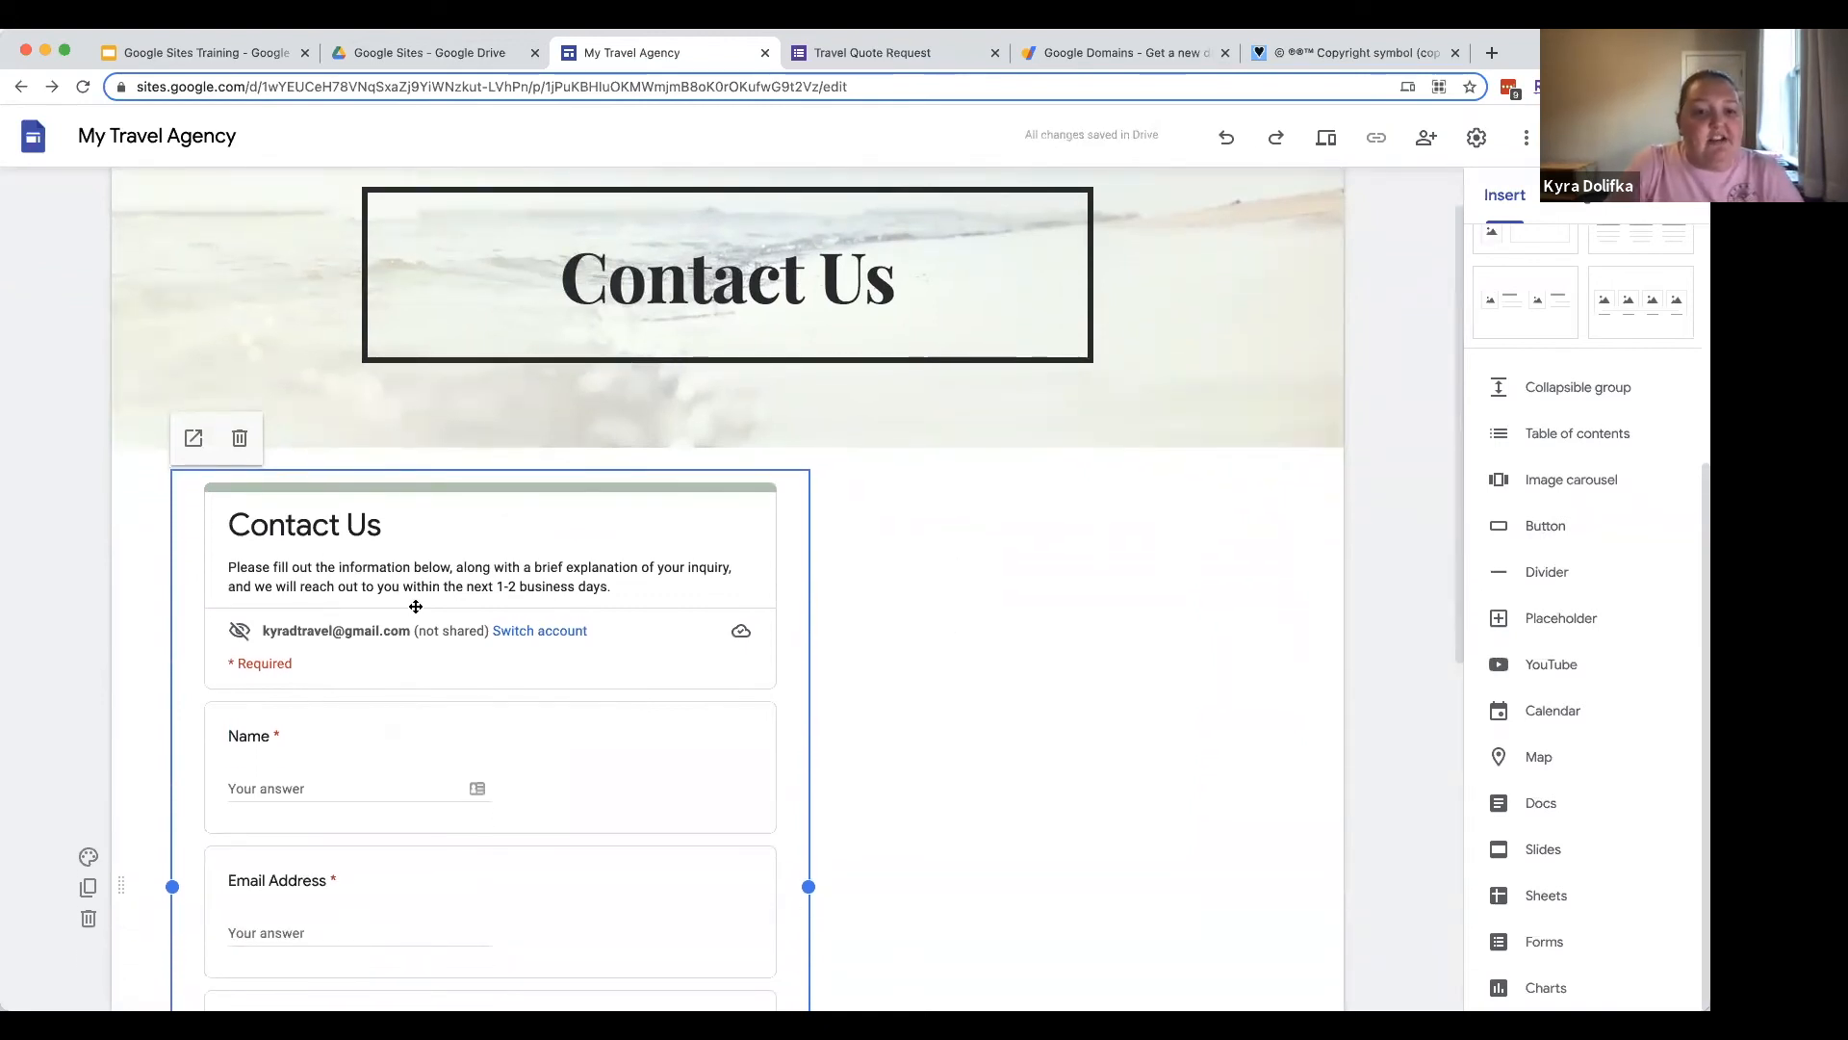
pyautogui.scroll(-1, 652, 616)
pyautogui.scroll(-5, 653, 616)
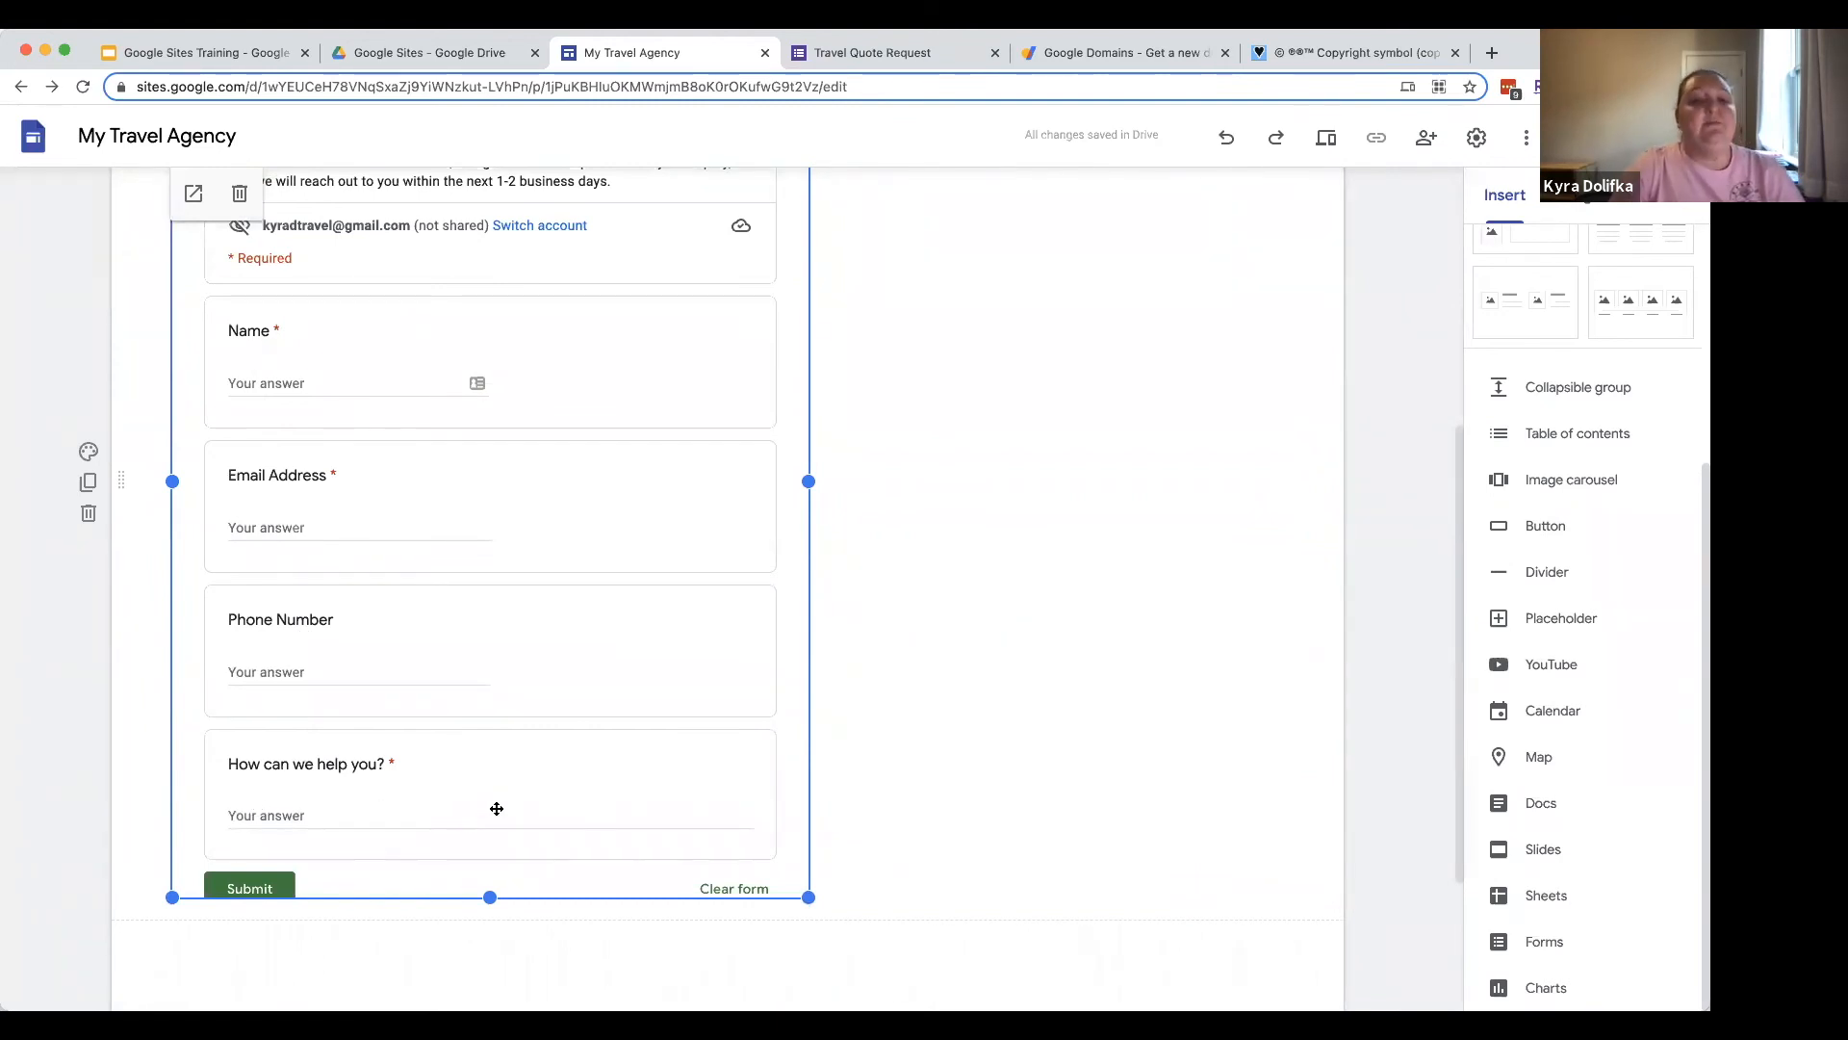
# Step: Add a text box to the Contact Us page and place it beside the form, to its right
pyautogui.scroll(5, 1121, 587)
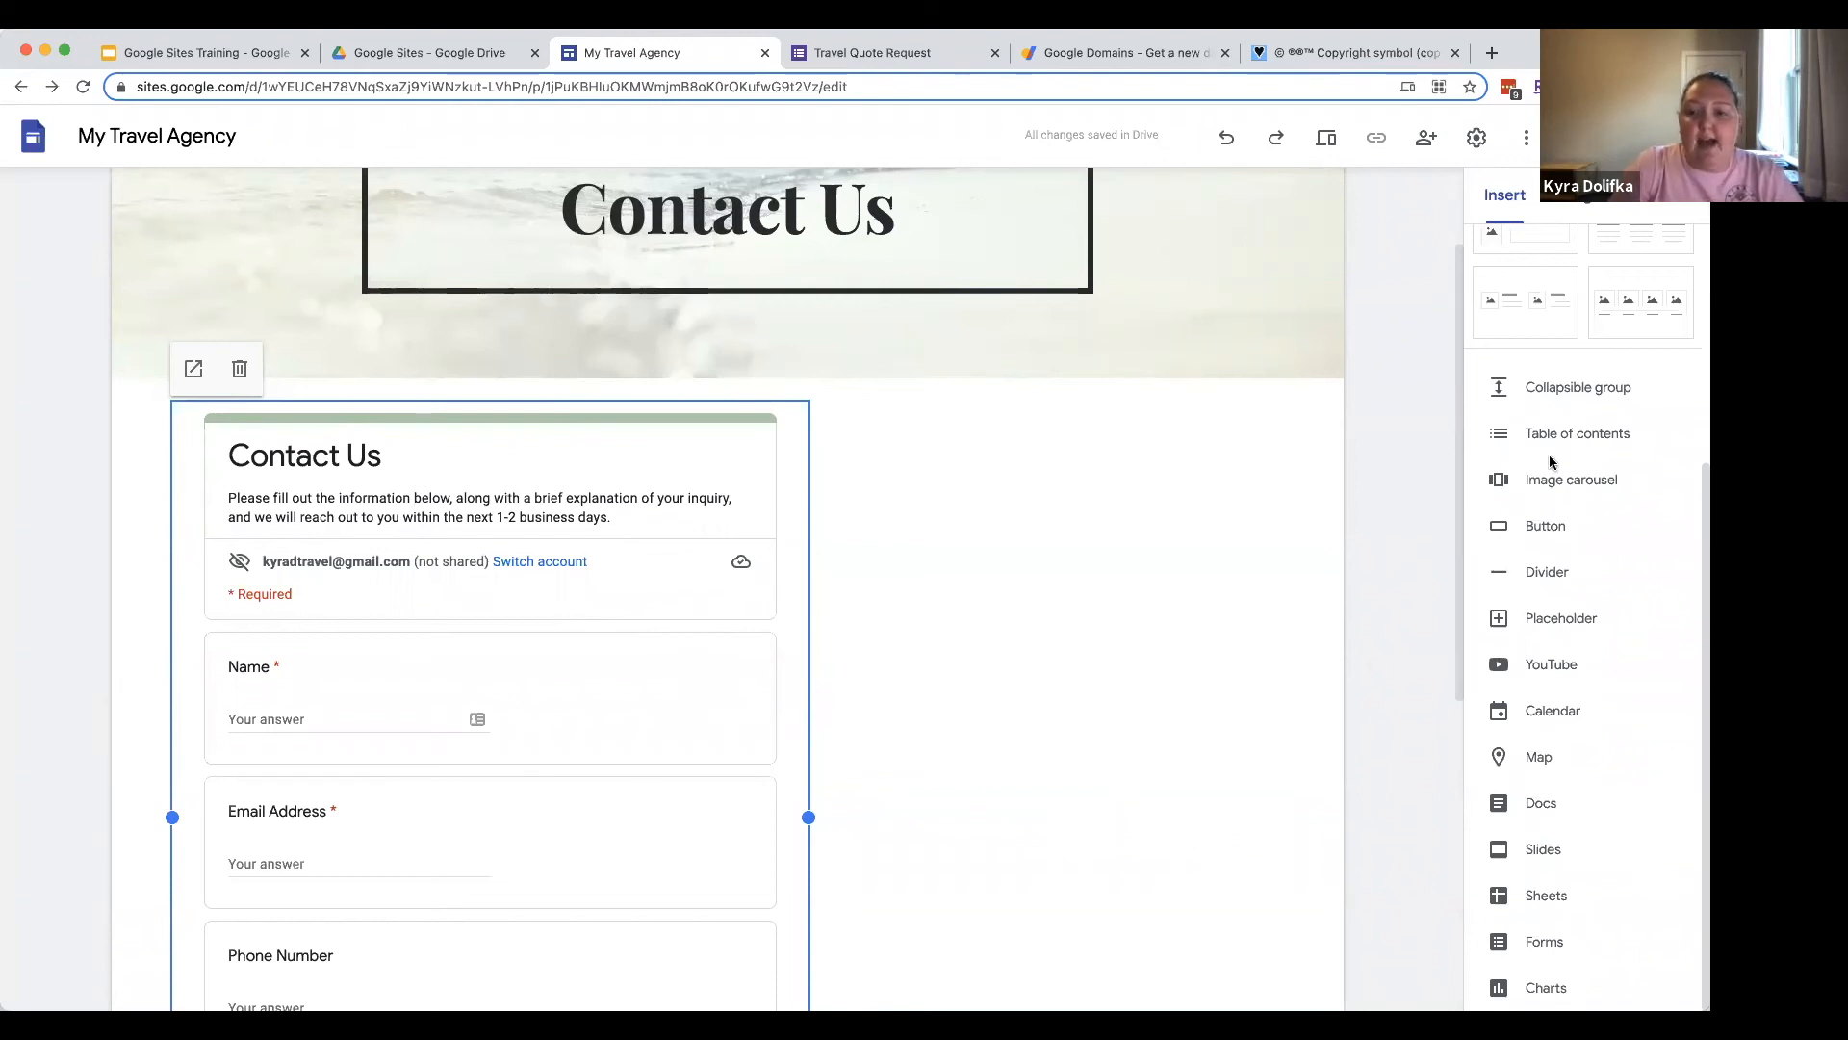
pyautogui.scroll(4, 1553, 463)
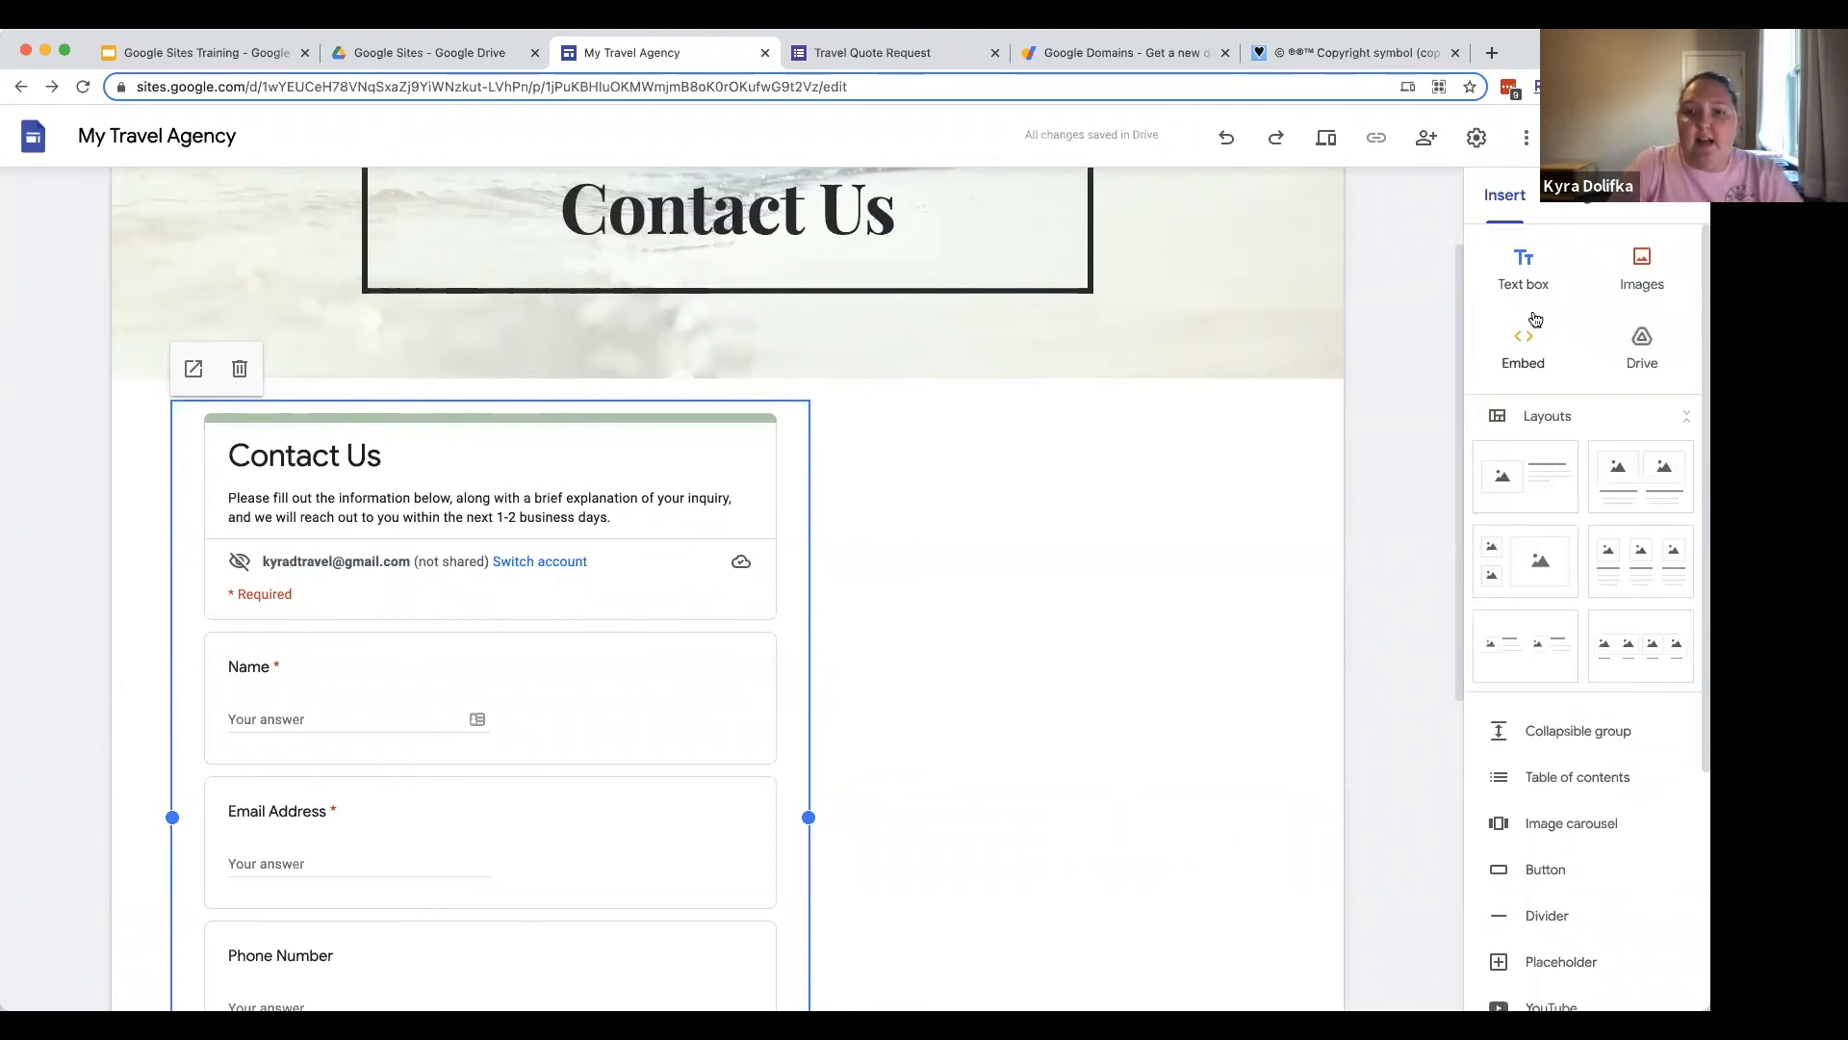
pyautogui.click(1530, 261)
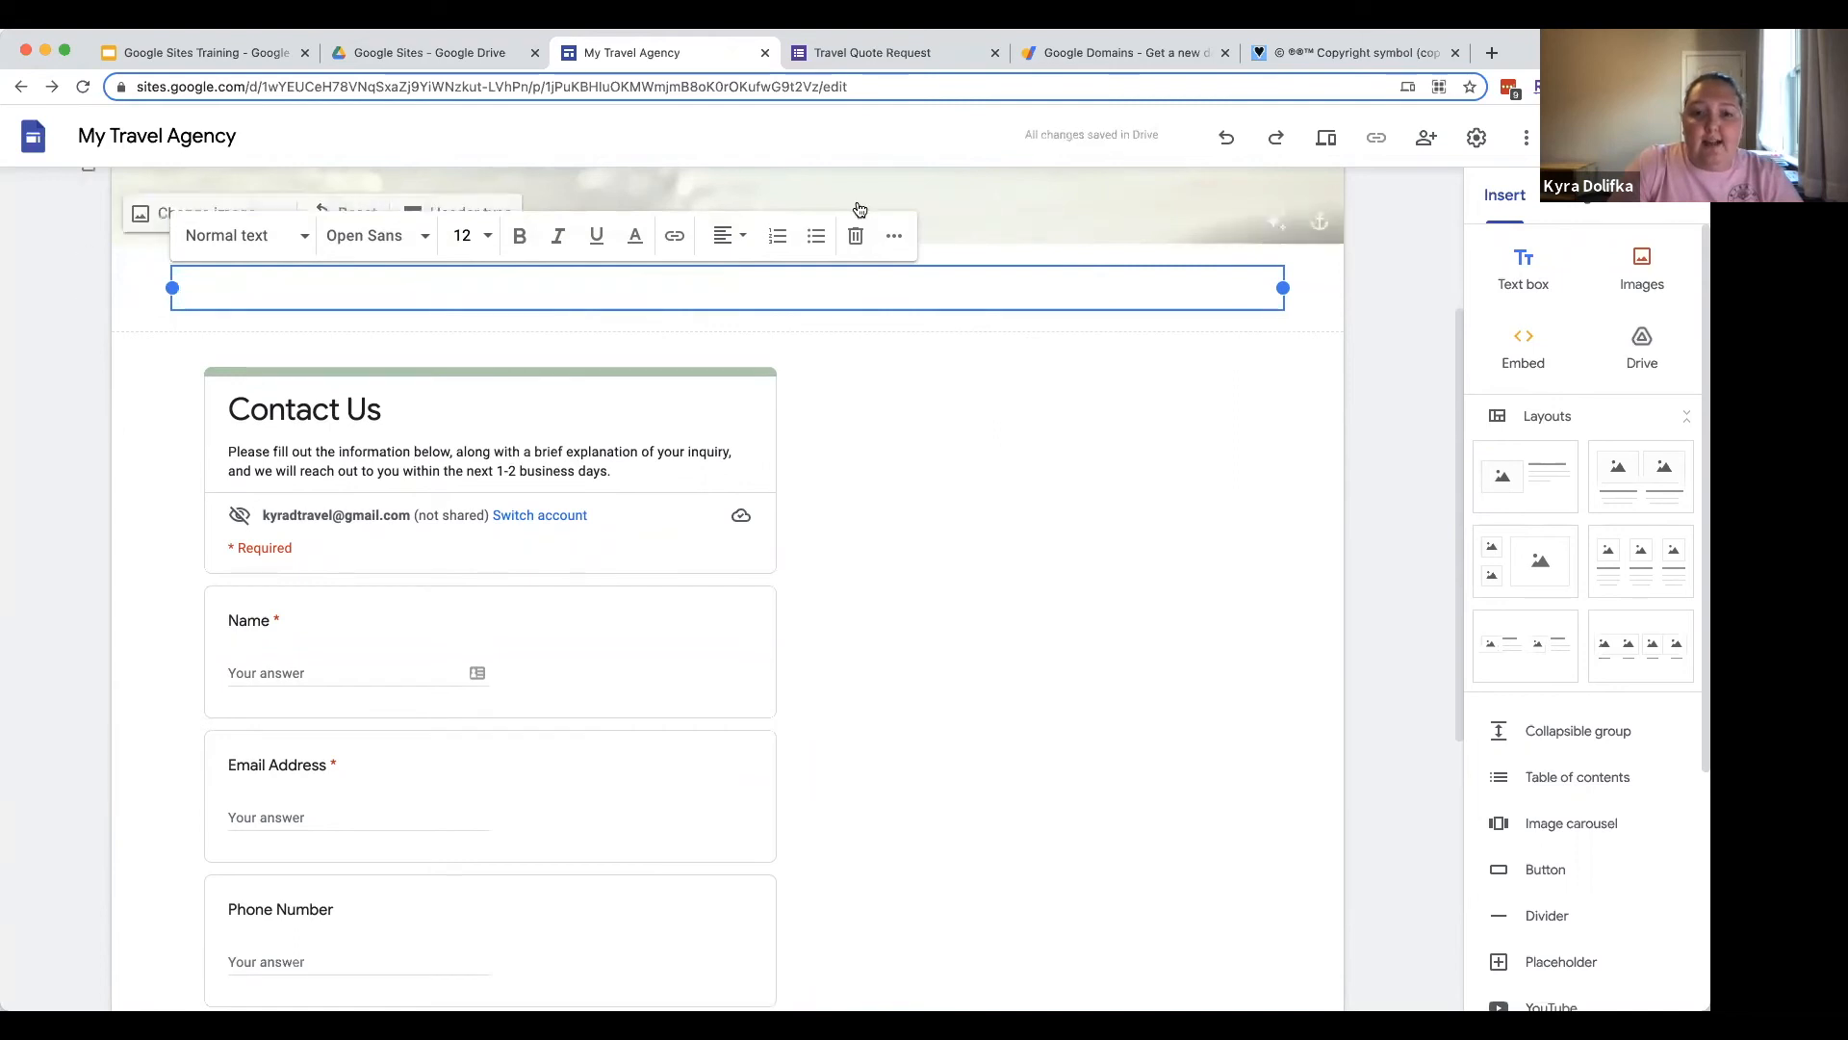
pyautogui.moveTo(950, 322); pyautogui.dragTo(969, 412)
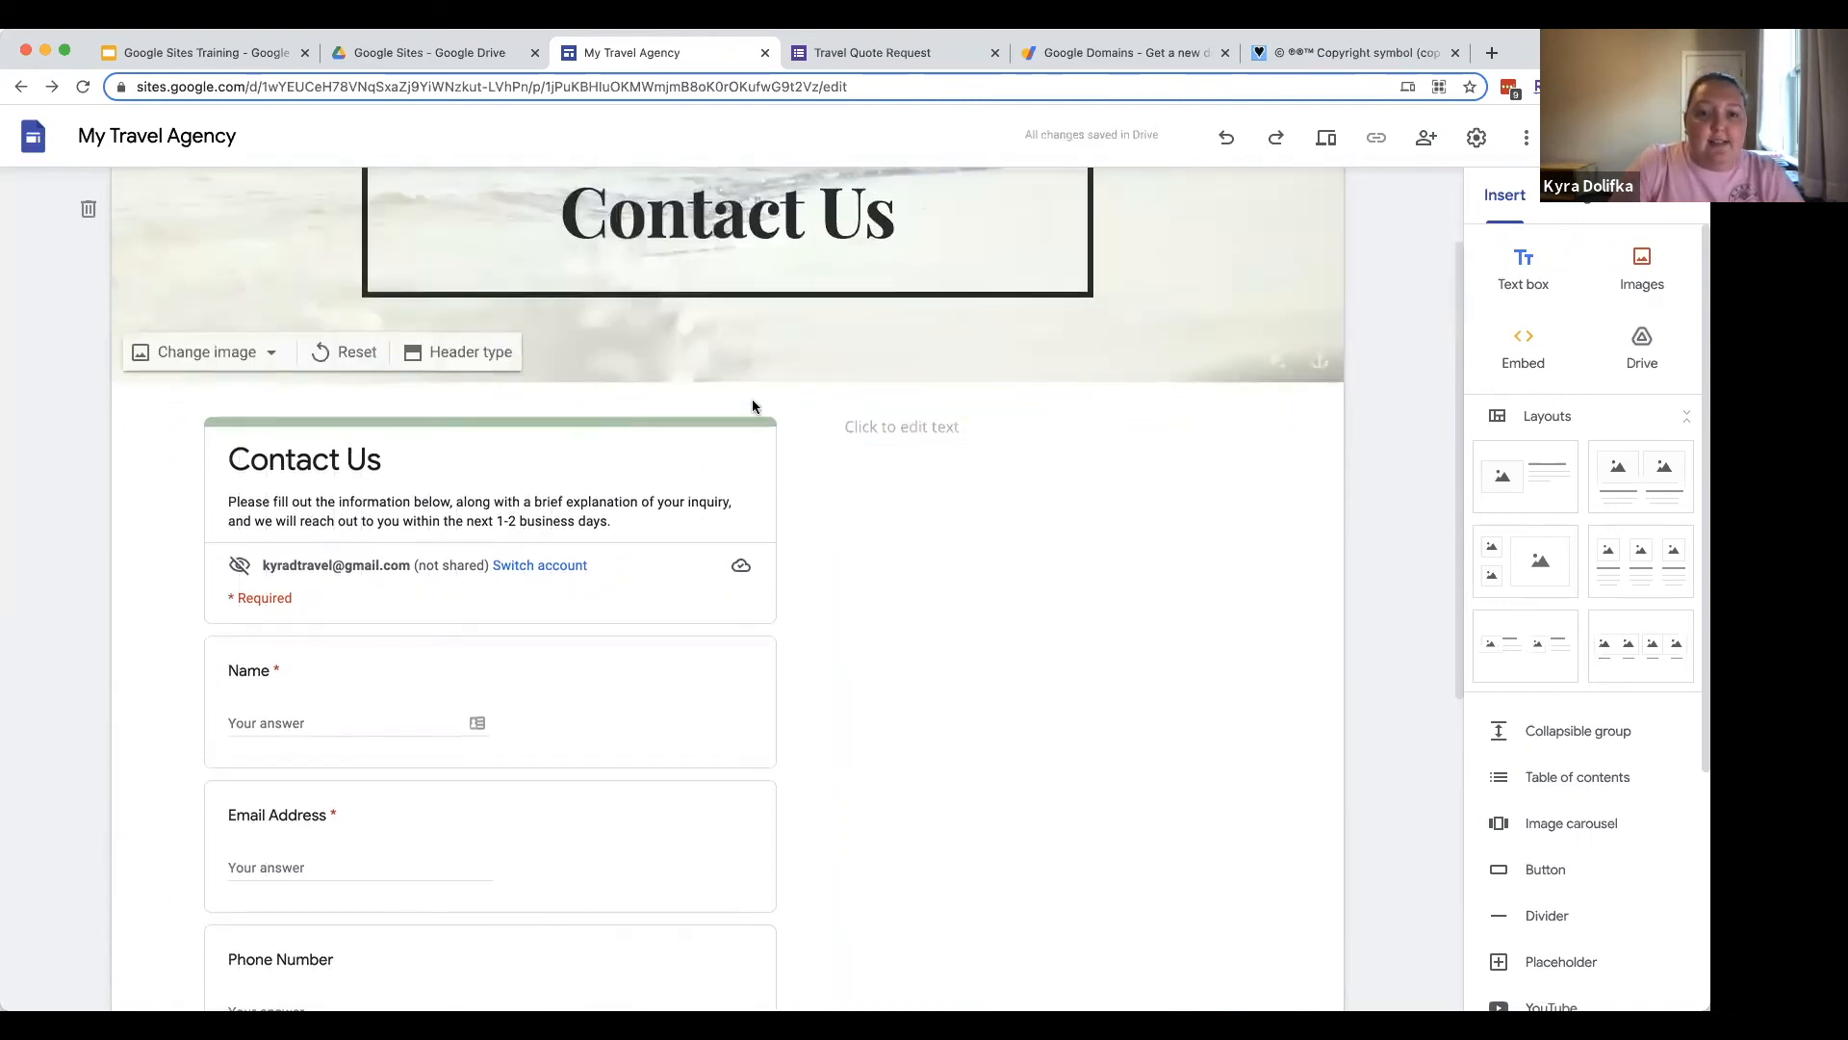
# Step: Enter "You can reach me at EMAIL or PHONE." in the text box beside the form
pyautogui.click(891, 436)
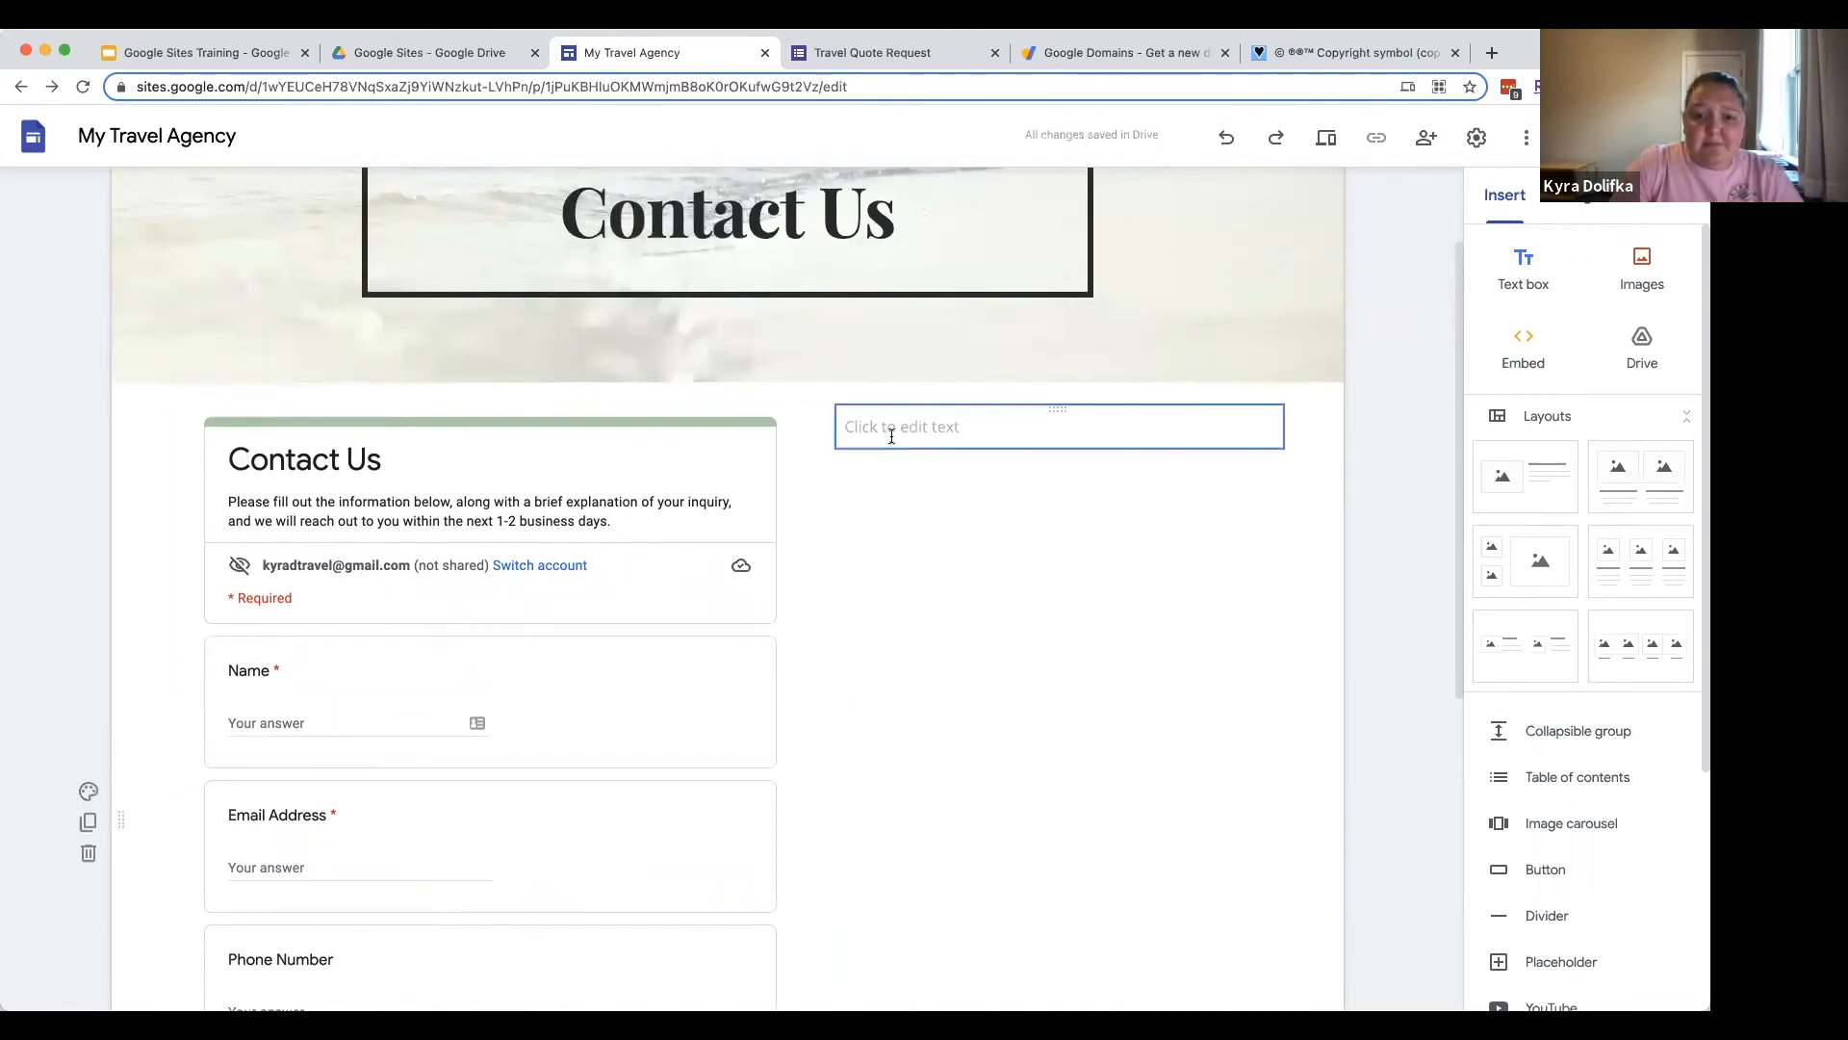
pyautogui.click(892, 436)
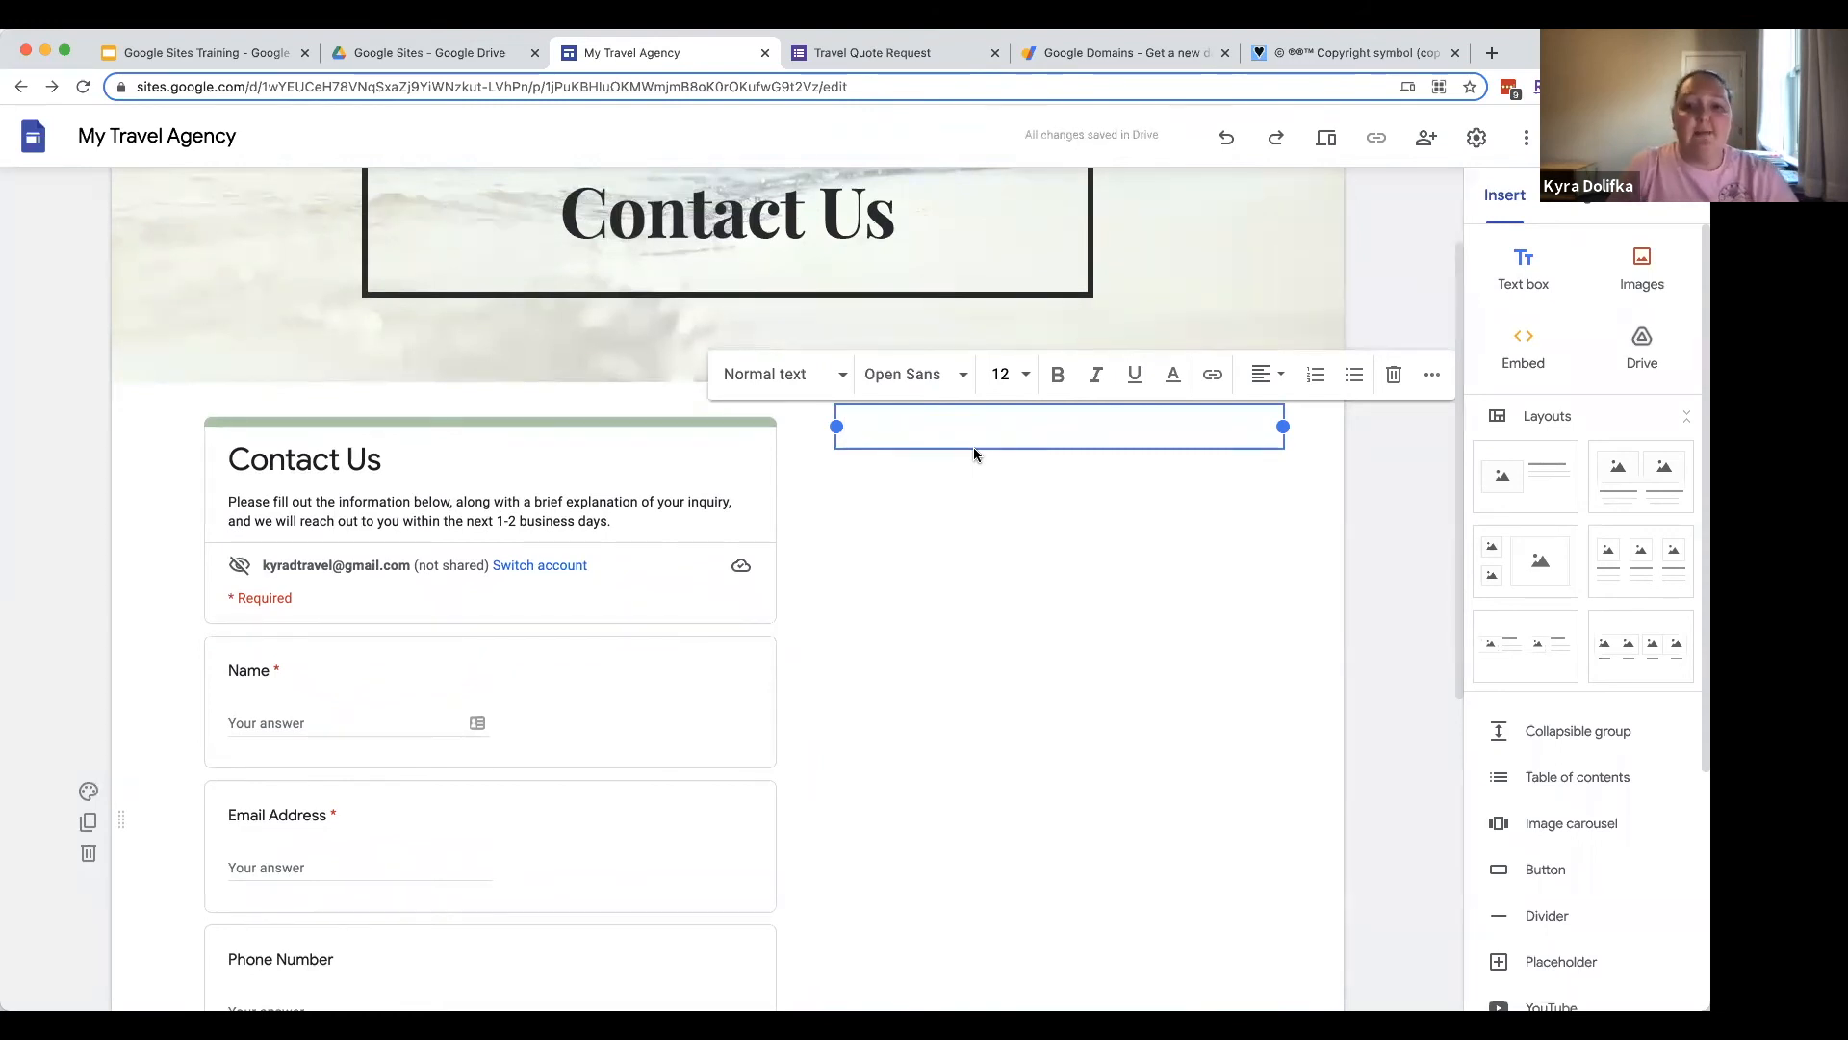
pyautogui.write('Yo')
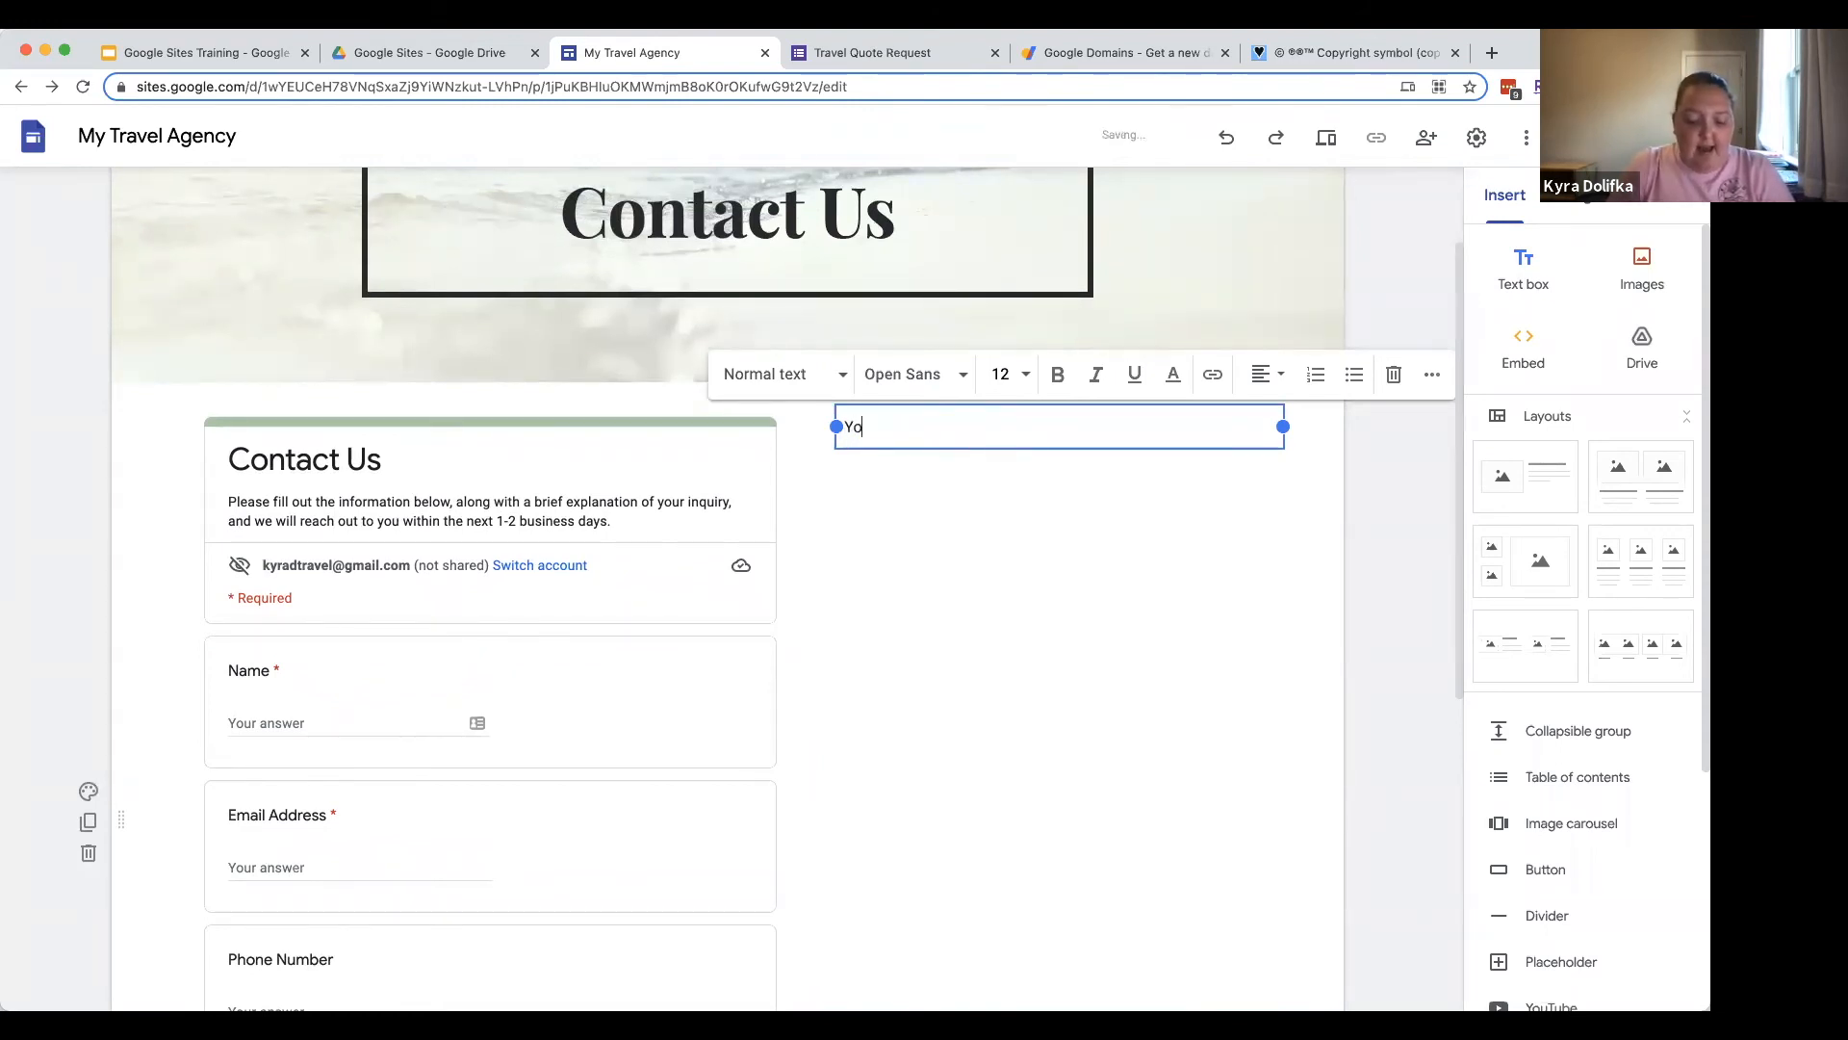
pyautogui.write('u can reach')
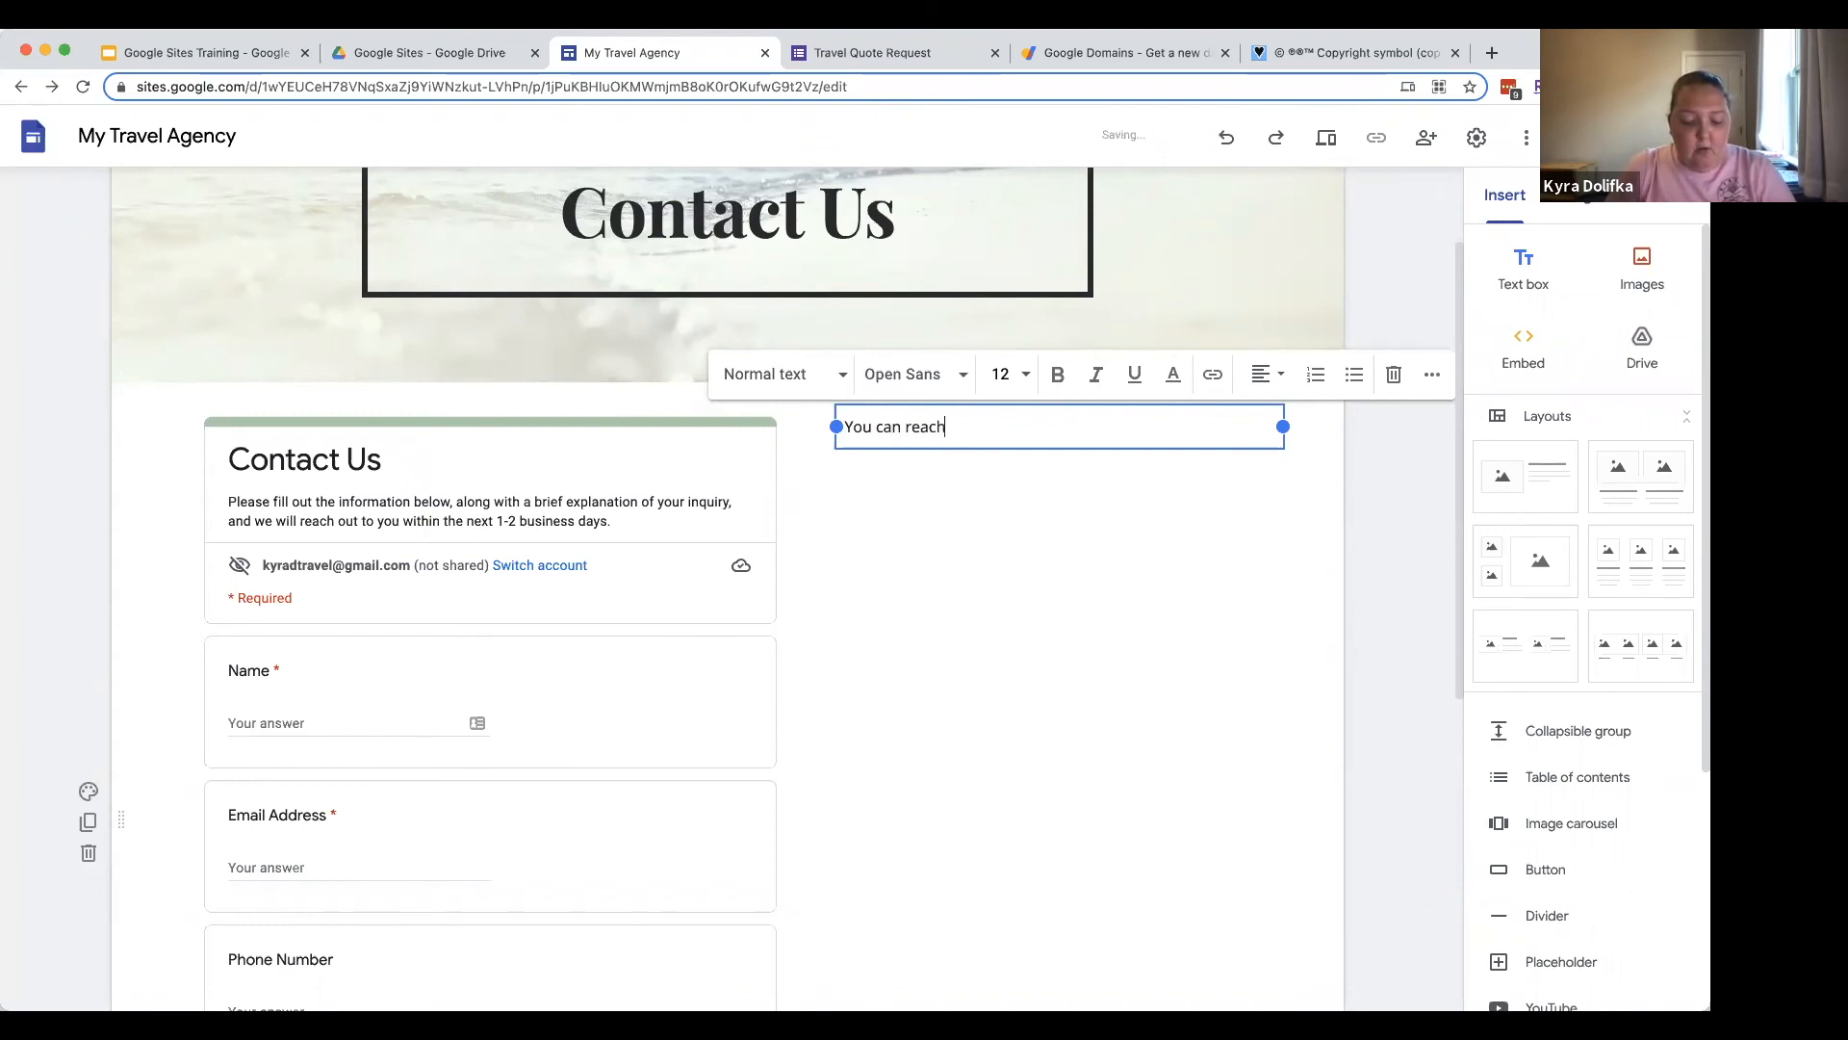
pyautogui.write(' me at E')
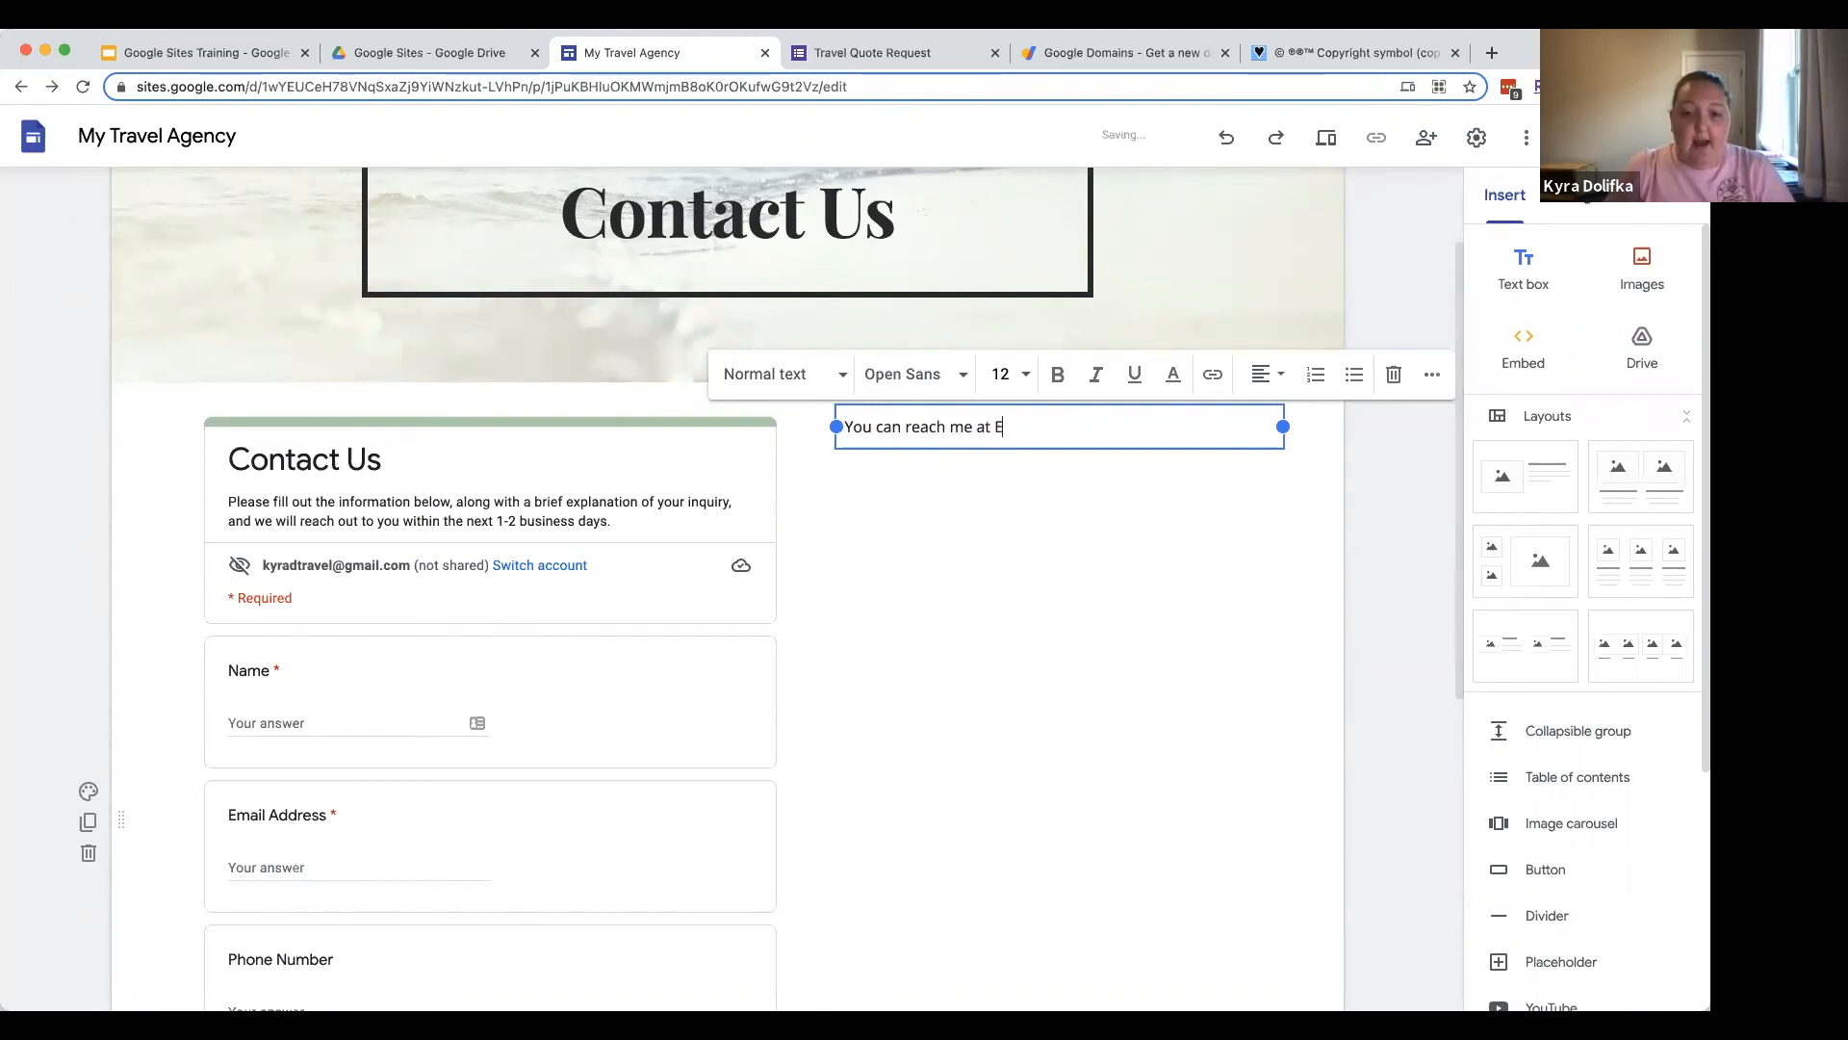
pyautogui.write('MAIL or')
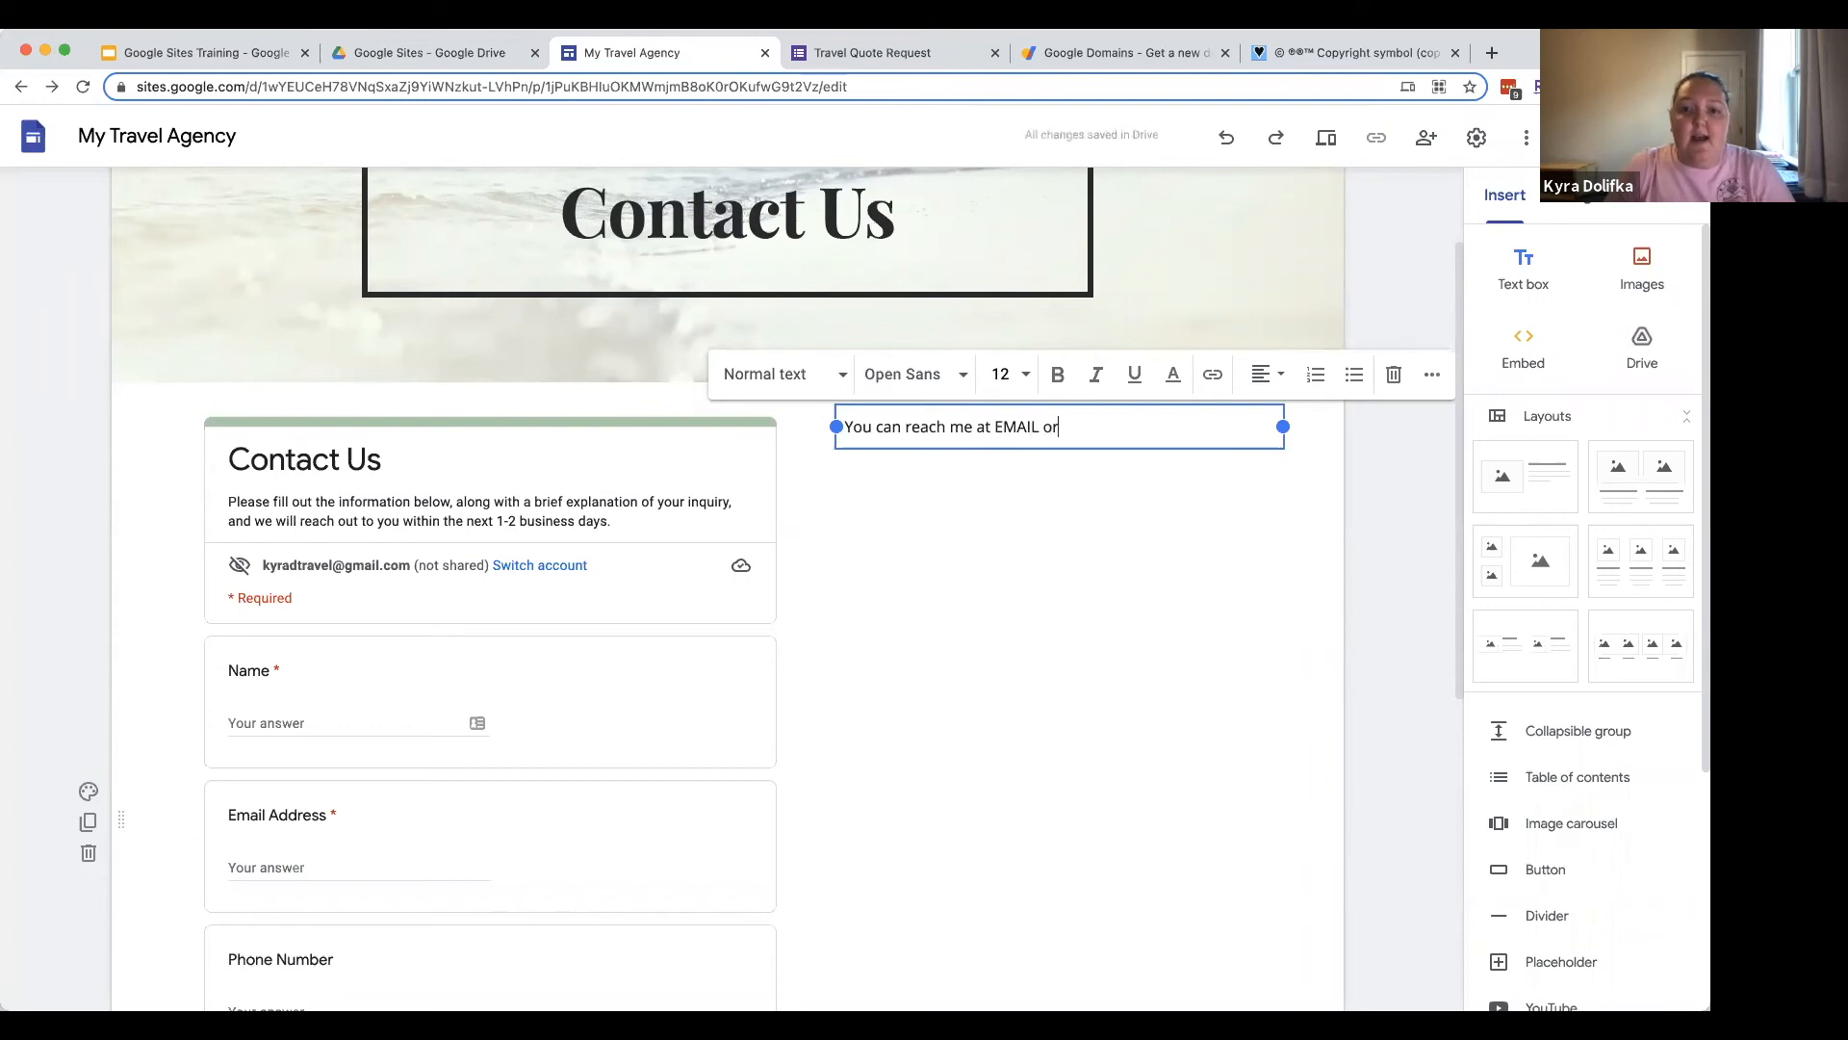
pyautogui.write(' PHONE')
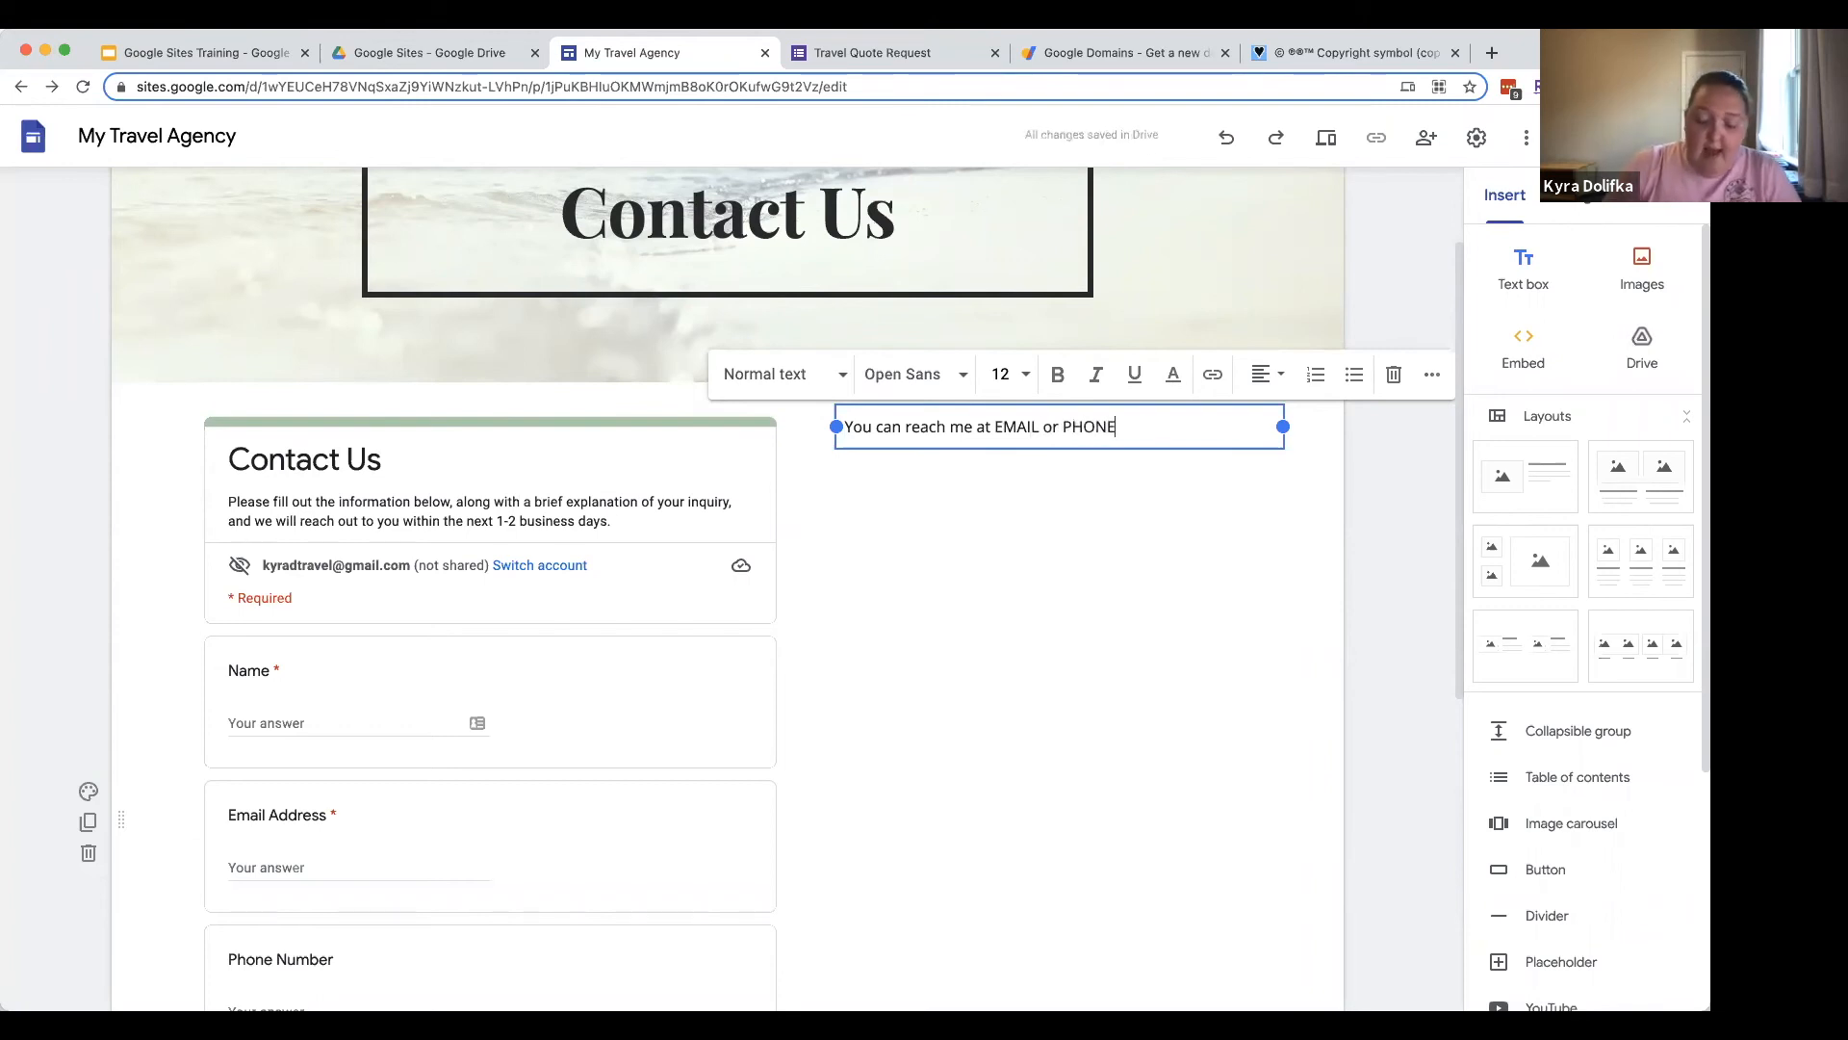
pyautogui.write('.')
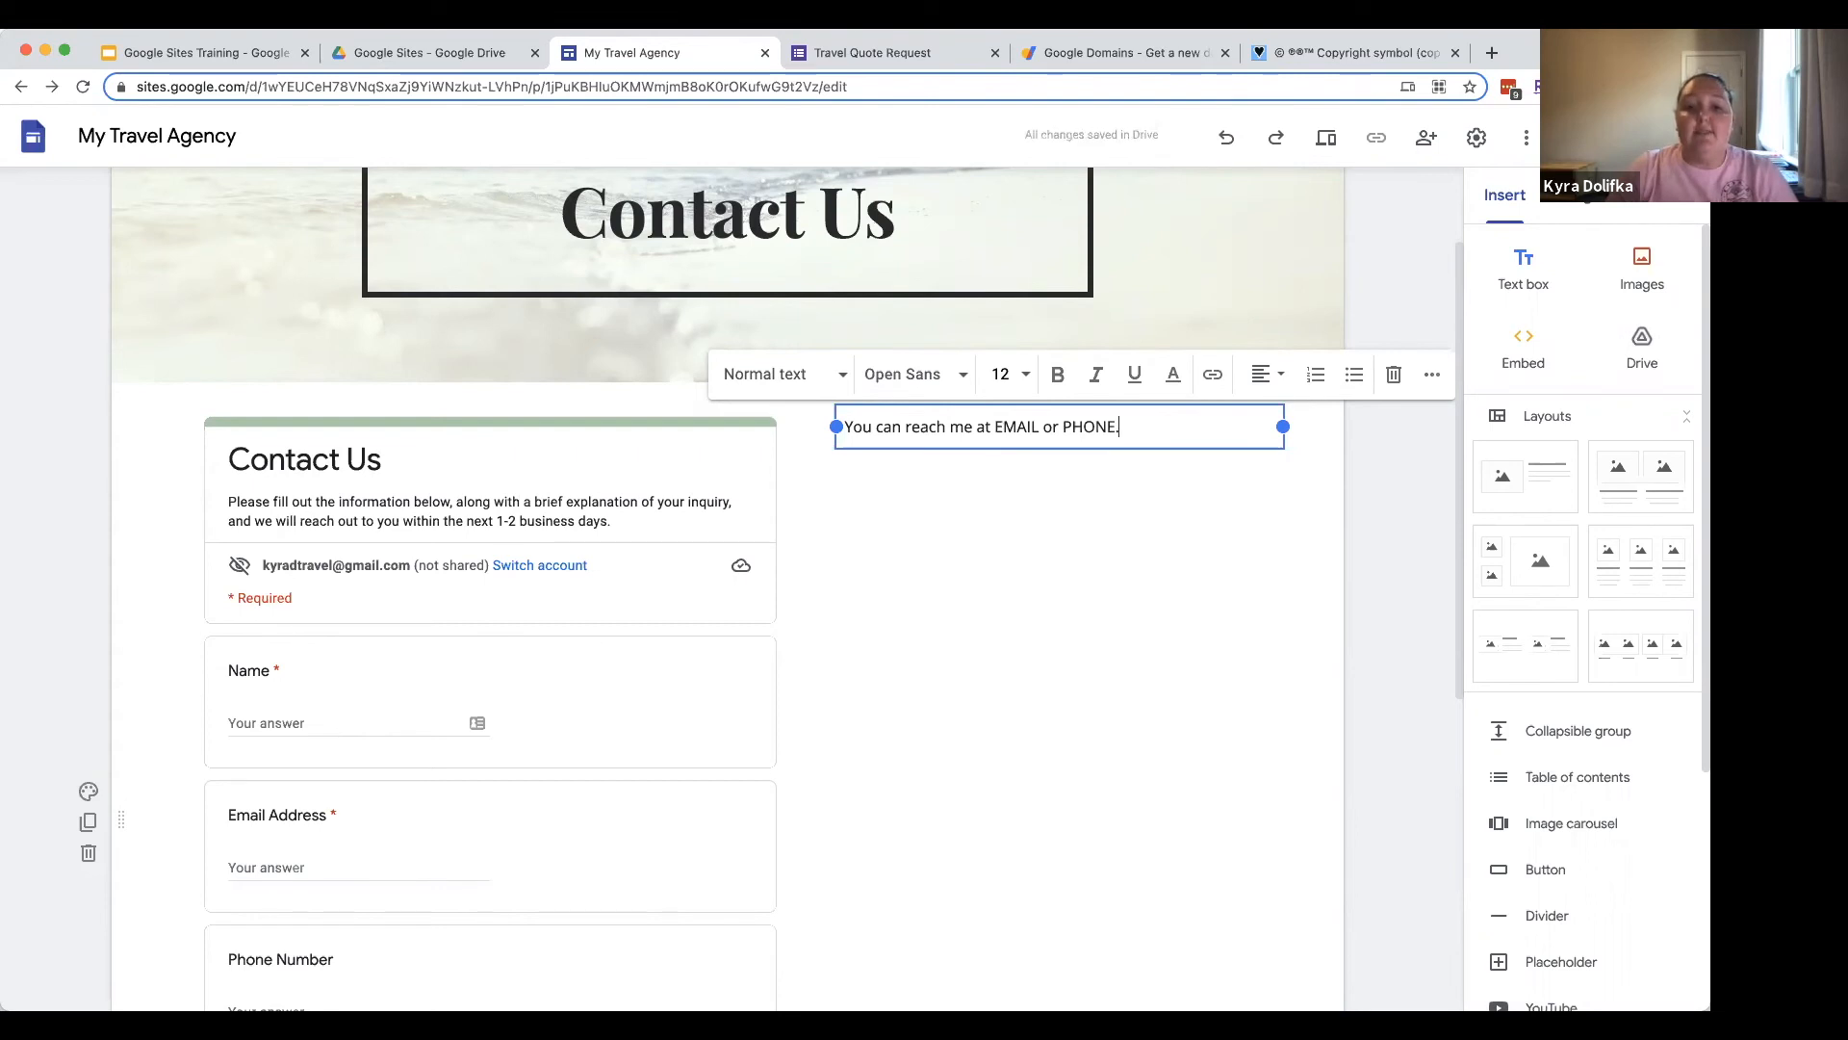
# Step: Add a separate paragraph below the contact sentence reading "We are always looking for people to join our team of remote travel agents."
pyautogui.press('Return')
pyautogui.press('Return')
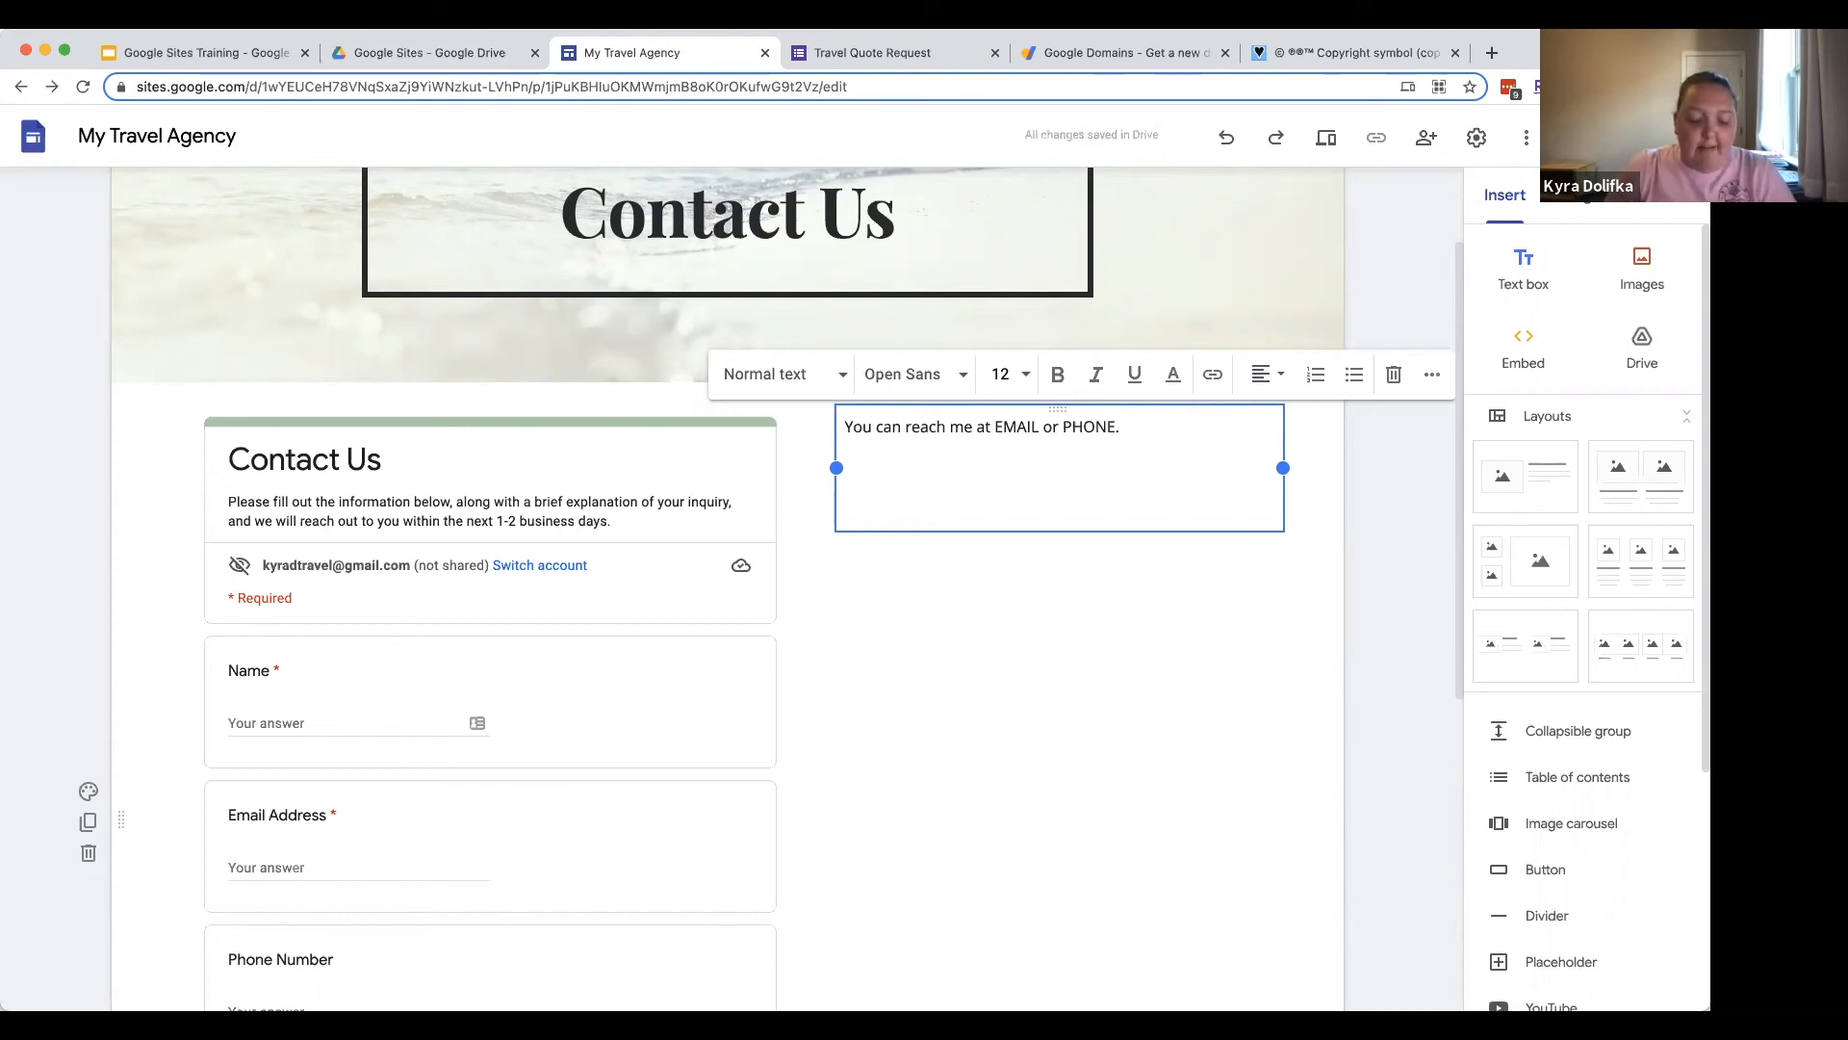
pyautogui.write('We are')
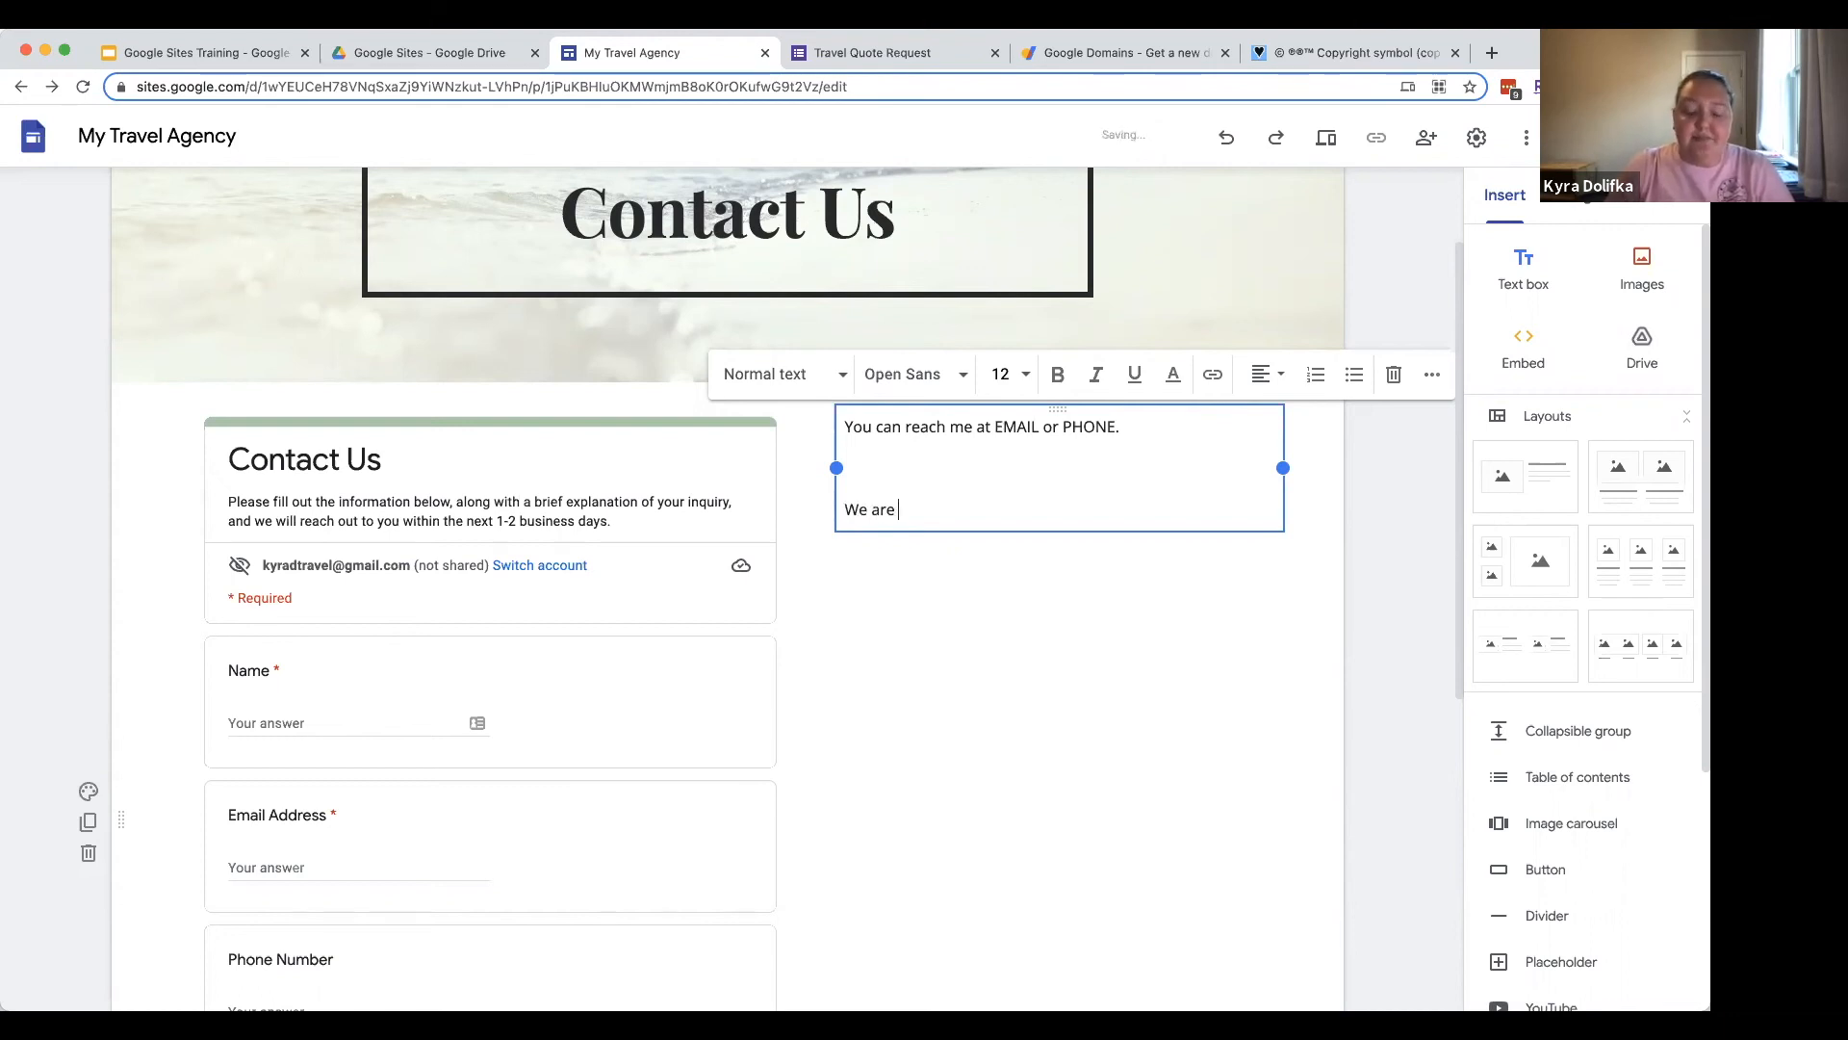
pyautogui.write(' always l')
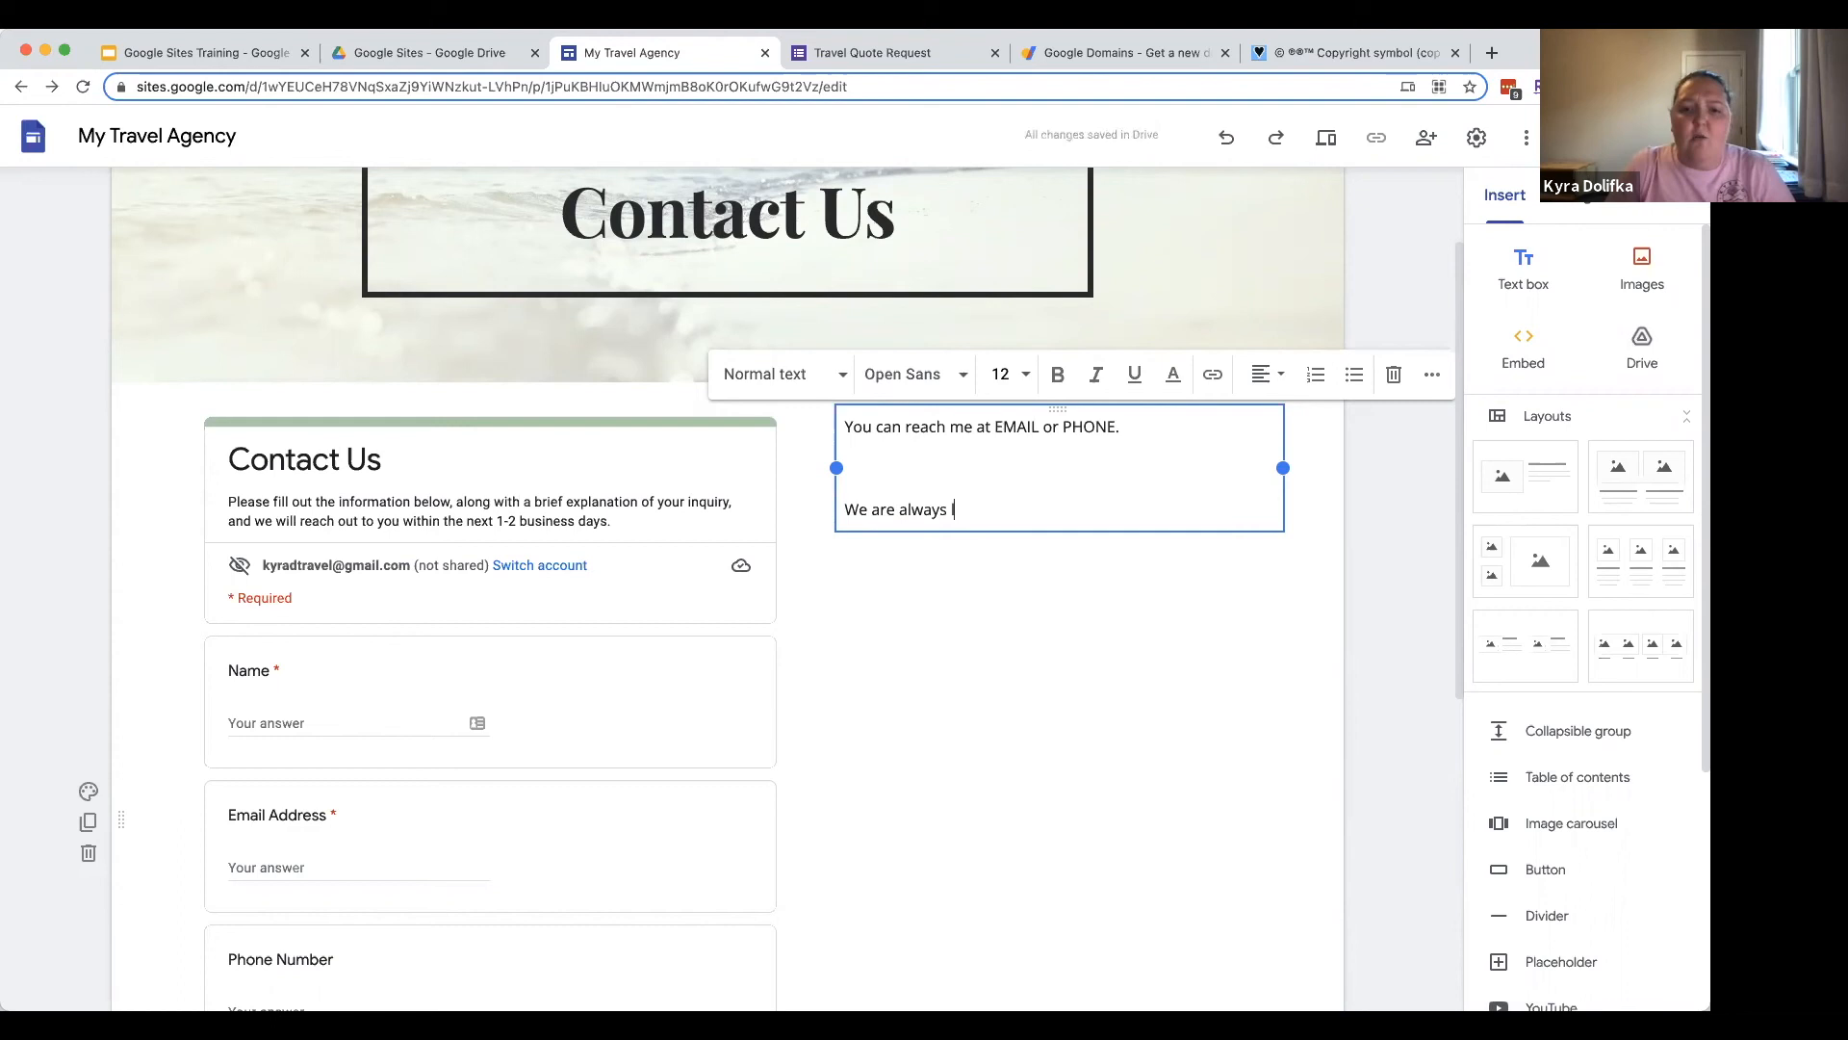
pyautogui.write('ooking for pe')
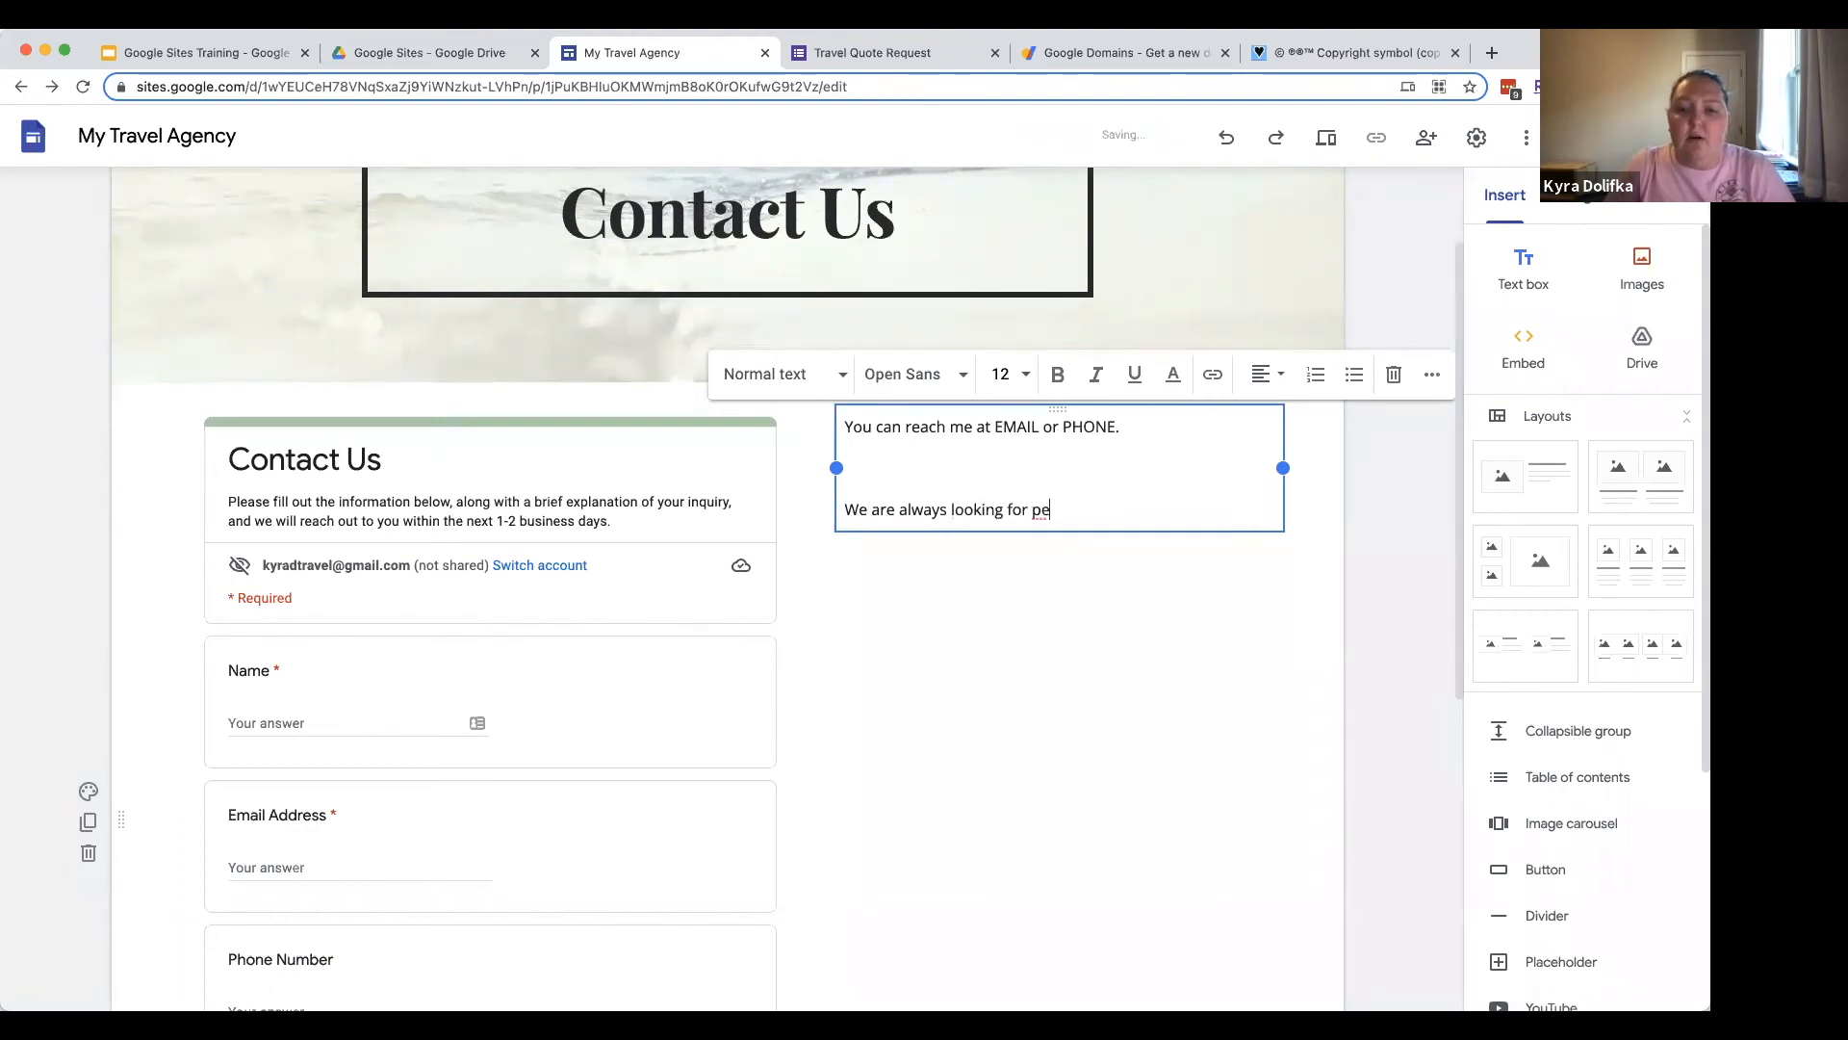
pyautogui.write('ople to join ')
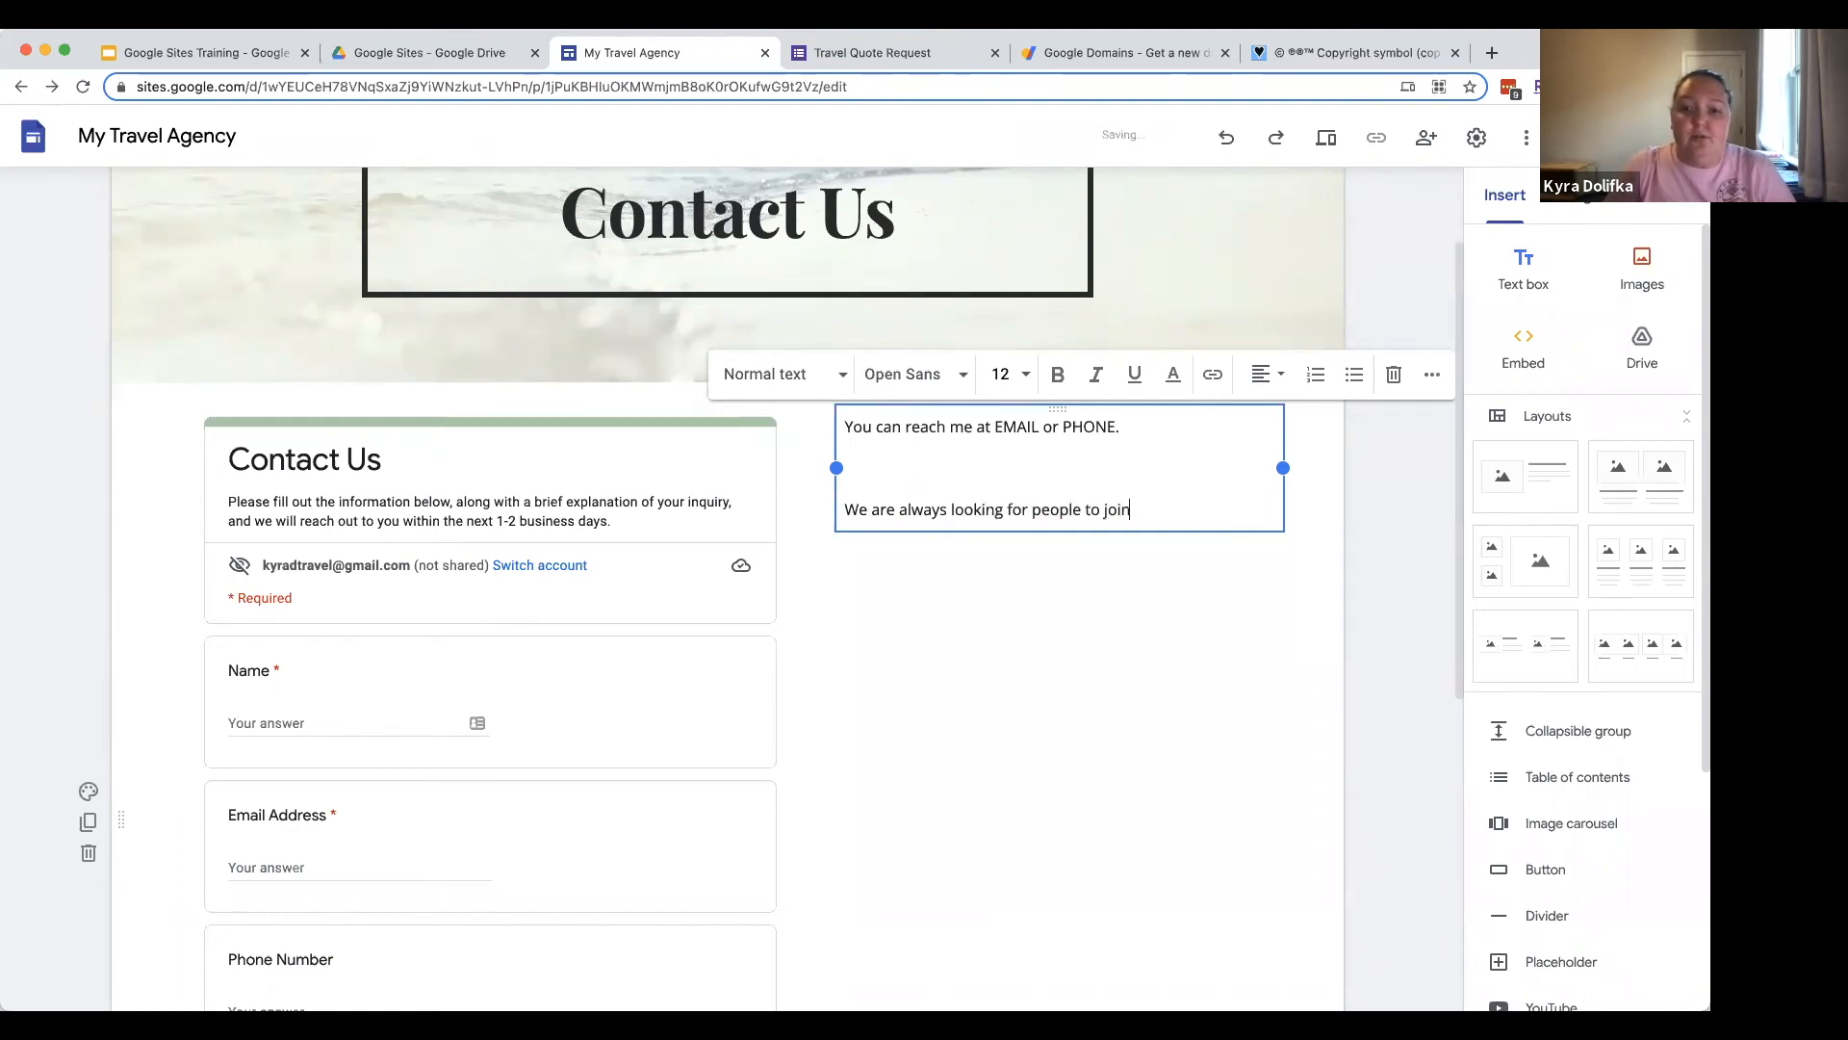
pyautogui.write('our team o')
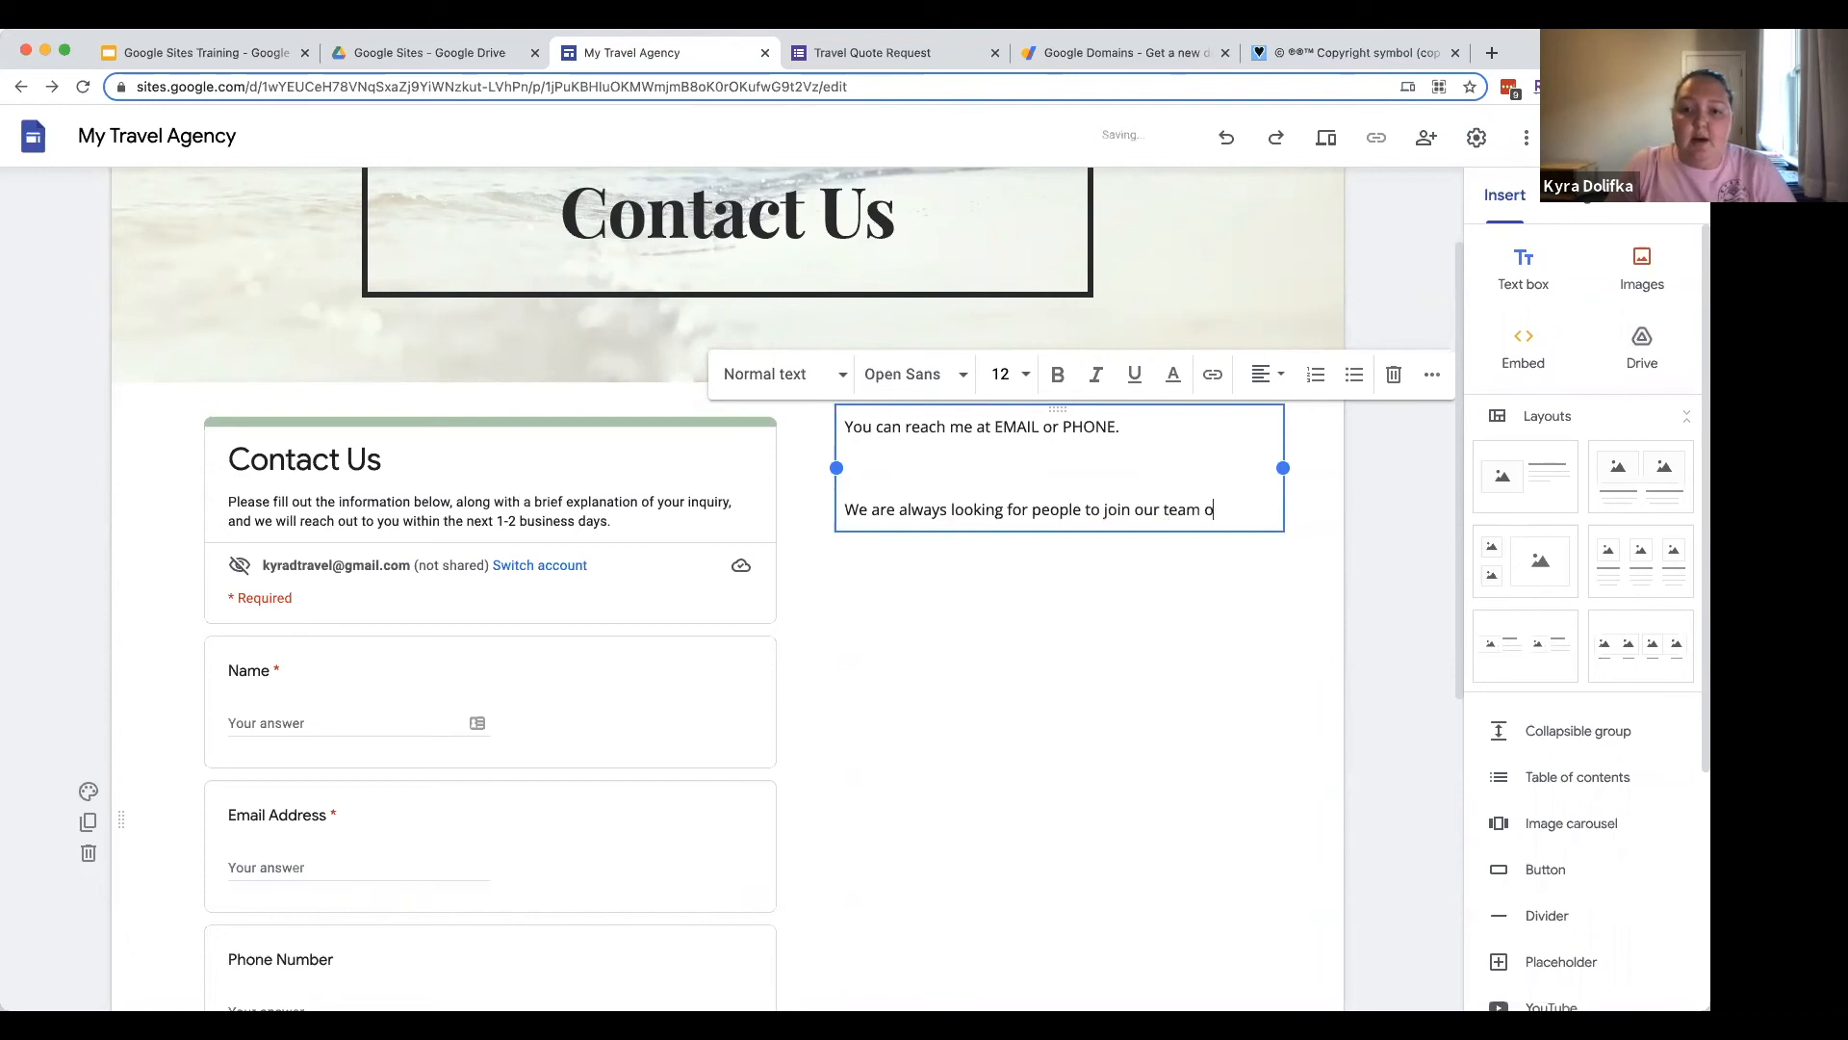
pyautogui.write('f remote tra')
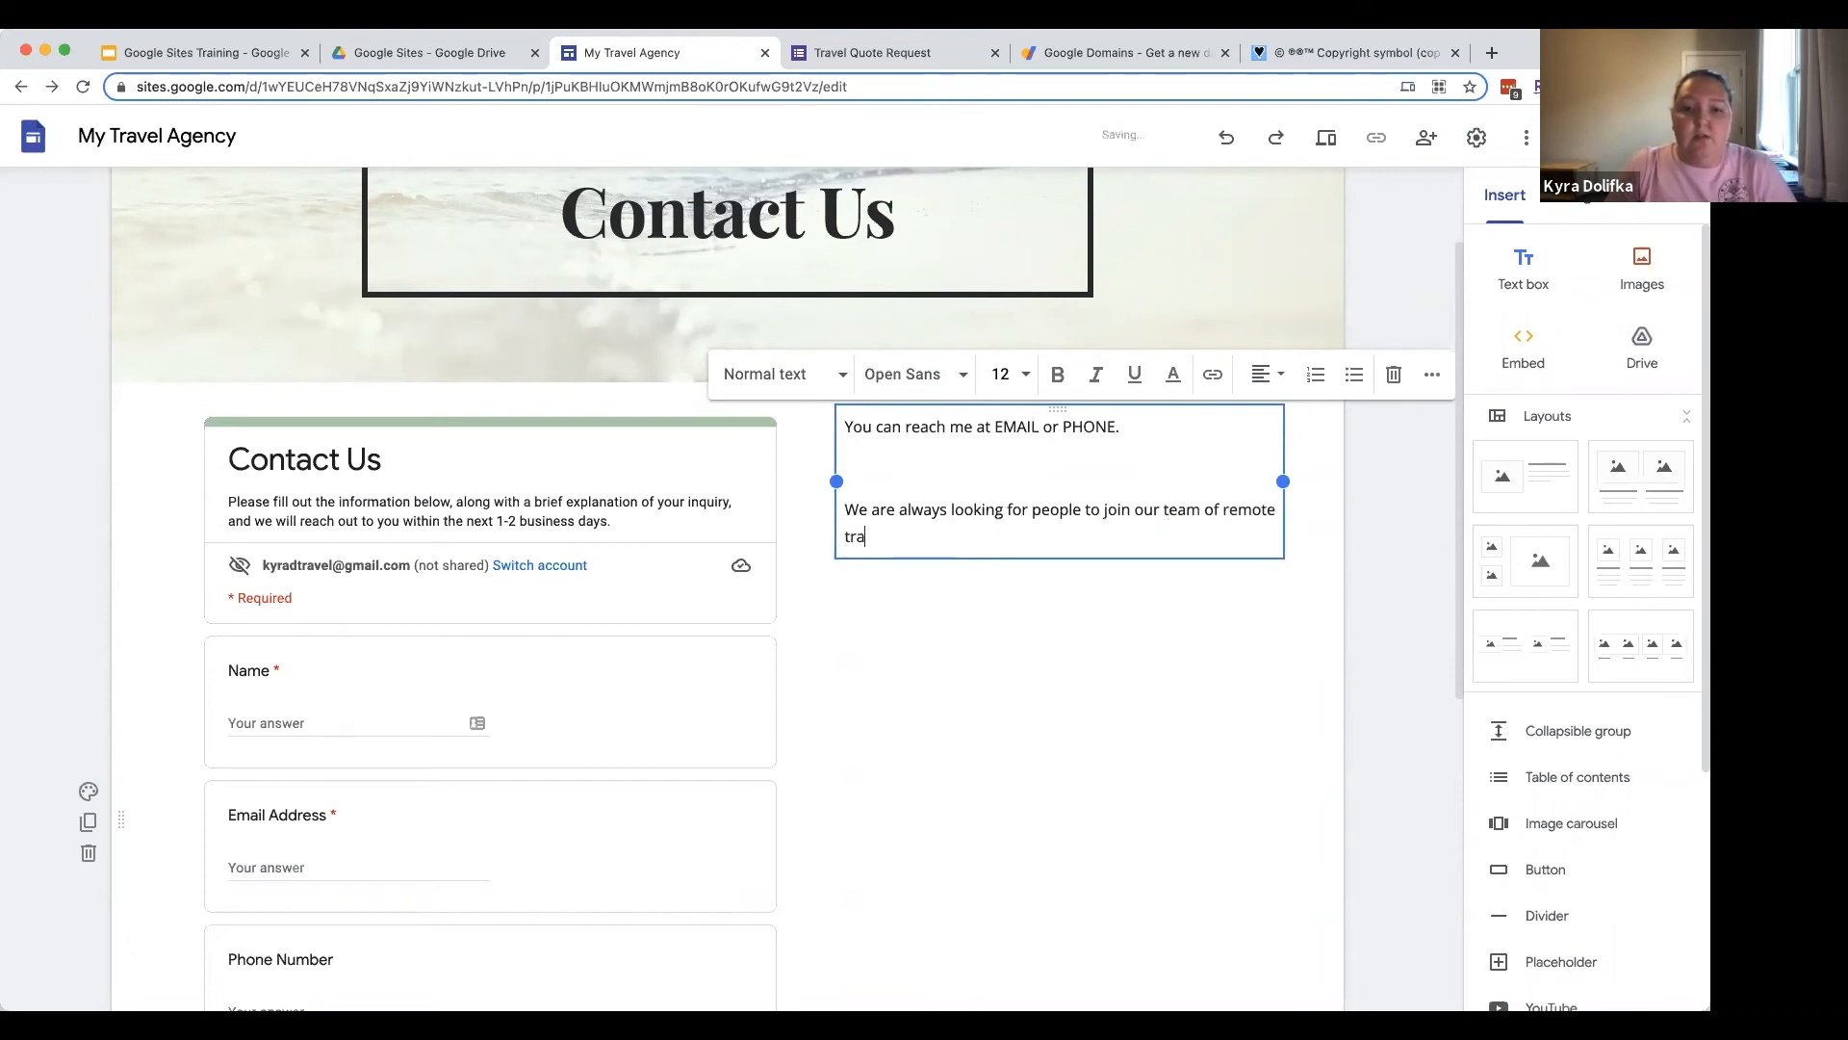
pyautogui.write('vel agents')
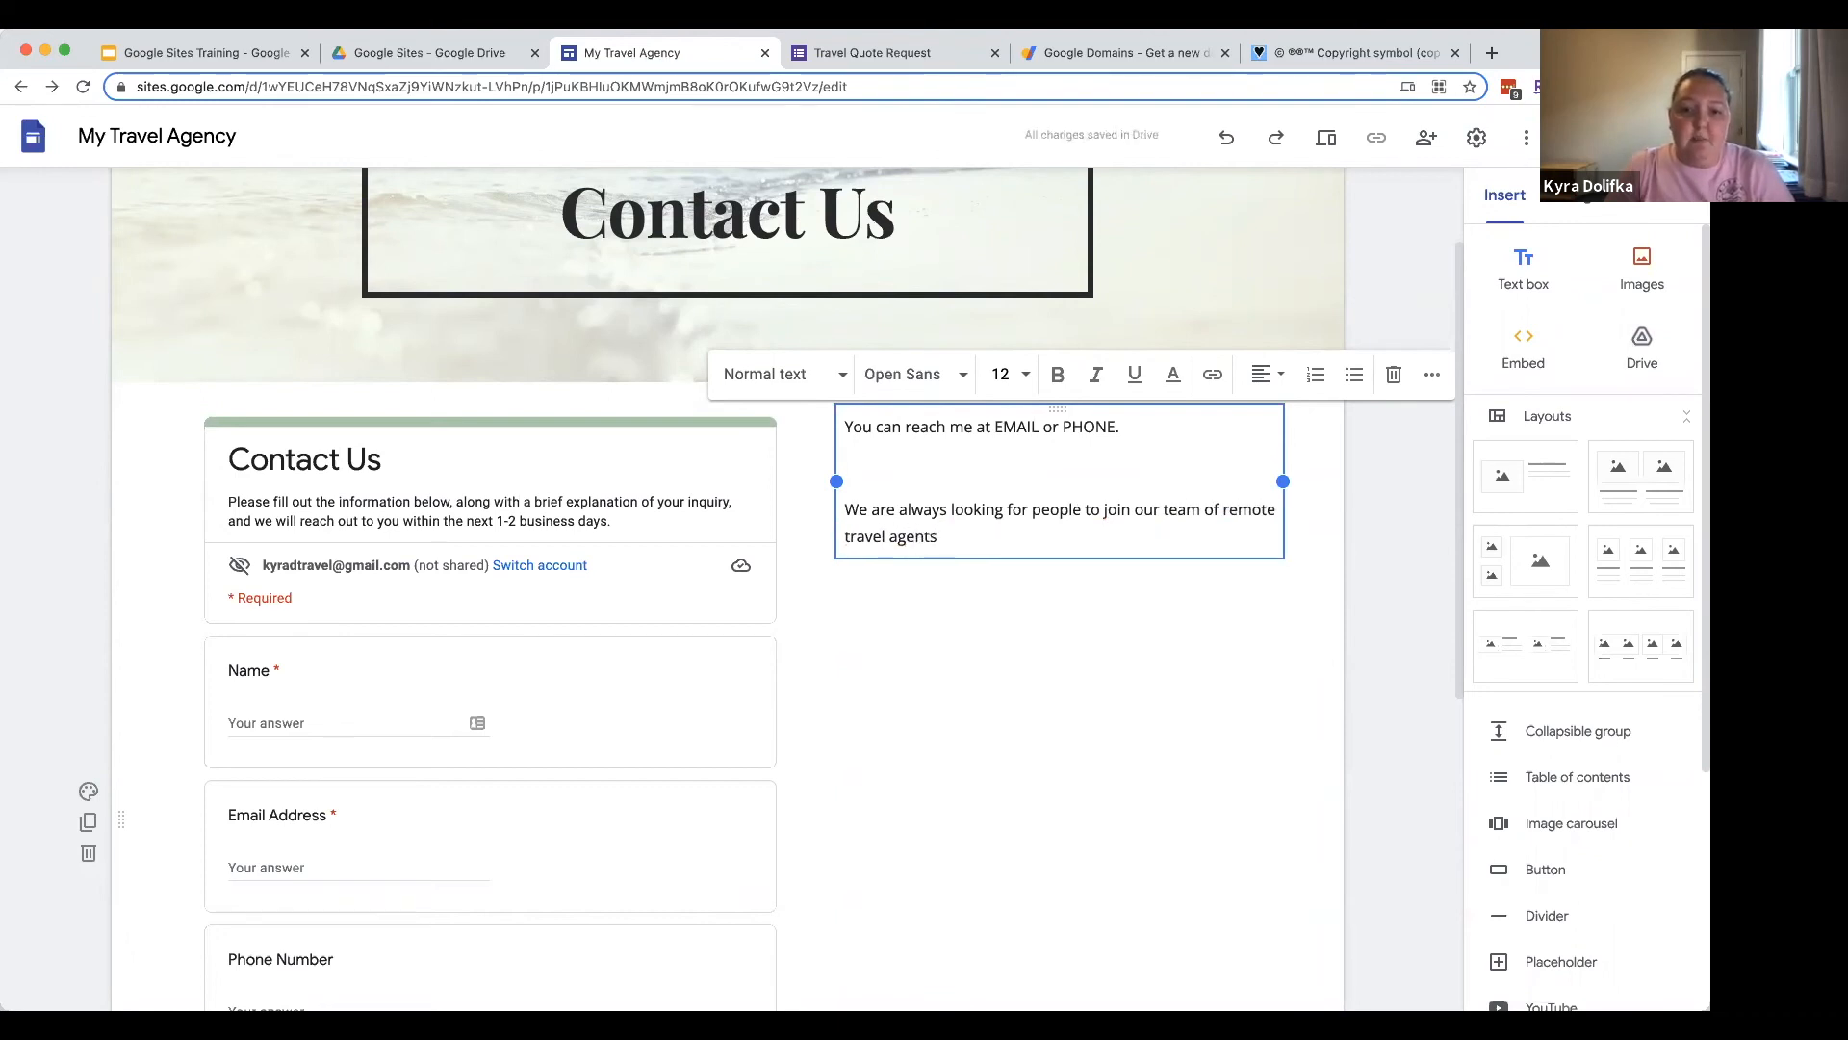
pyautogui.write('.')
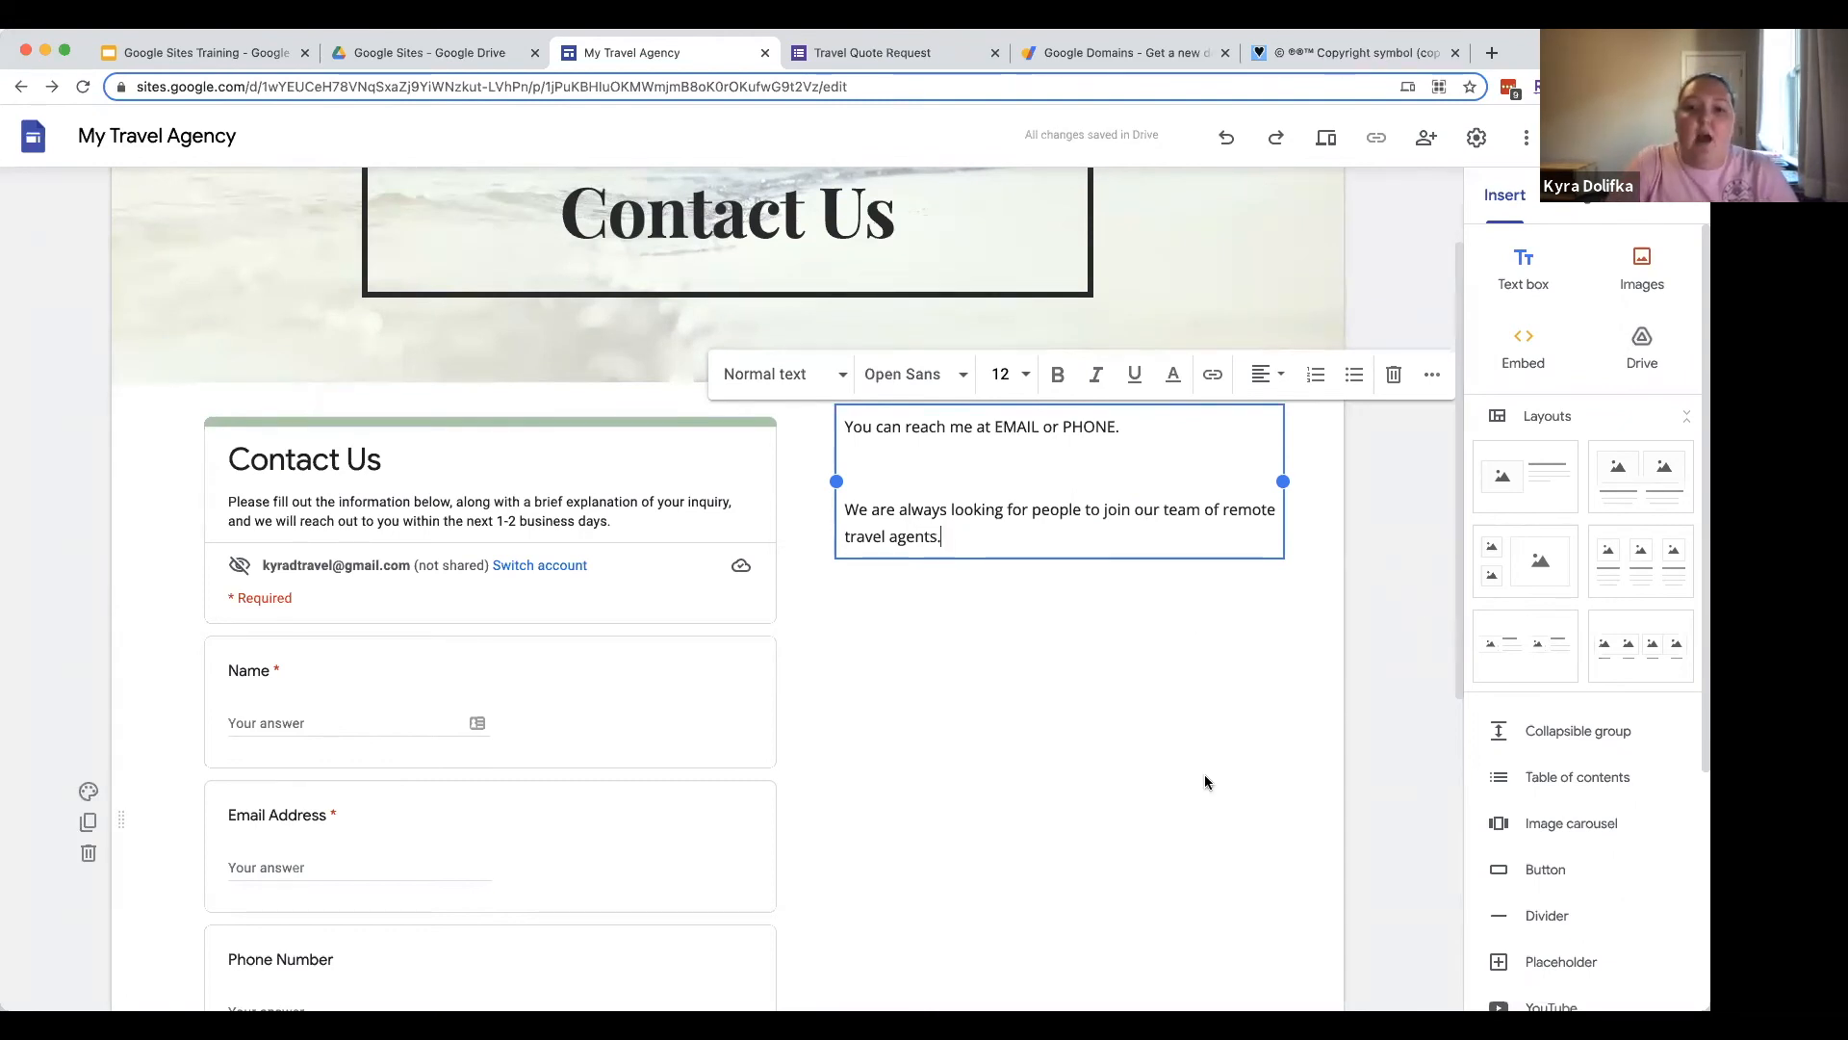
pyautogui.click(1203, 808)
# Step: Apply the Style 2 section color to the section holding the contact form and text
pyautogui.scroll(-6, 1204, 805)
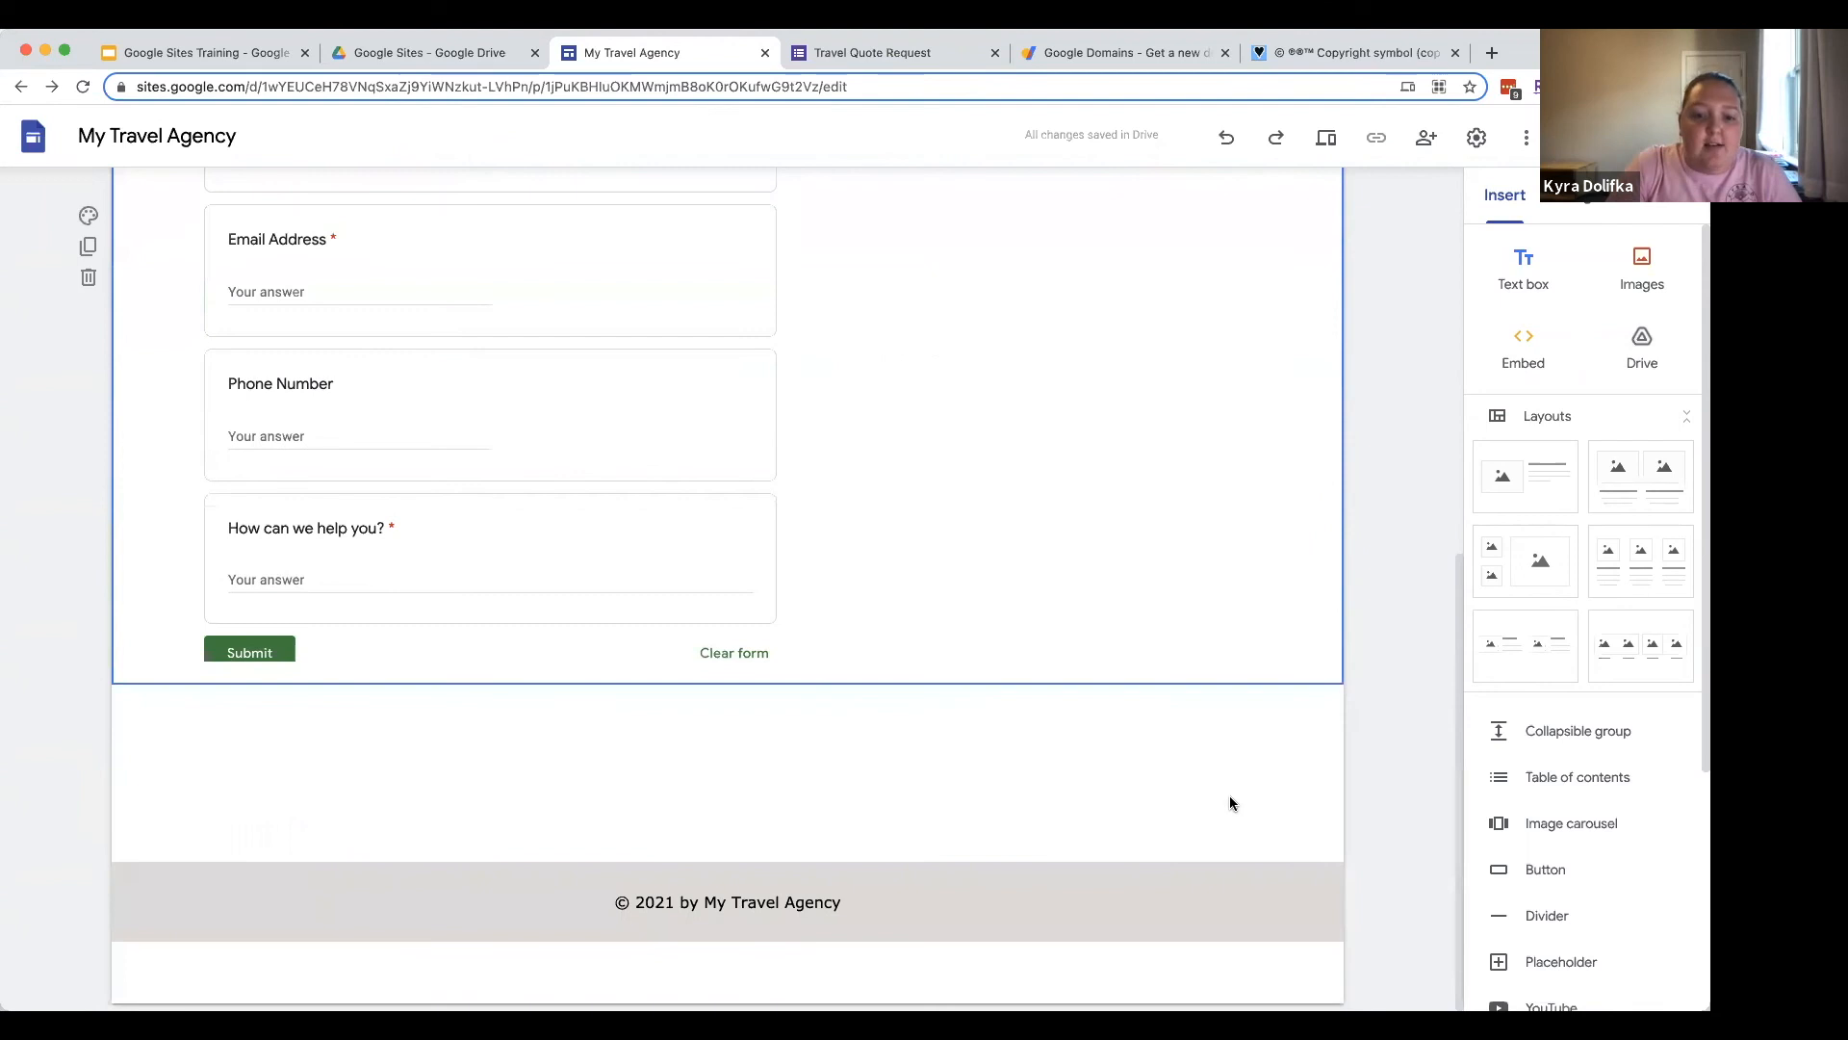
pyautogui.scroll(6, 1215, 730)
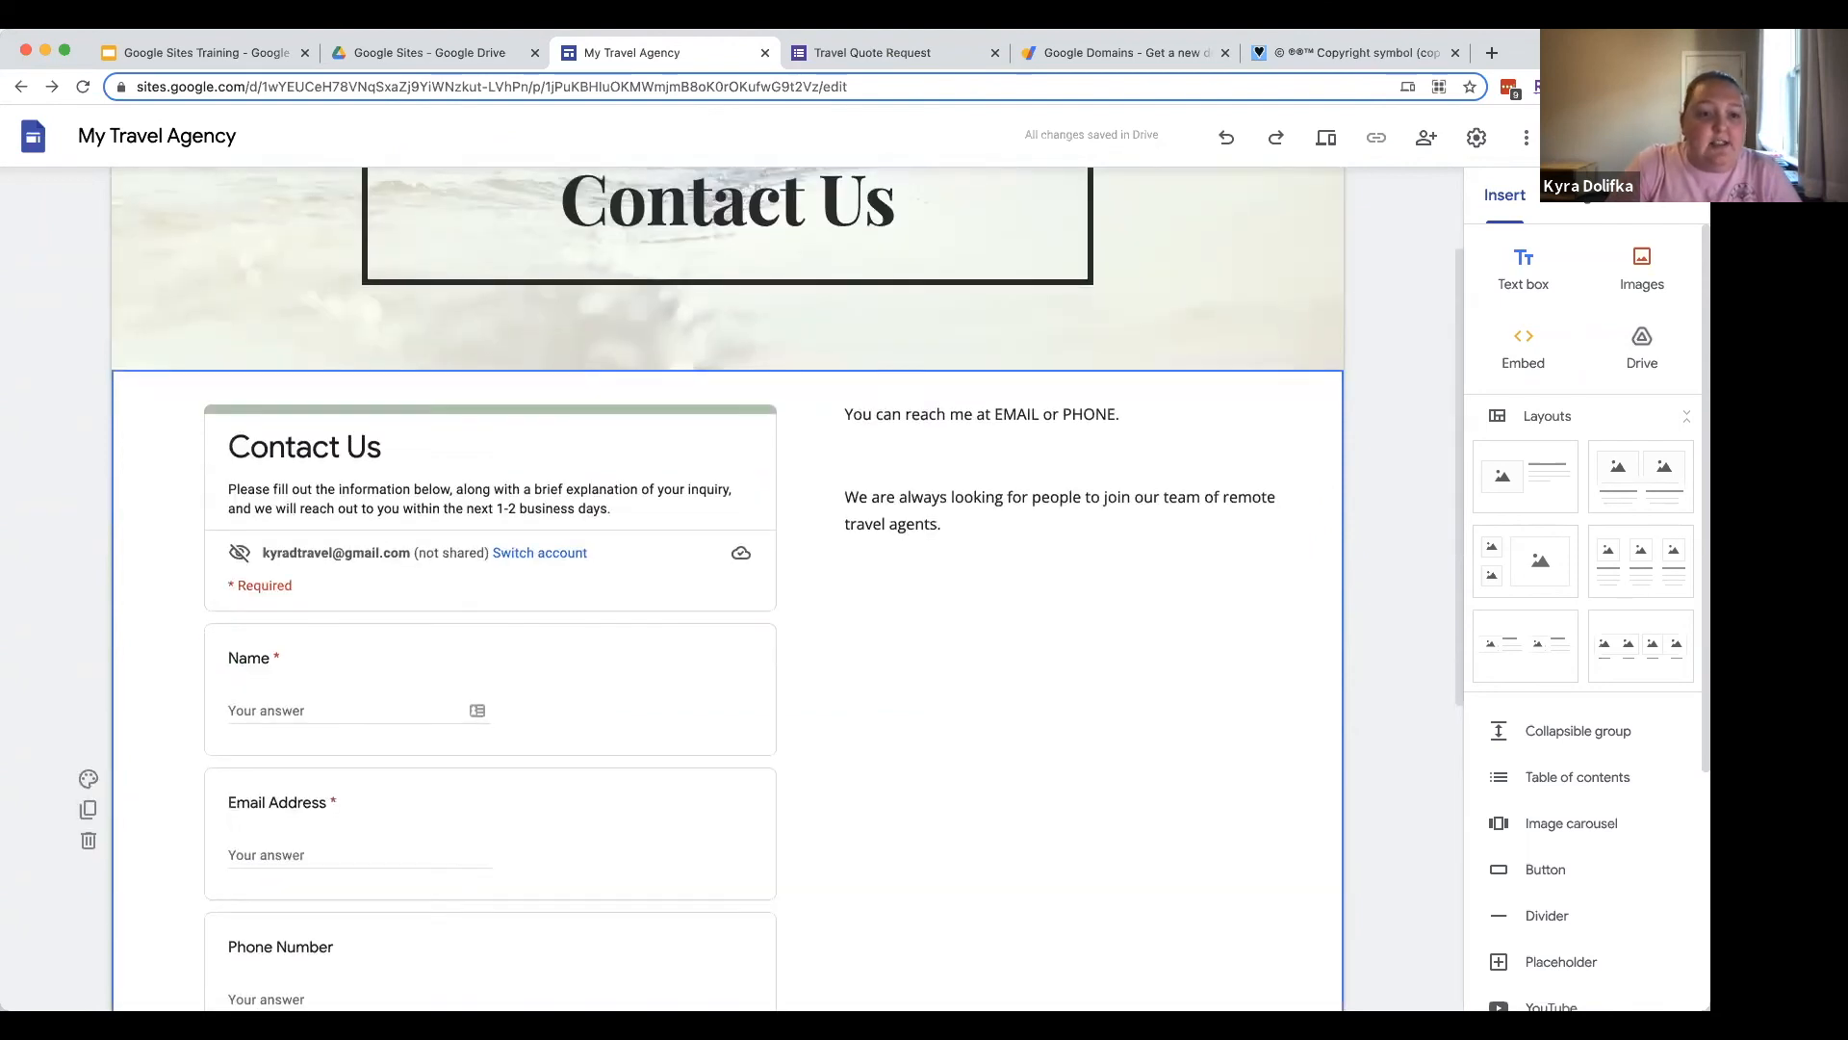
pyautogui.scroll(-1, 60, 764)
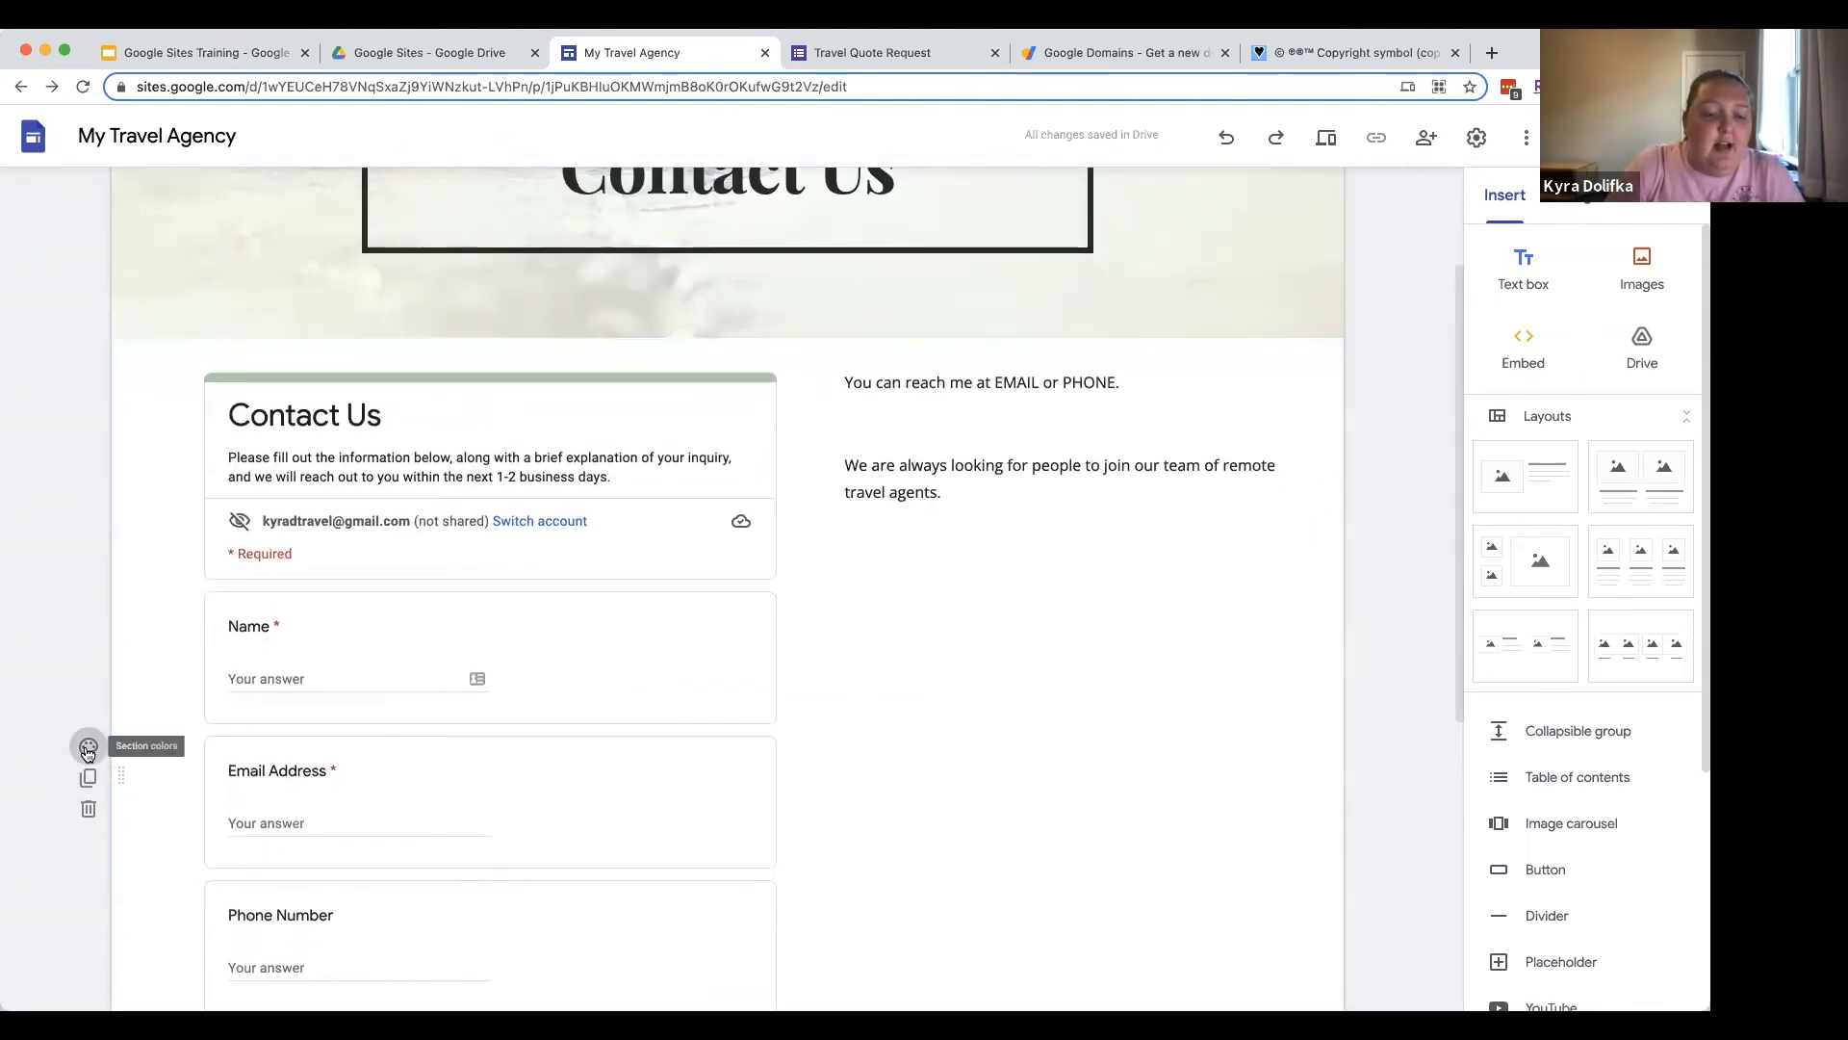
pyautogui.click(89, 748)
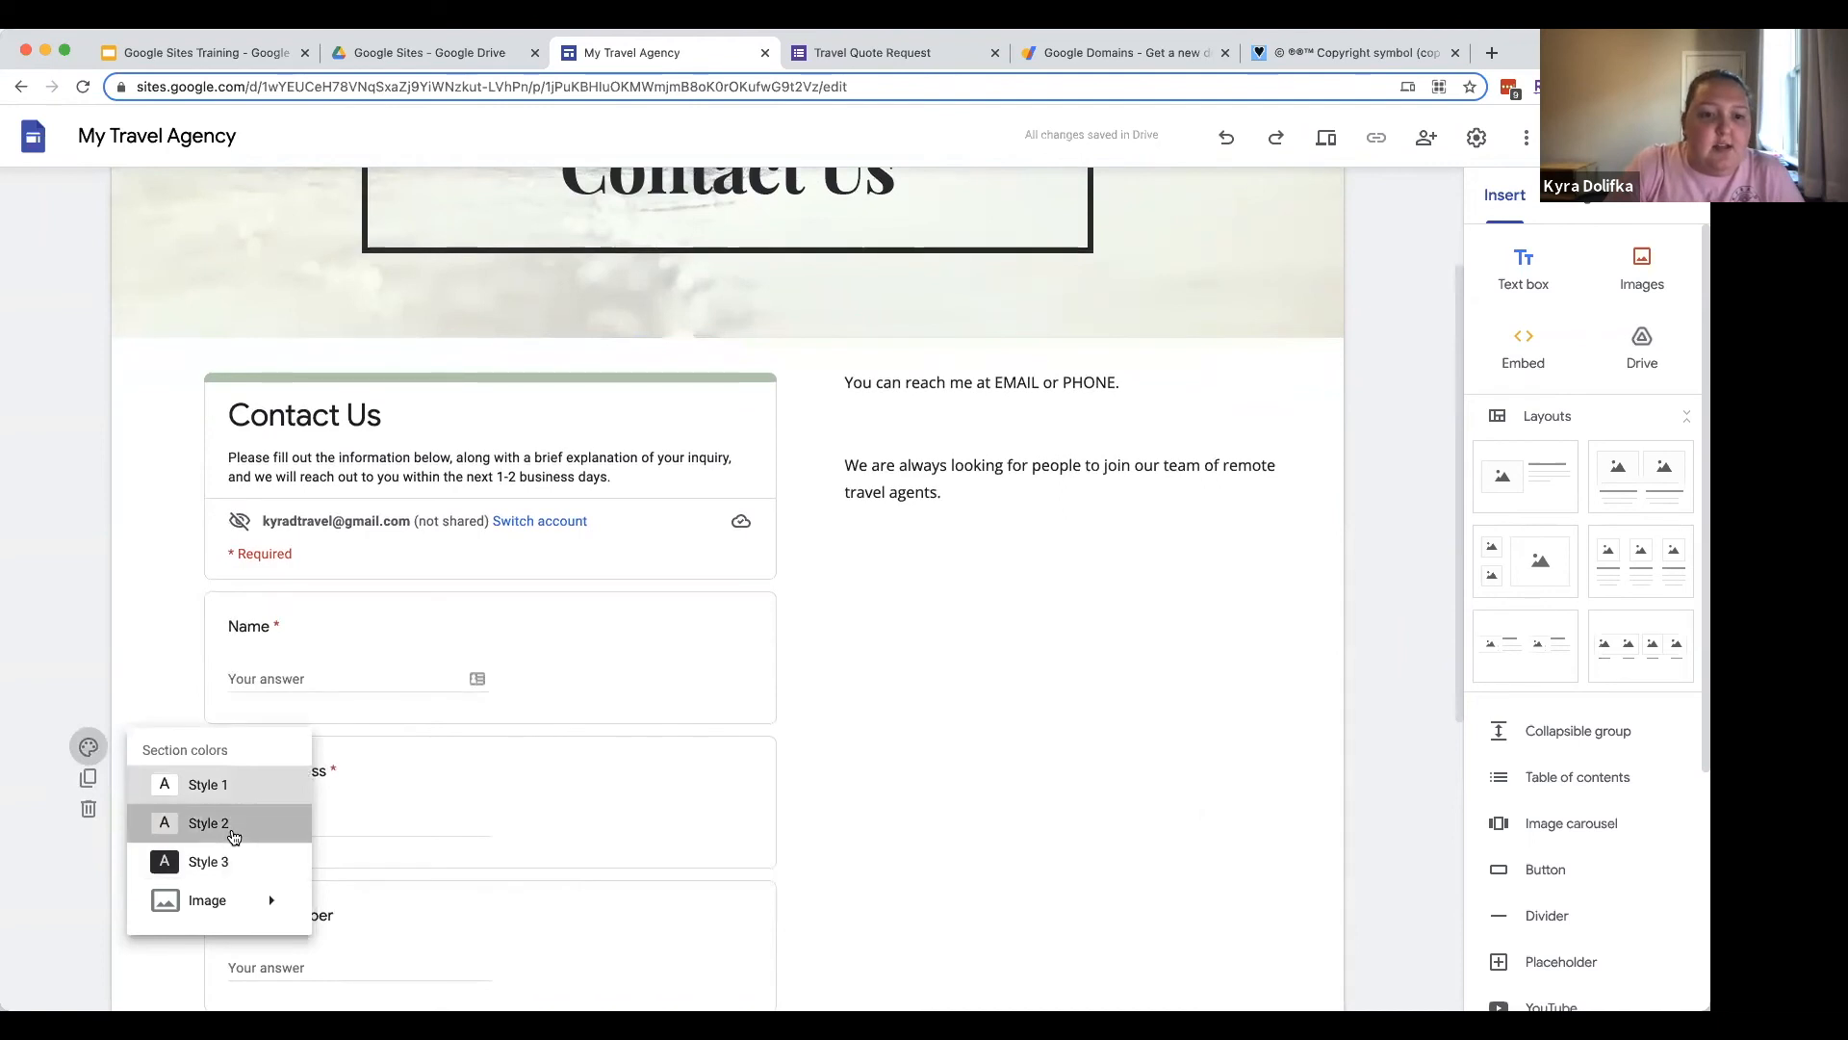
pyautogui.click(227, 825)
pyautogui.scroll(-3, 1289, 570)
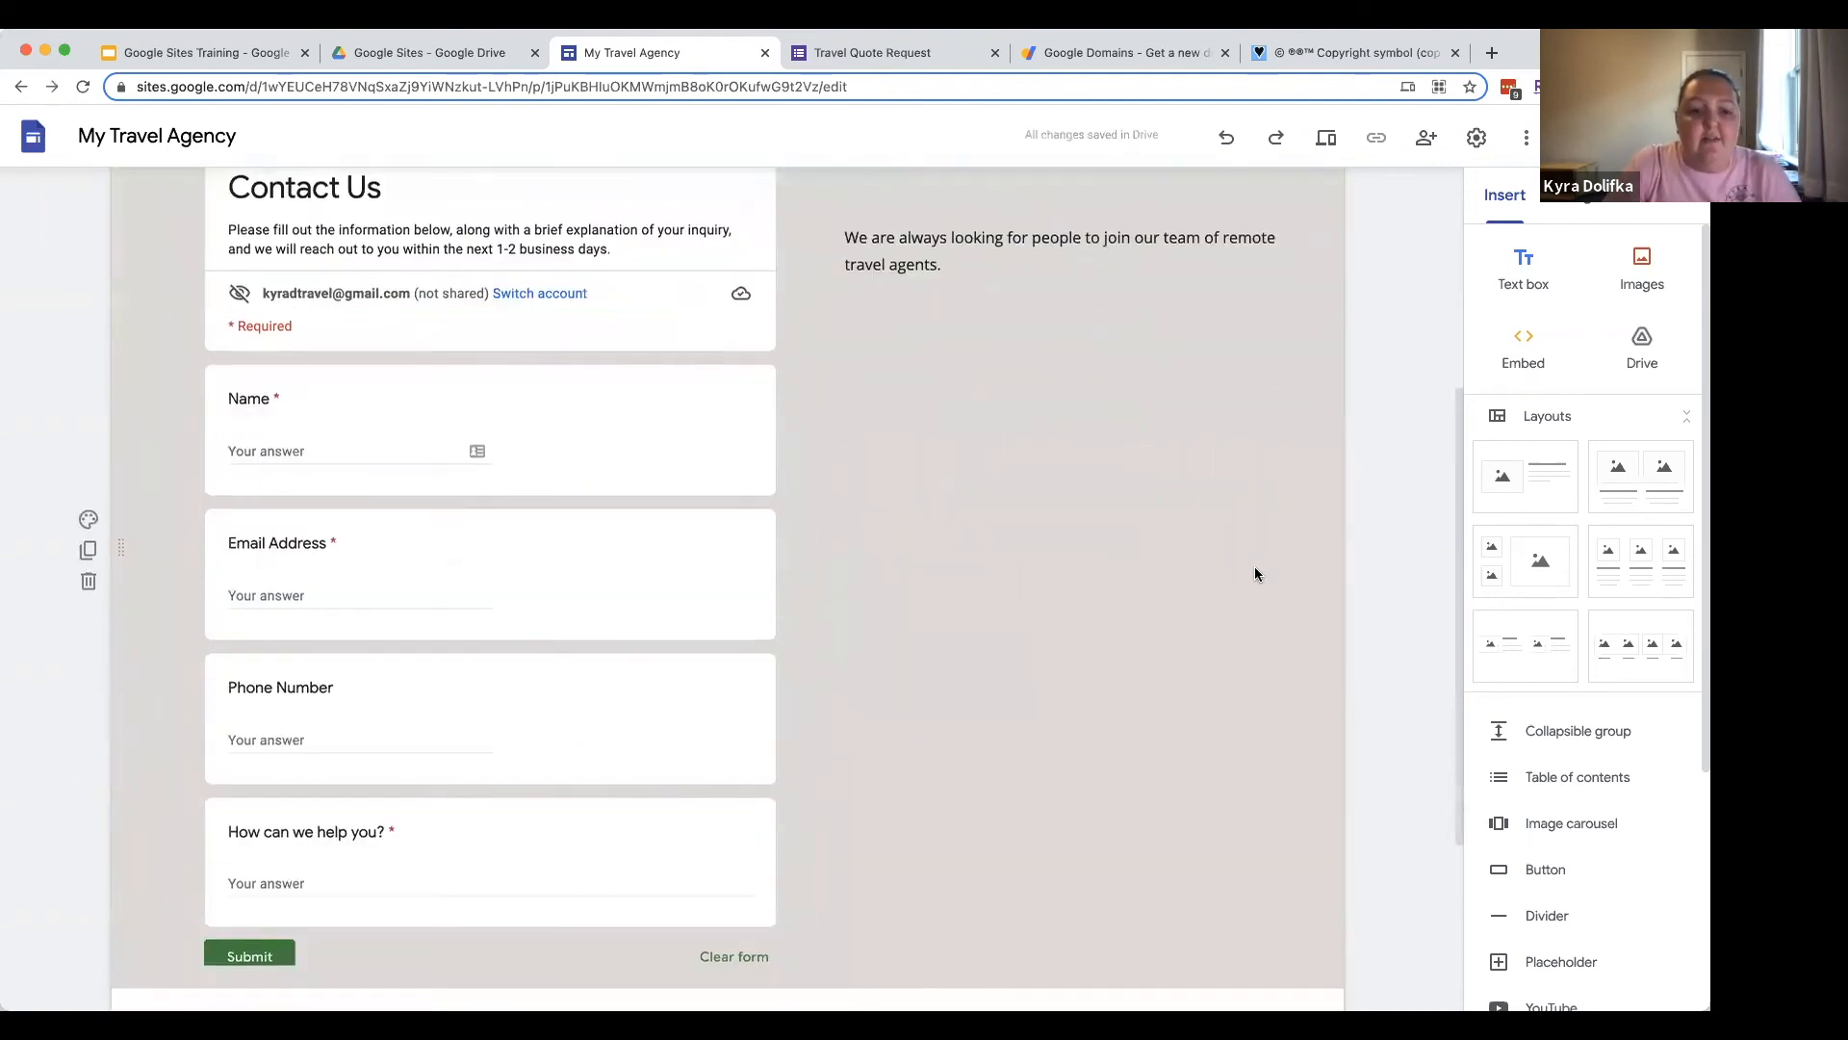
pyautogui.scroll(-1, 1236, 570)
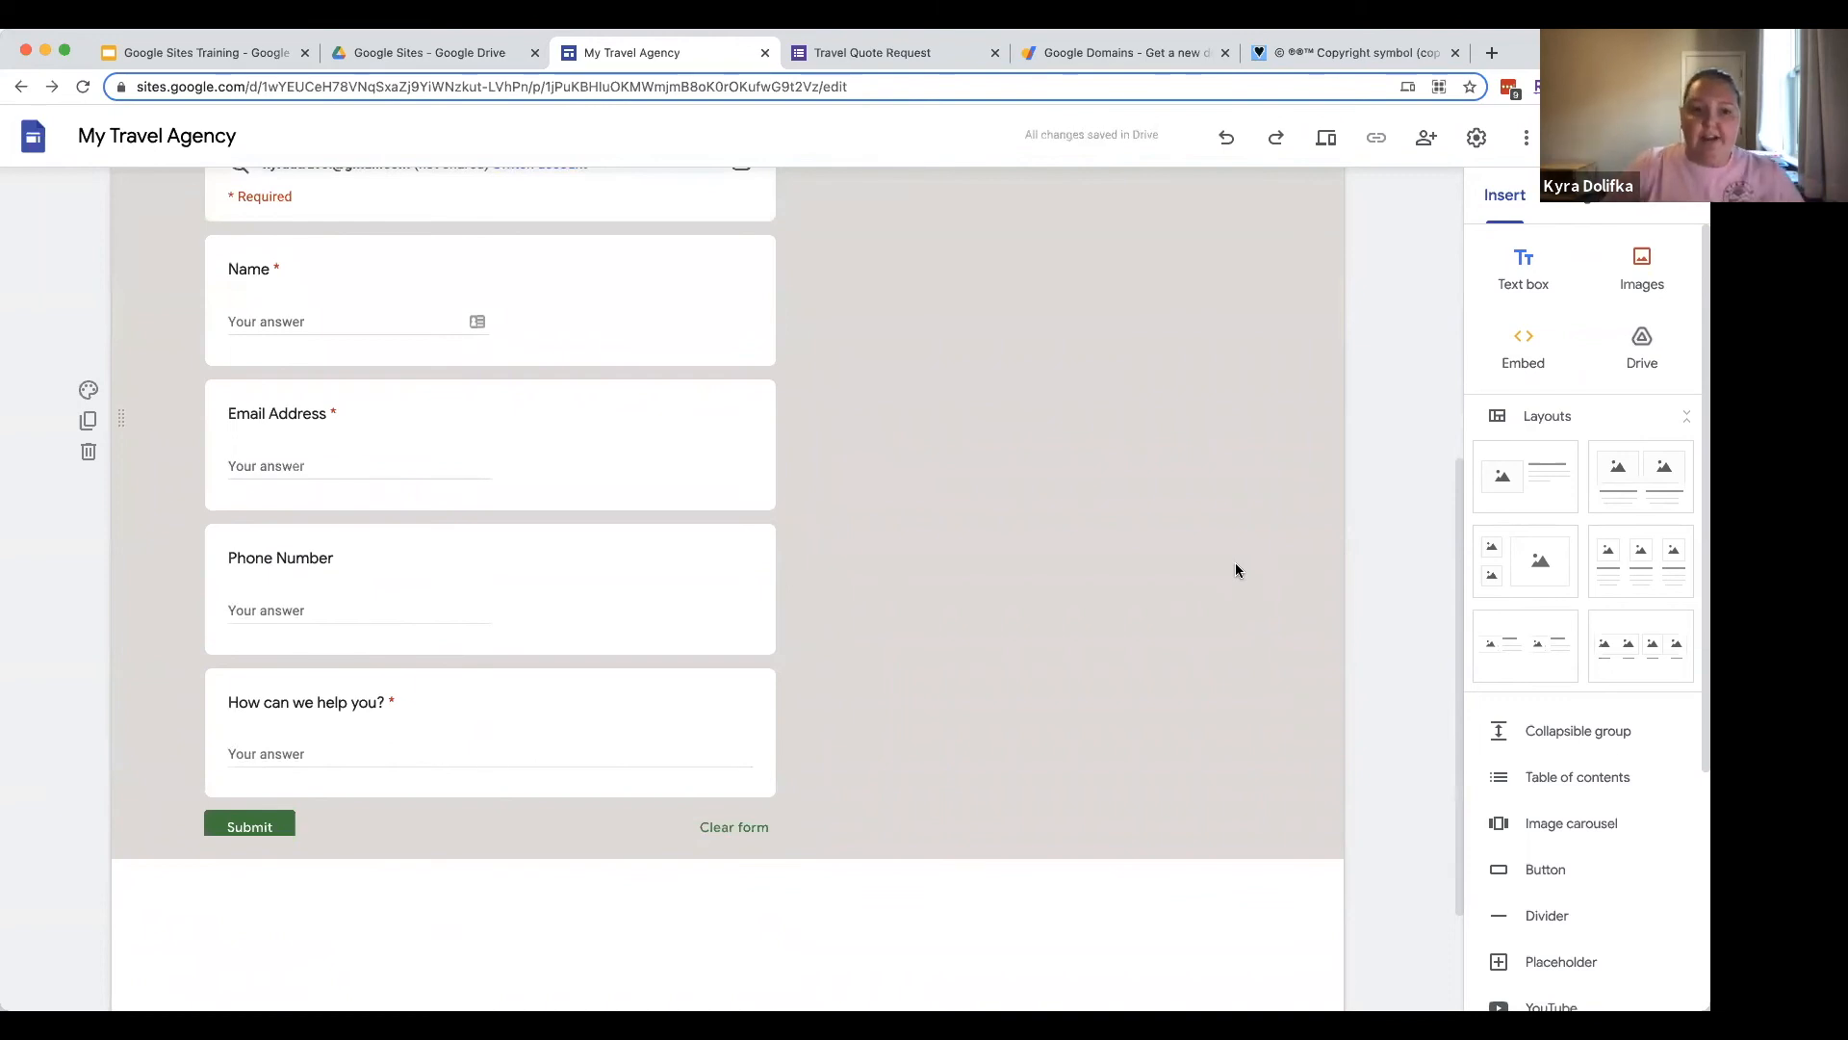
pyautogui.scroll(-1, 1238, 570)
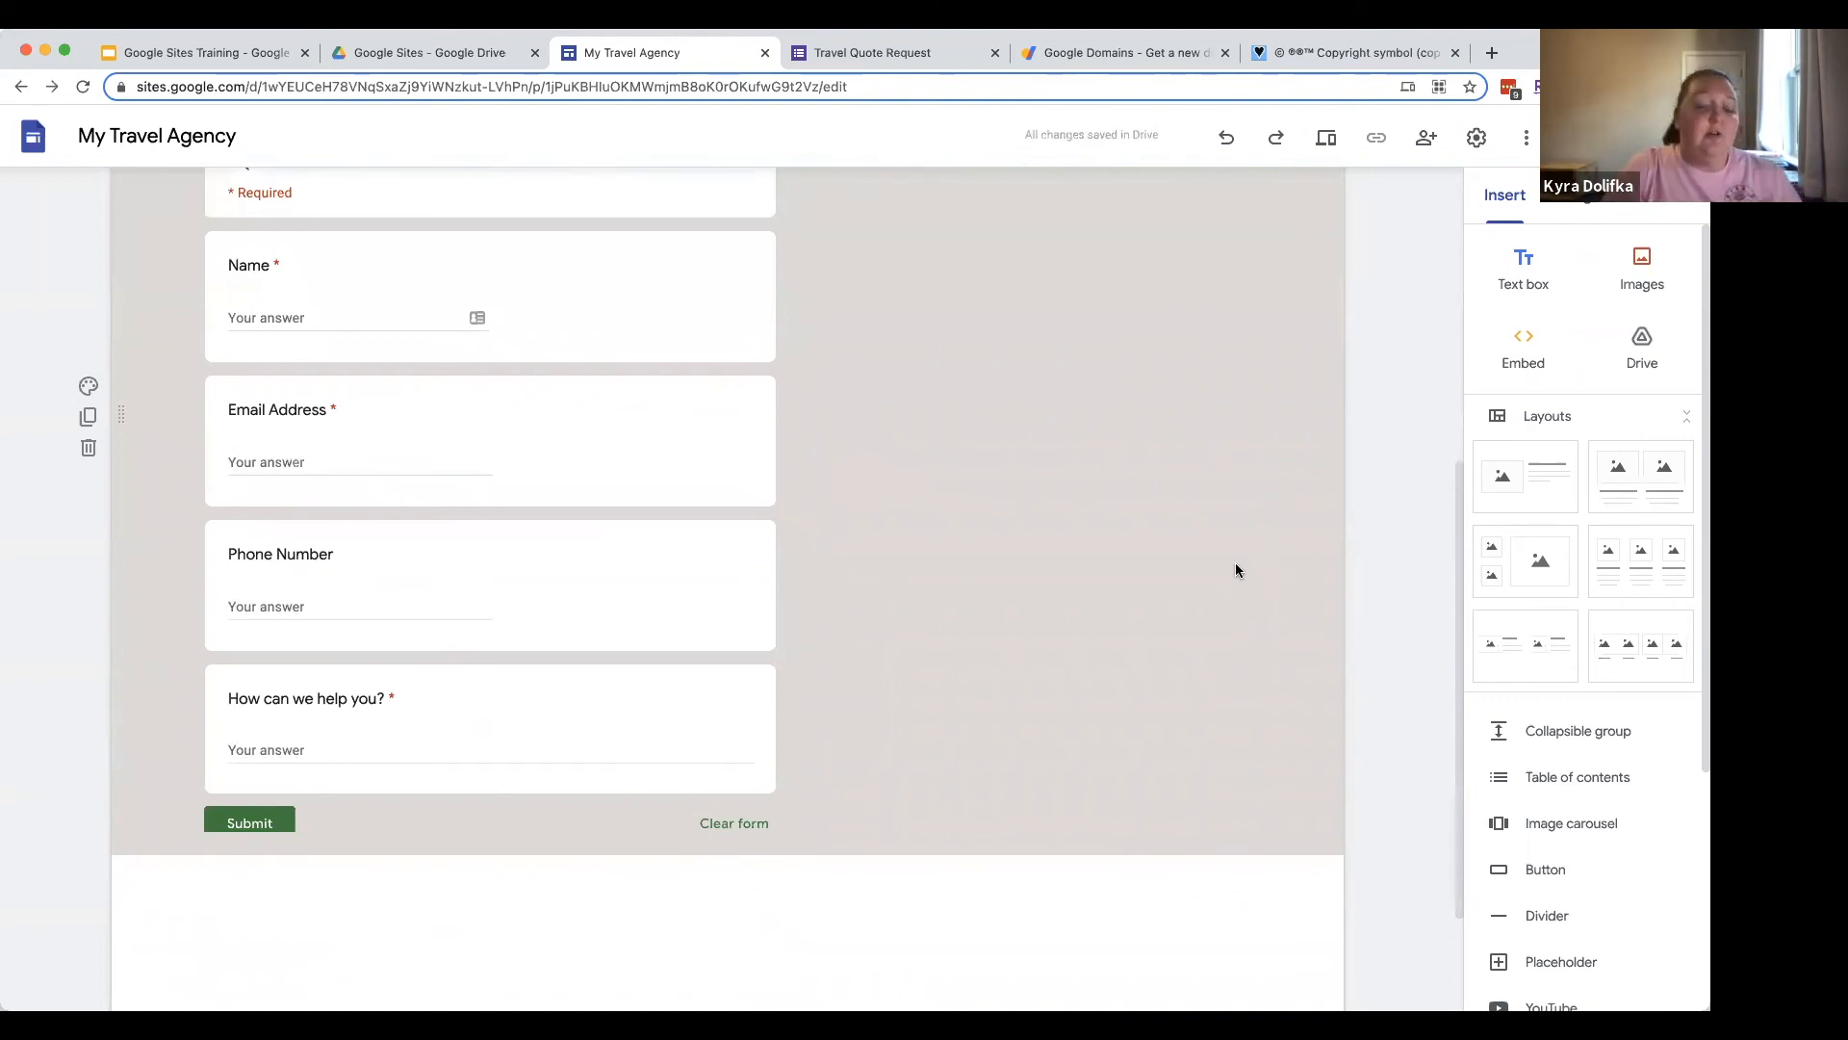
# Step: Go to the Home page and preview it at phone size, reviewing the layout from the banner down to the footer
pyautogui.scroll(5, 1236, 567)
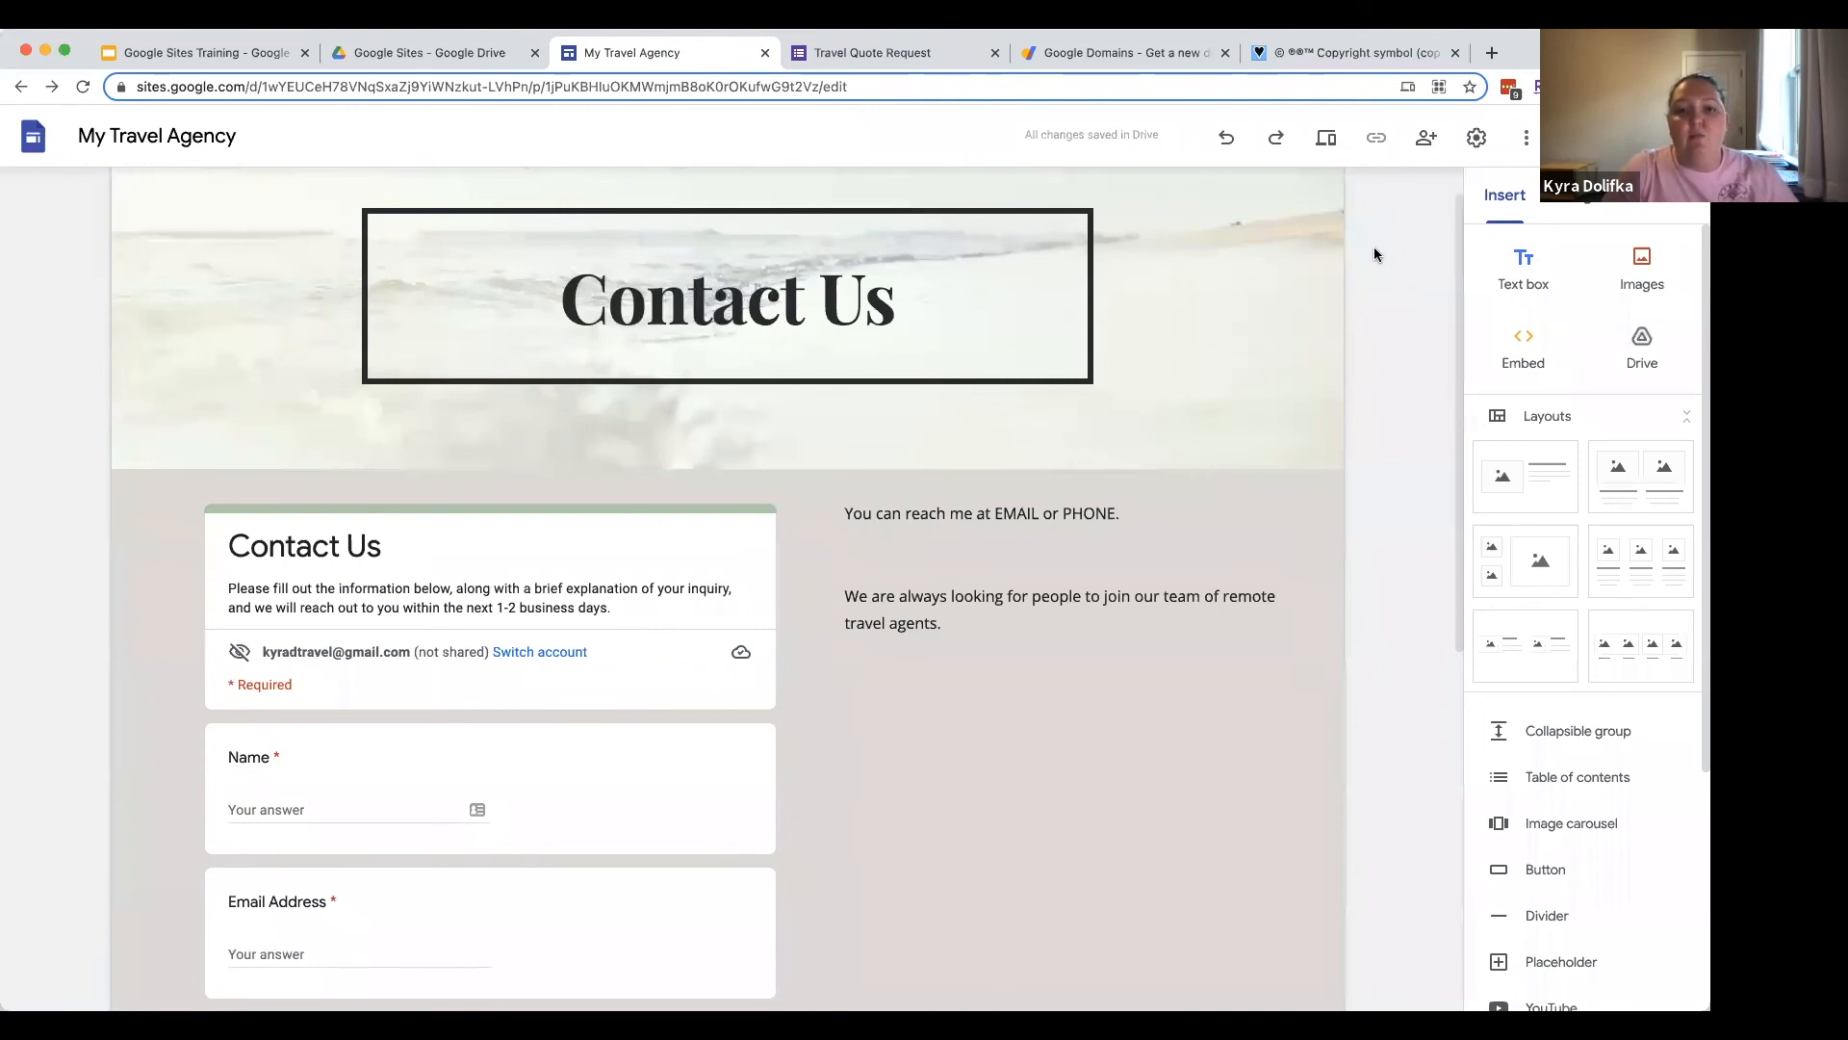
pyautogui.scroll(1, 1147, 346)
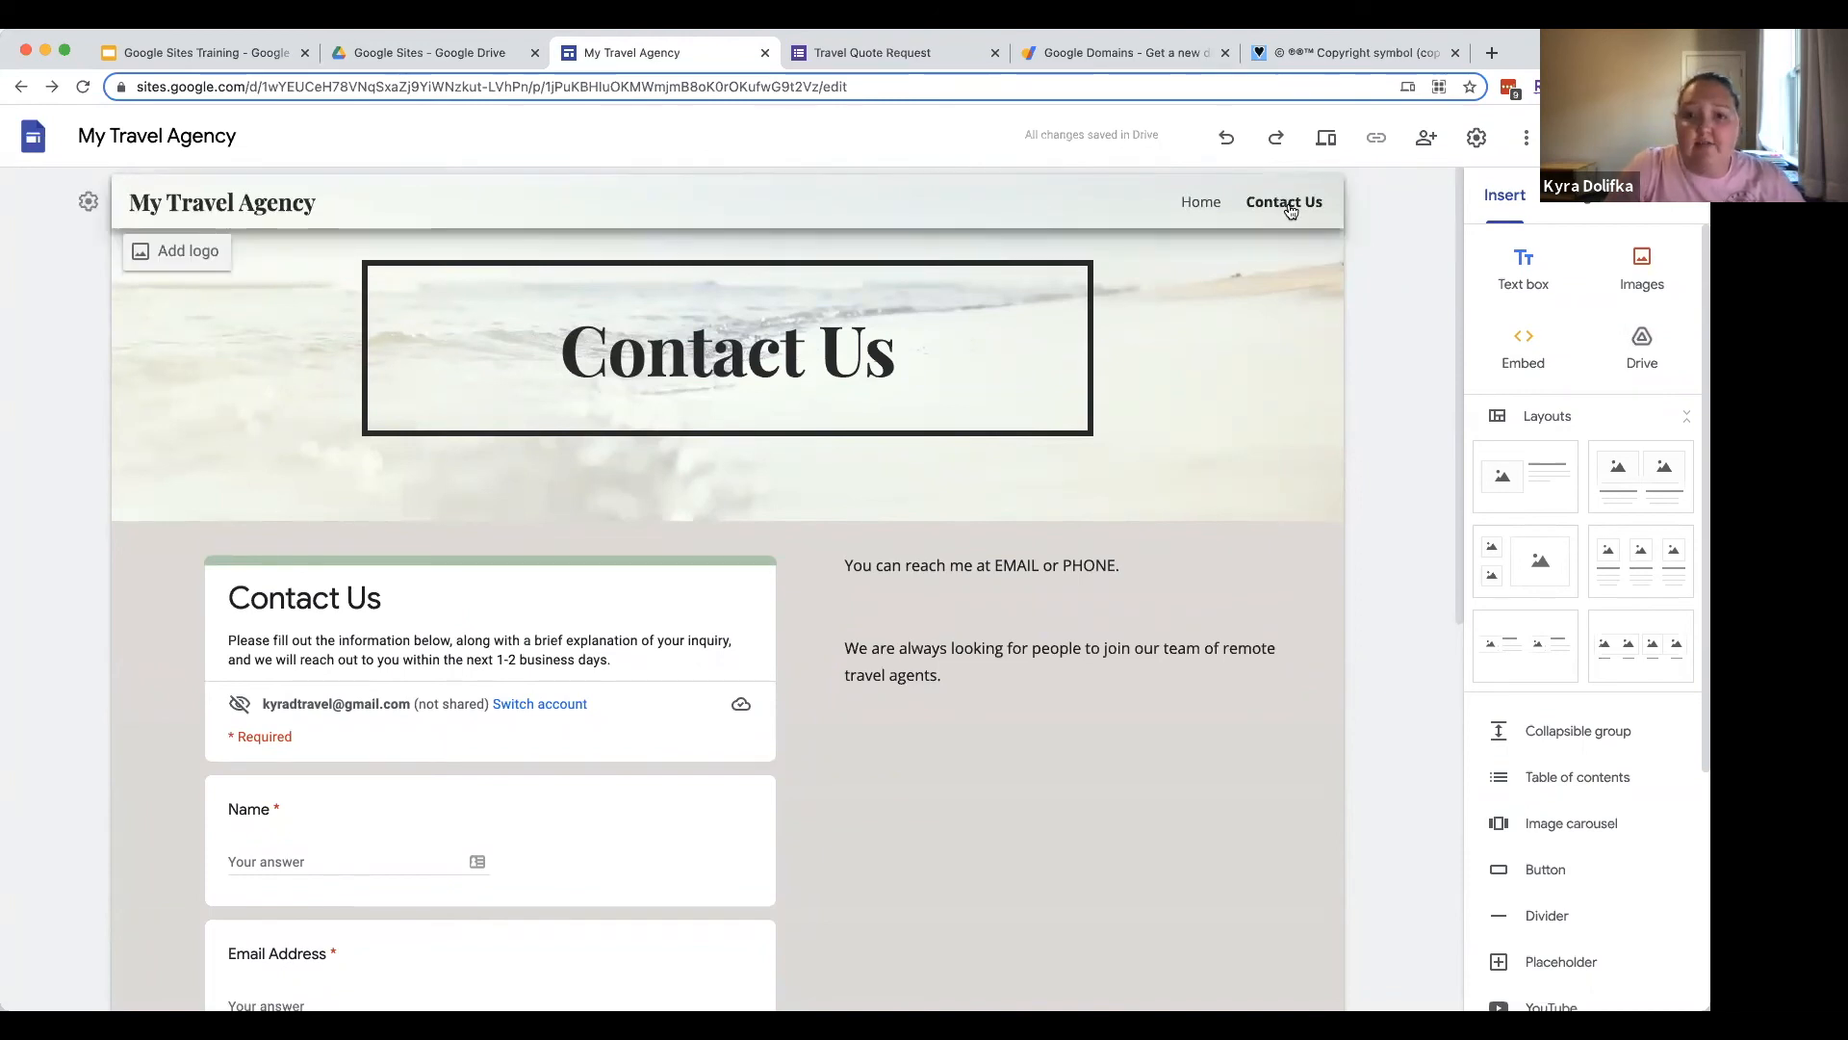
pyautogui.click(1196, 206)
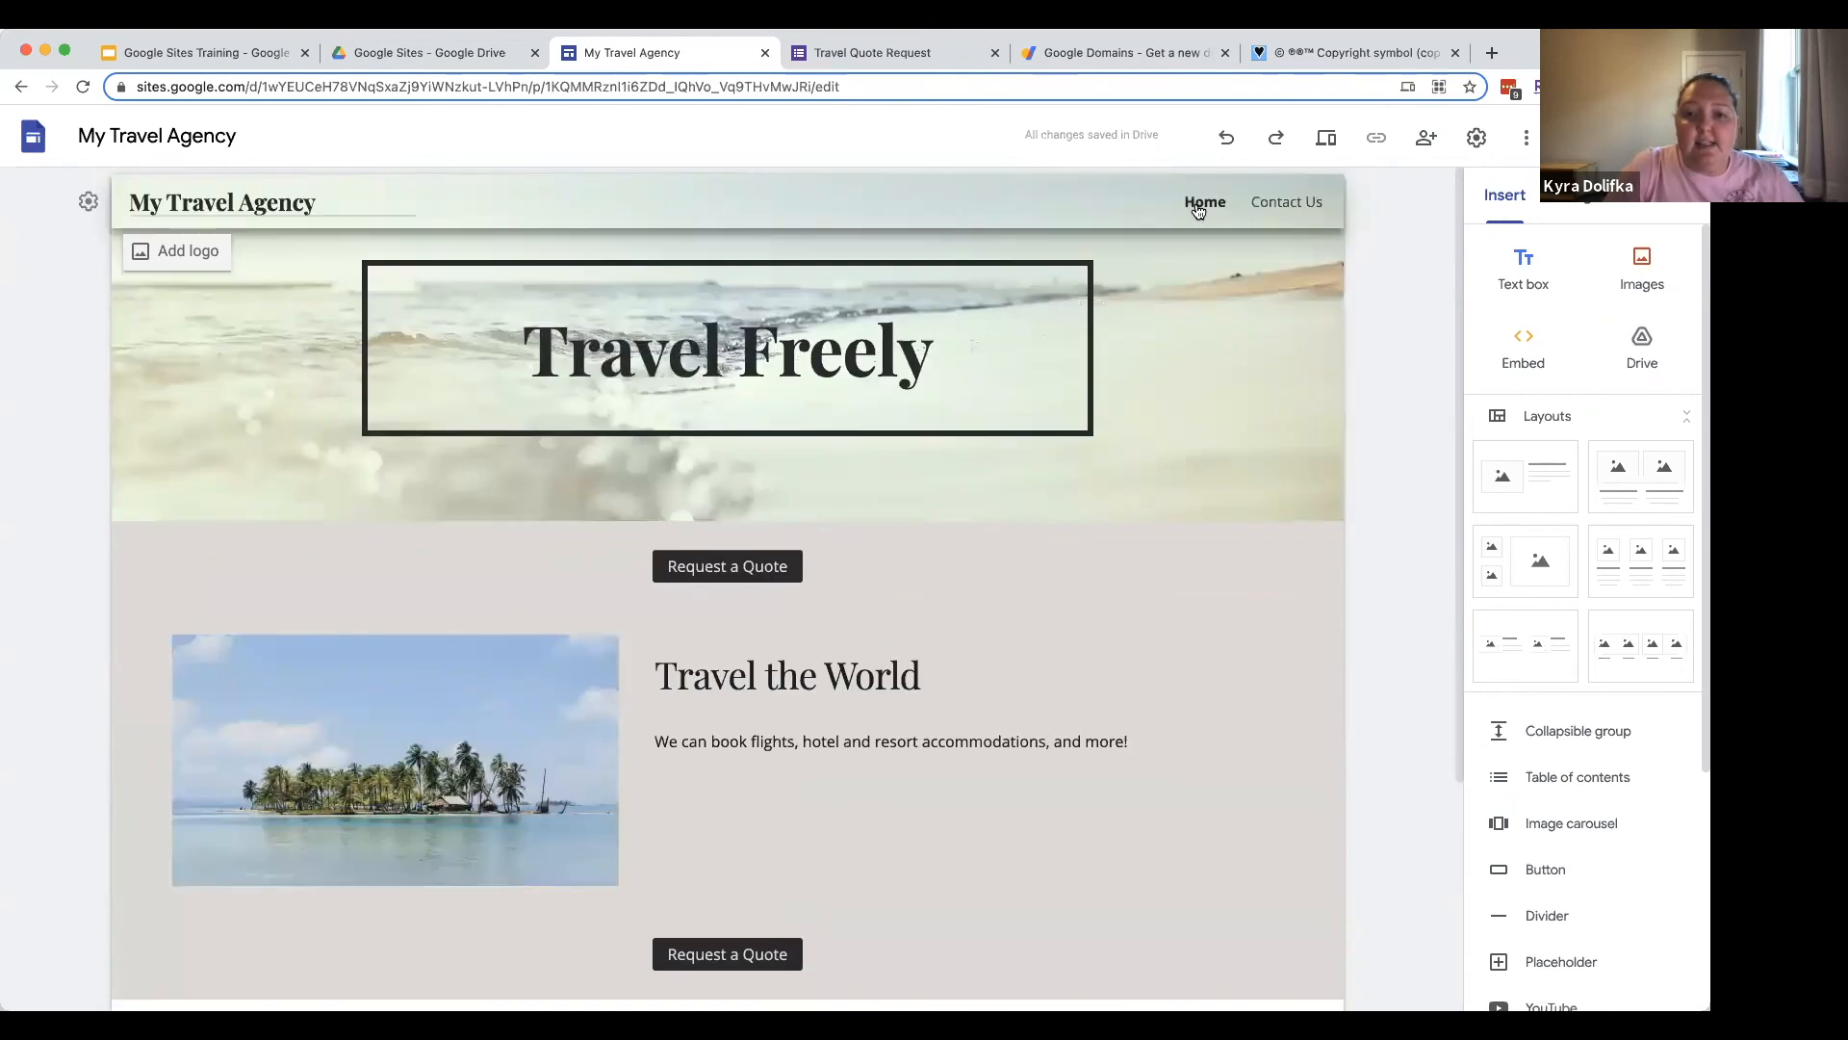
pyautogui.click(1330, 152)
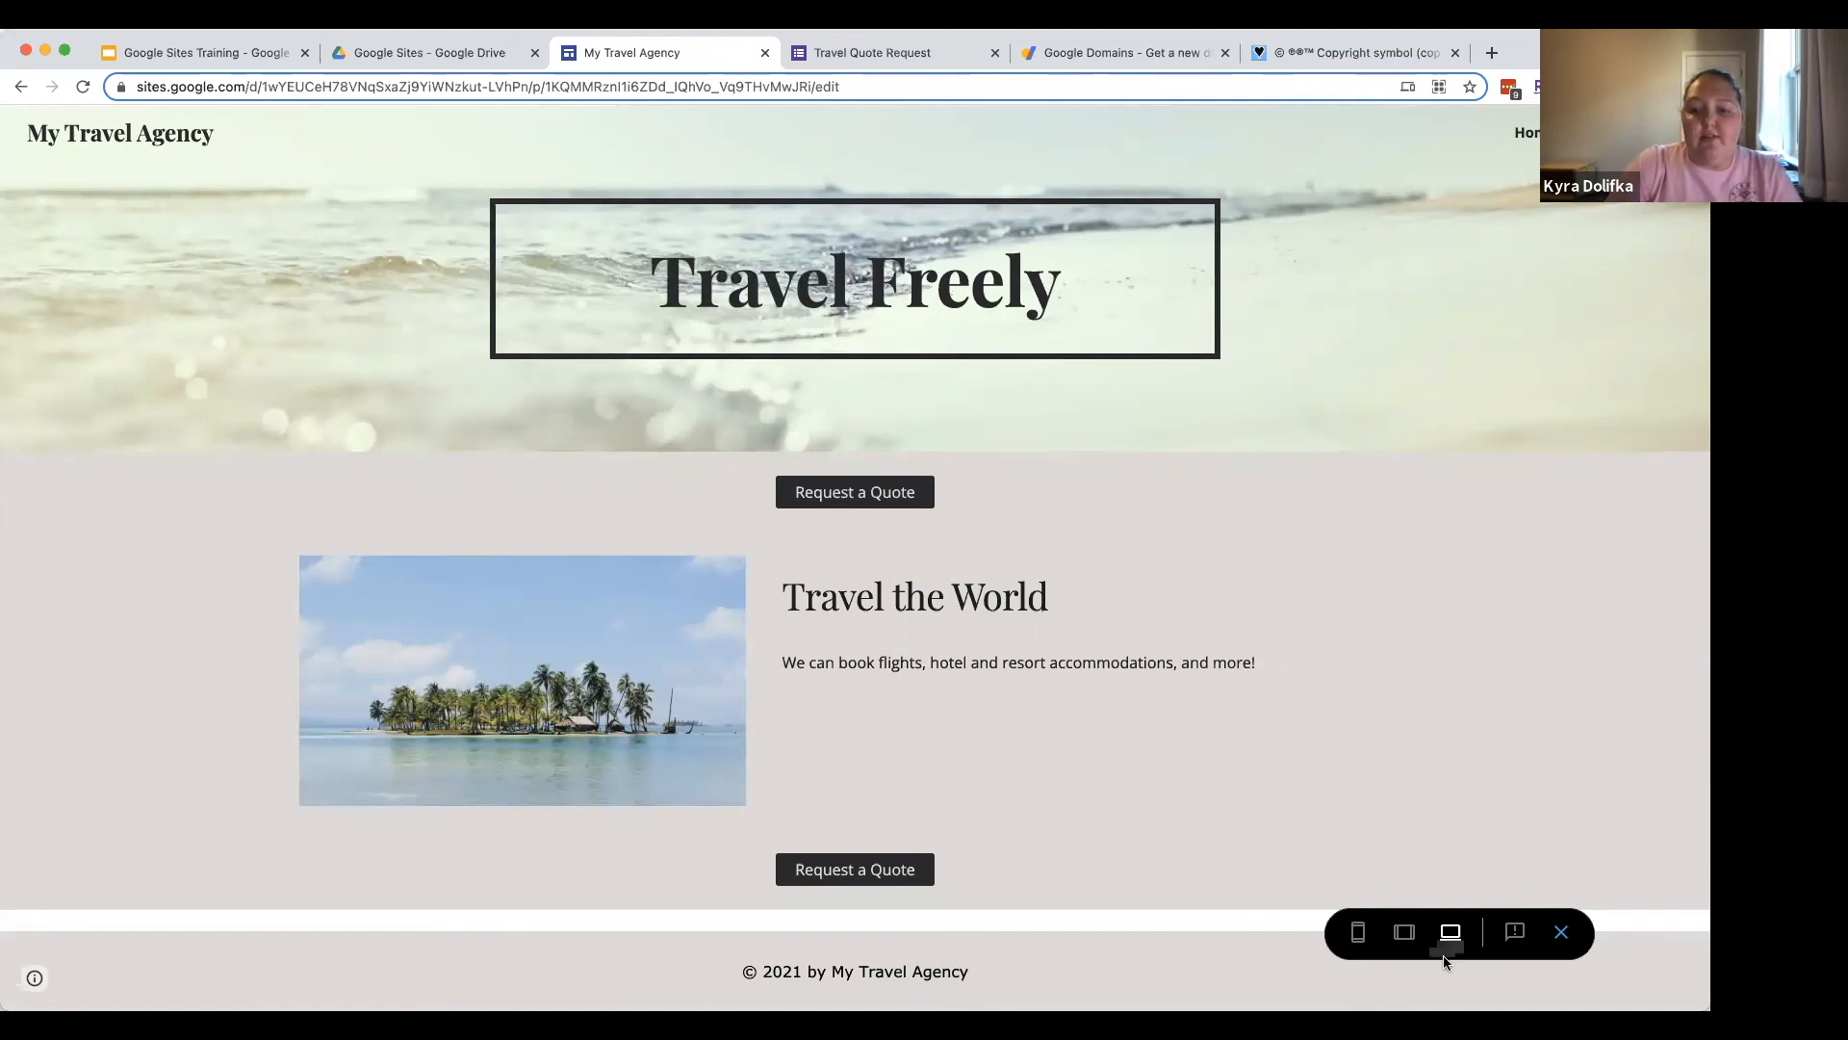
pyautogui.click(1352, 943)
pyautogui.scroll(-1, 894, 630)
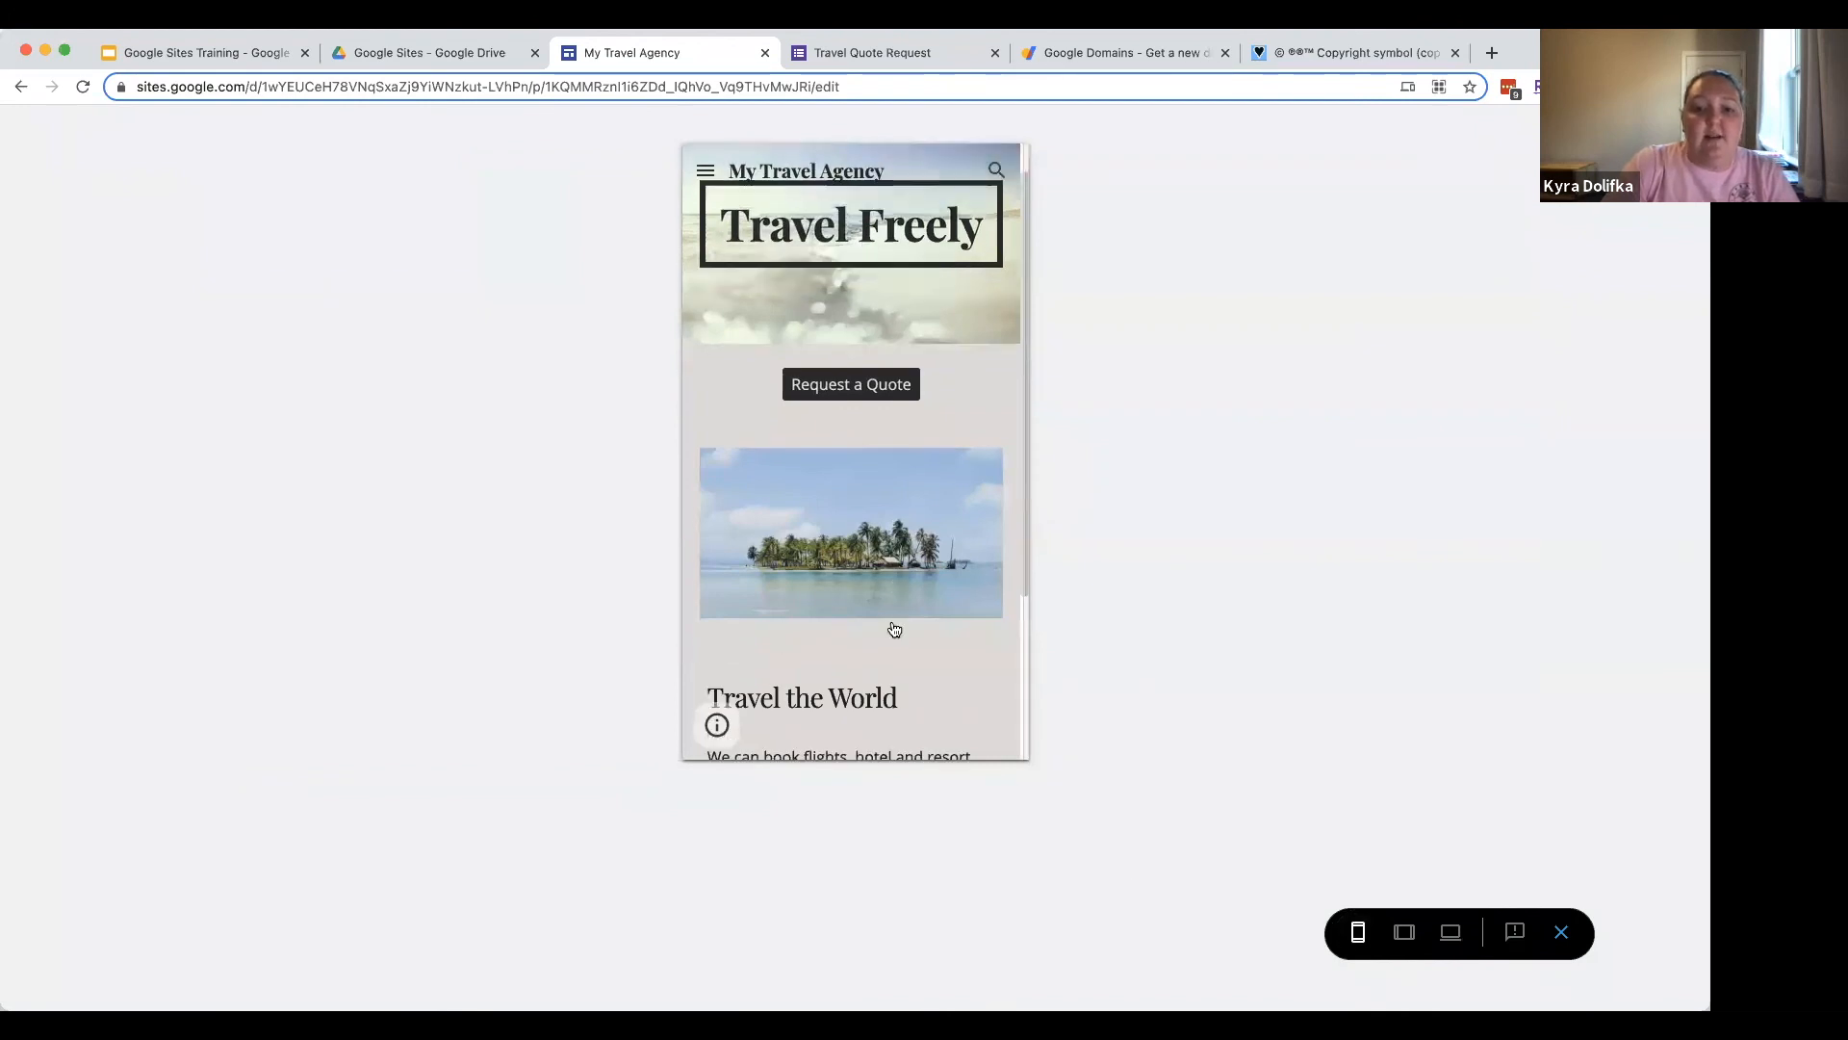
pyautogui.scroll(-5, 894, 629)
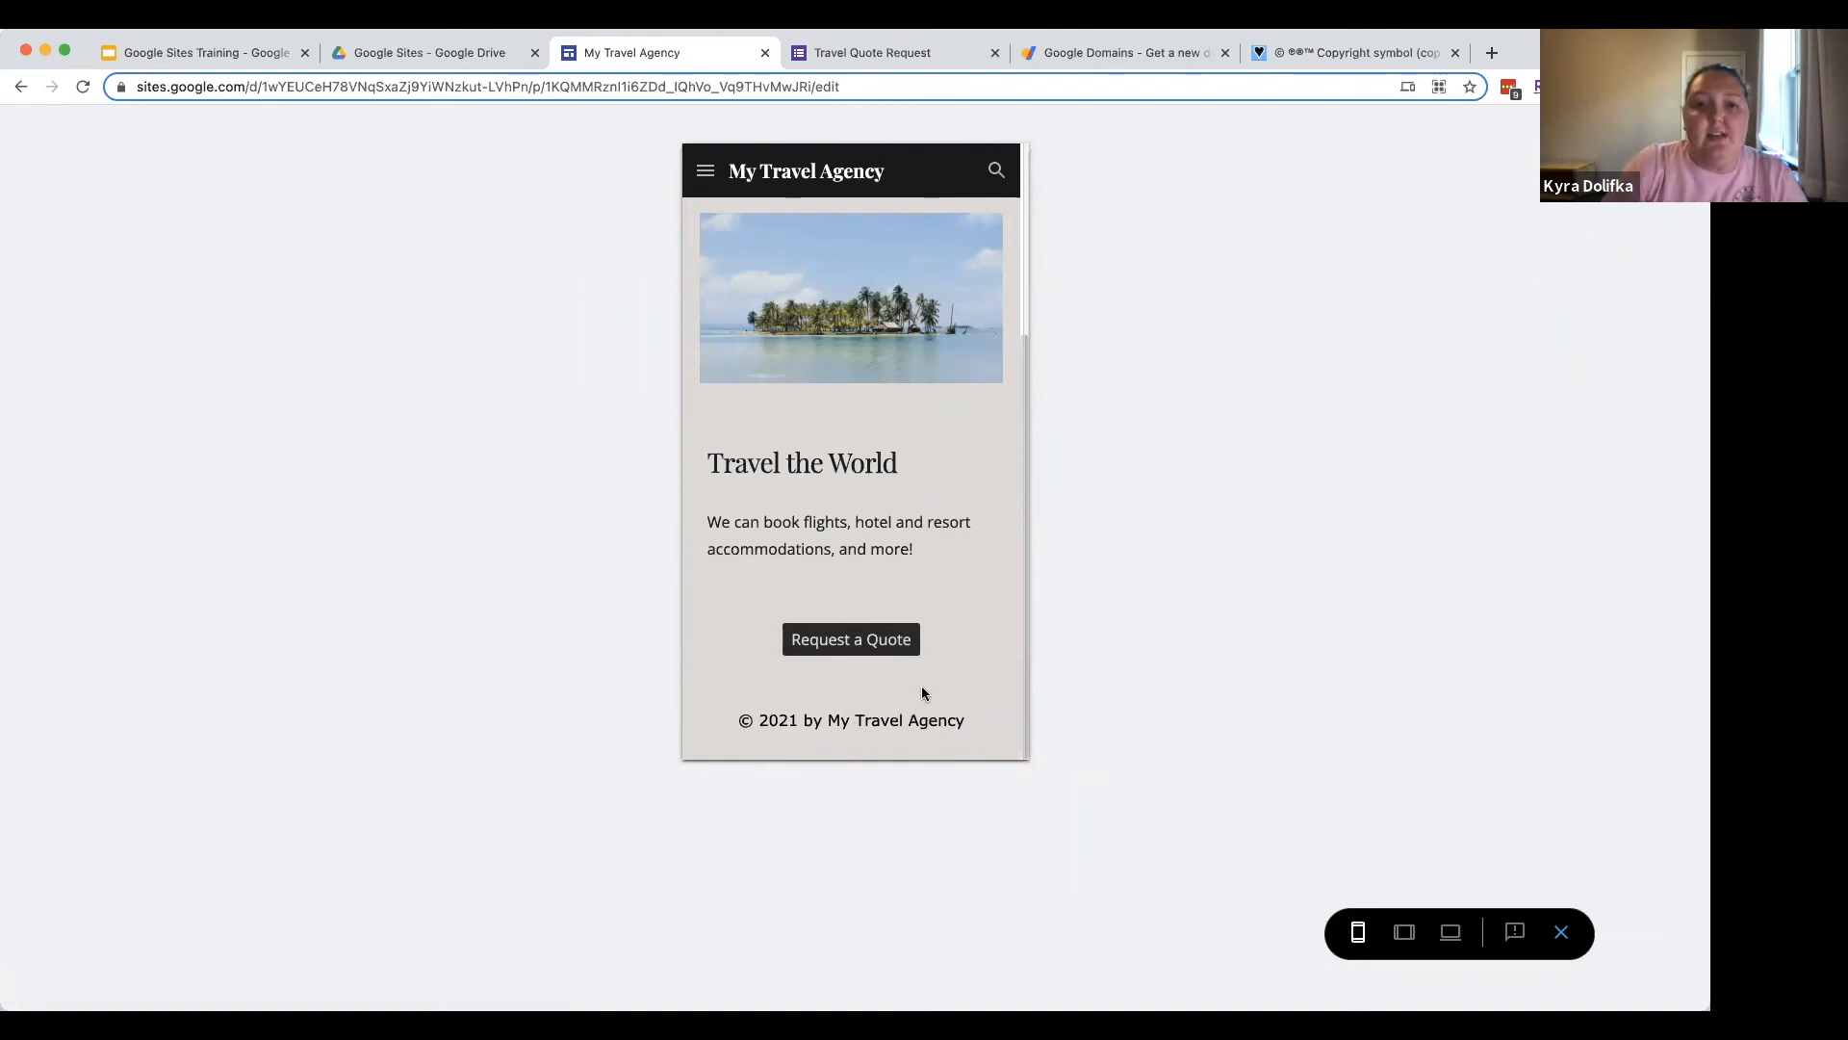
pyautogui.scroll(6, 951, 547)
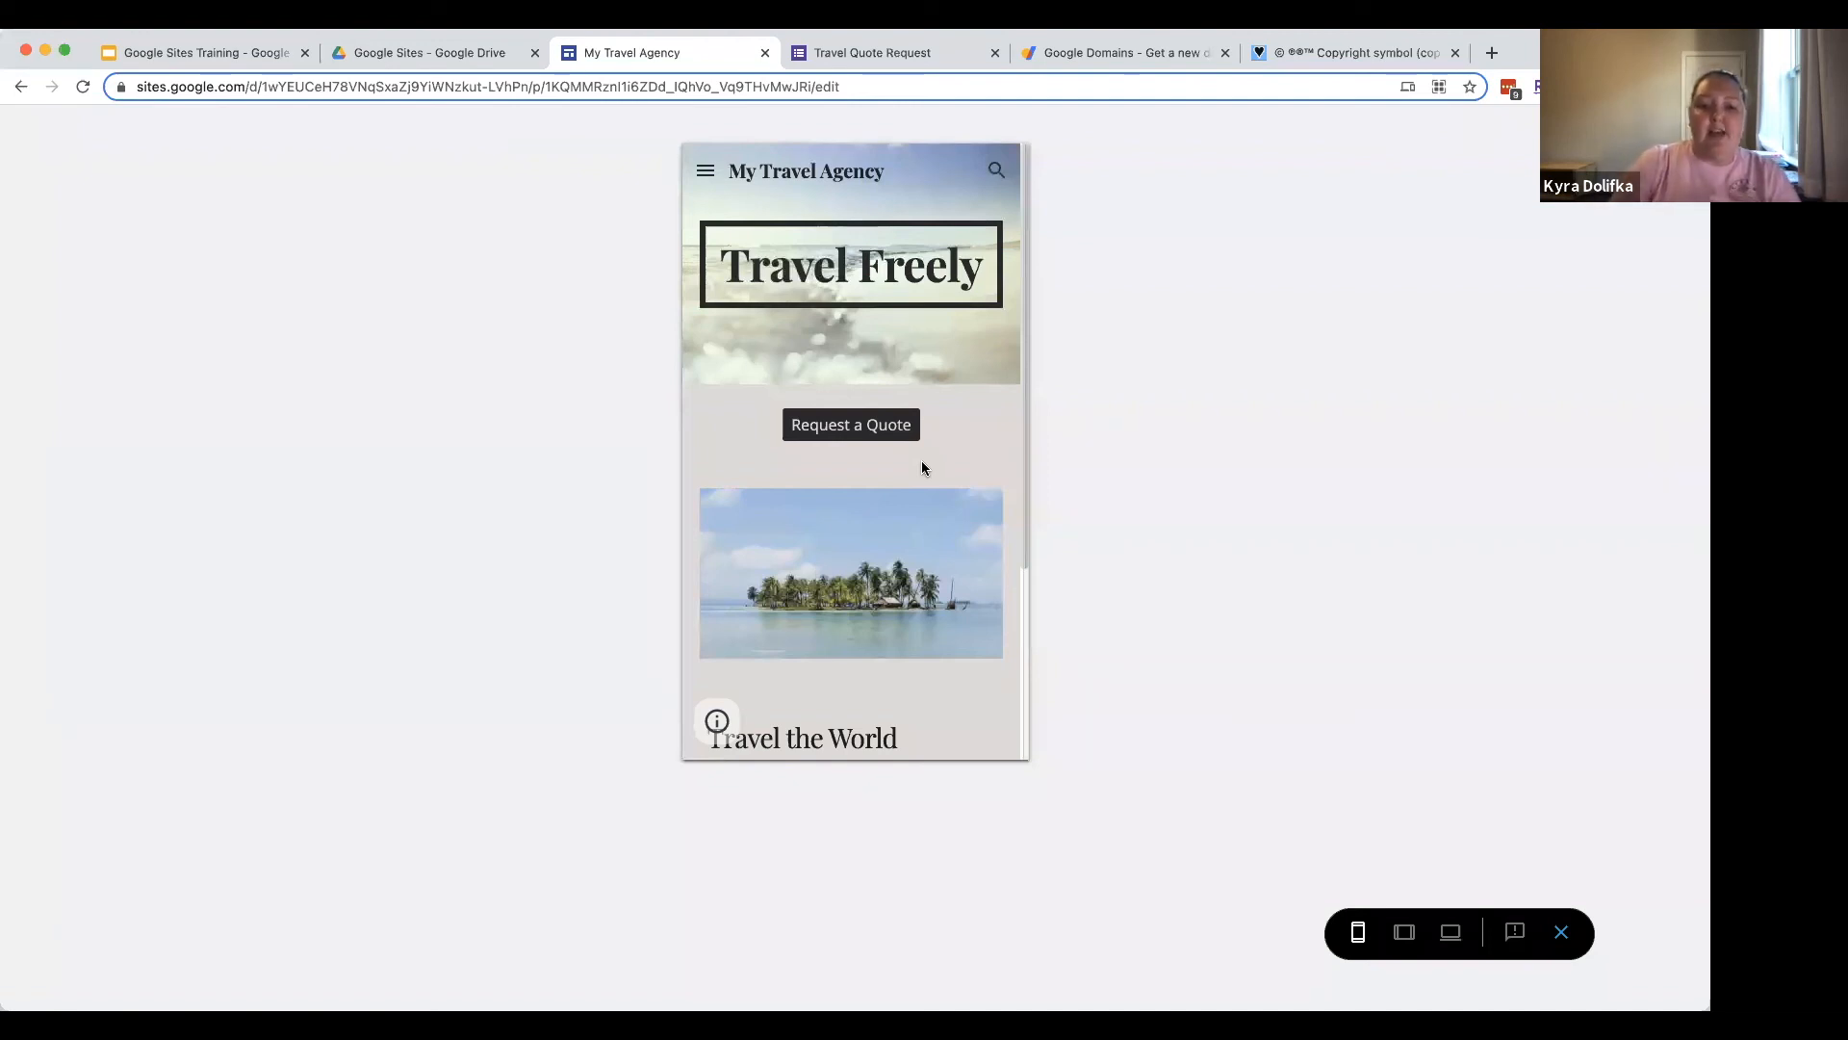
pyautogui.scroll(-1, 938, 526)
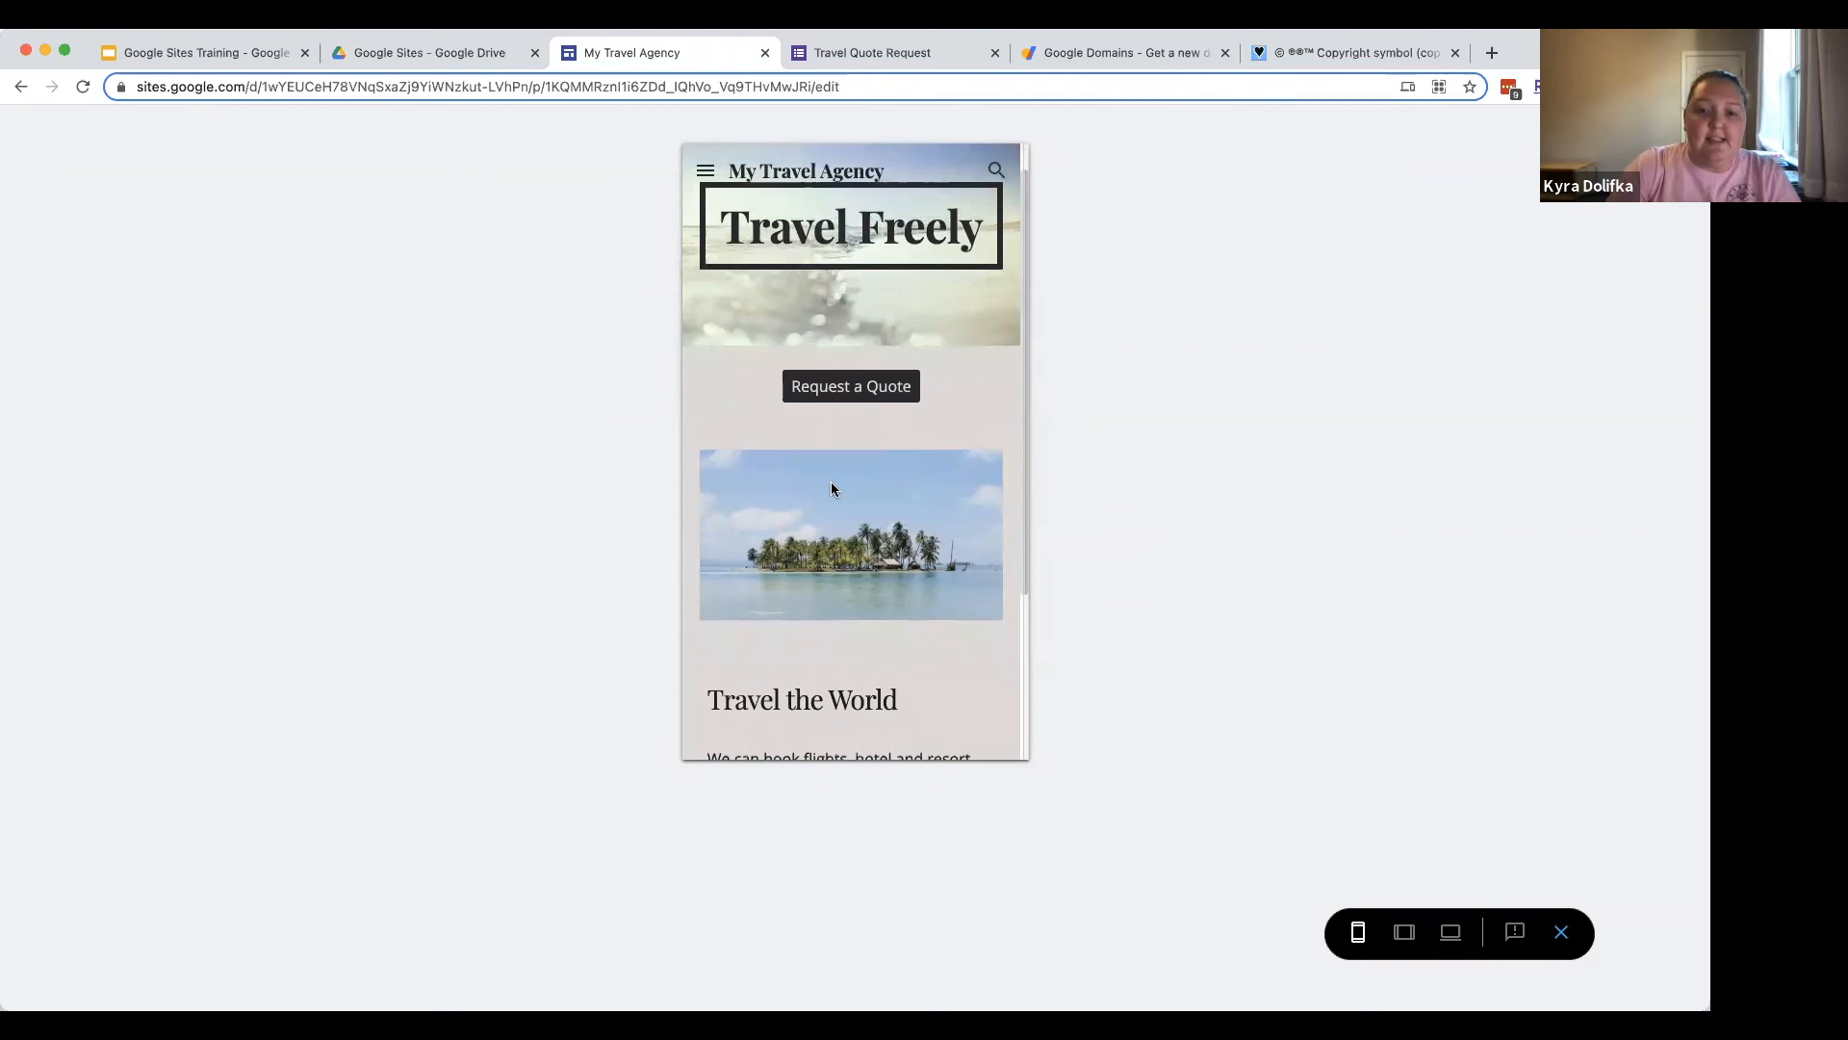
pyautogui.scroll(-5, 945, 617)
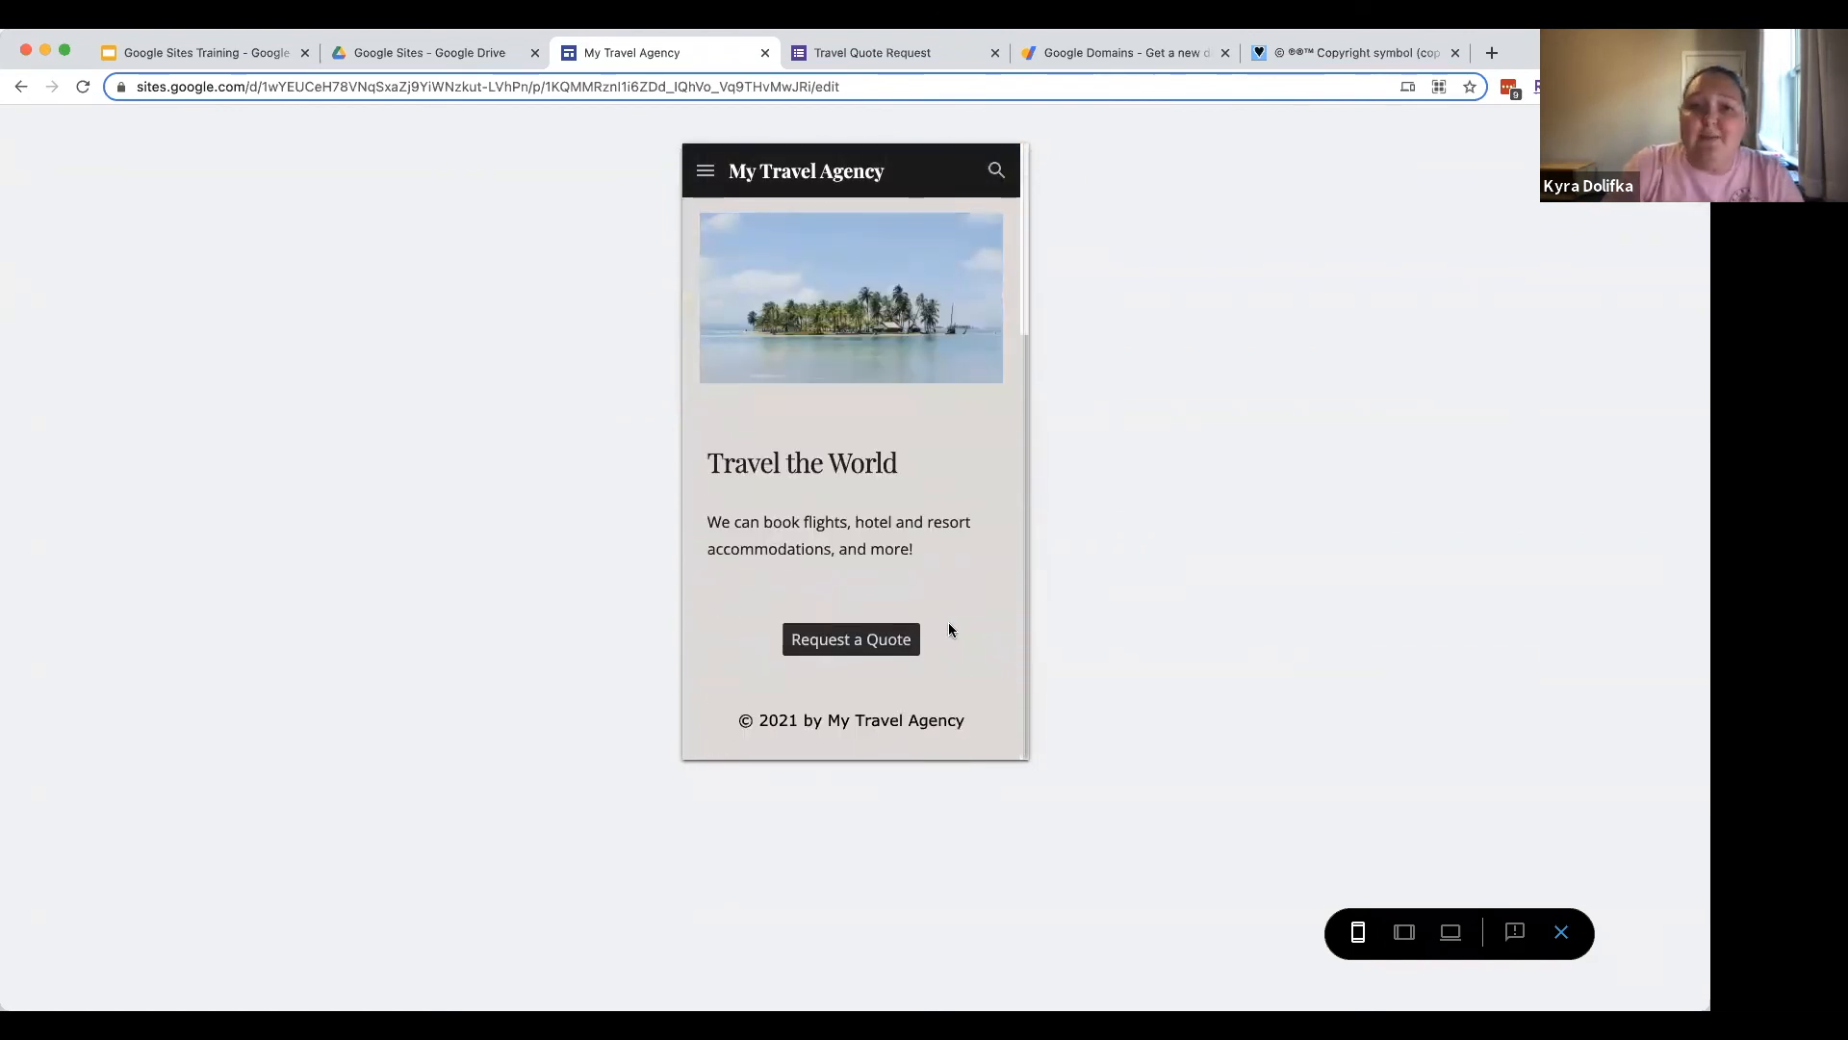
pyautogui.scroll(6, 1008, 654)
# Step: Check the Home page preview at tablet size and return to the editor
pyautogui.click(1406, 933)
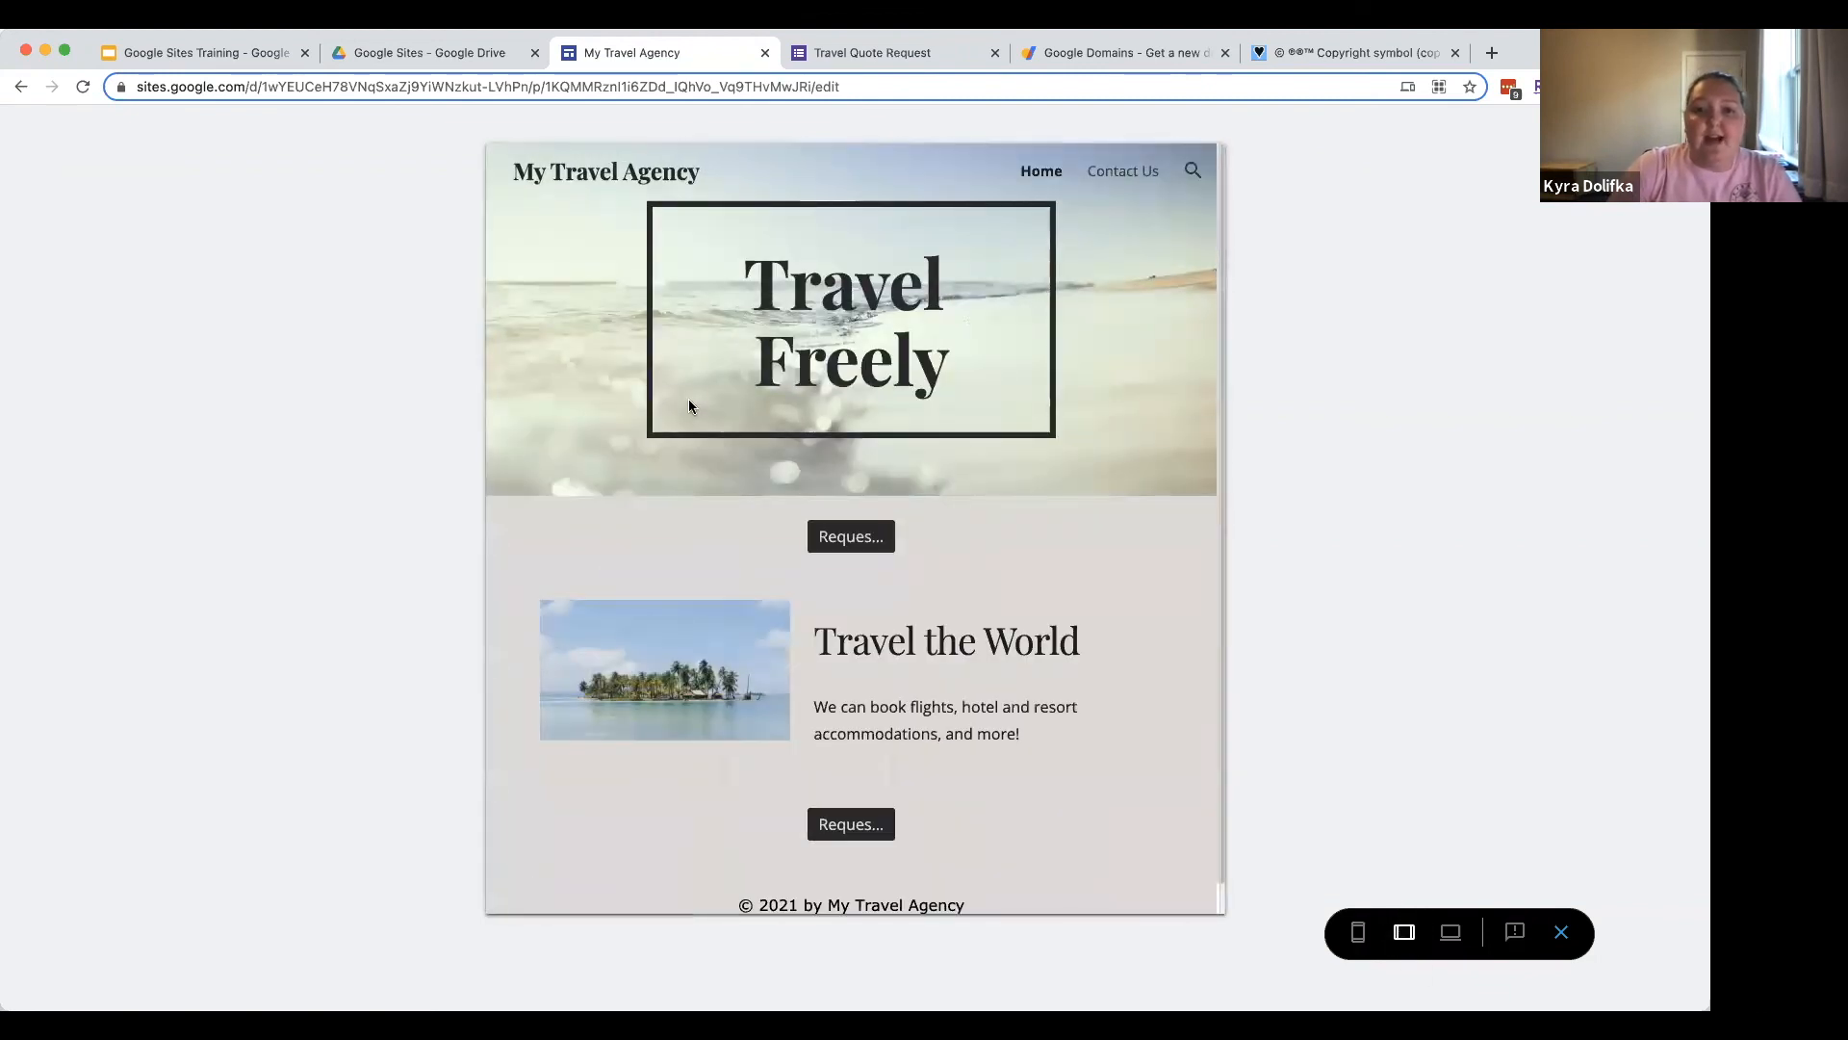
pyautogui.scroll(-1, 1106, 751)
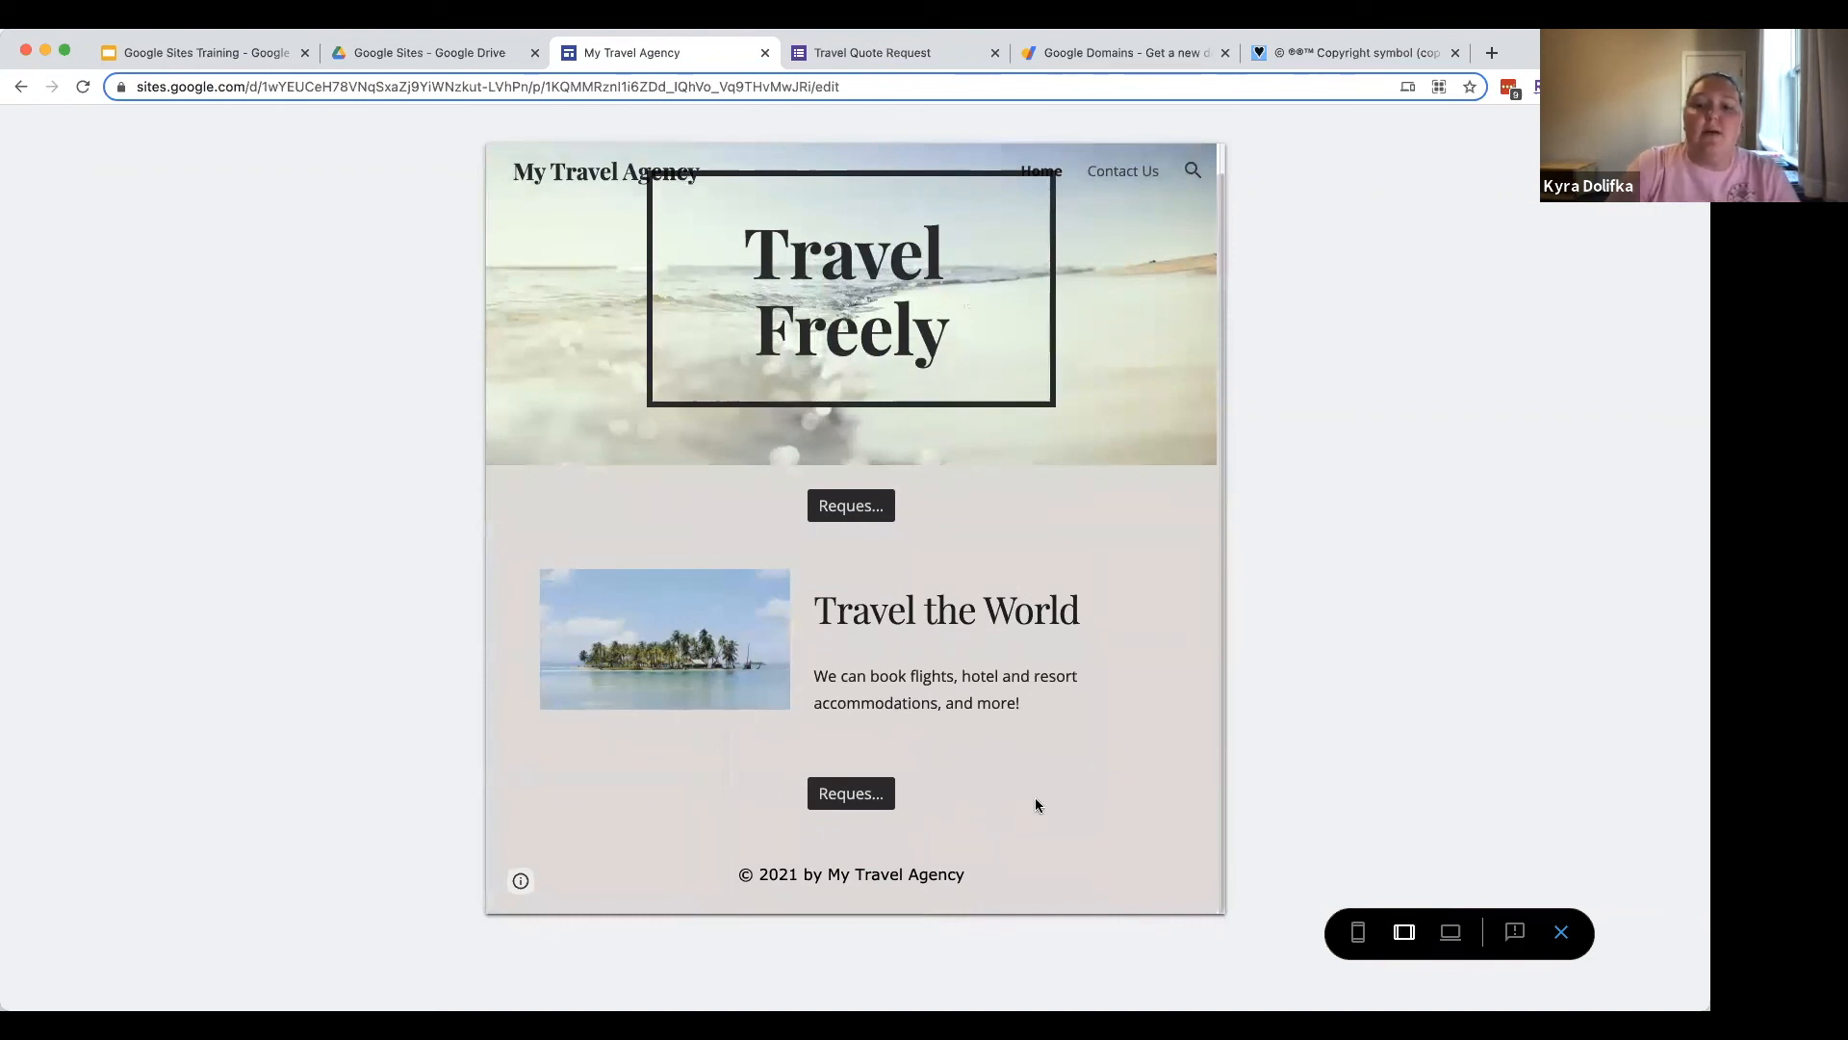
pyautogui.click(1564, 933)
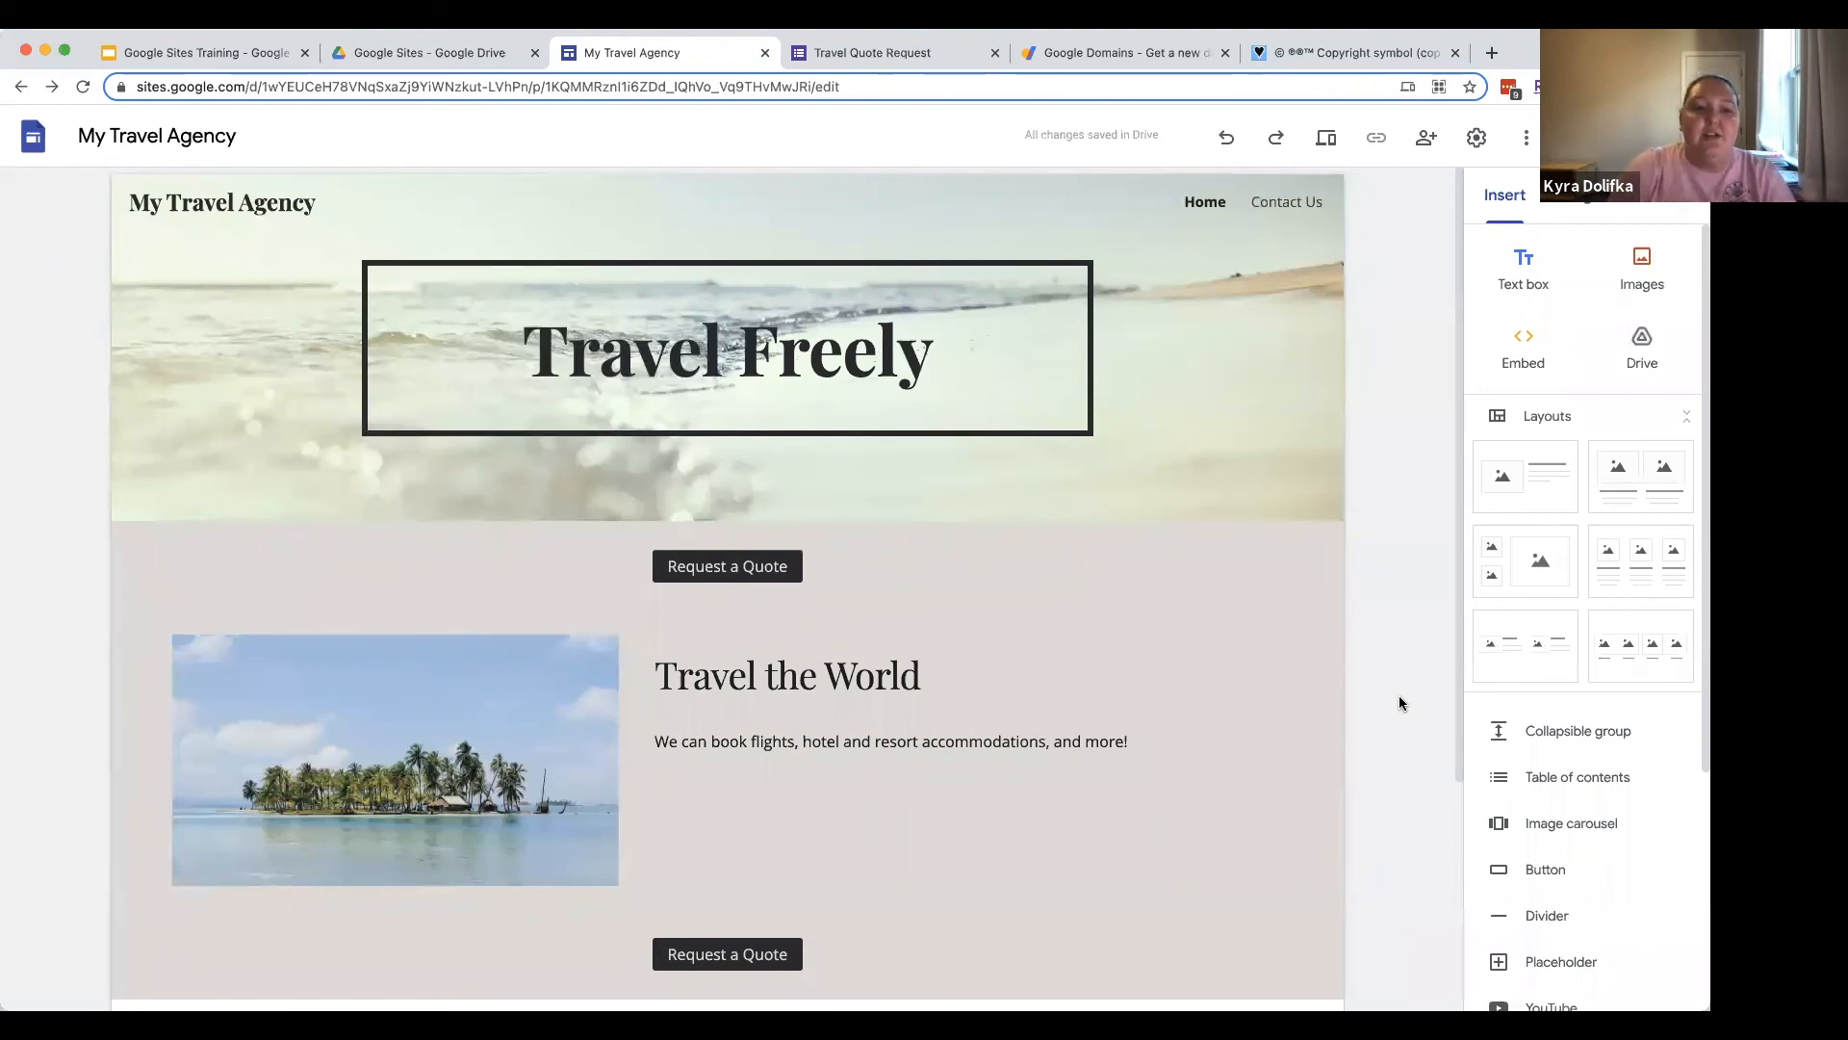
# Step: Examine the custom domain setup for a domain from Google Domains, and leave the settings without connecting one
pyautogui.click(1484, 142)
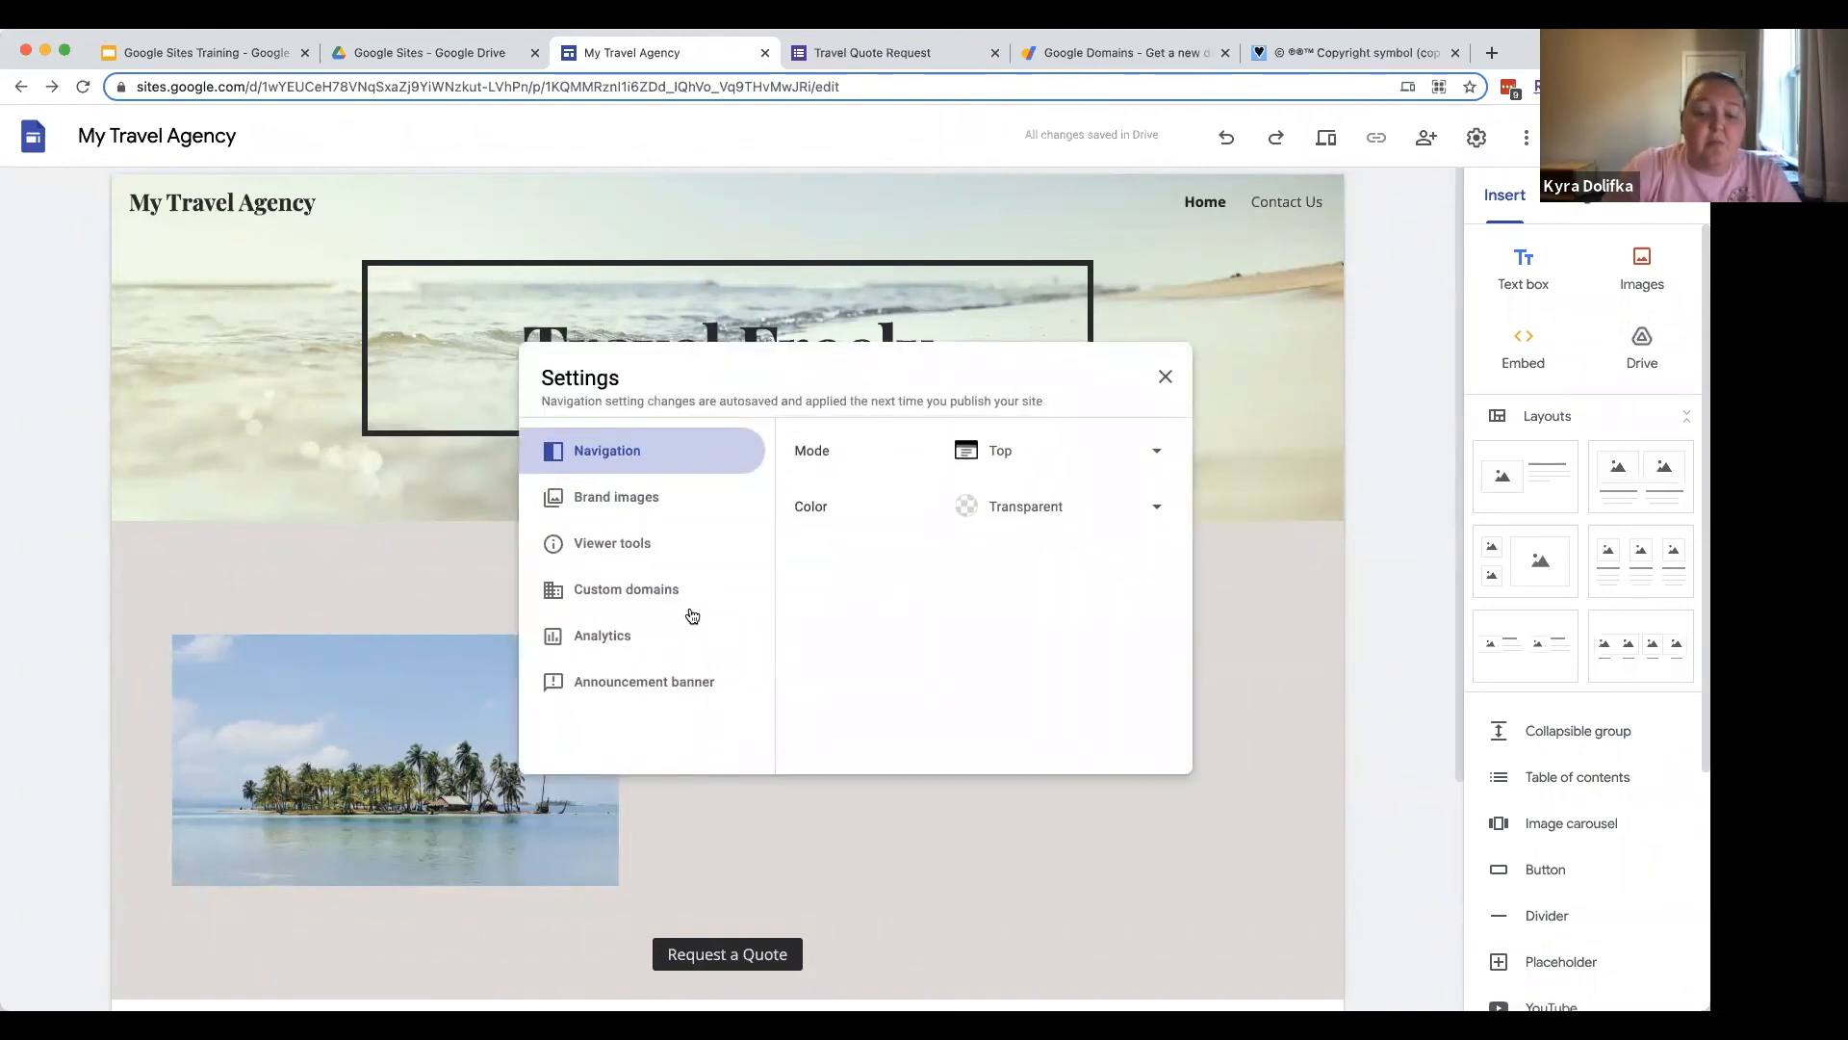
pyautogui.click(654, 599)
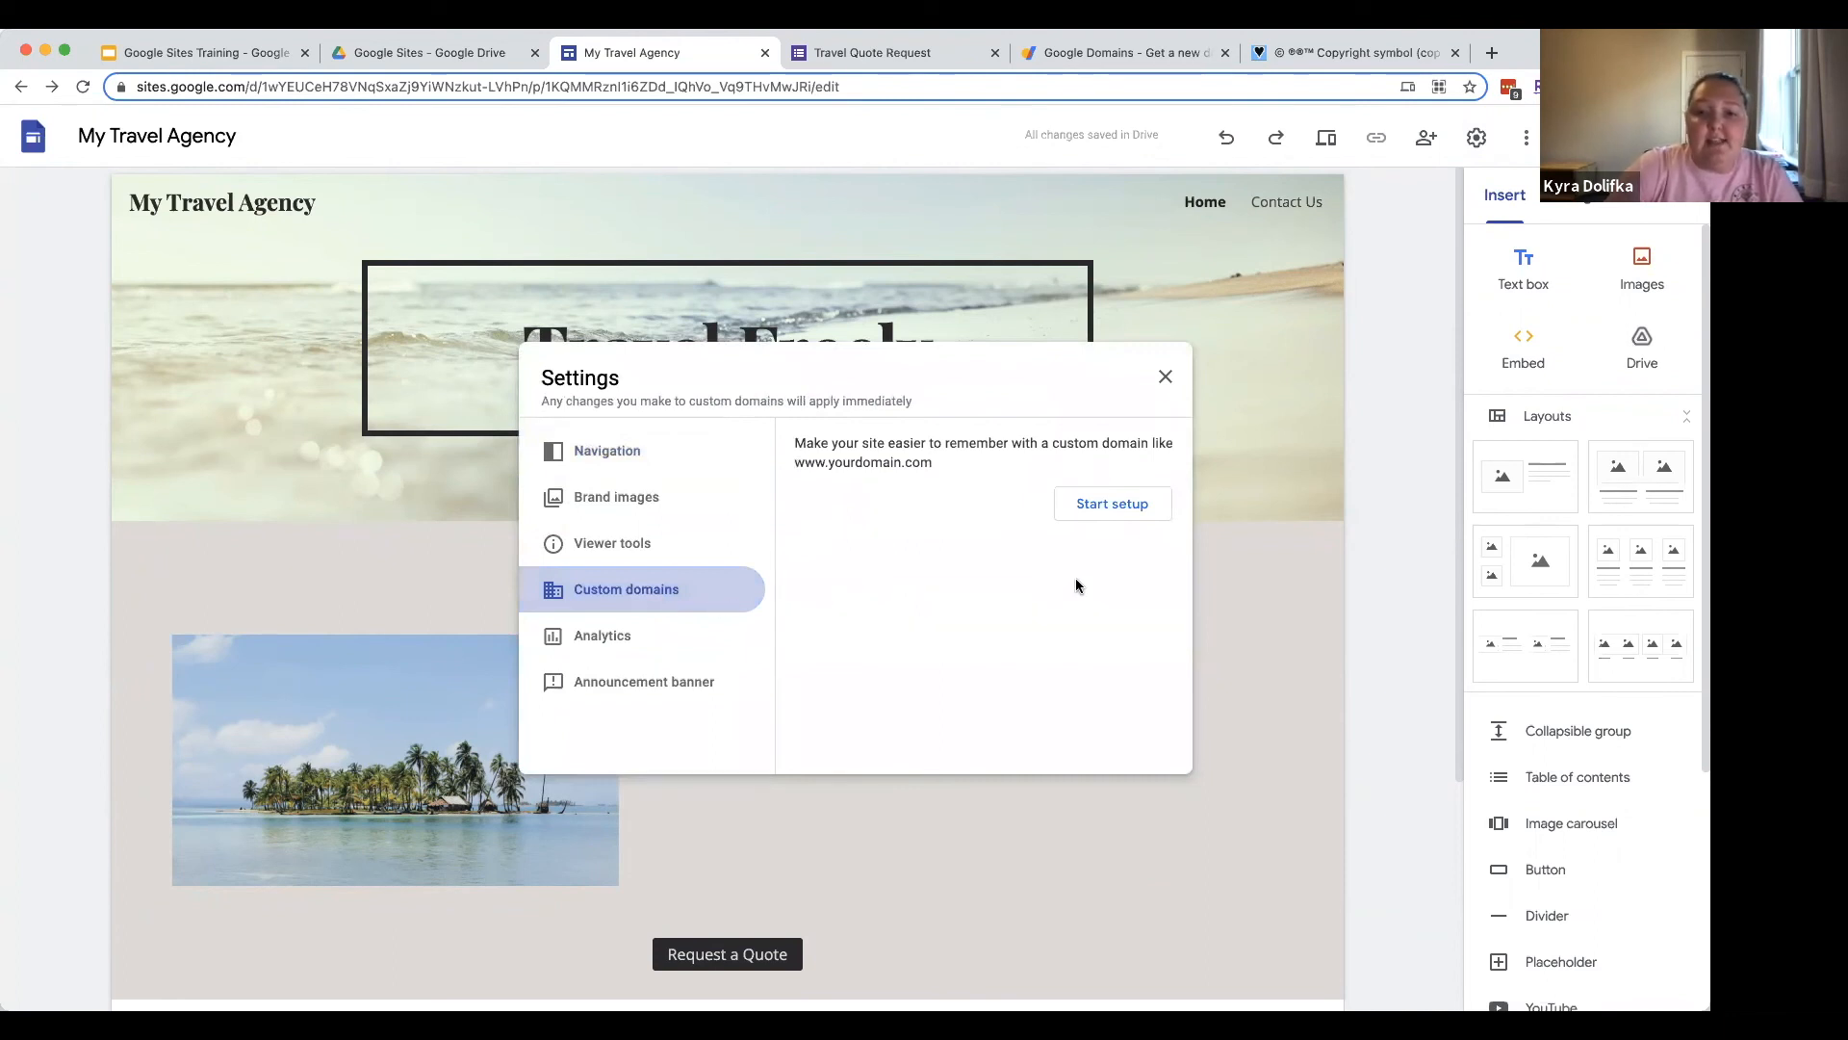
pyautogui.click(1141, 510)
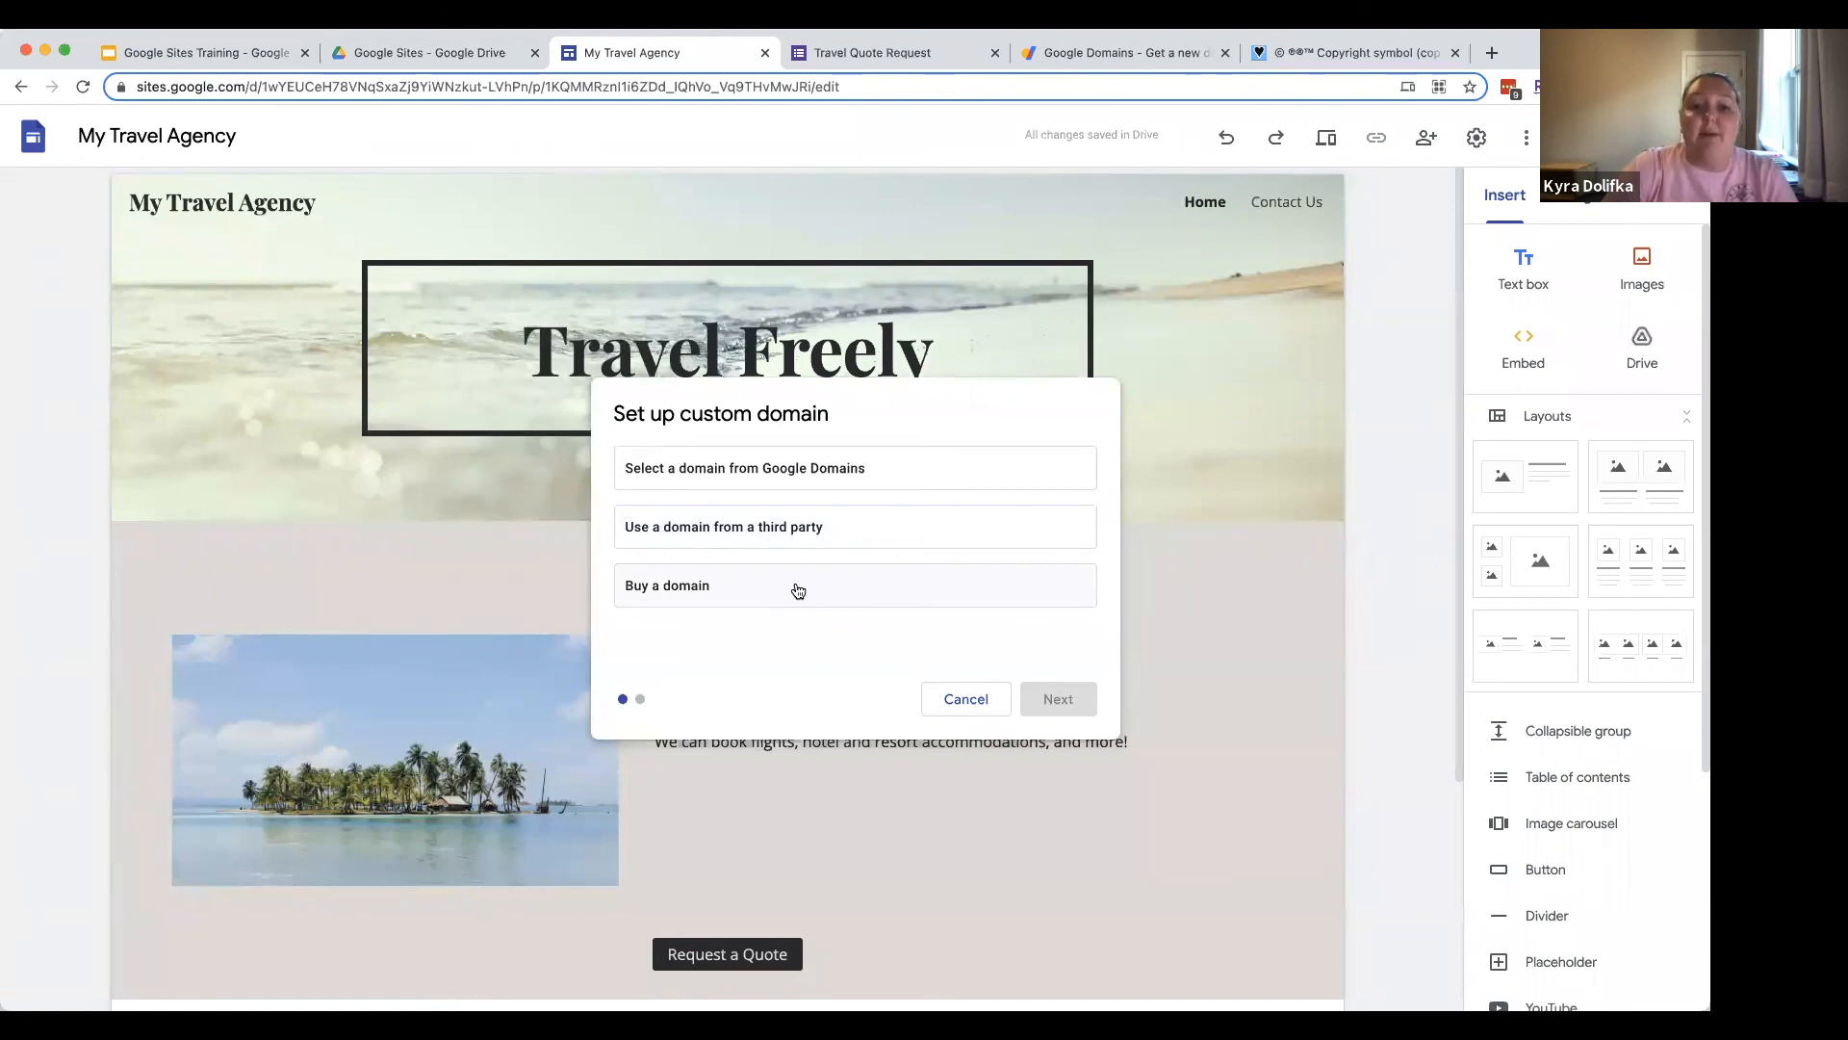
pyautogui.click(931, 468)
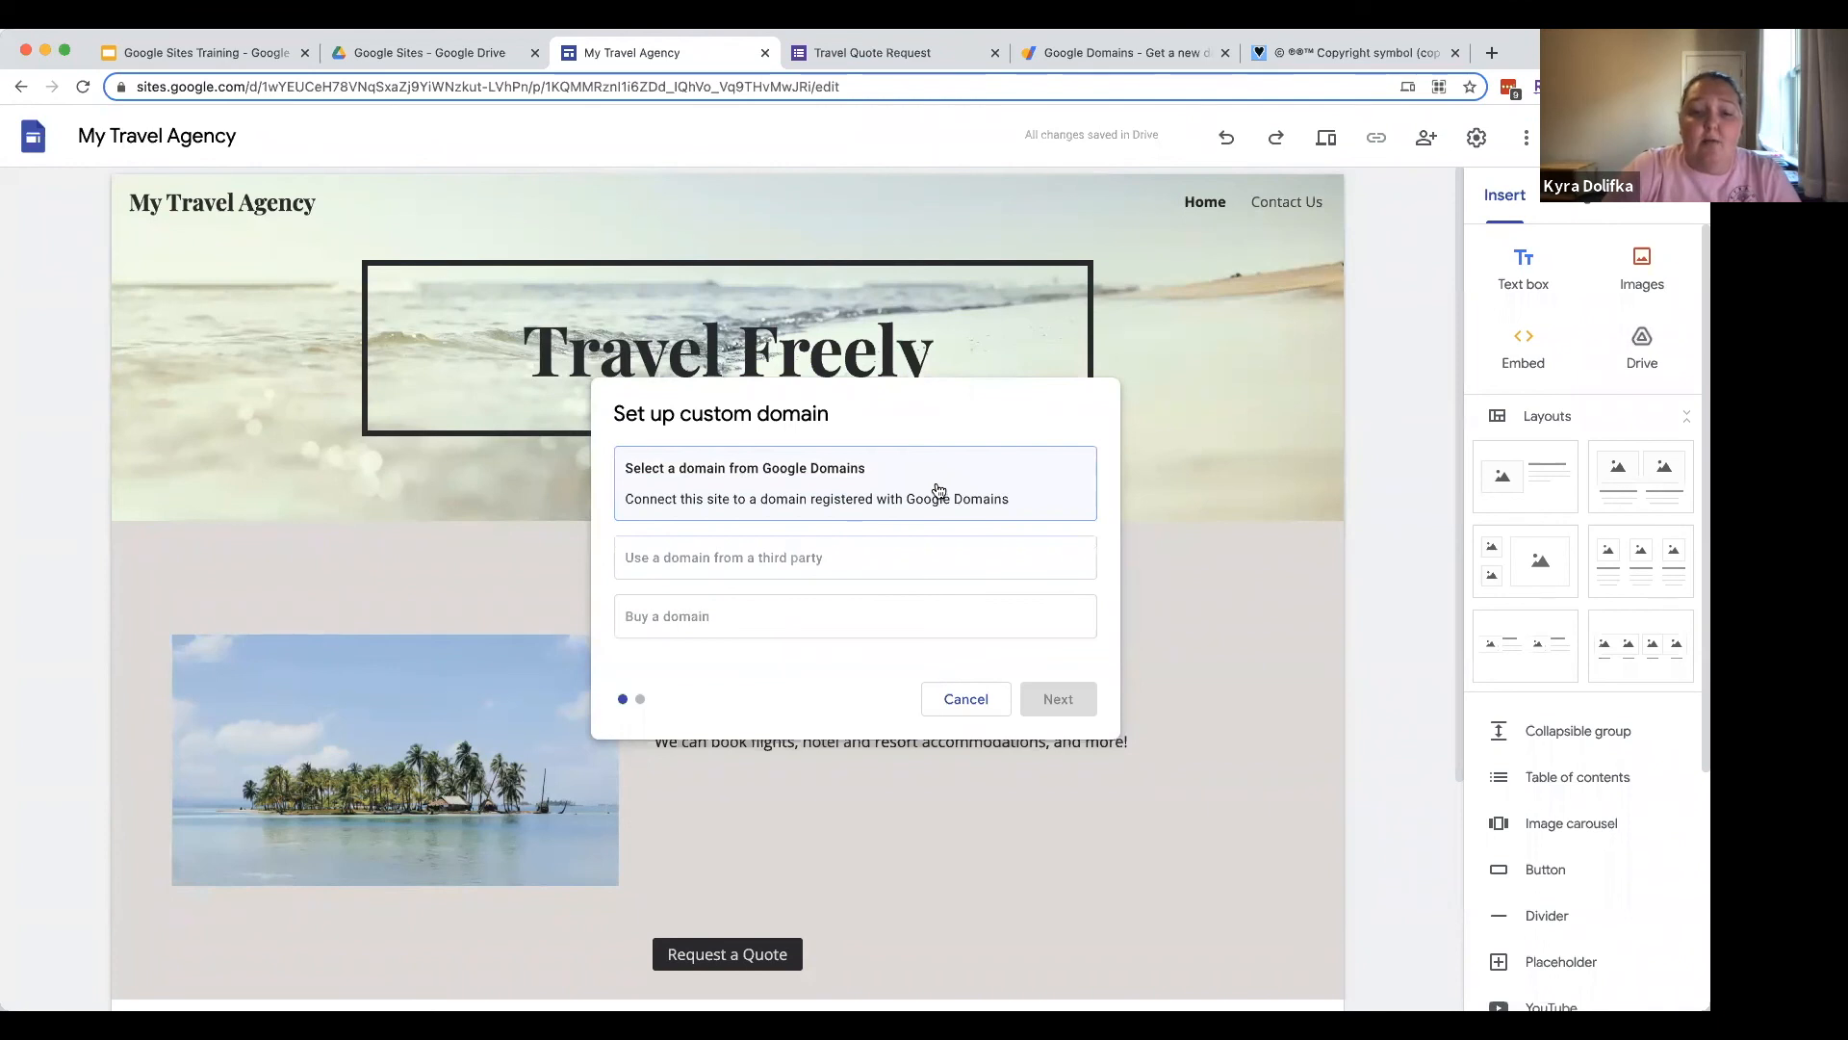
pyautogui.click(1057, 698)
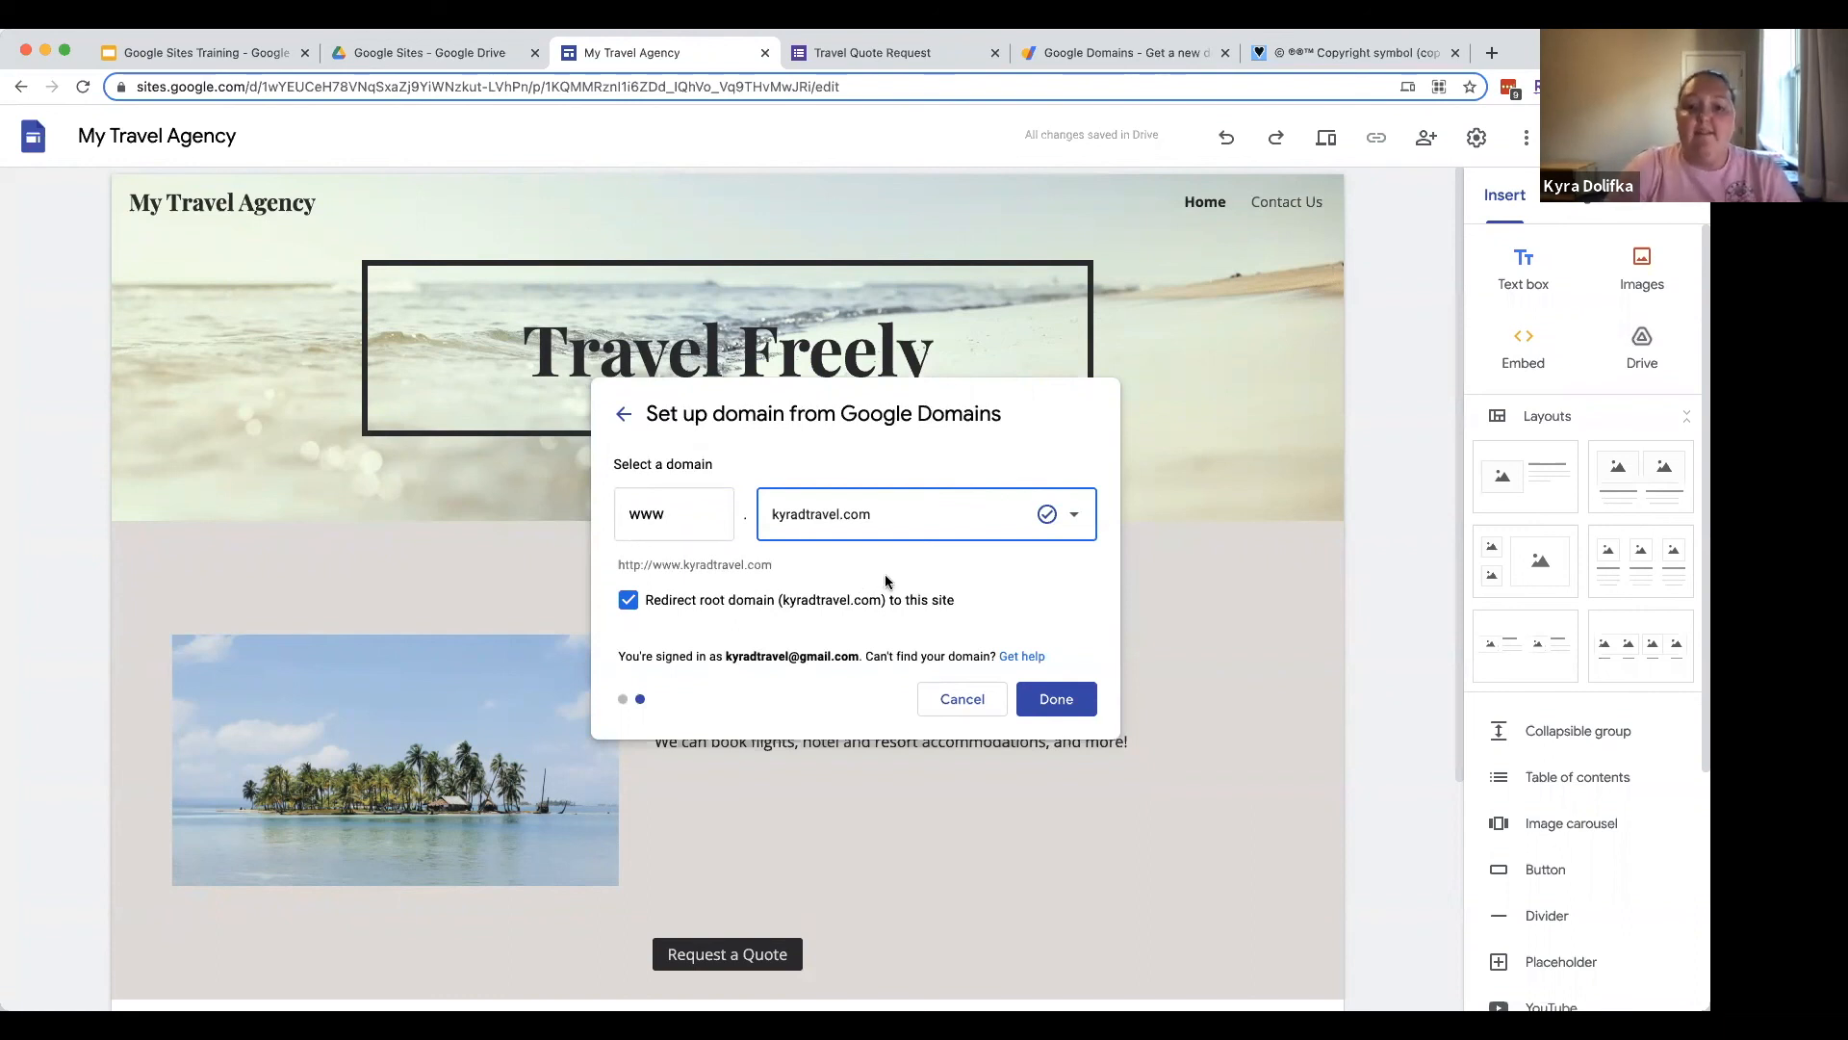
pyautogui.click(953, 701)
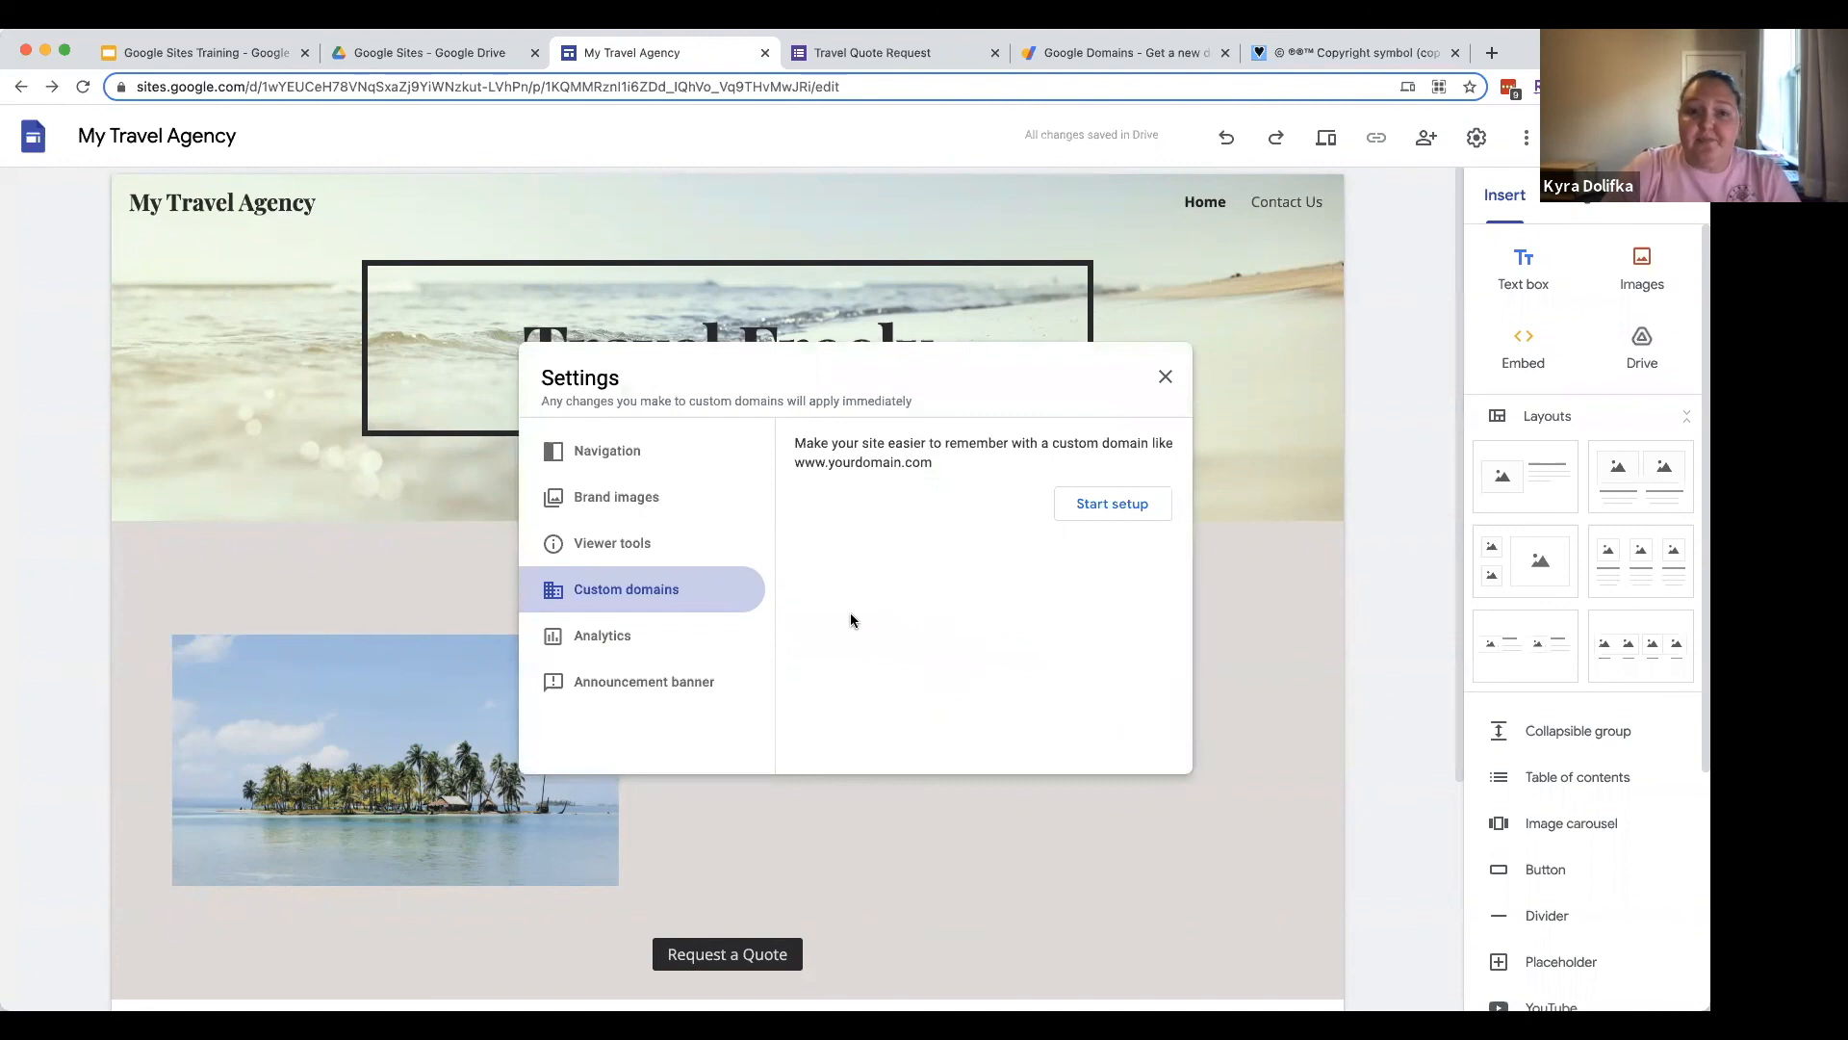
pyautogui.click(1178, 380)
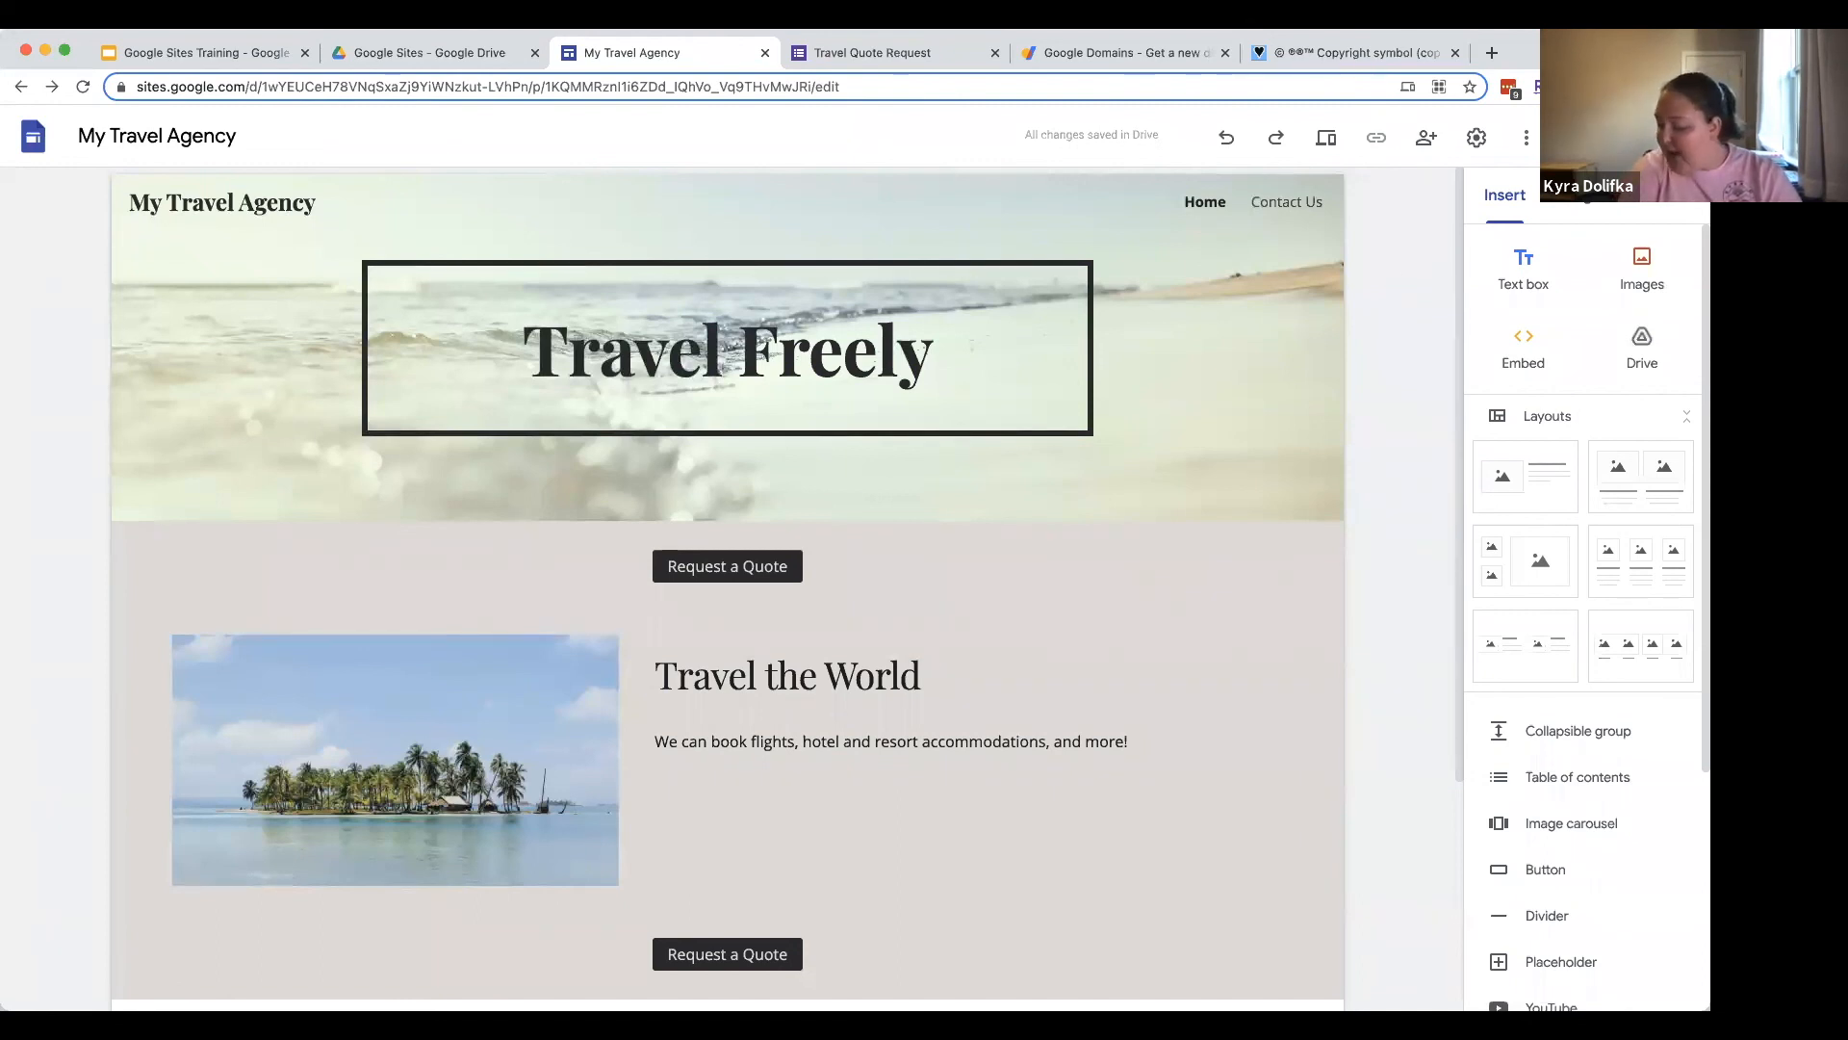
# Step: Check the availability of the web addresses travel, worldadventurestravel and a surname-based travel address for publishing, and leave without publishing
pyautogui.click(1596, 137)
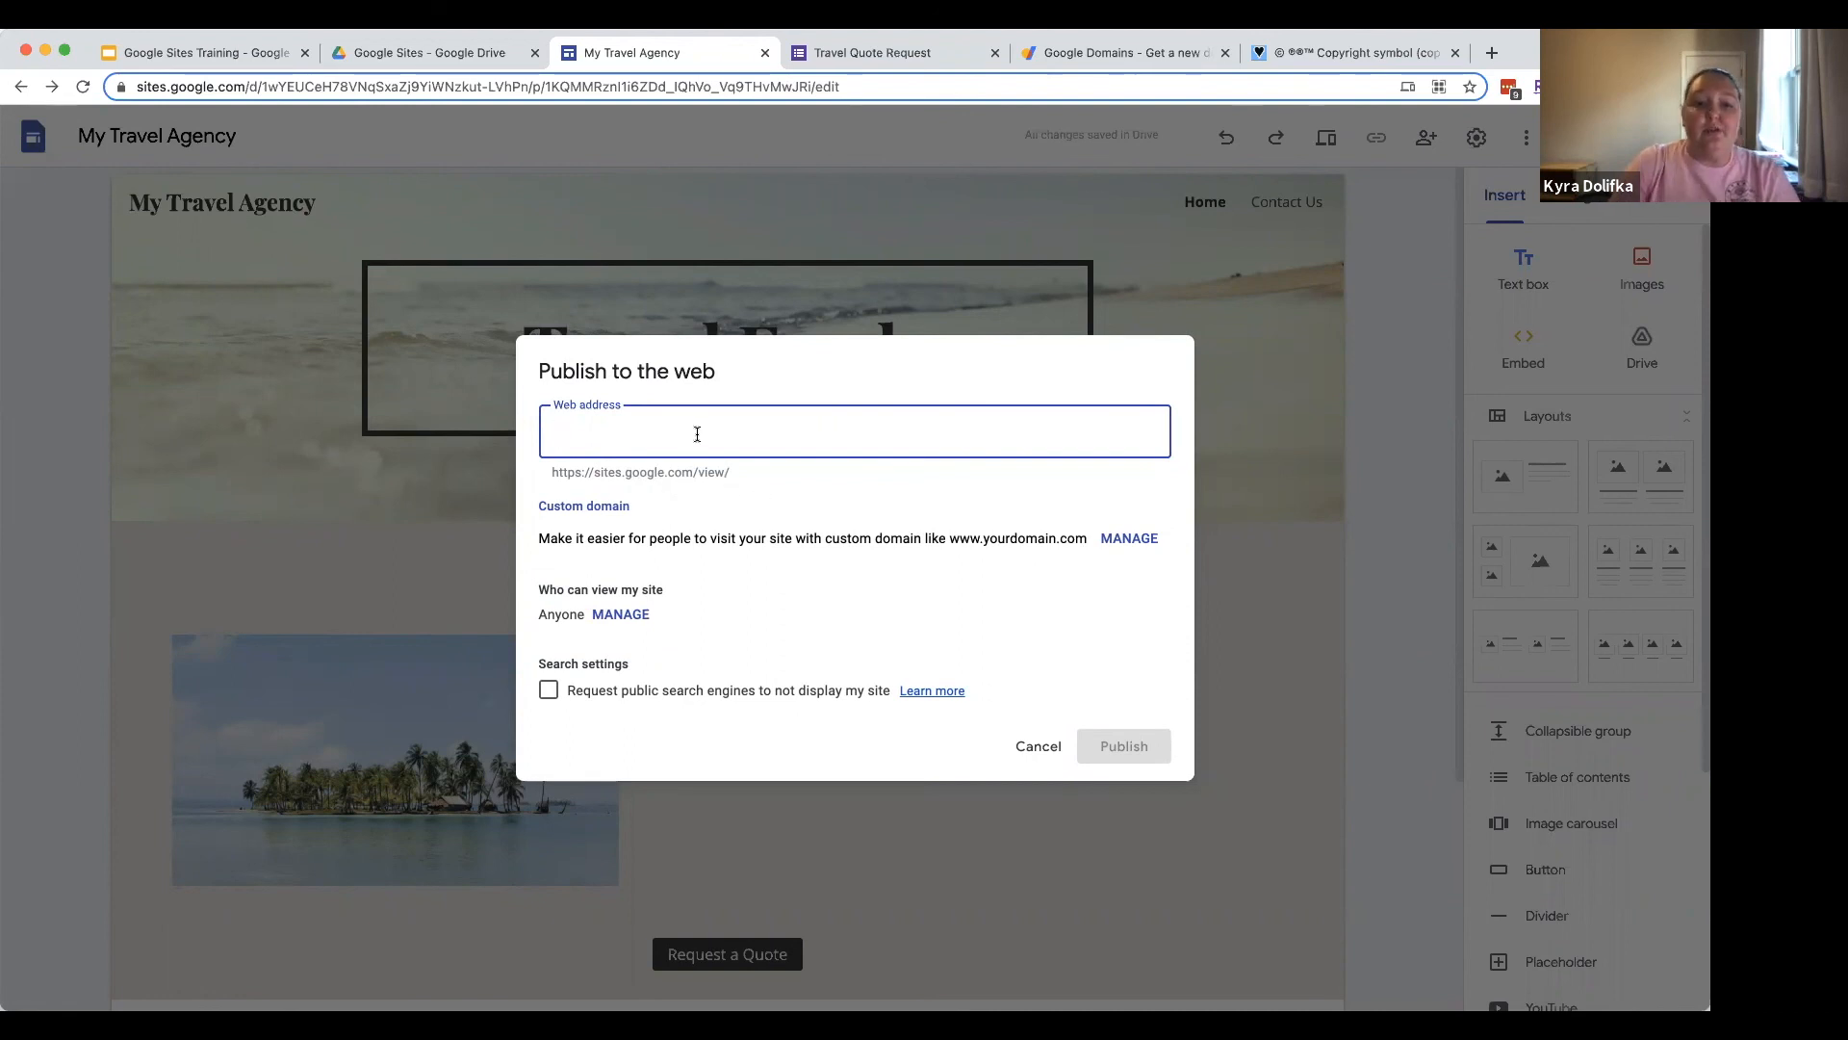
pyautogui.write('travel')
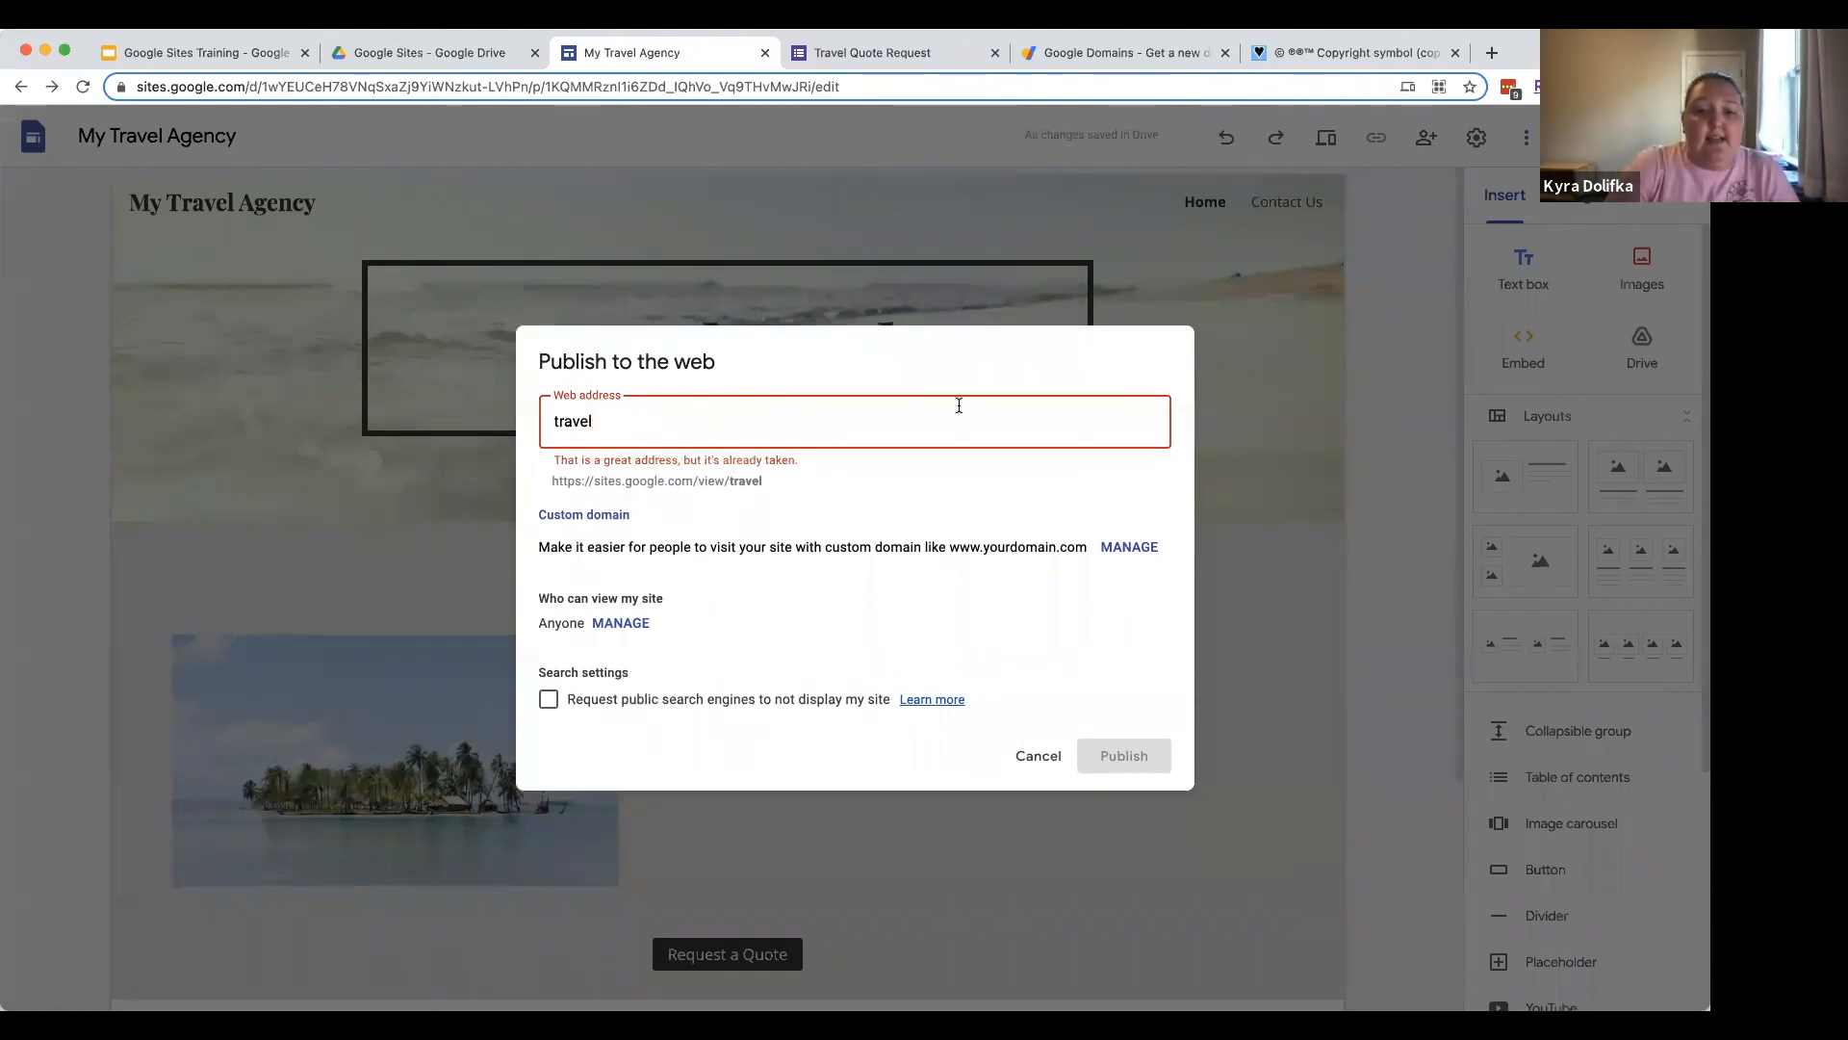
pyautogui.moveTo(655, 420); pyautogui.dragTo(472, 414)
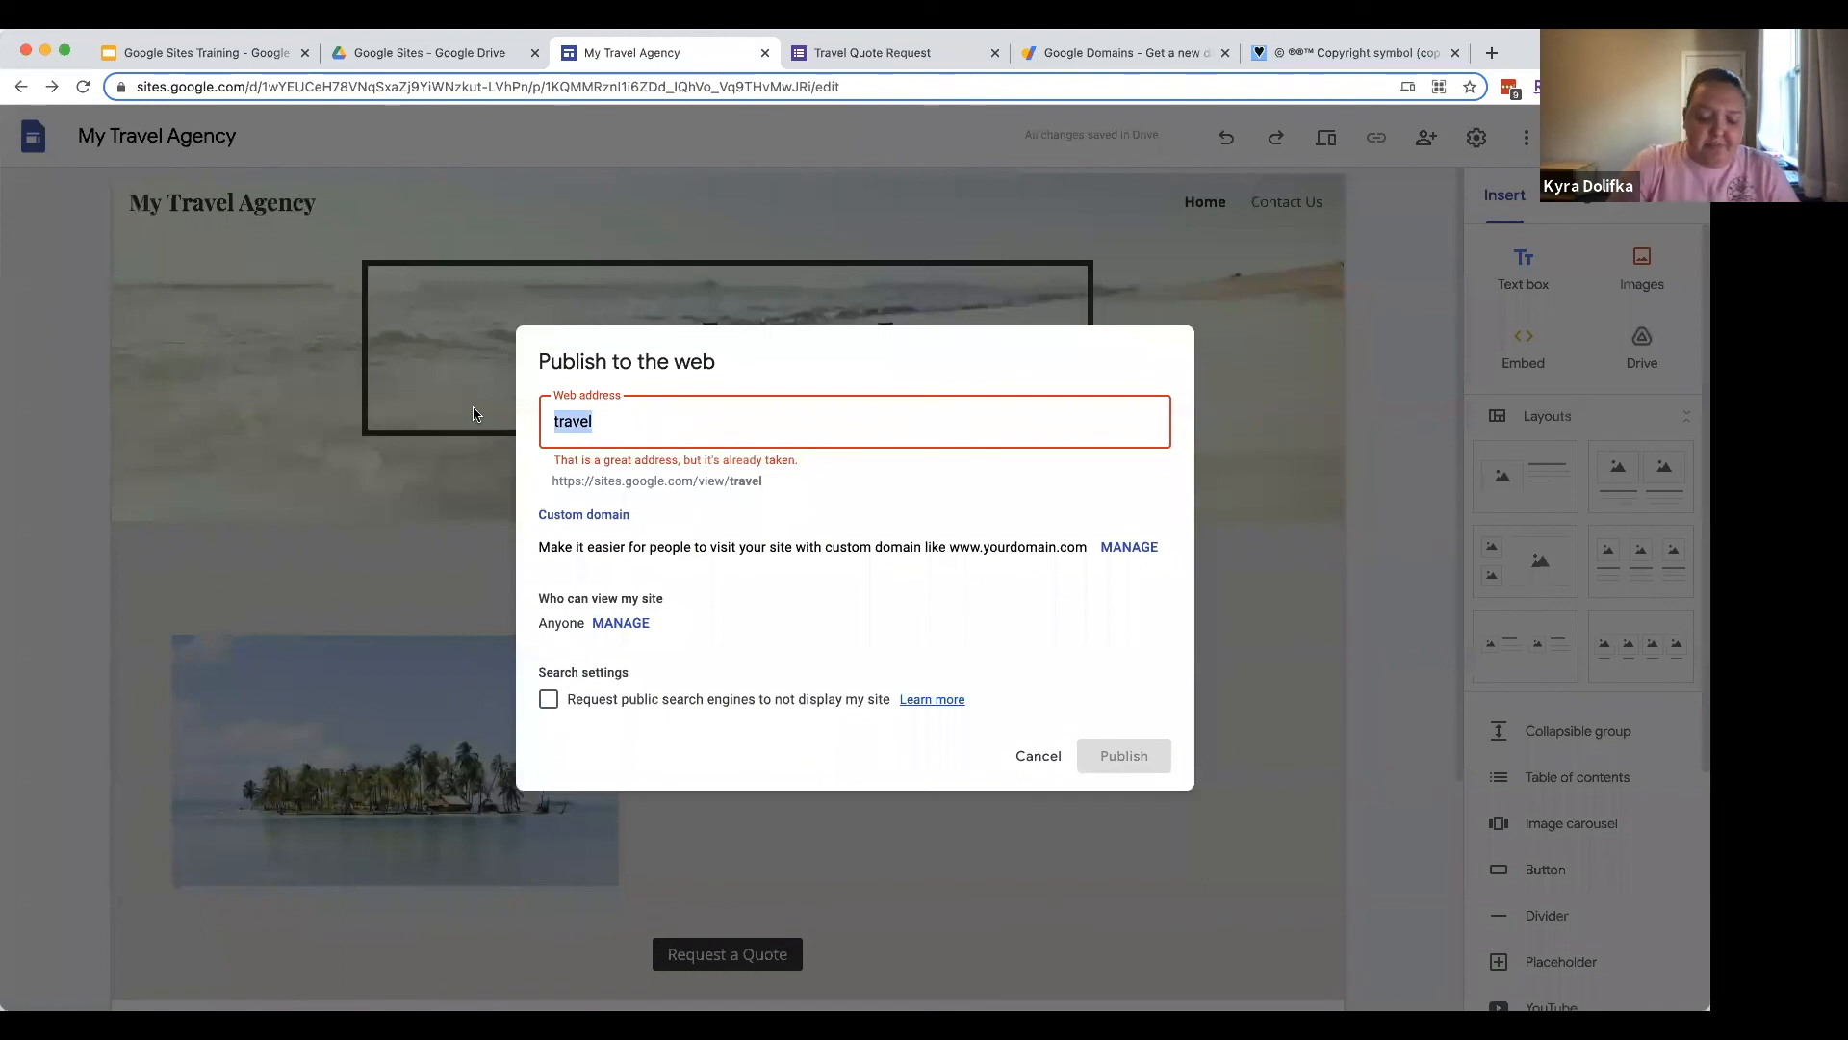
pyautogui.write('worldadventurestravel')
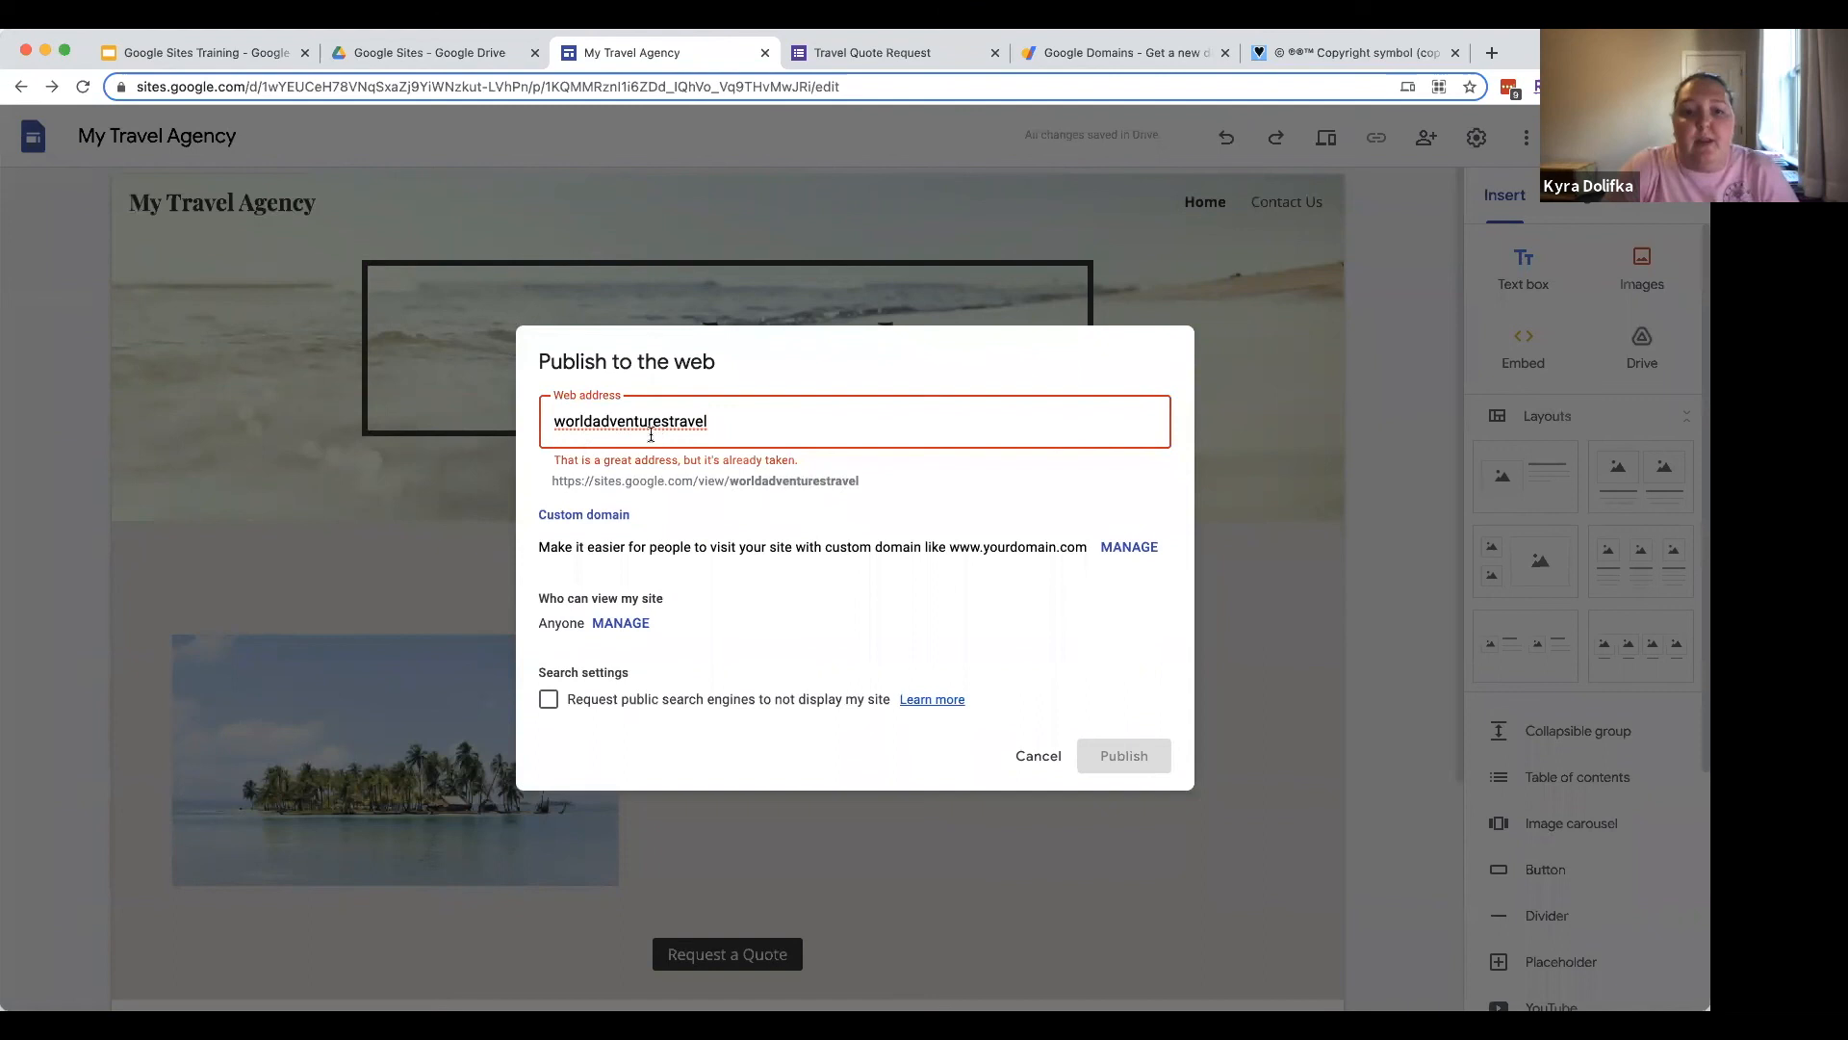
pyautogui.doubleClick(626, 414)
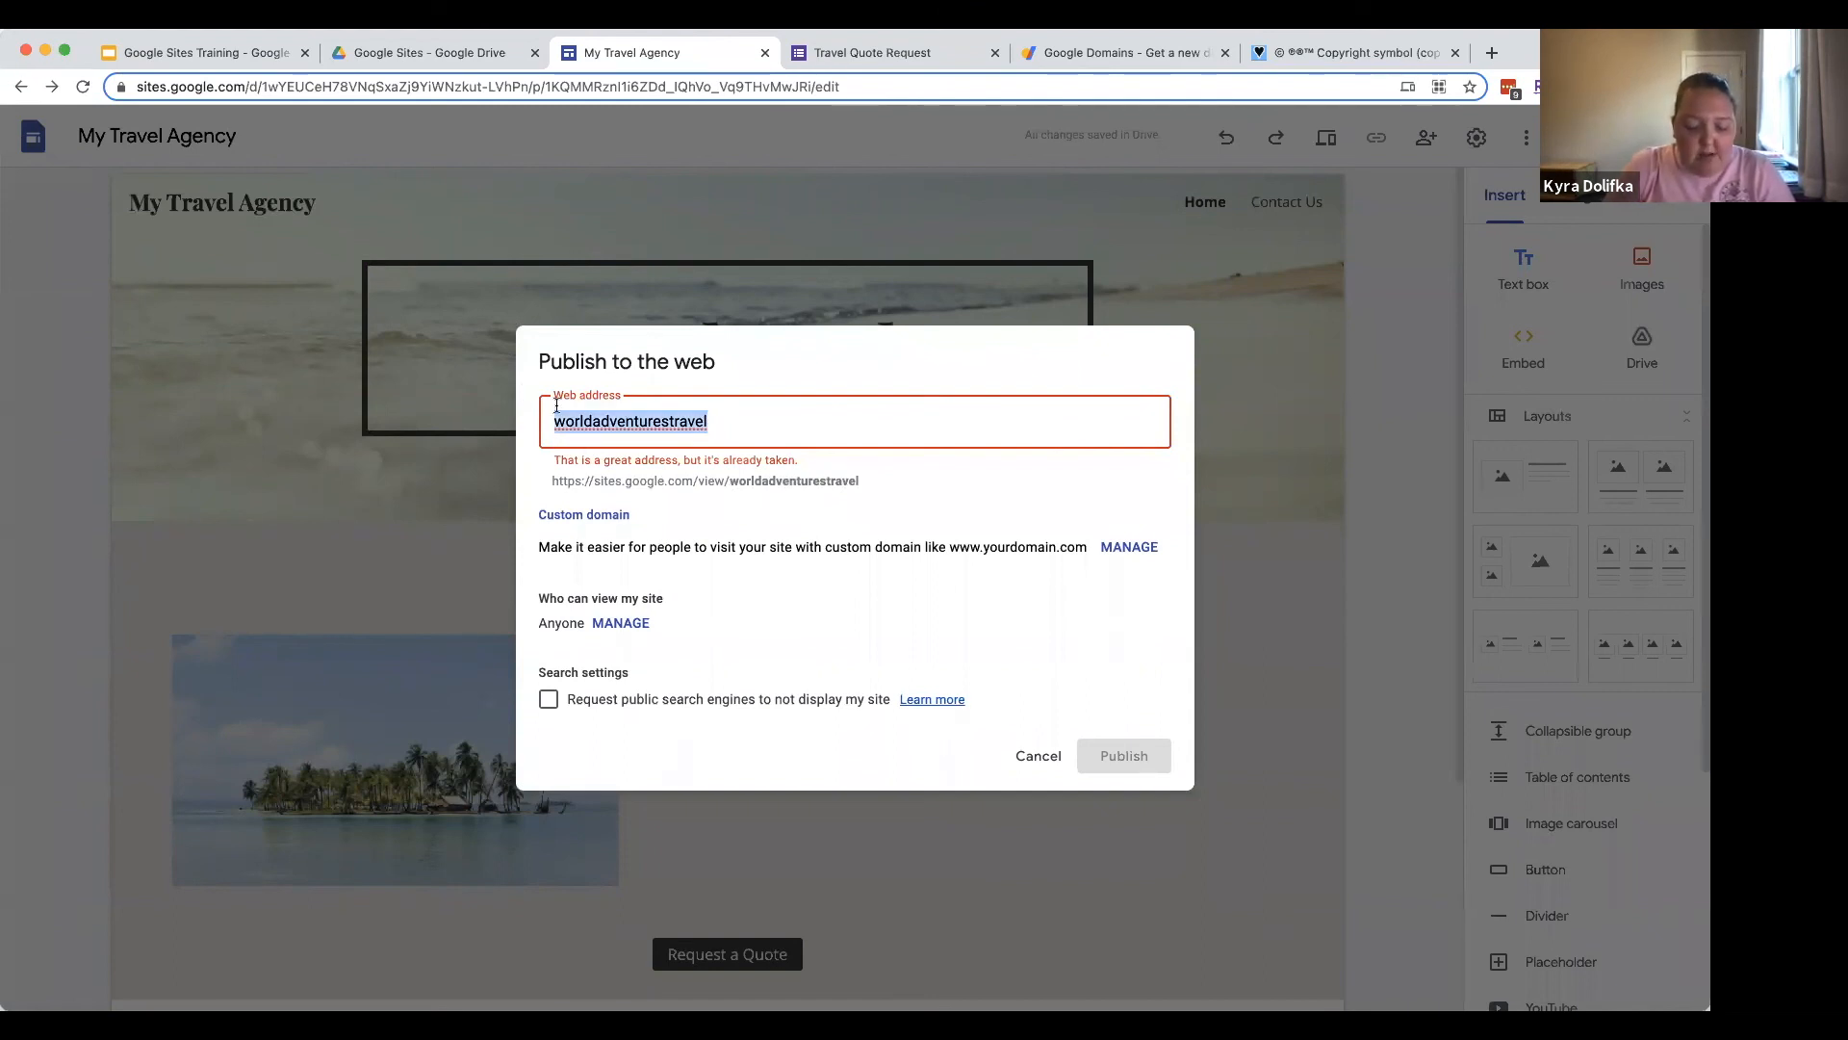
pyautogui.write('dolifkatravel')
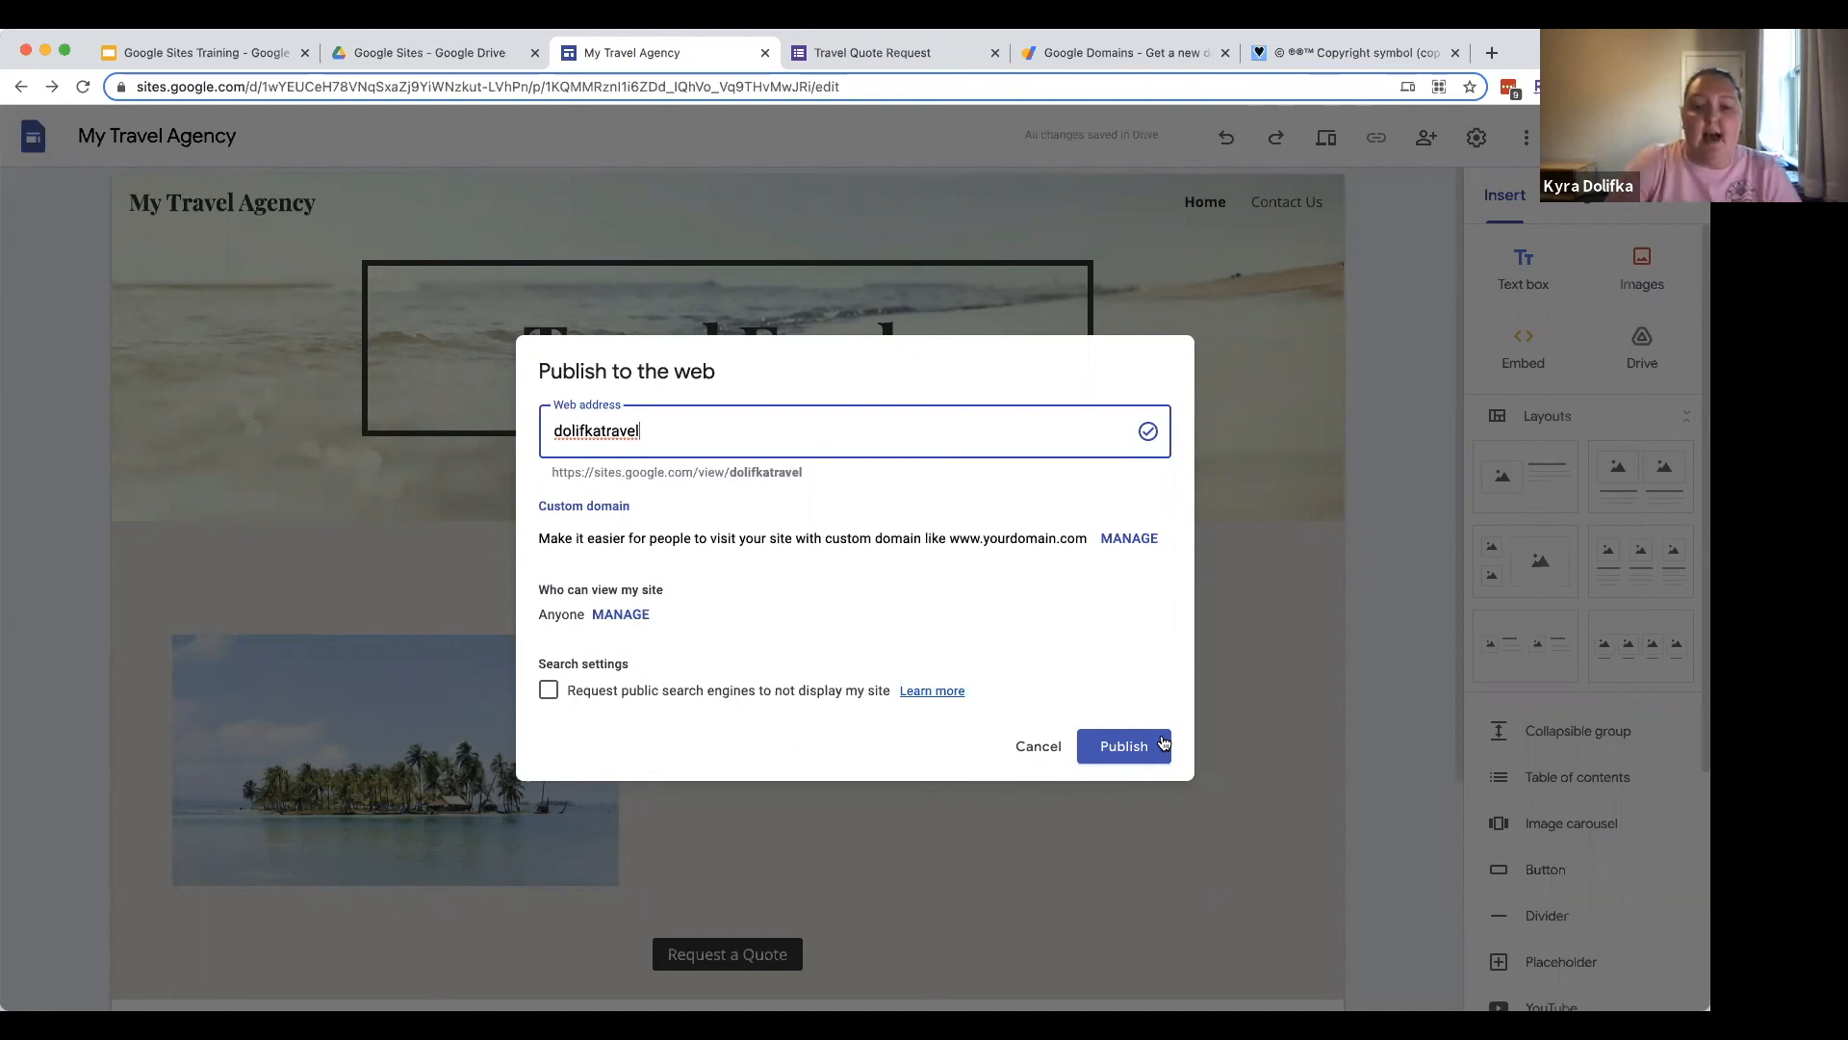
pyautogui.click(1026, 745)
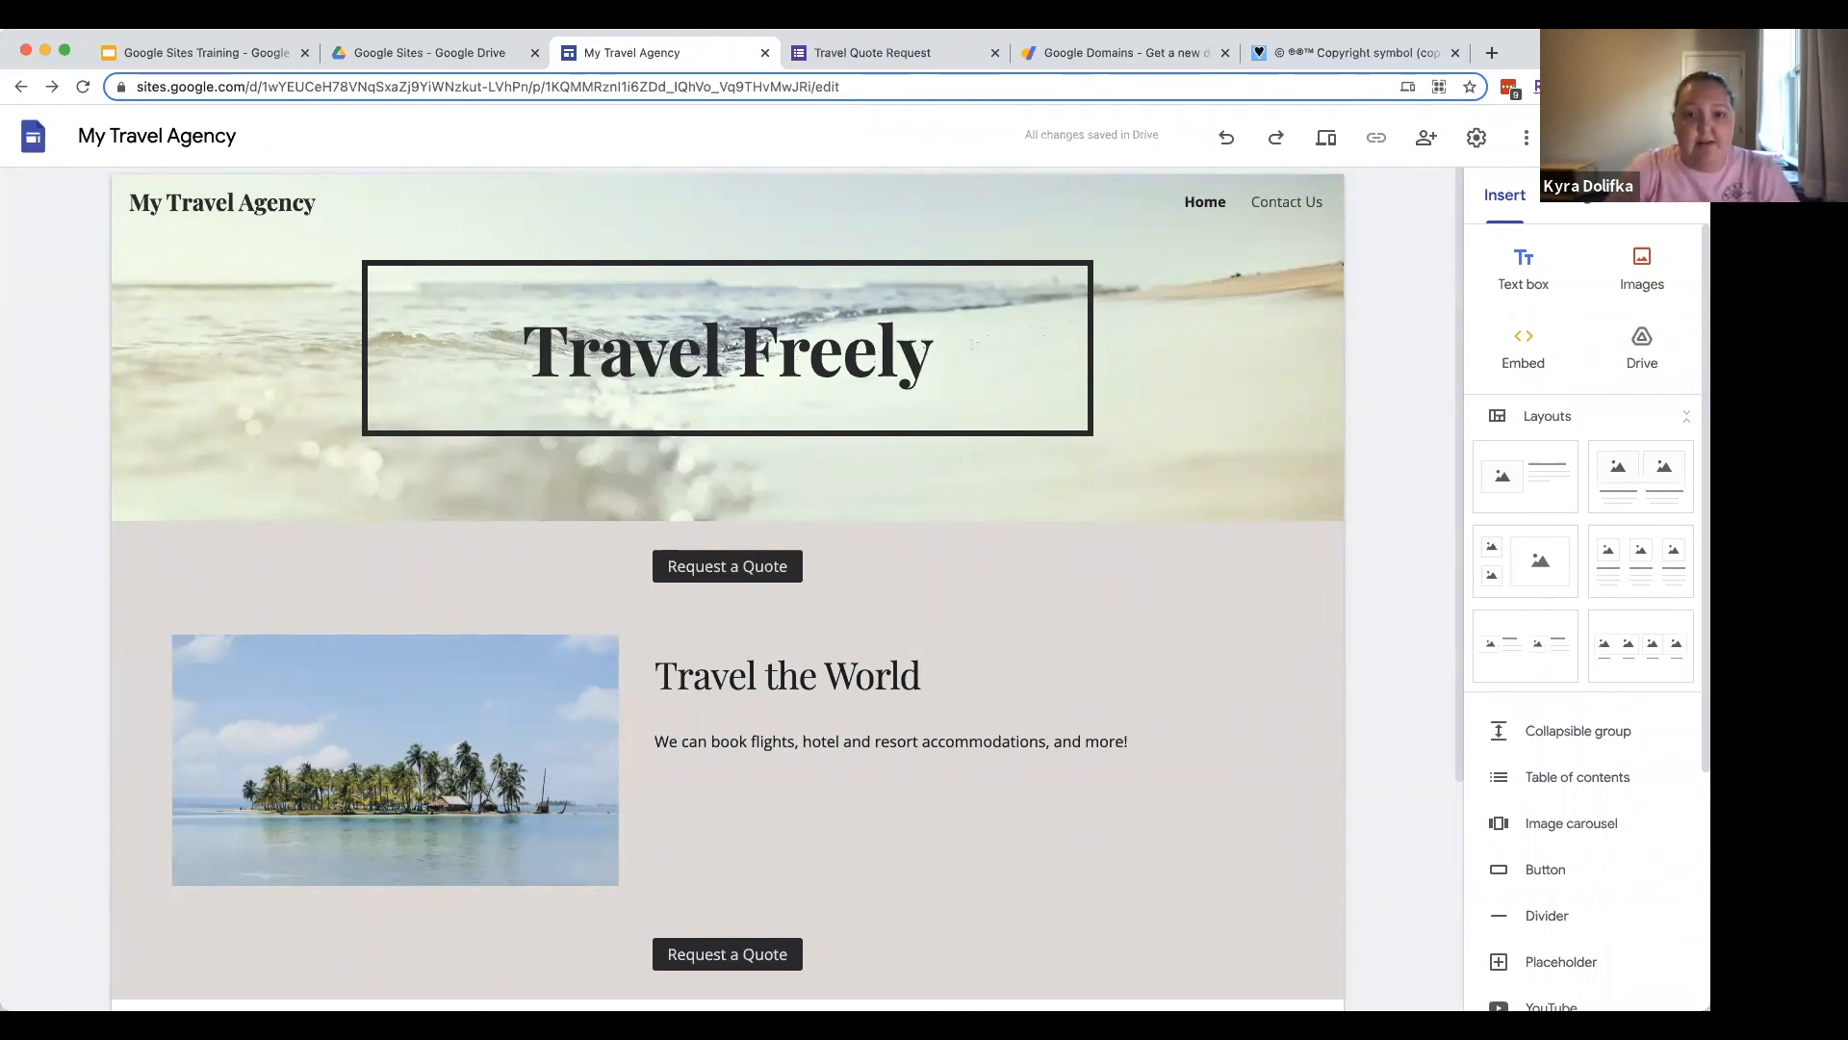
# Step: Open kyradtravel.com in a new browser tab, look through its linked quote request form, and return to the site's home page
pyautogui.click(1494, 55)
pyautogui.write('kyradtravel.com')
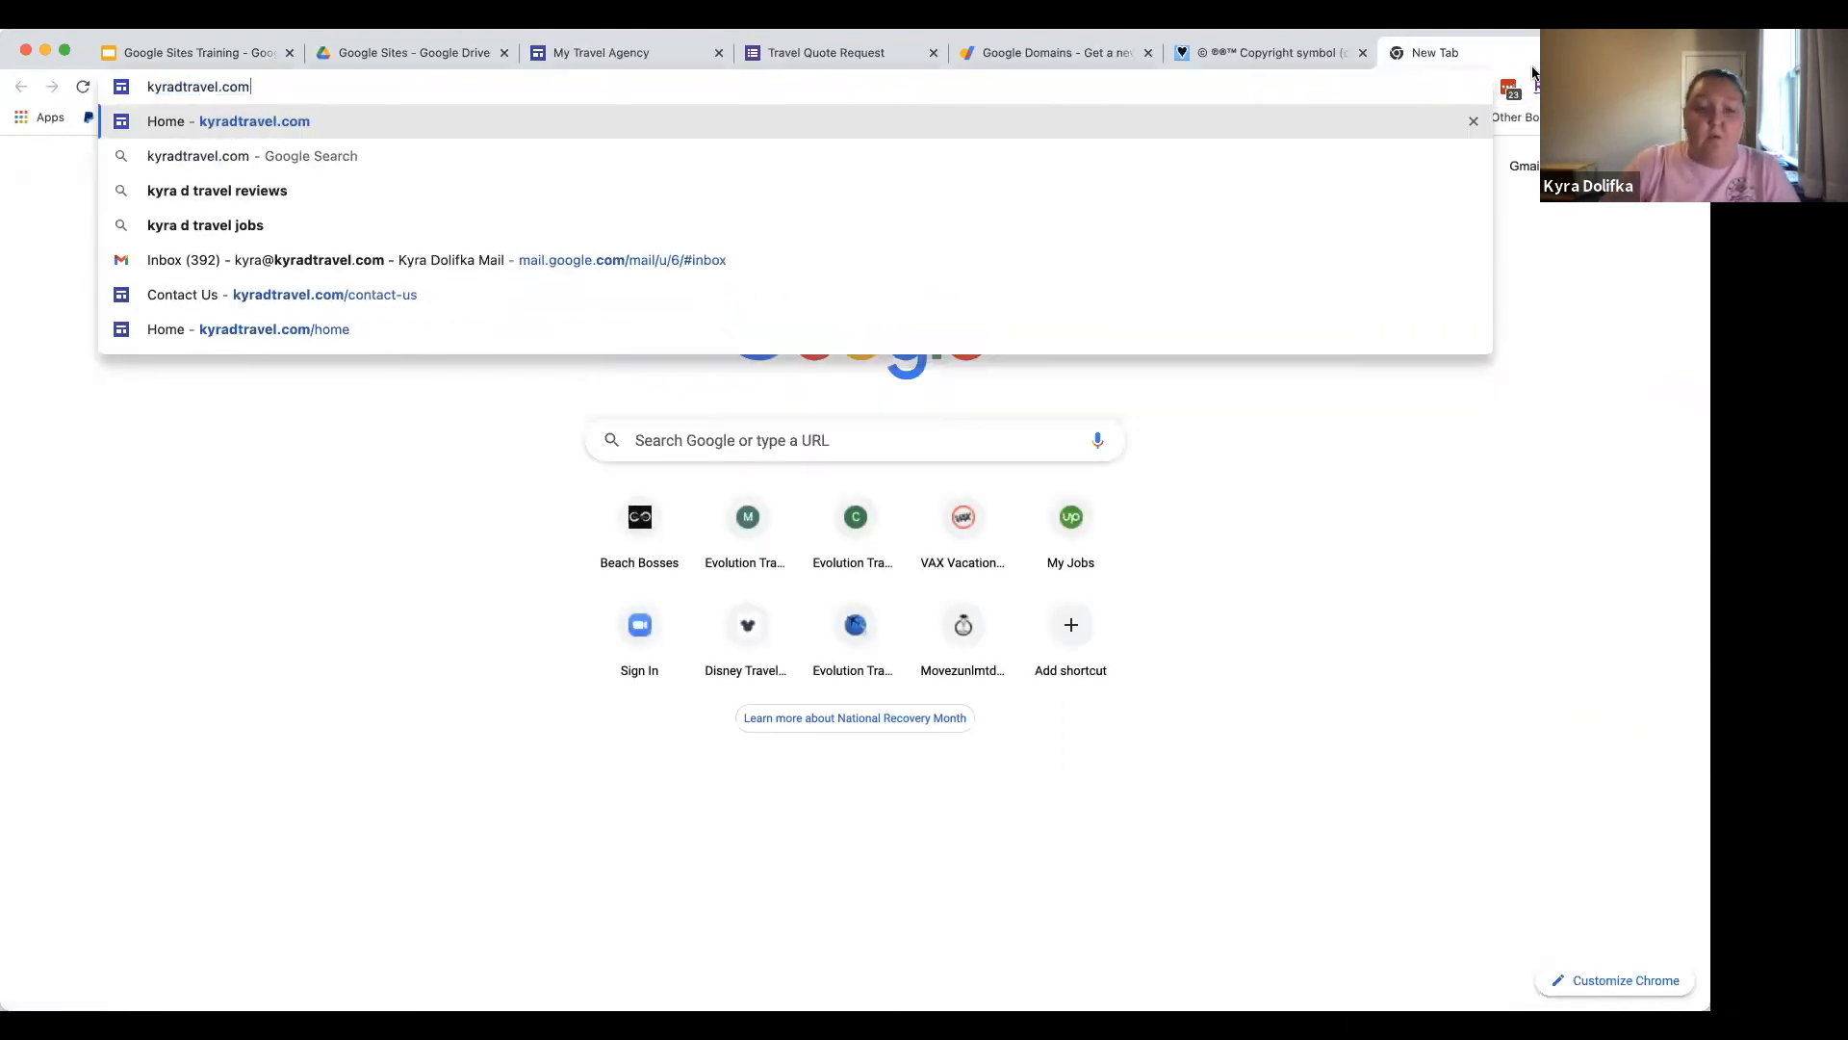
pyautogui.press('Return')
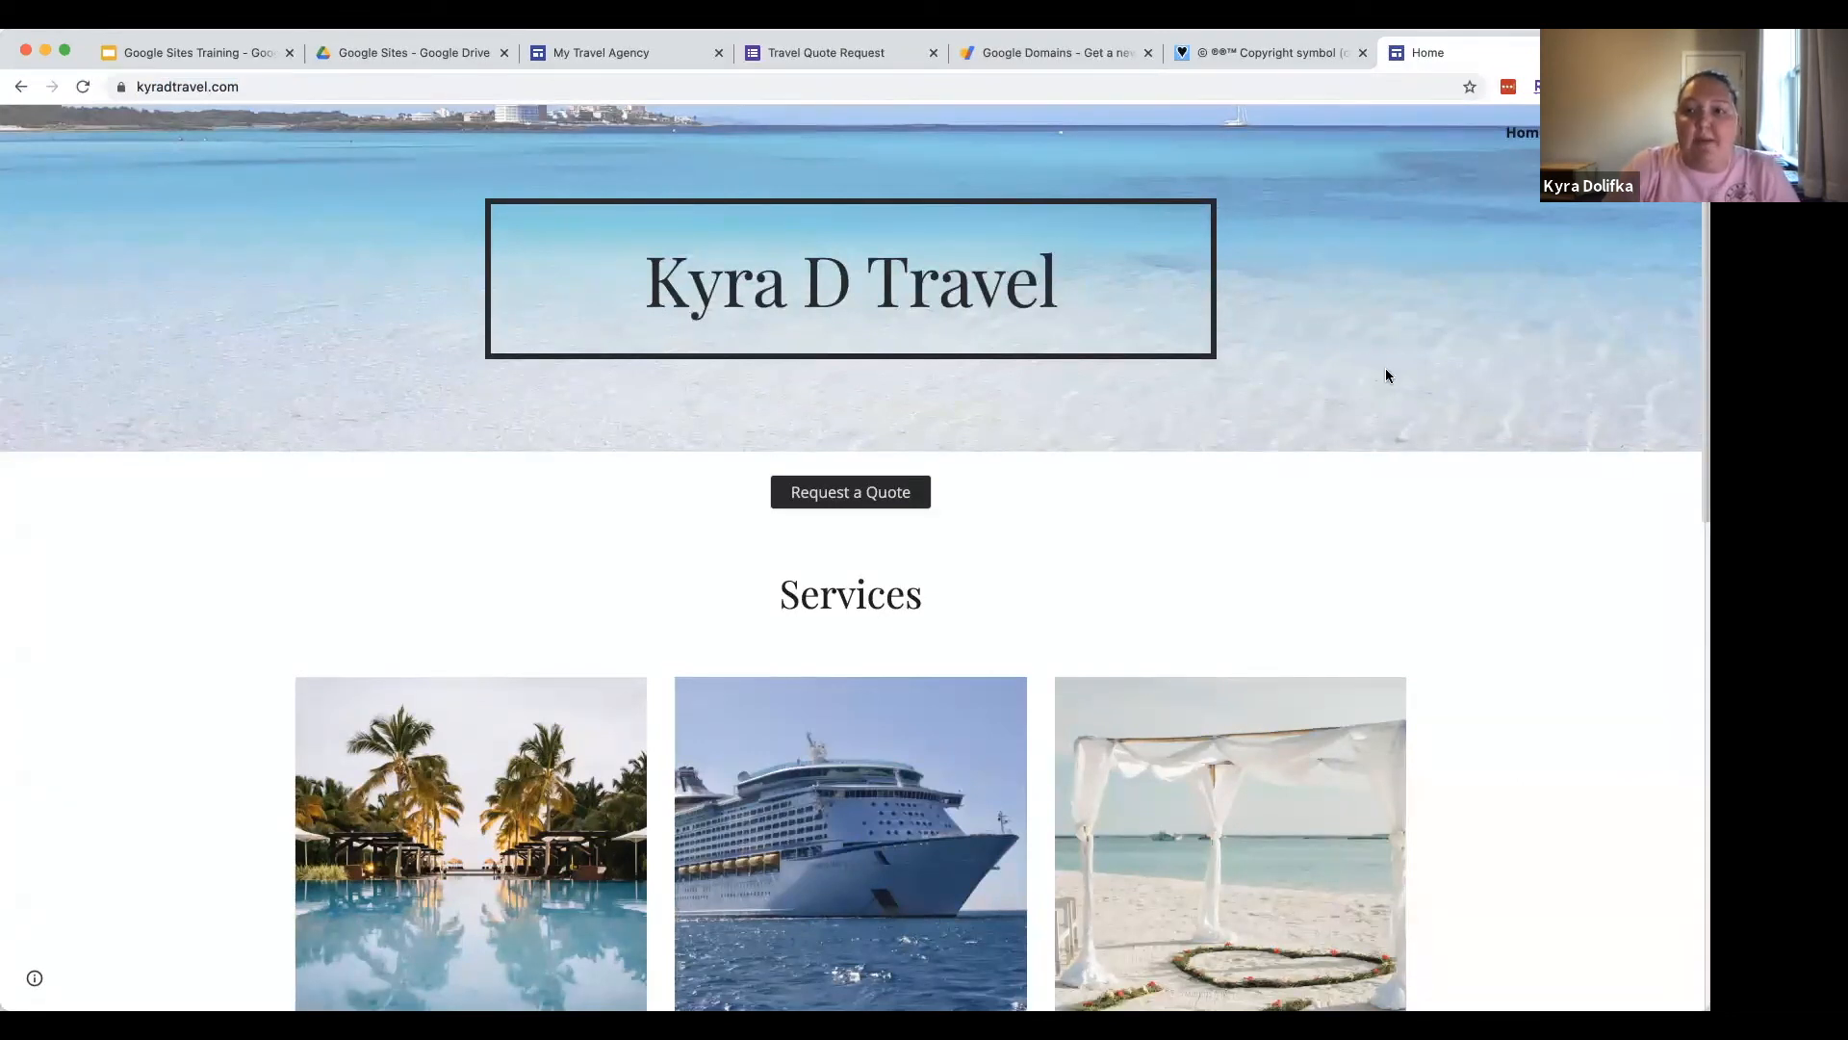
pyautogui.click(844, 496)
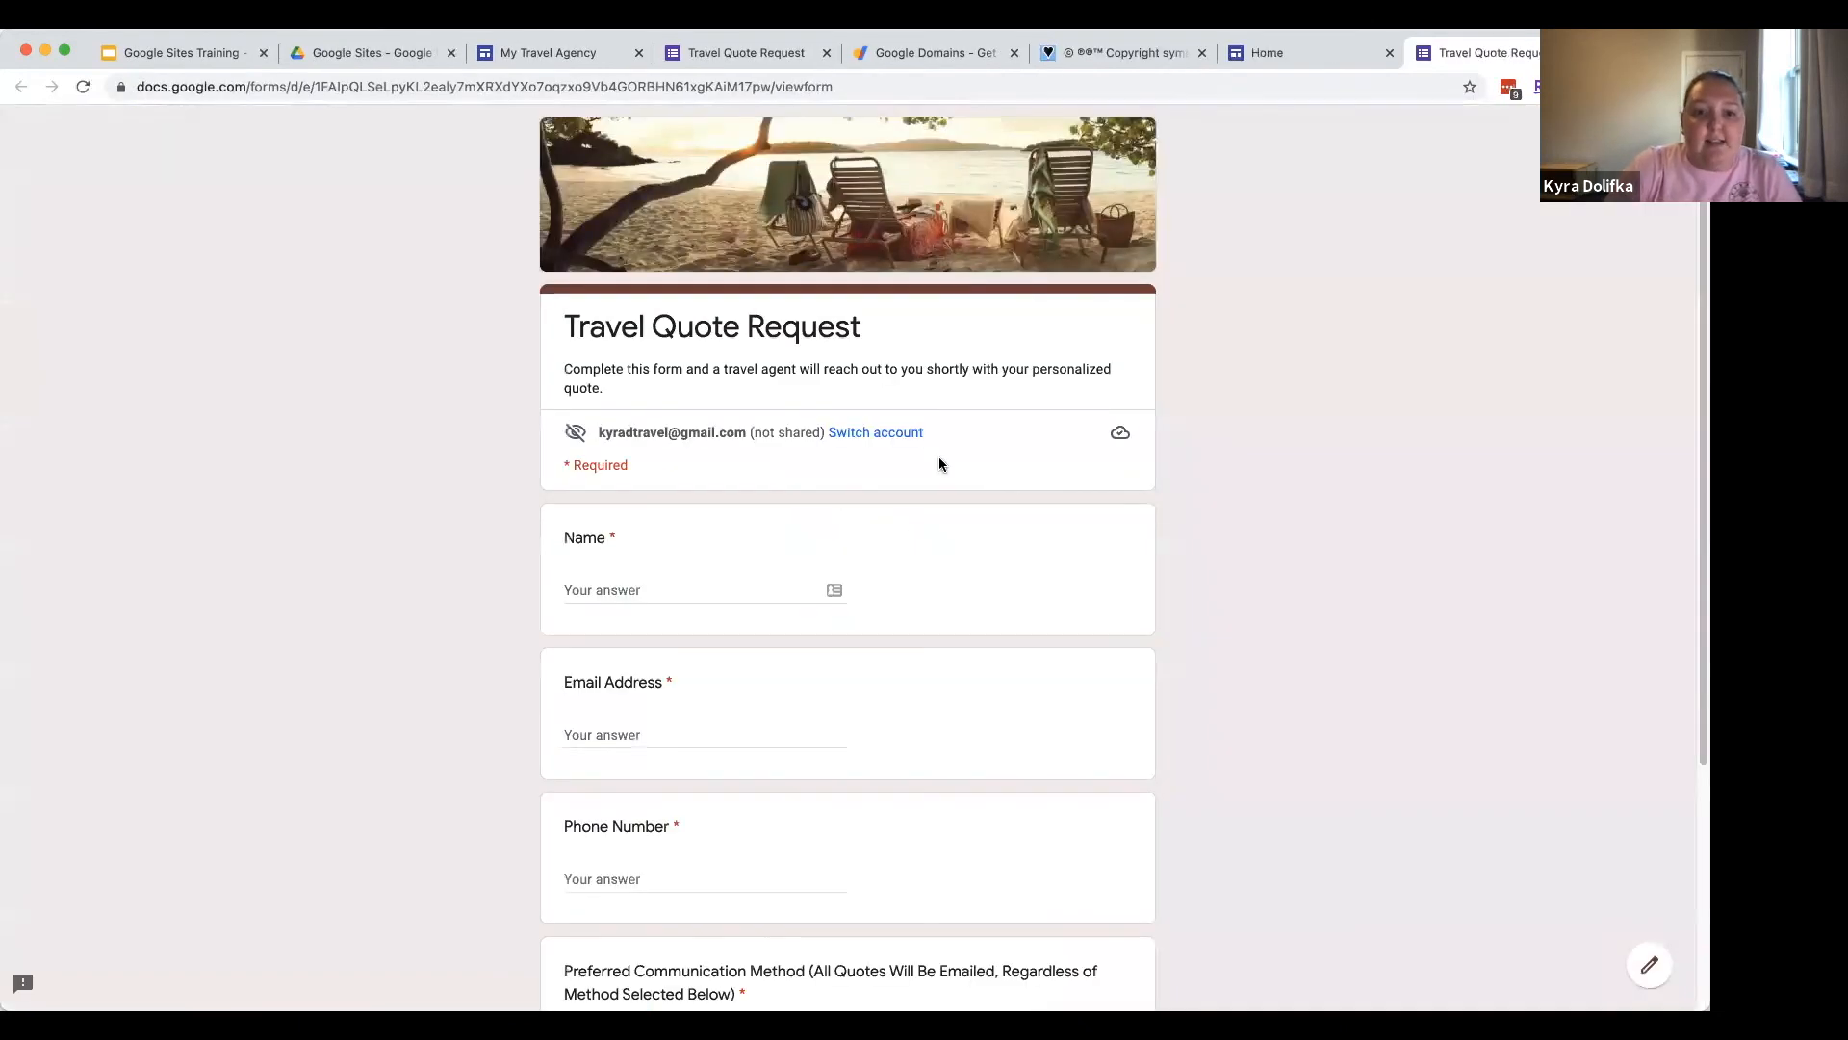
pyautogui.scroll(-5, 975, 491)
pyautogui.scroll(5, 1423, 202)
pyautogui.click(1272, 54)
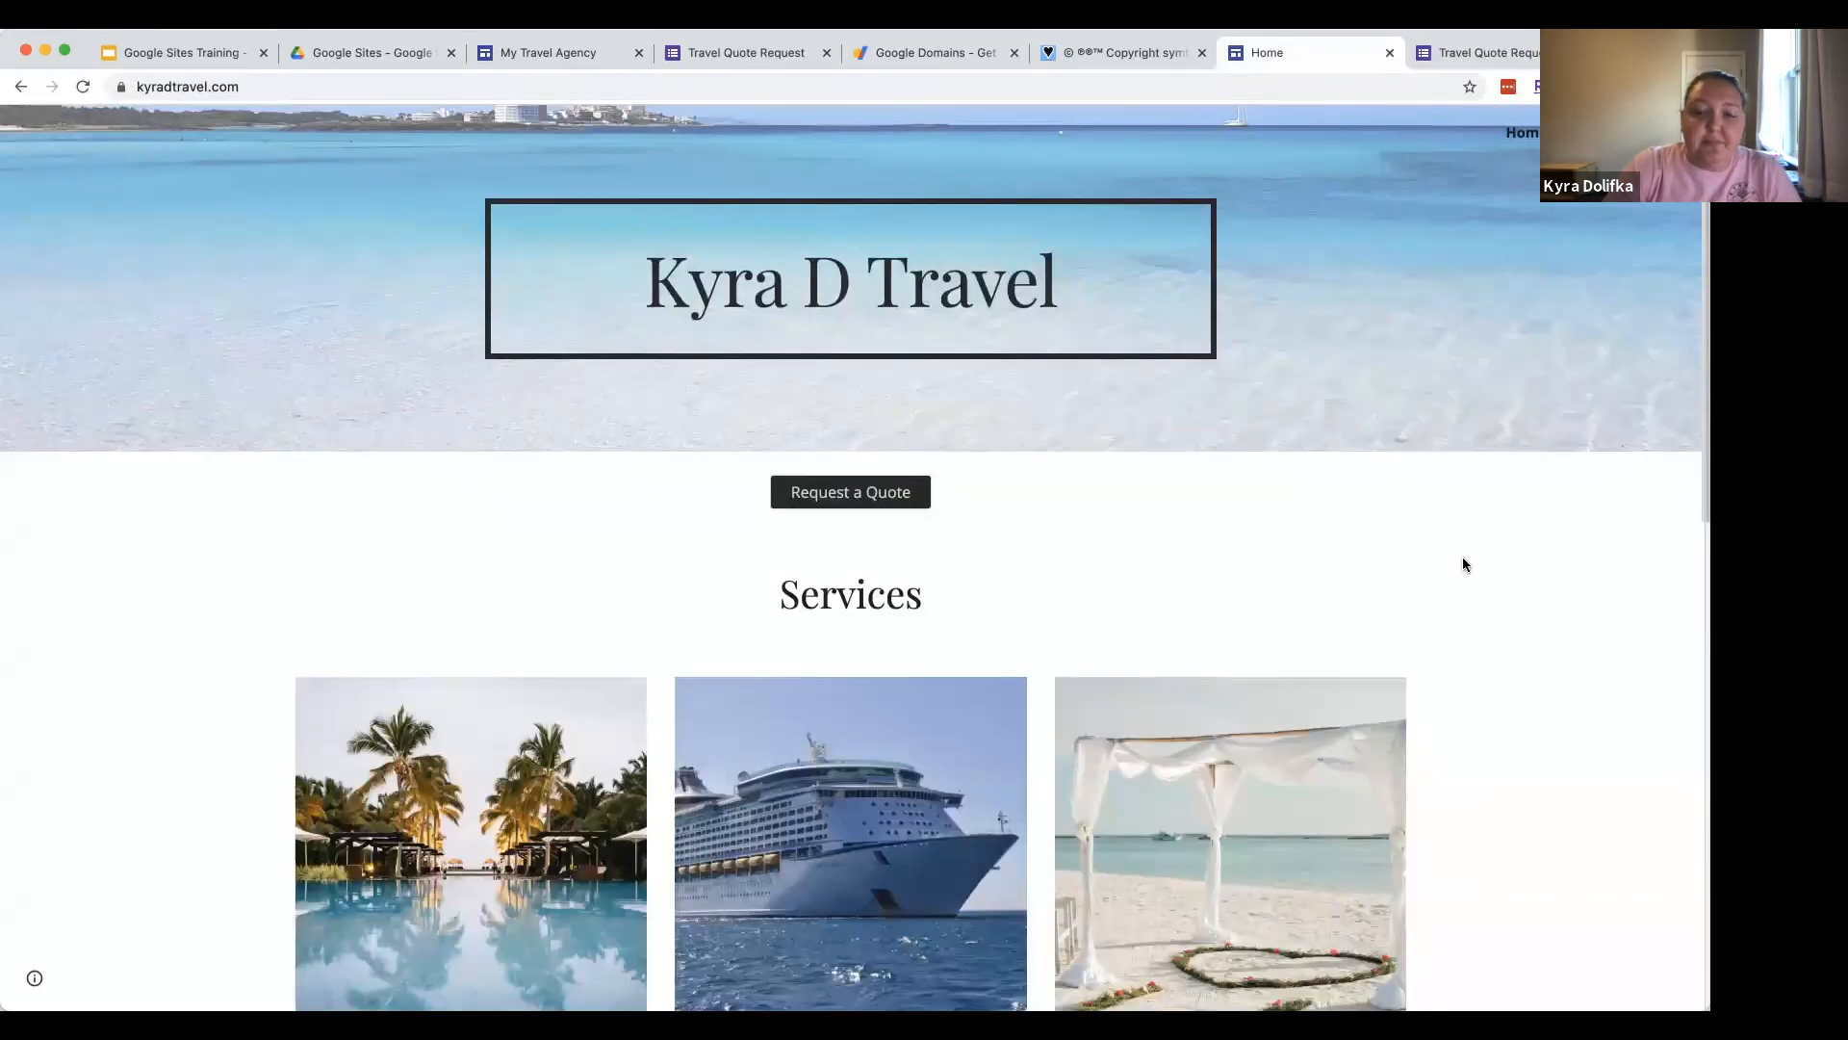
# Step: Examine the live site's services down to the footer, and the inquiry form and contact text on its Contact Us page
pyautogui.scroll(-4, 1463, 556)
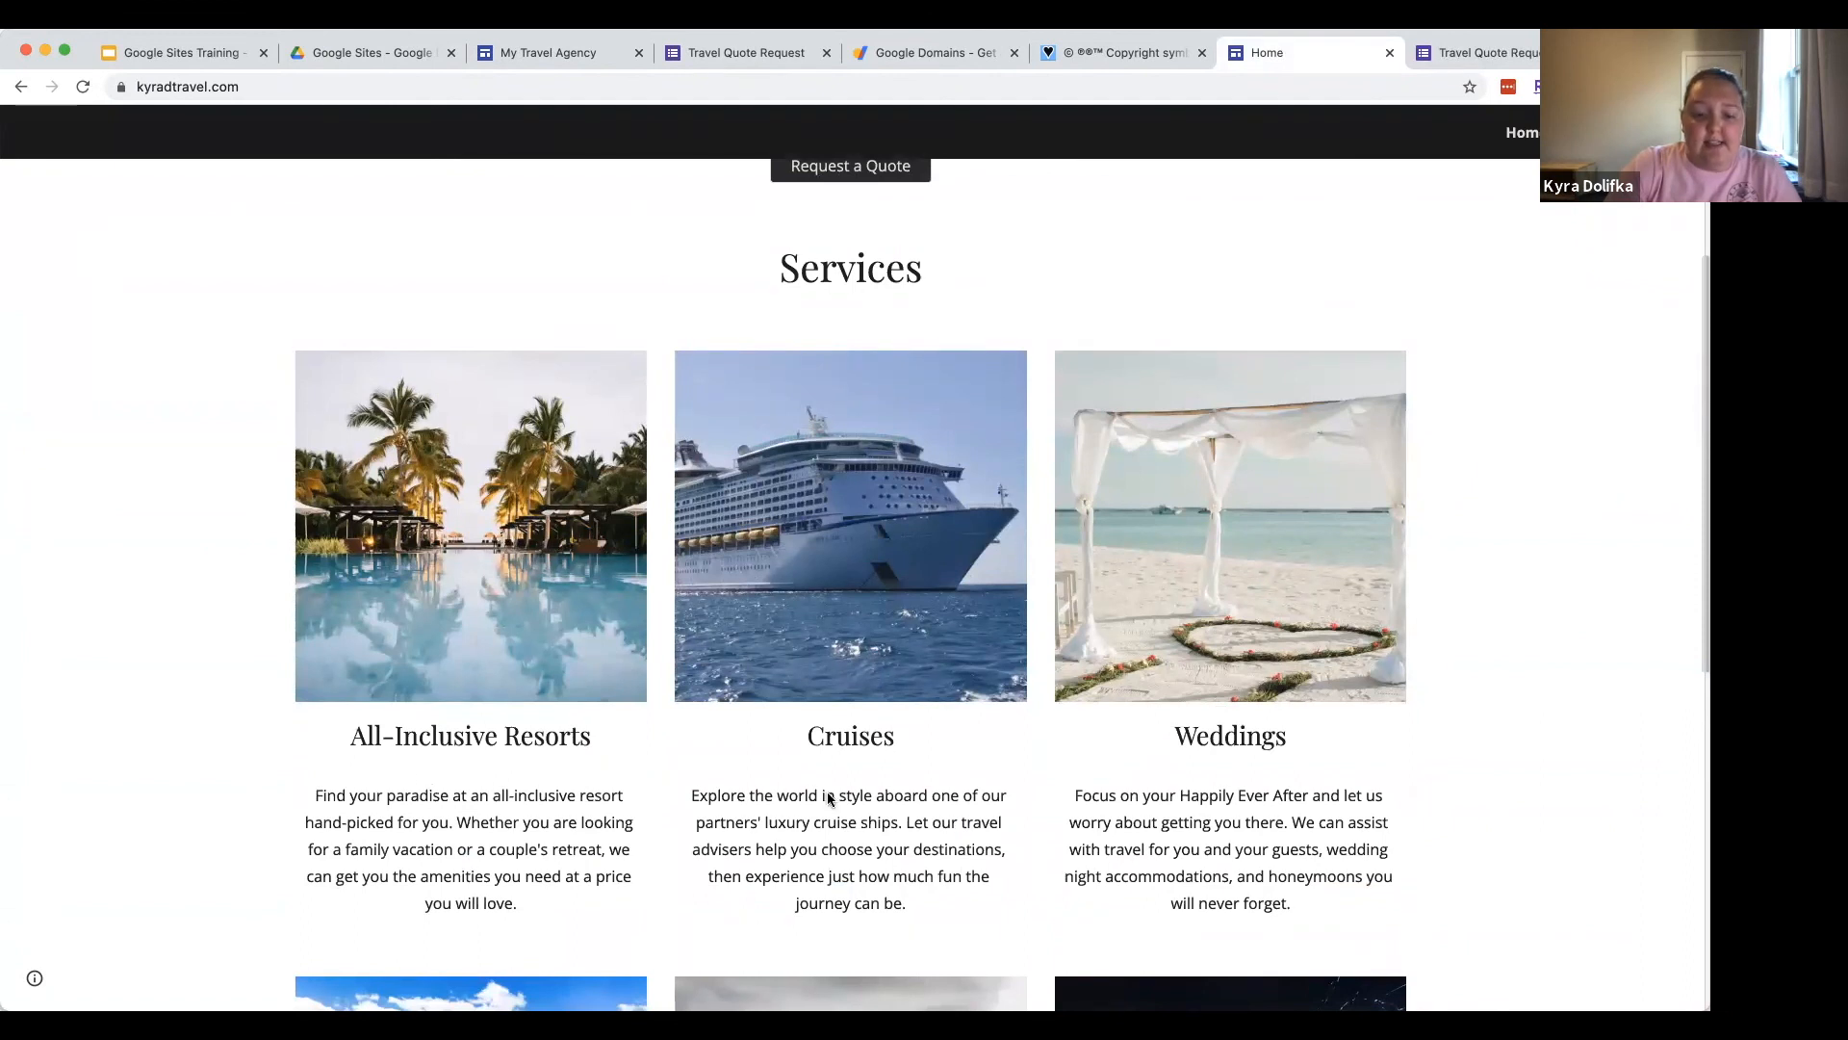
pyautogui.scroll(-1, 1469, 738)
pyautogui.scroll(-5, 1473, 722)
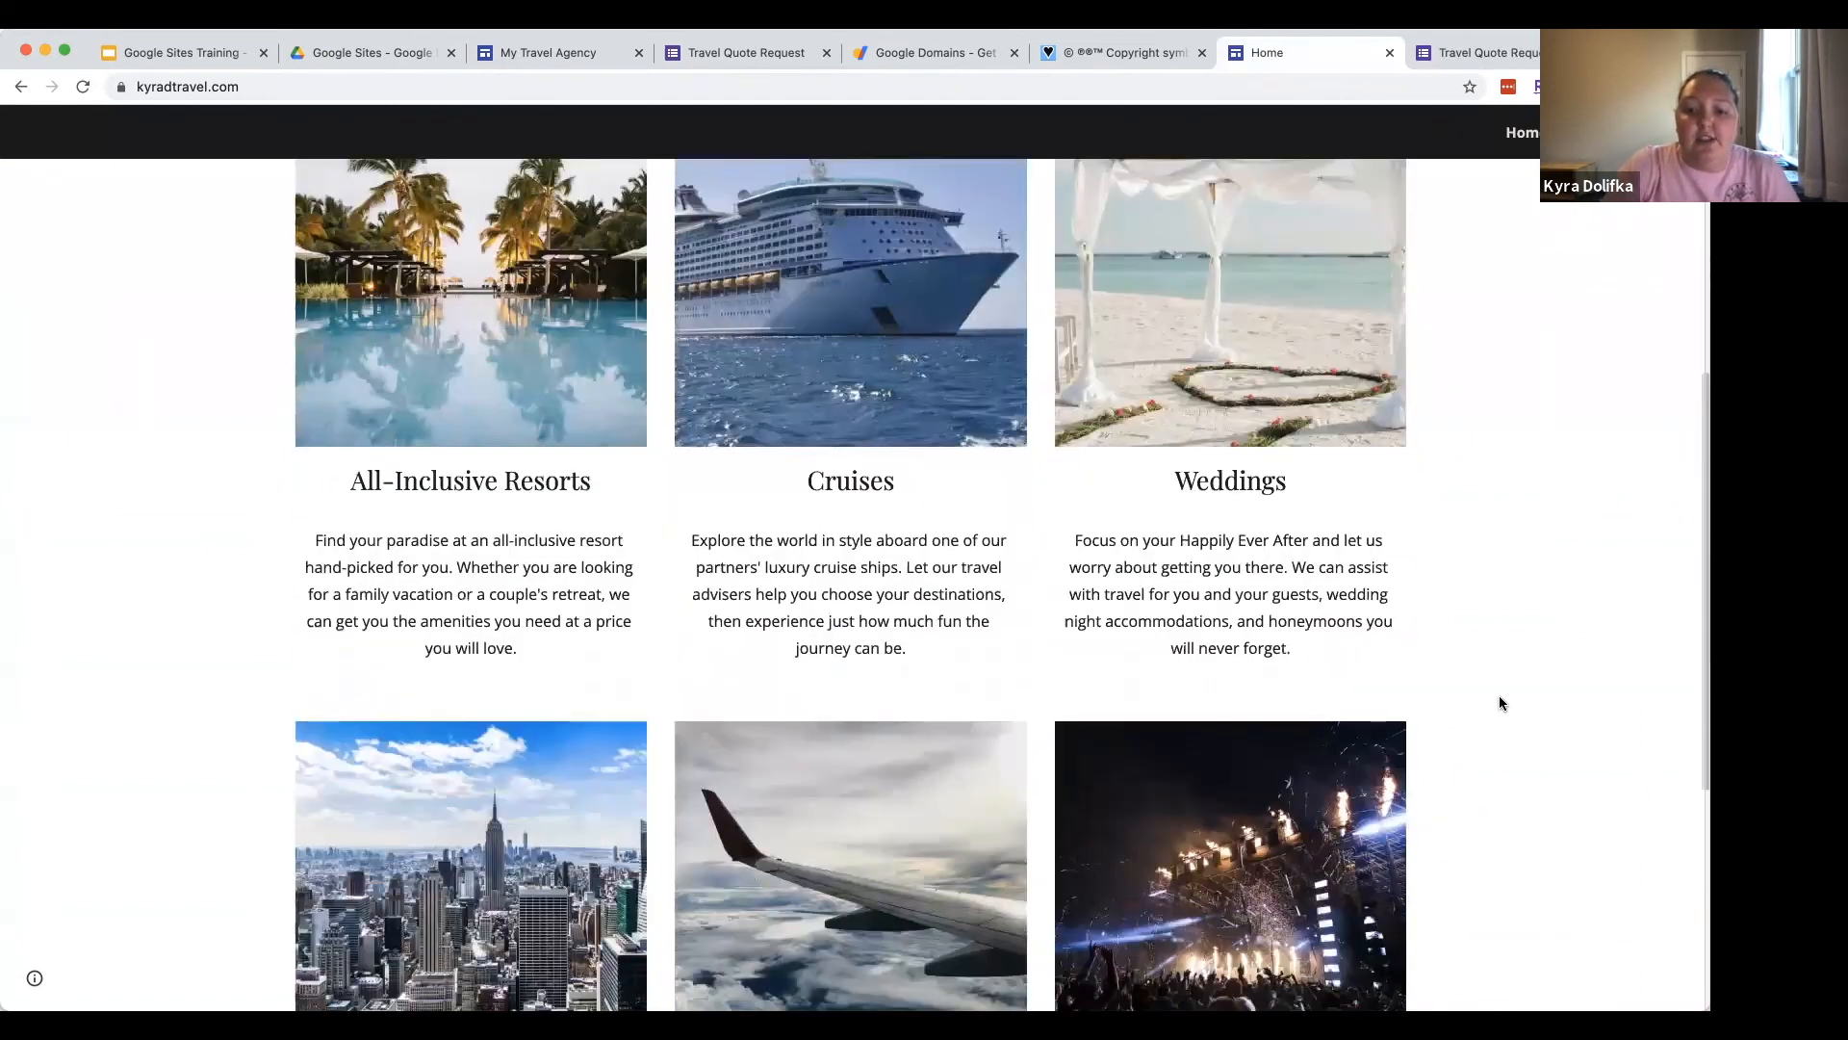
pyautogui.scroll(-4, 1567, 643)
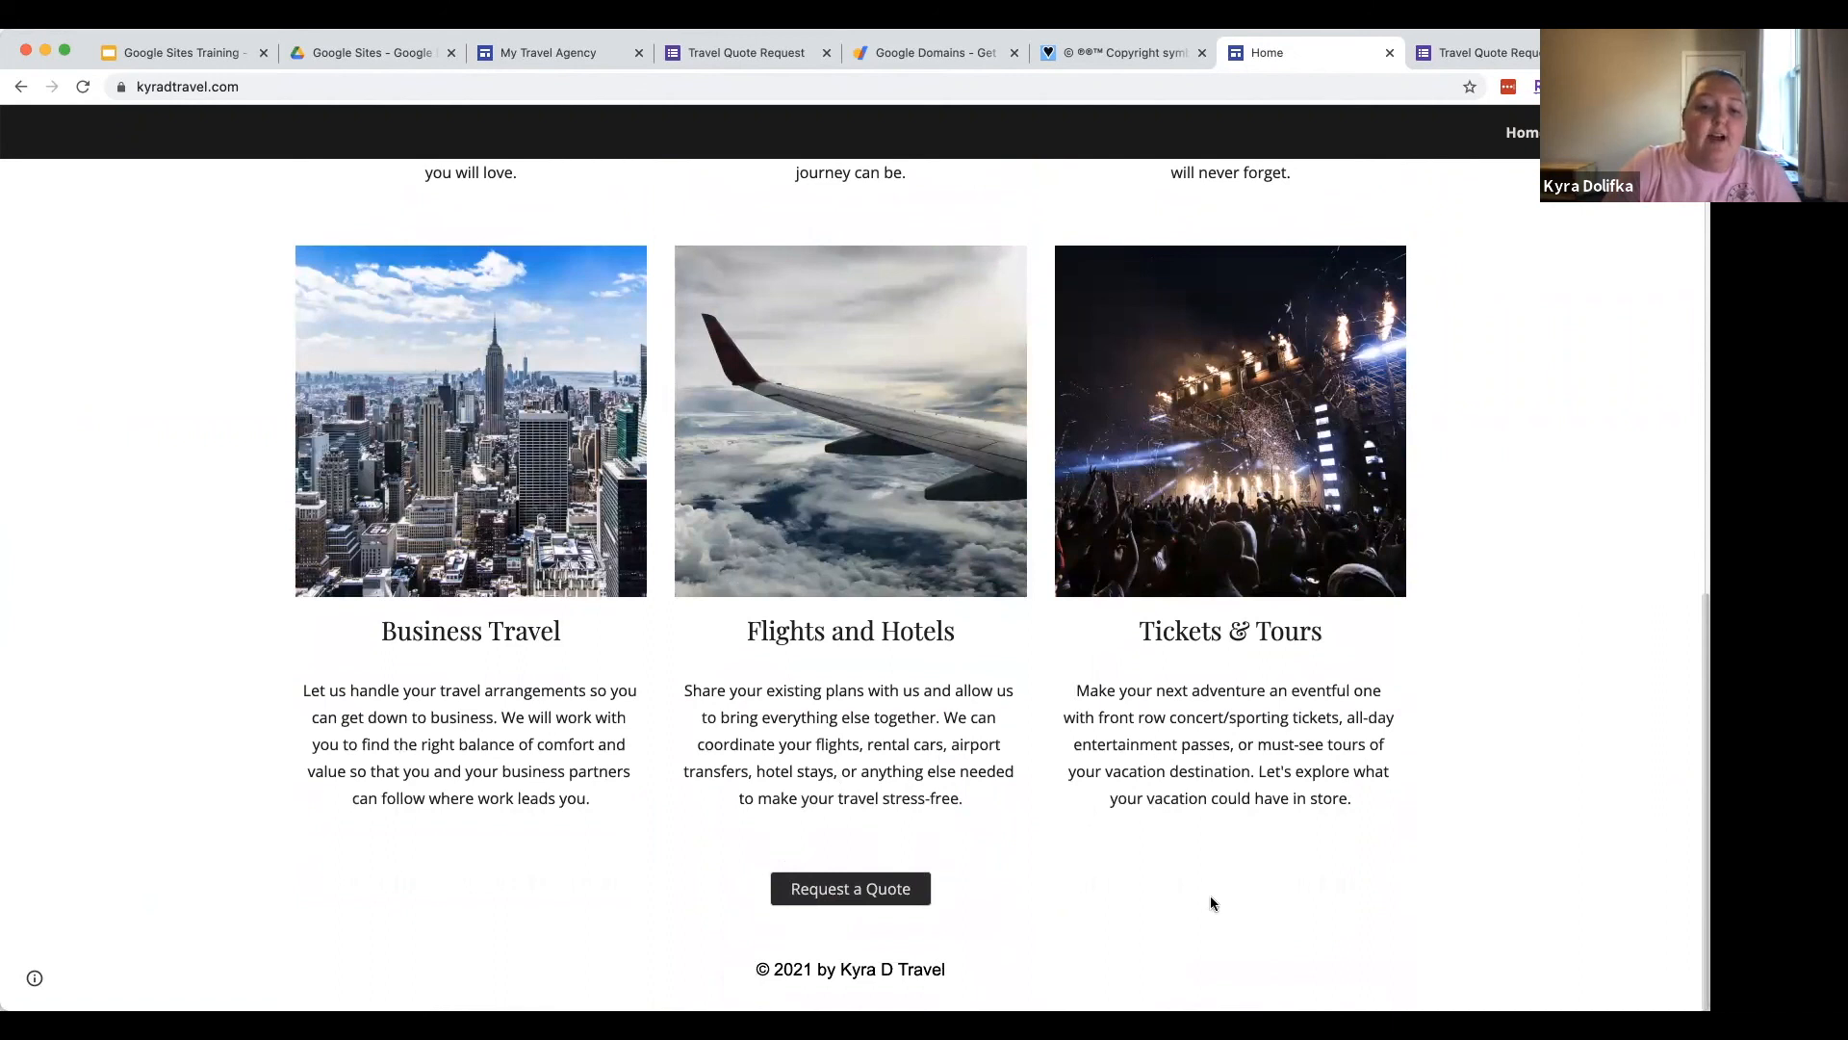
pyautogui.scroll(10, 1416, 505)
pyautogui.click(1614, 133)
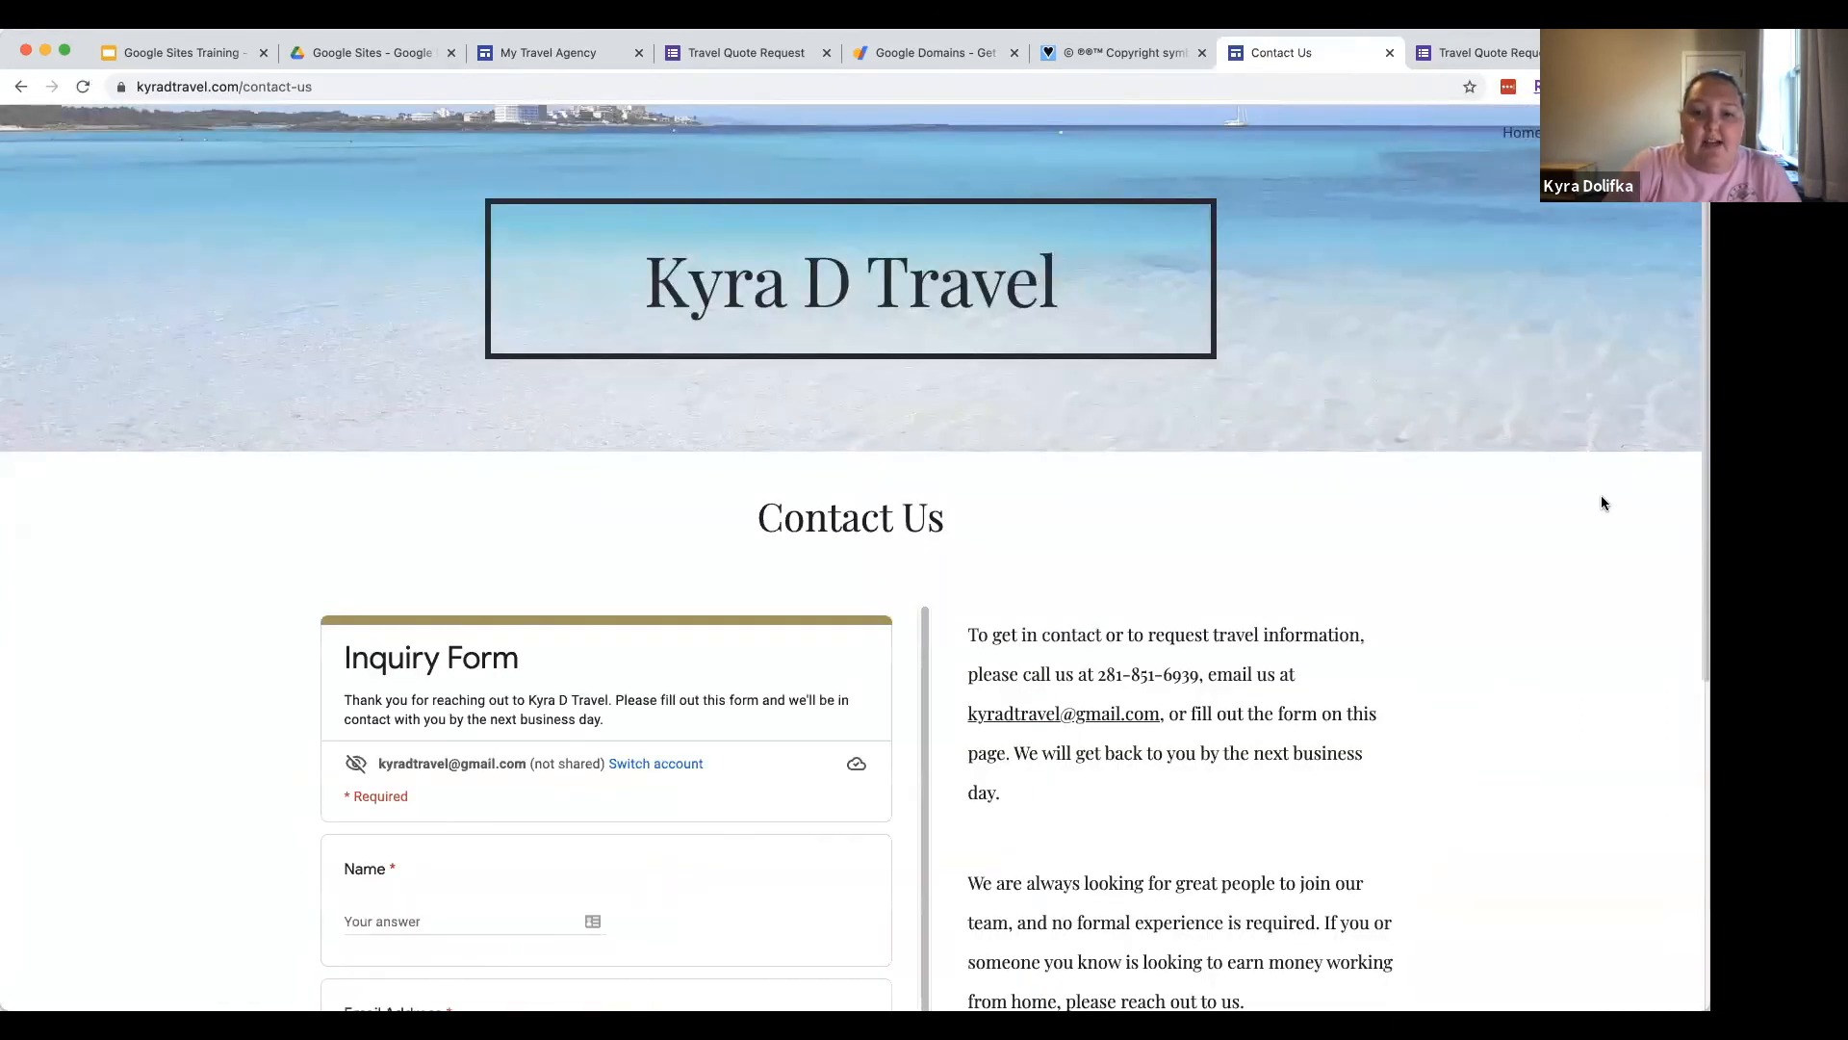
pyautogui.scroll(-3, 1601, 494)
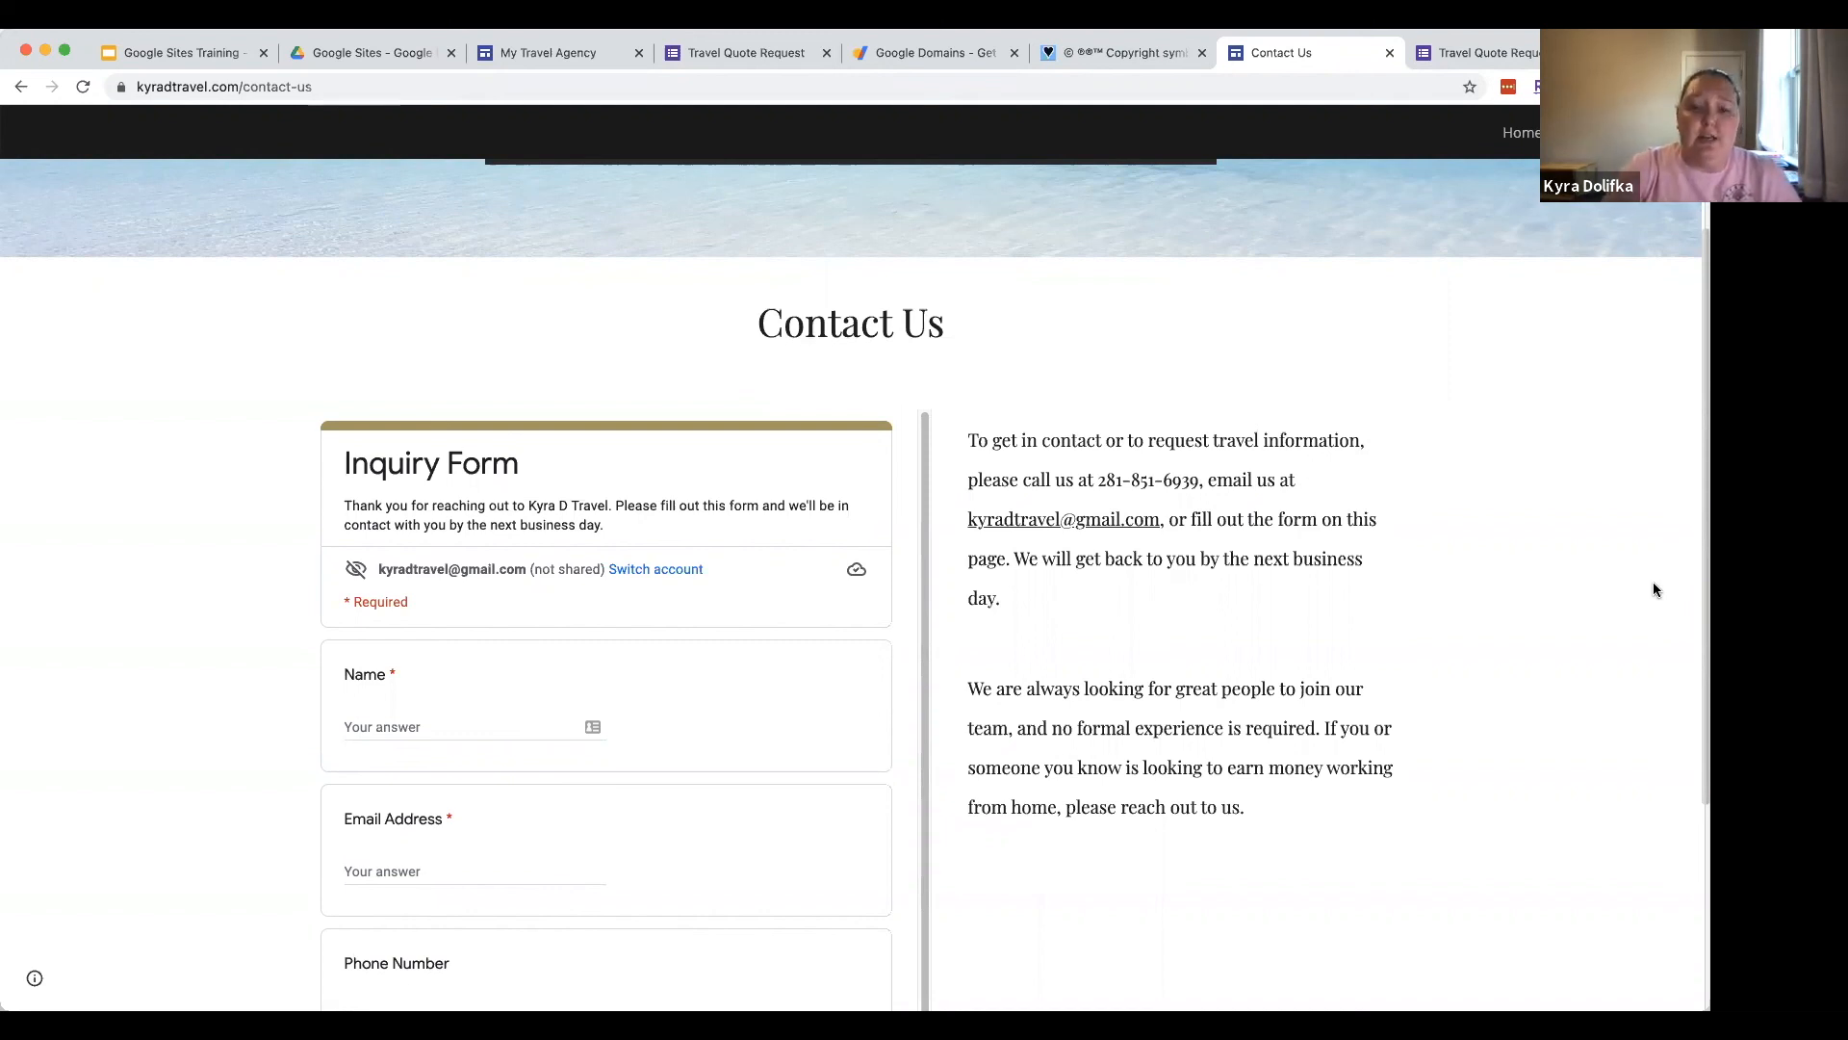
pyautogui.scroll(3, 1638, 496)
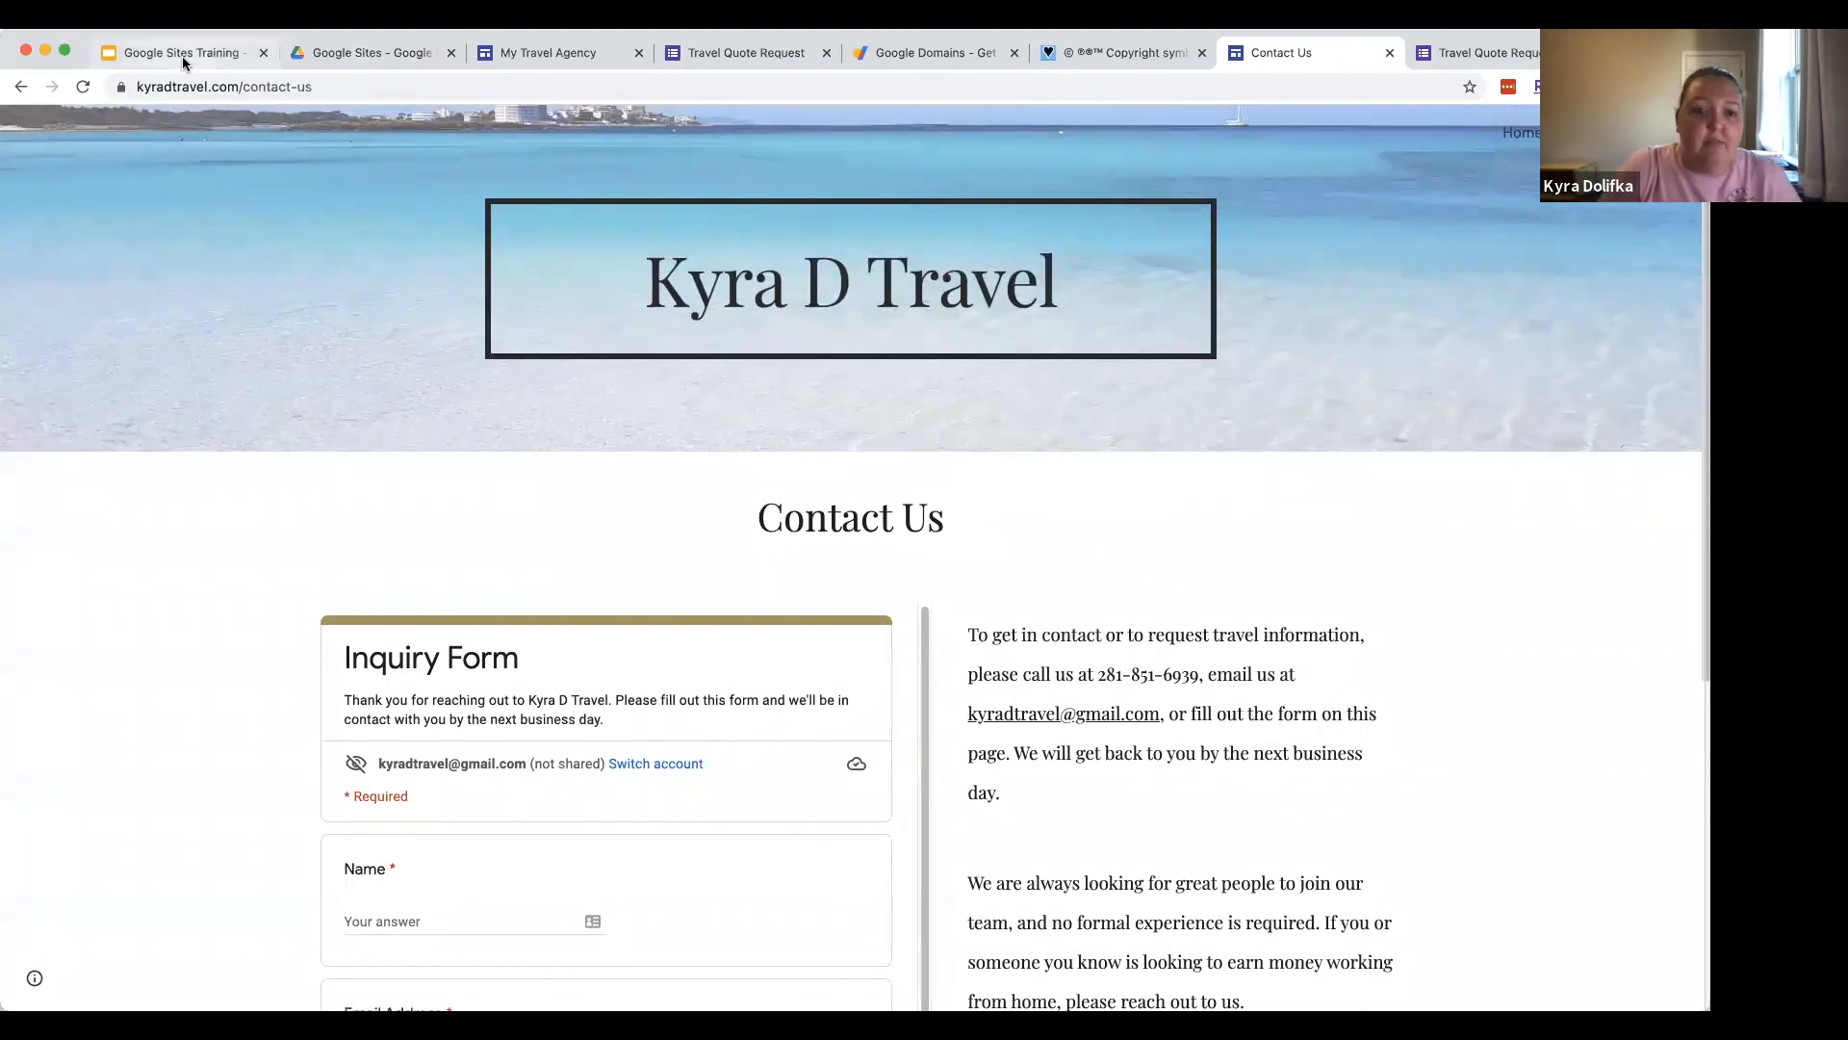
# Step: Switch to the Google Sites Training presentation and advance to the Questions? slide
pyautogui.click(221, 54)
pyautogui.press('Right')
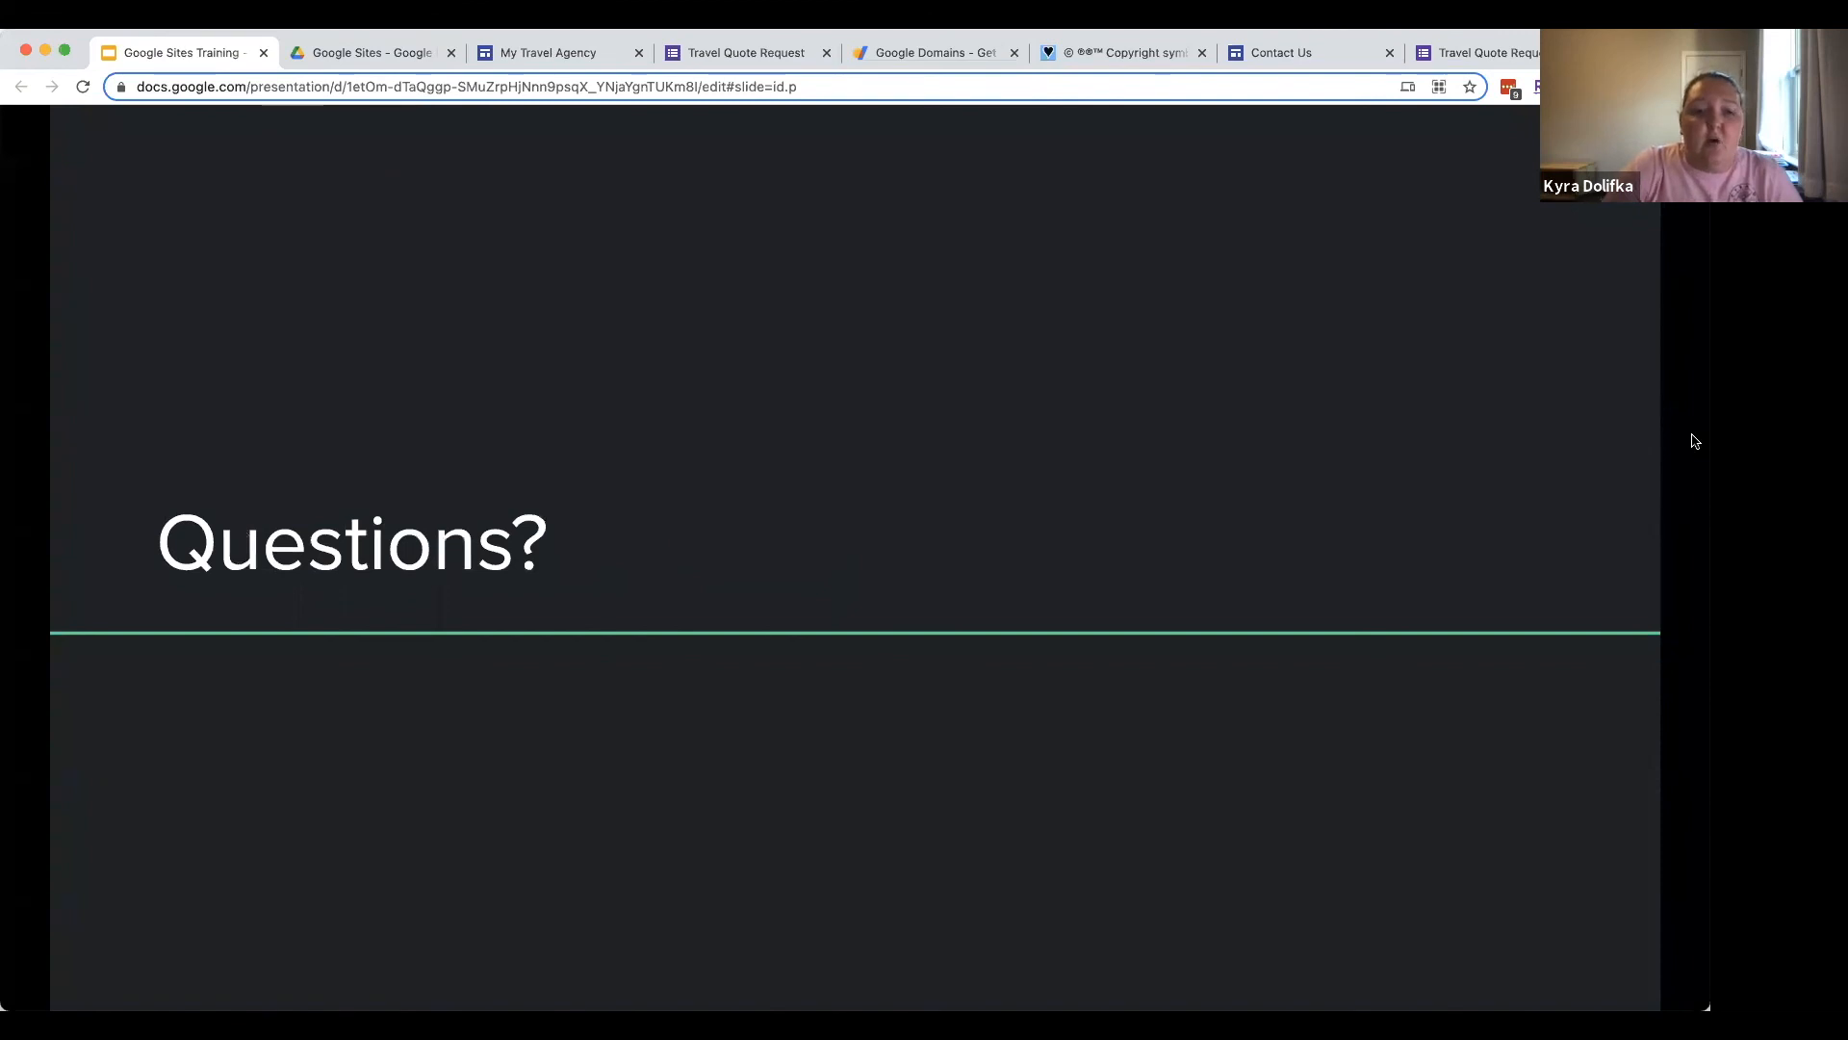